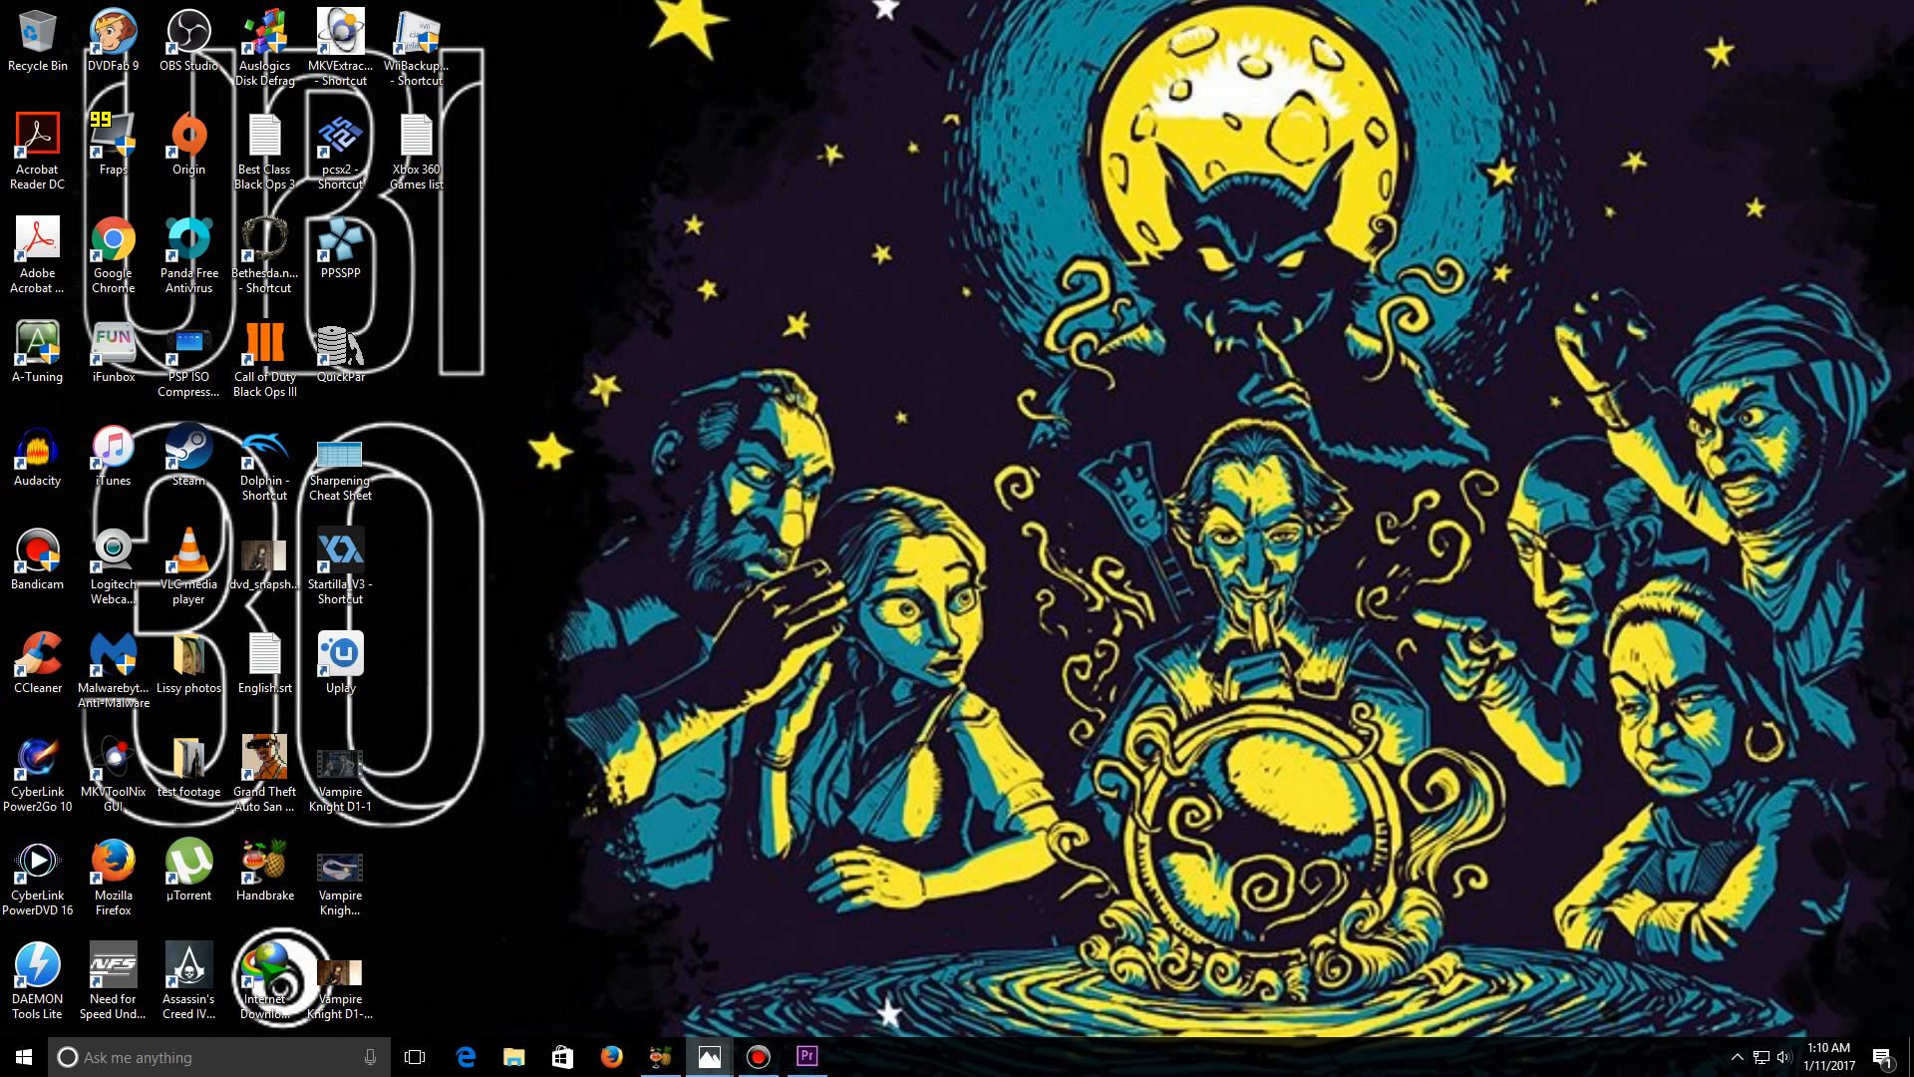
Switch to HandBrake and go through the picture, filter and video settings, choosing None for anamorphic and Animation for x264 tune.
left_click(660, 1056)
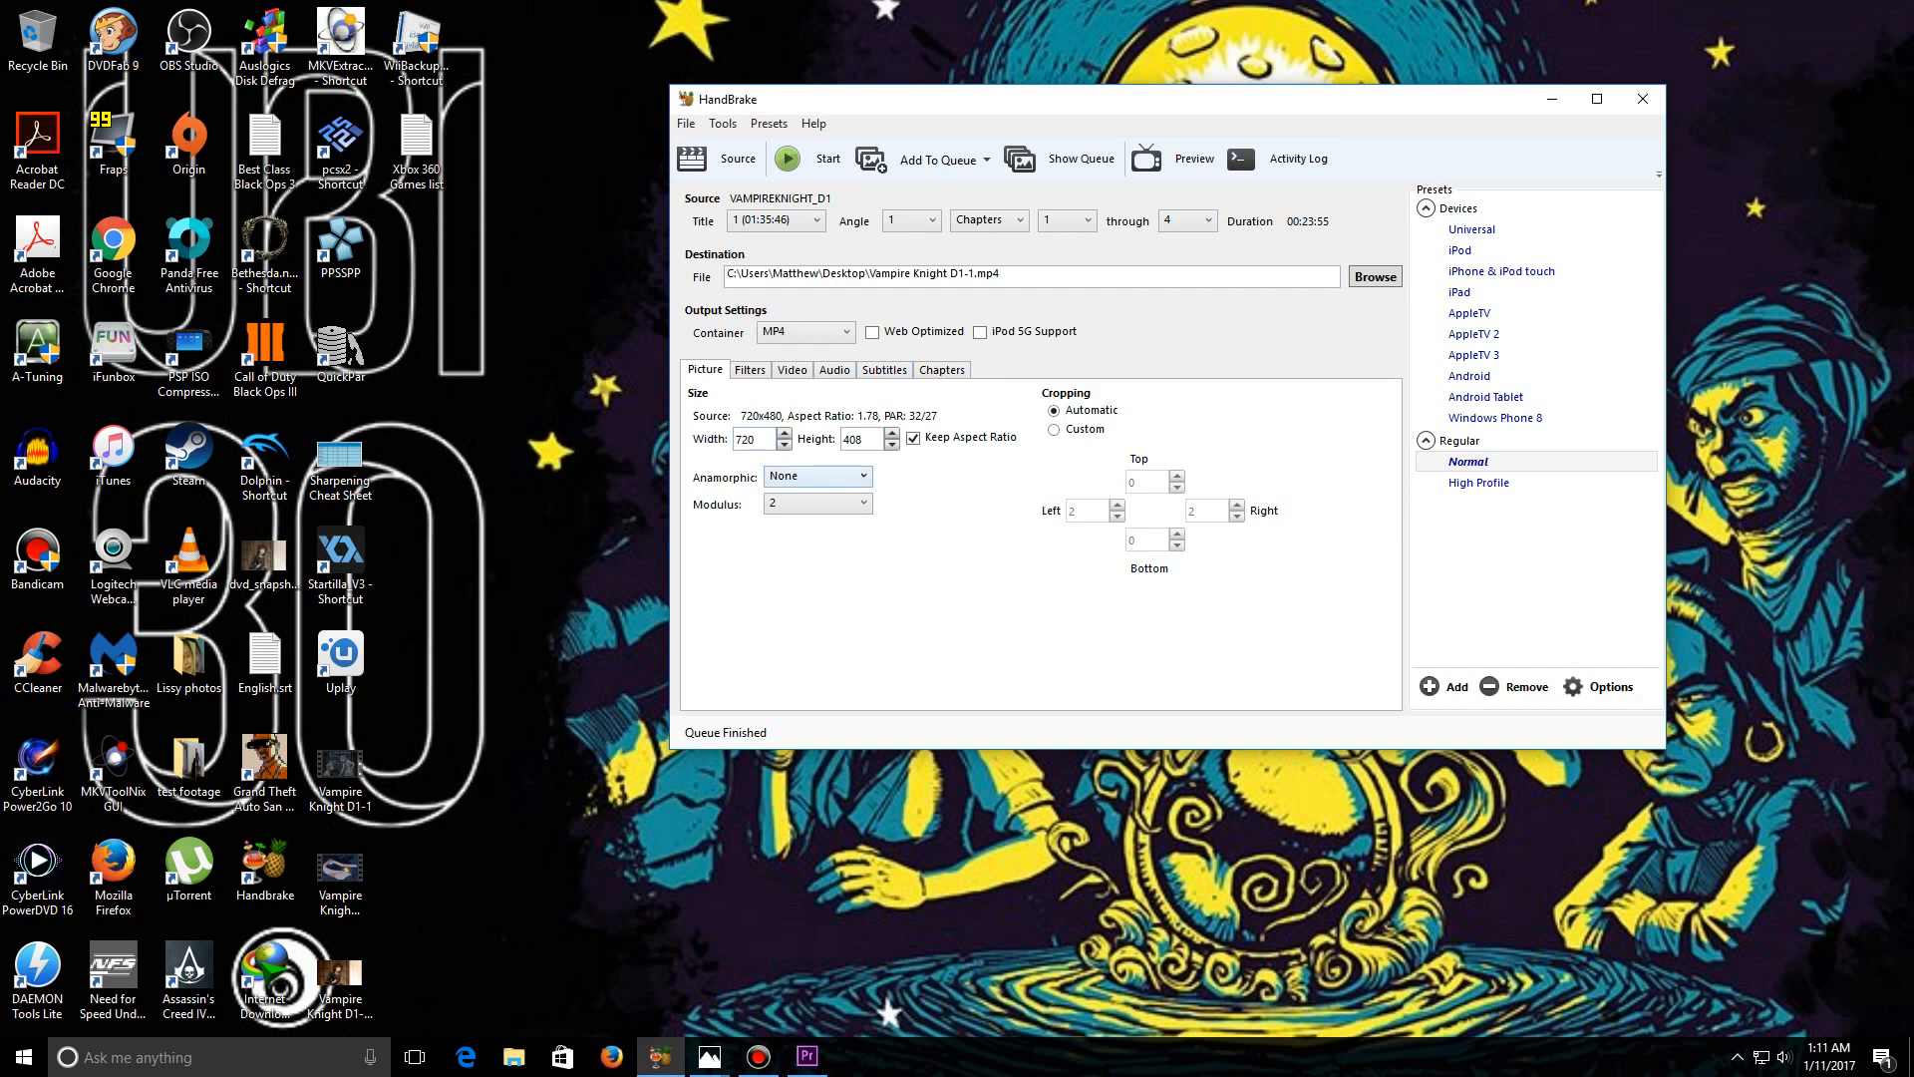
left_click(817, 476)
left_click(817, 499)
left_click(749, 370)
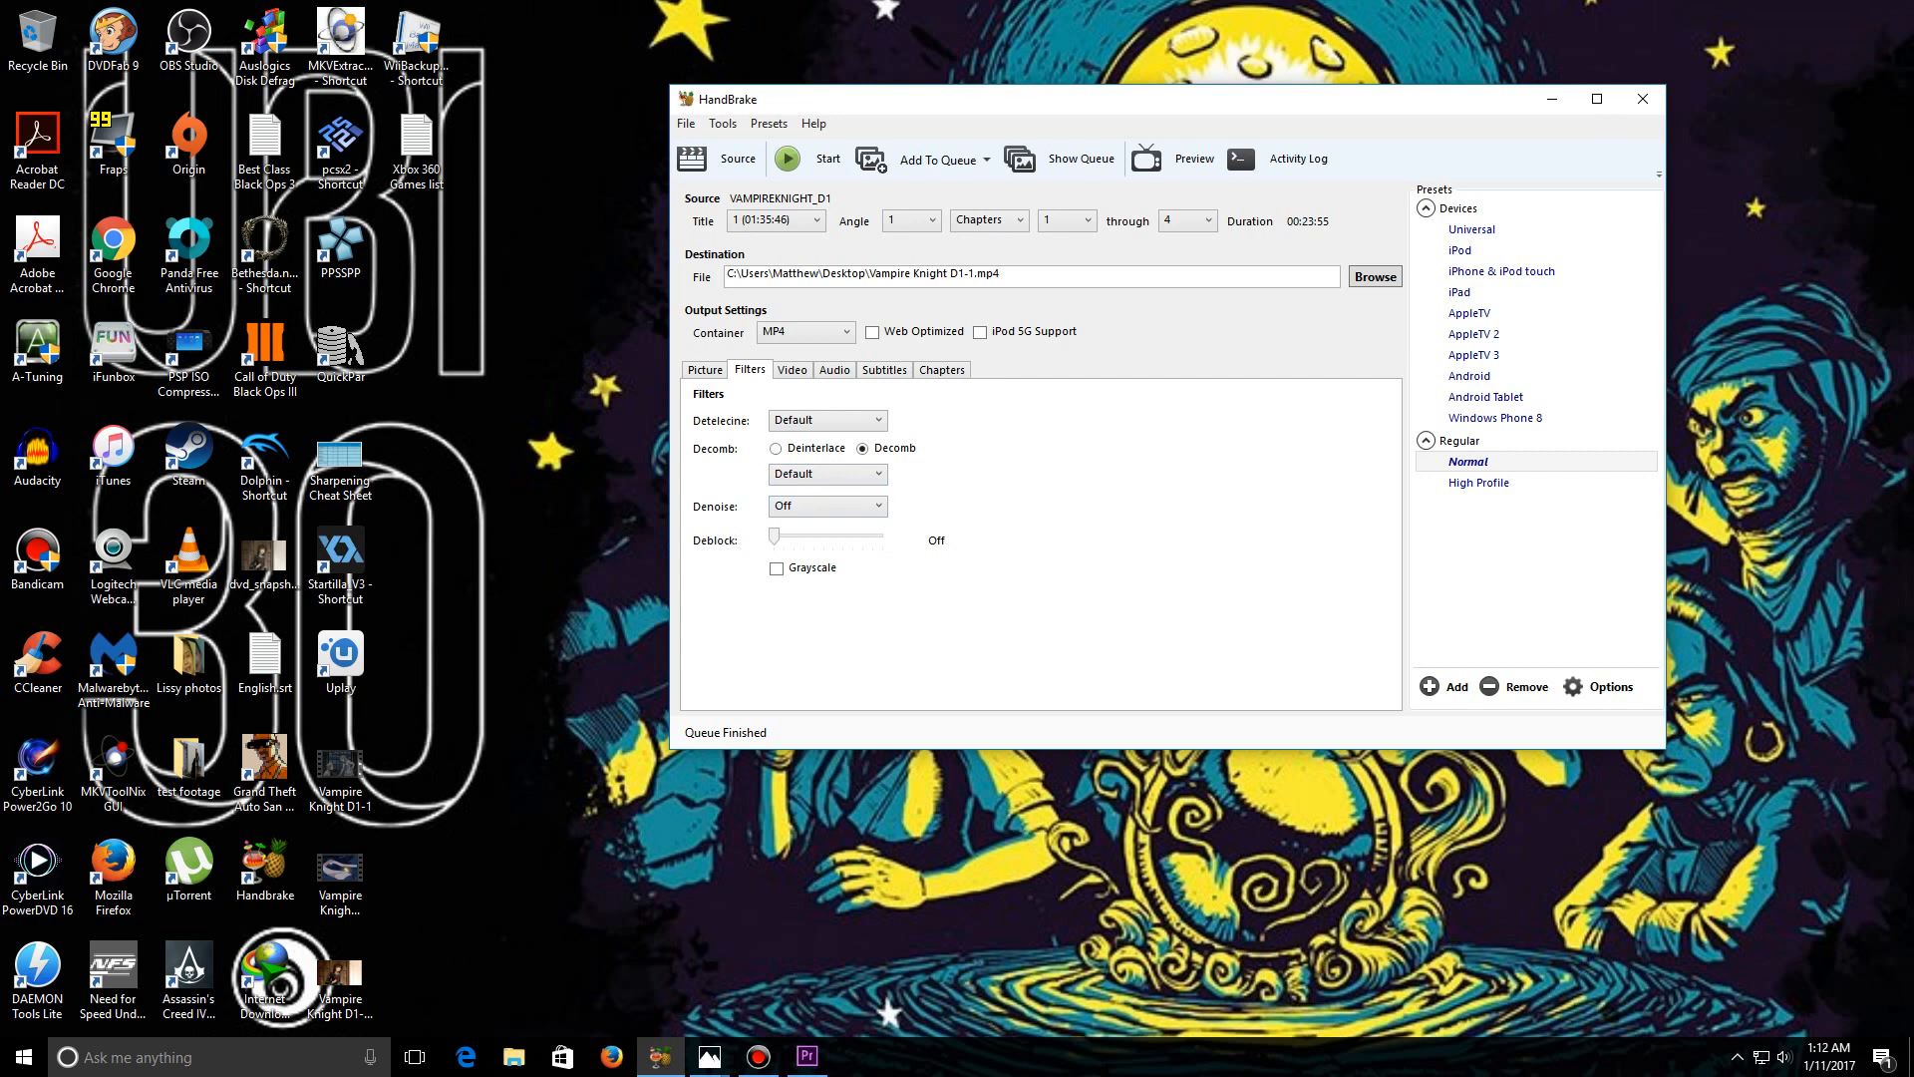
left_click(793, 370)
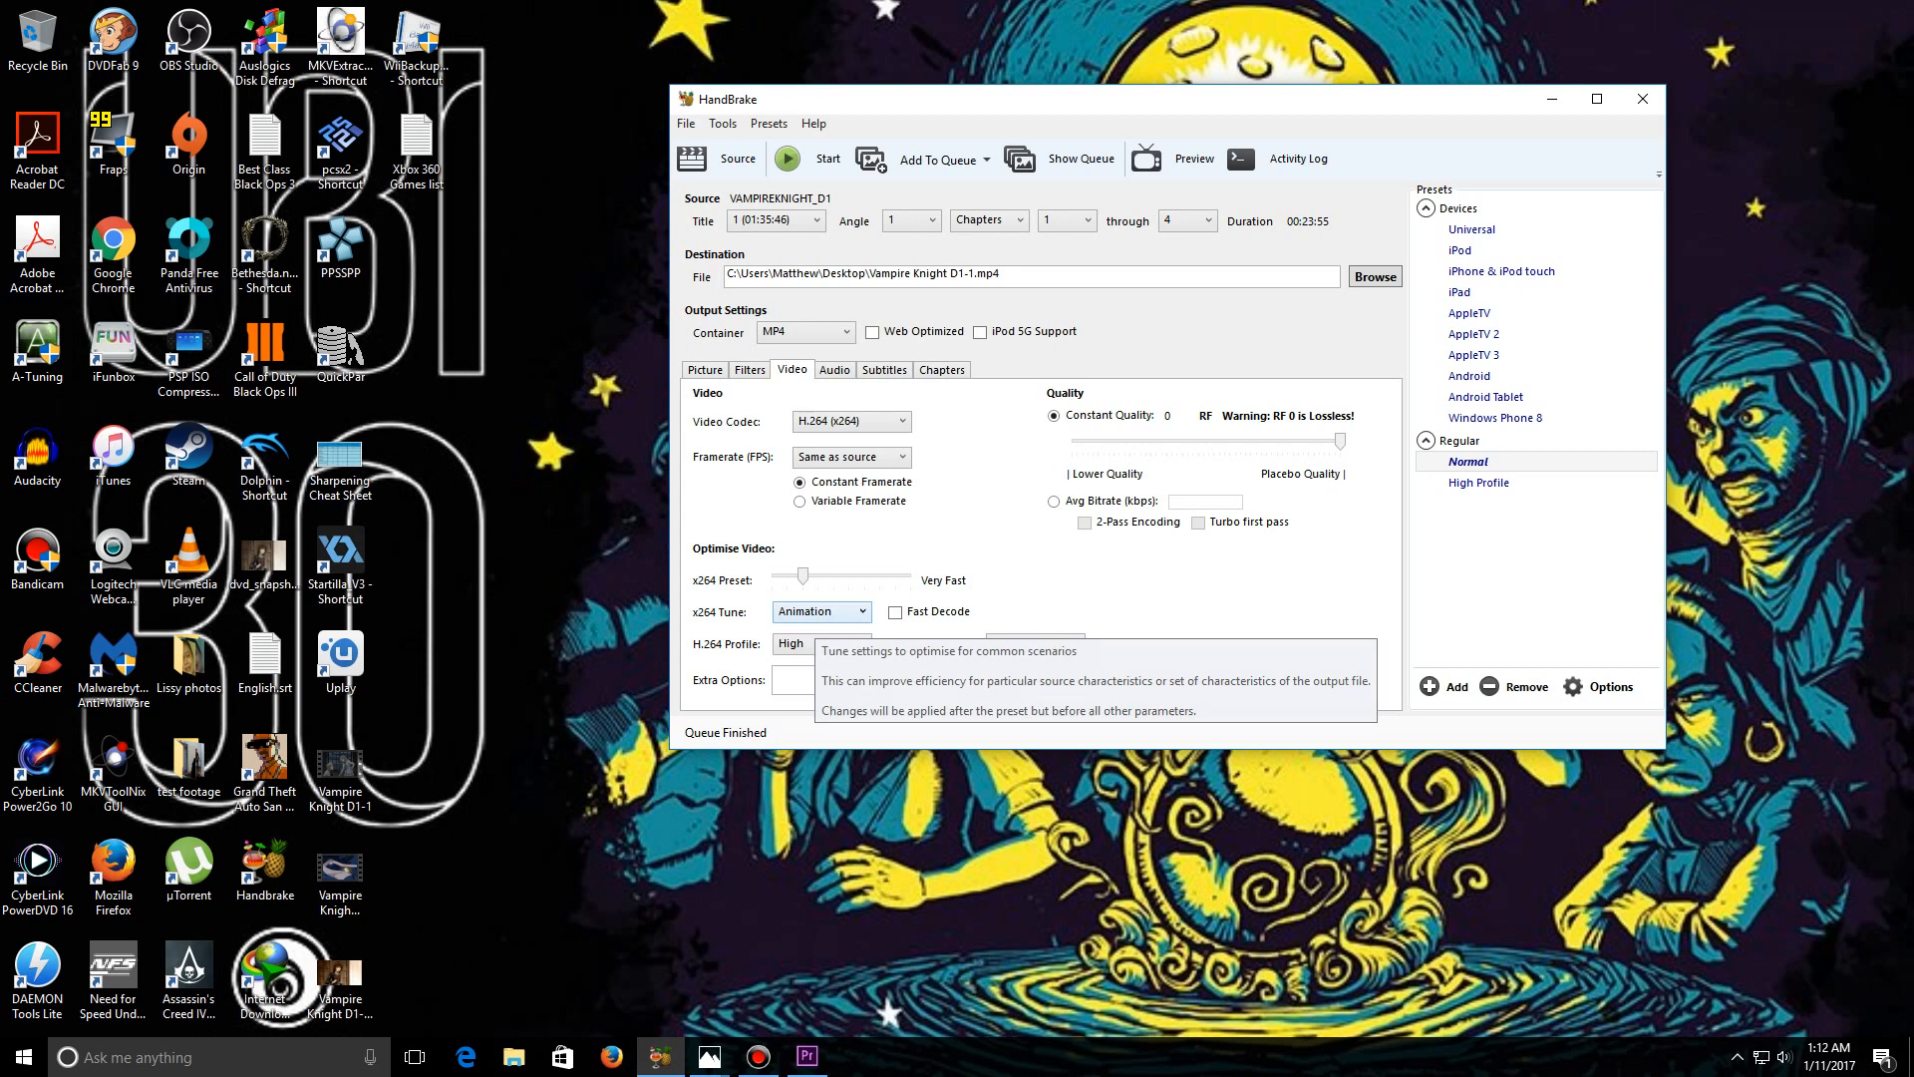
left_click(821, 611)
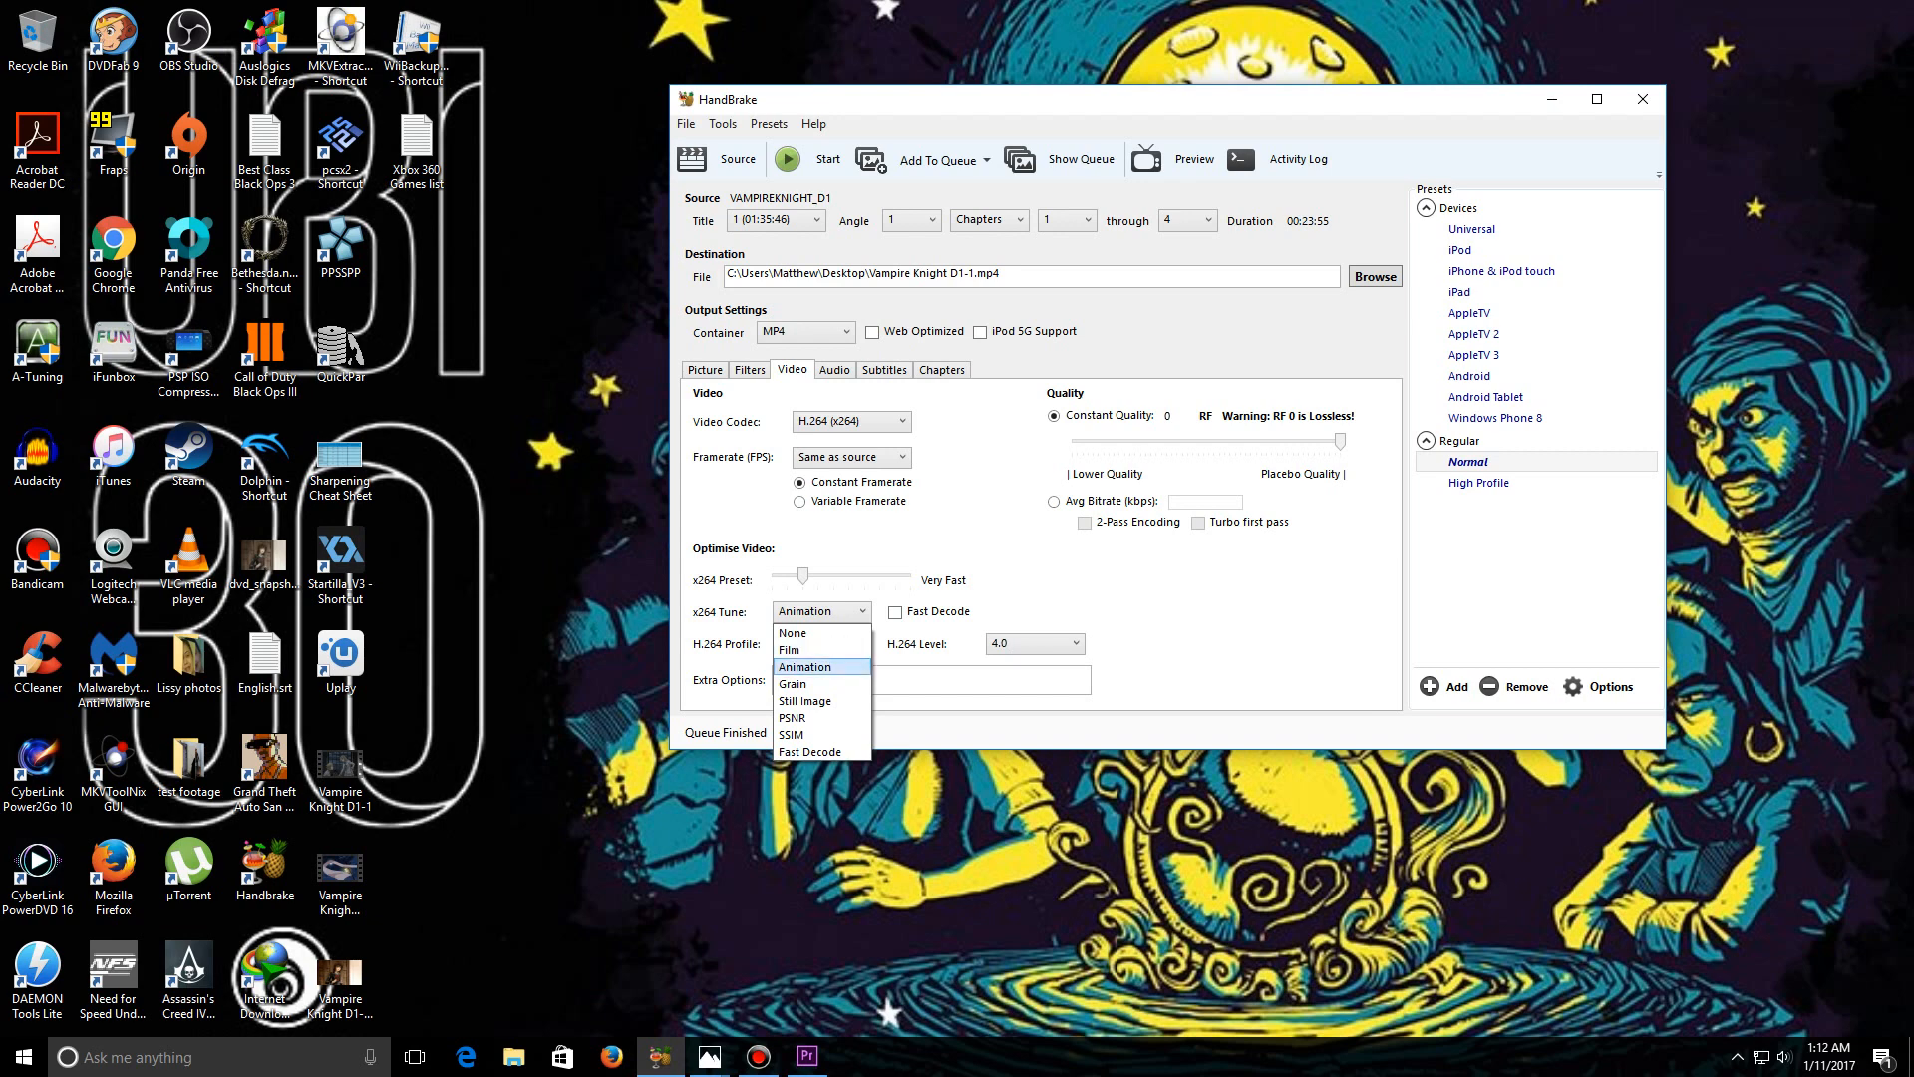
left_click(821, 667)
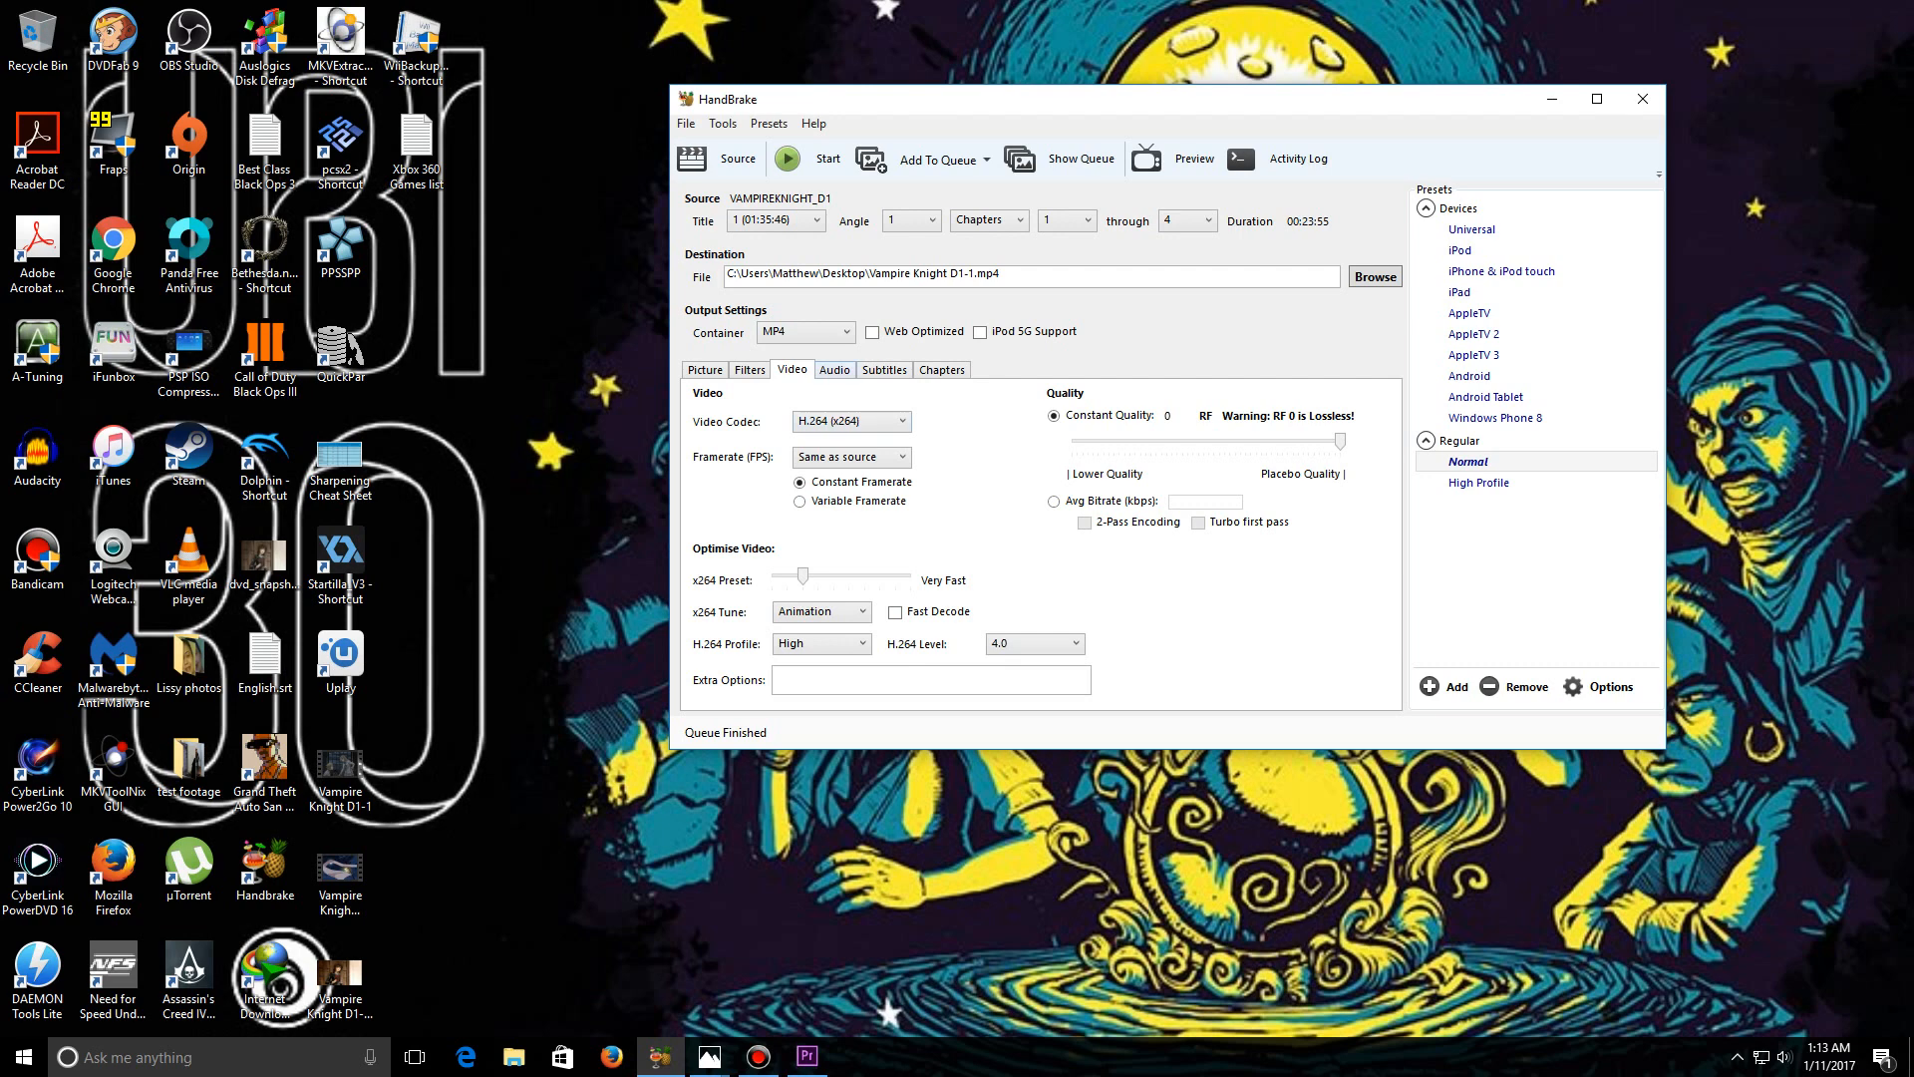
Review the encode's audio, subtitle and chapter settings, return to the picture settings and minimize HandBrake.
left_click(834, 370)
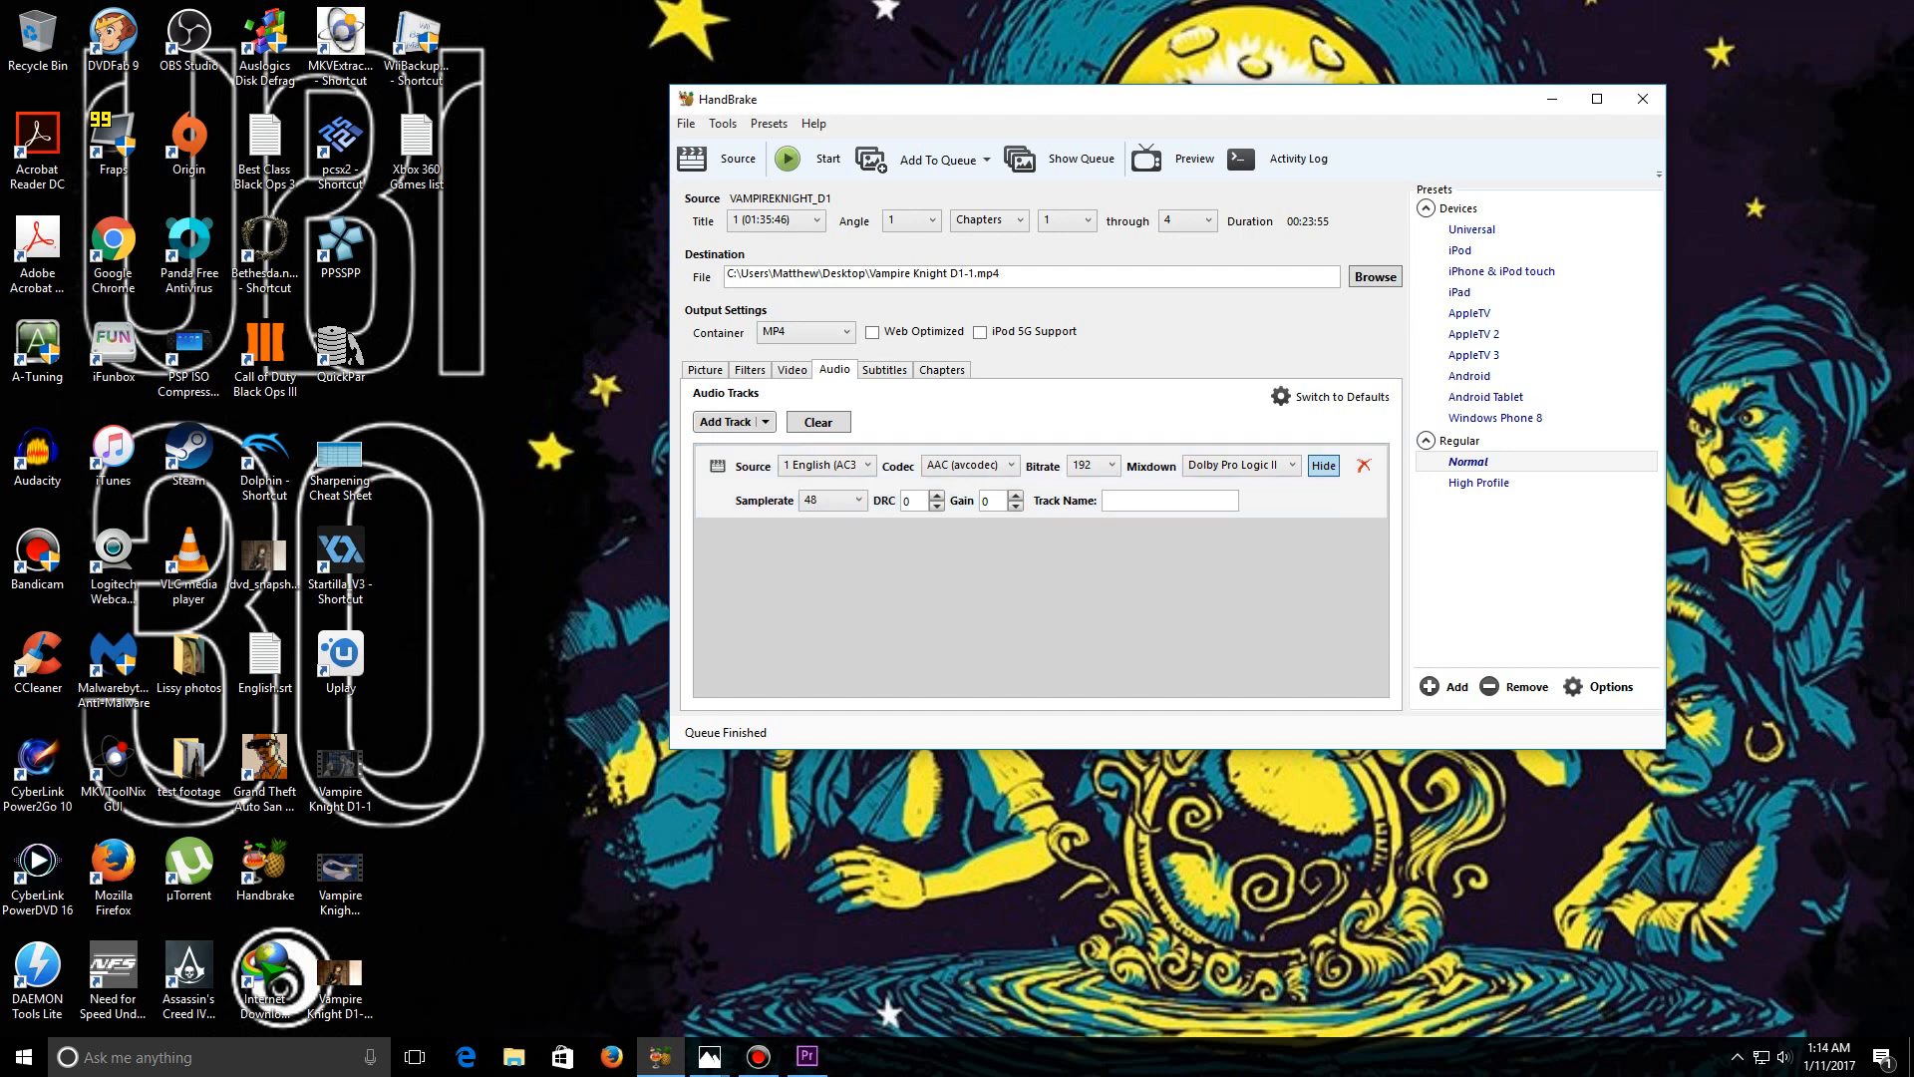
left_click(884, 369)
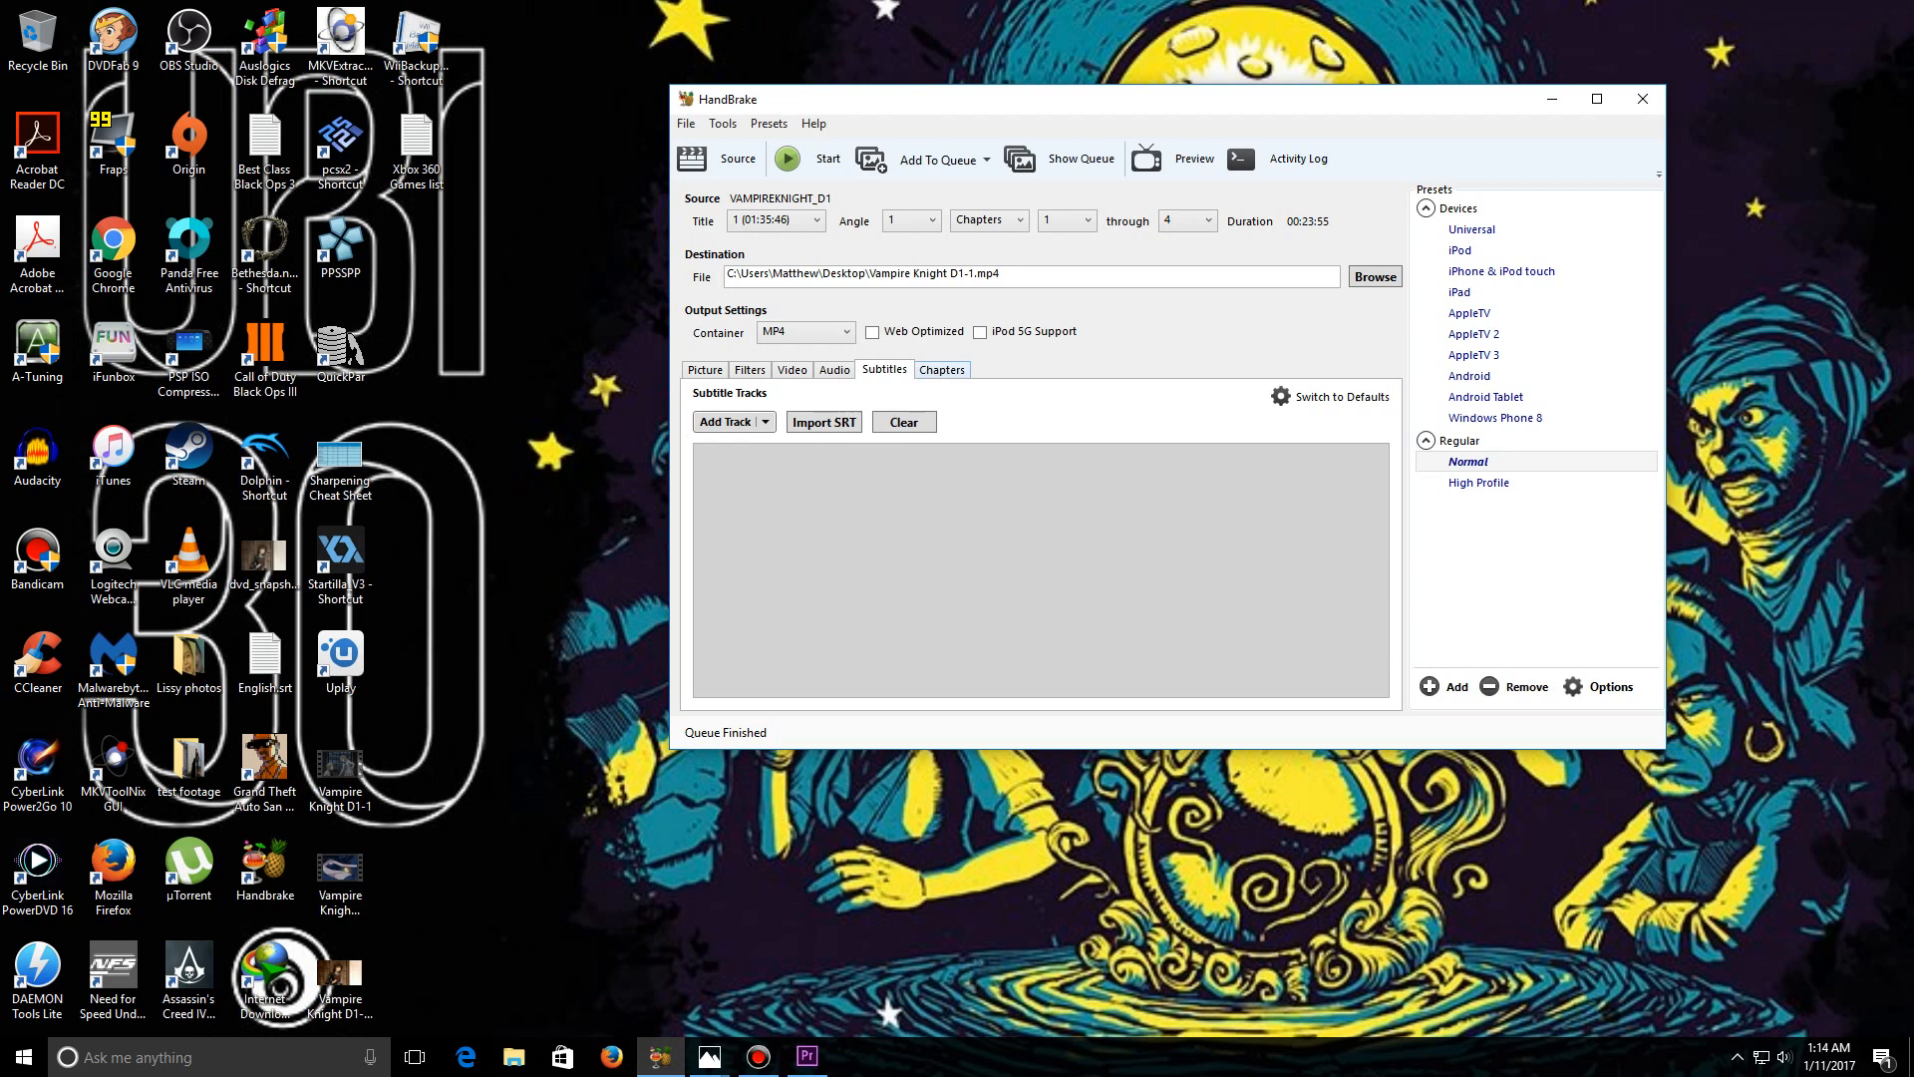
left_click(942, 370)
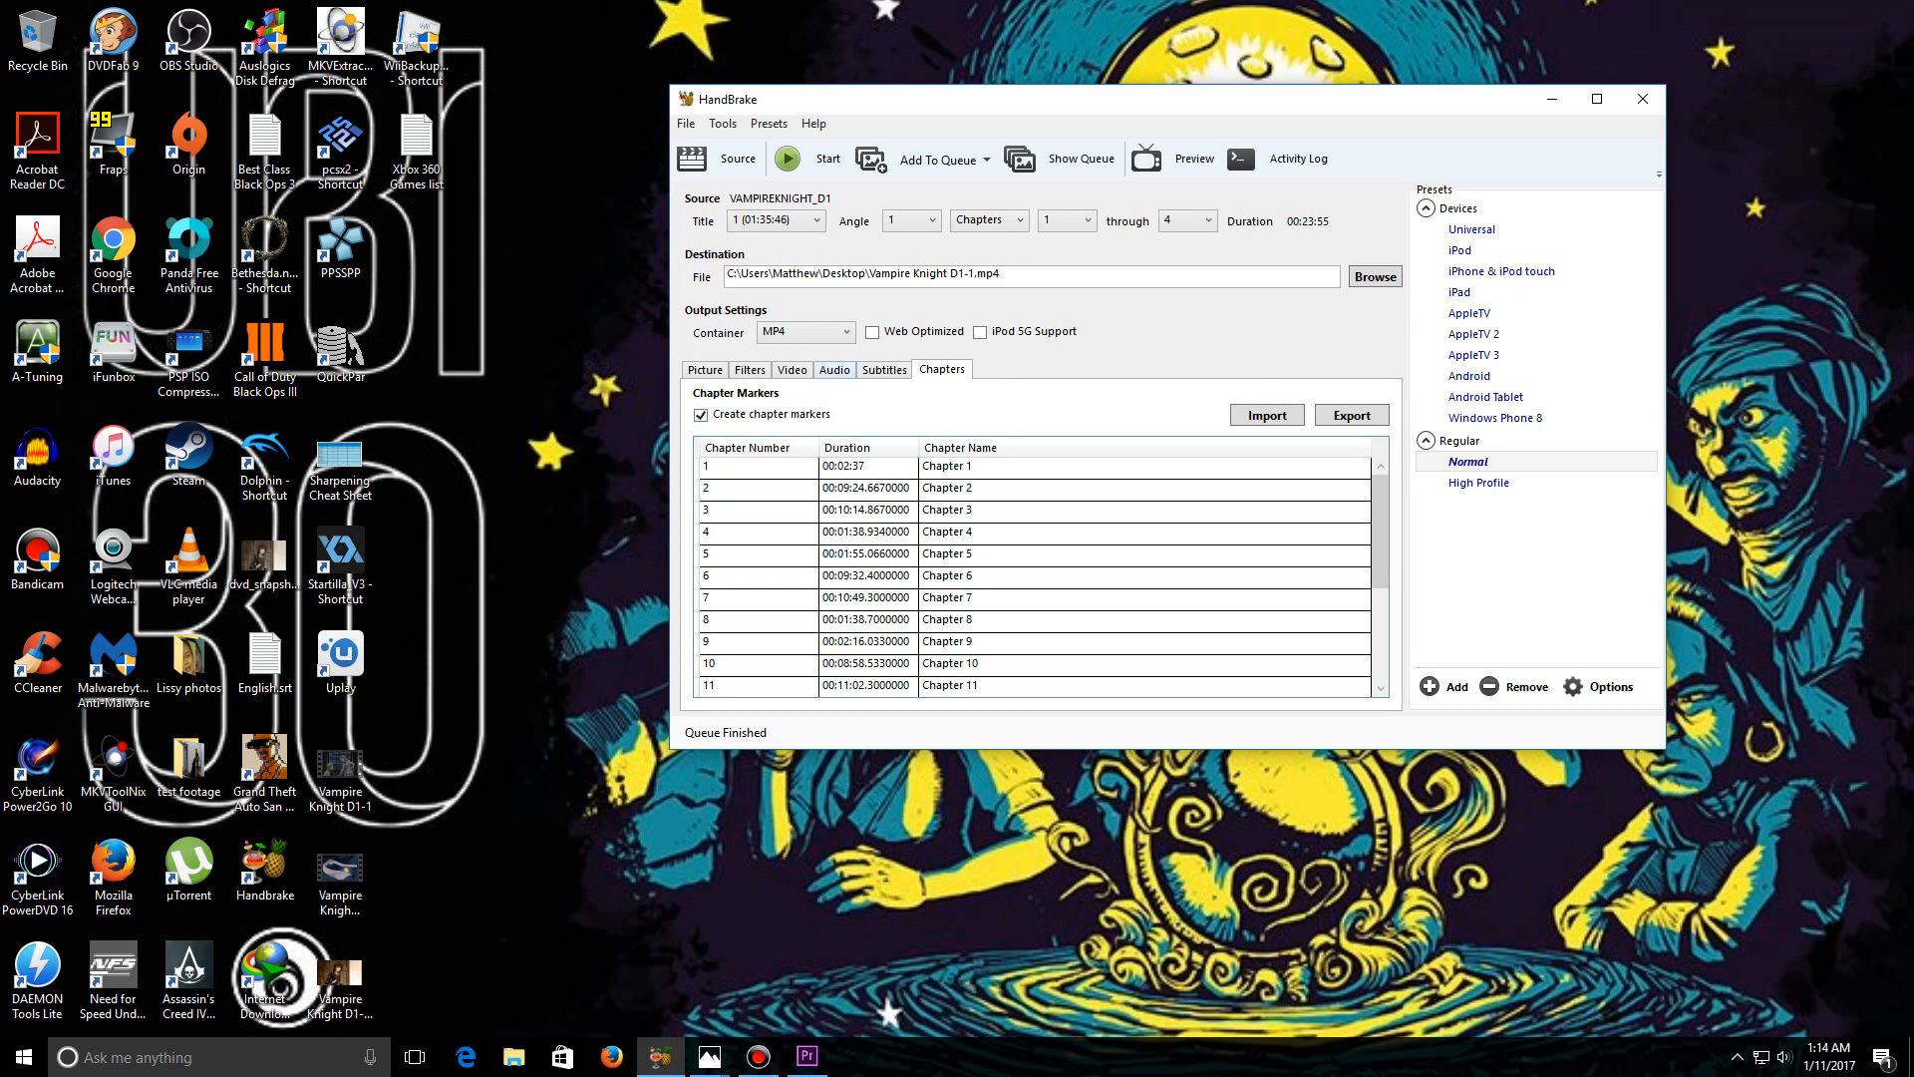
left_click(704, 370)
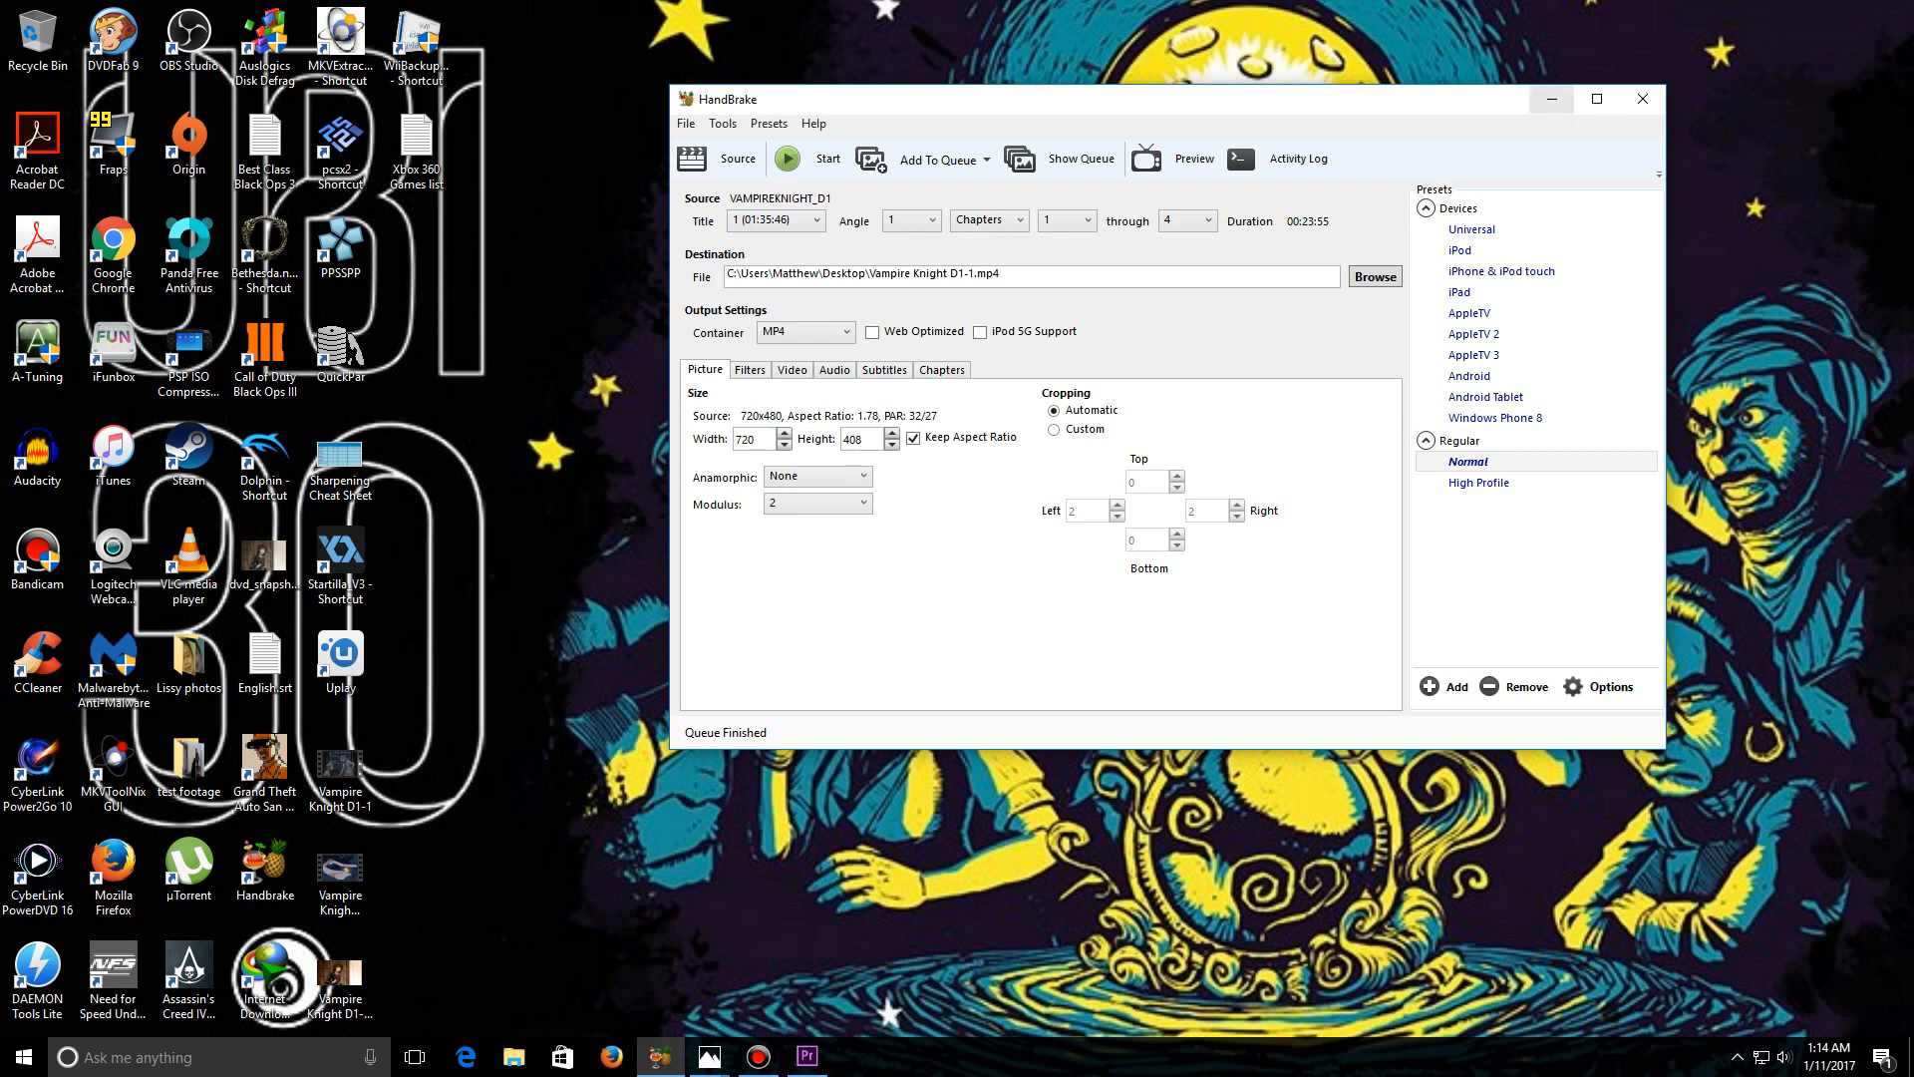
left_click(1551, 99)
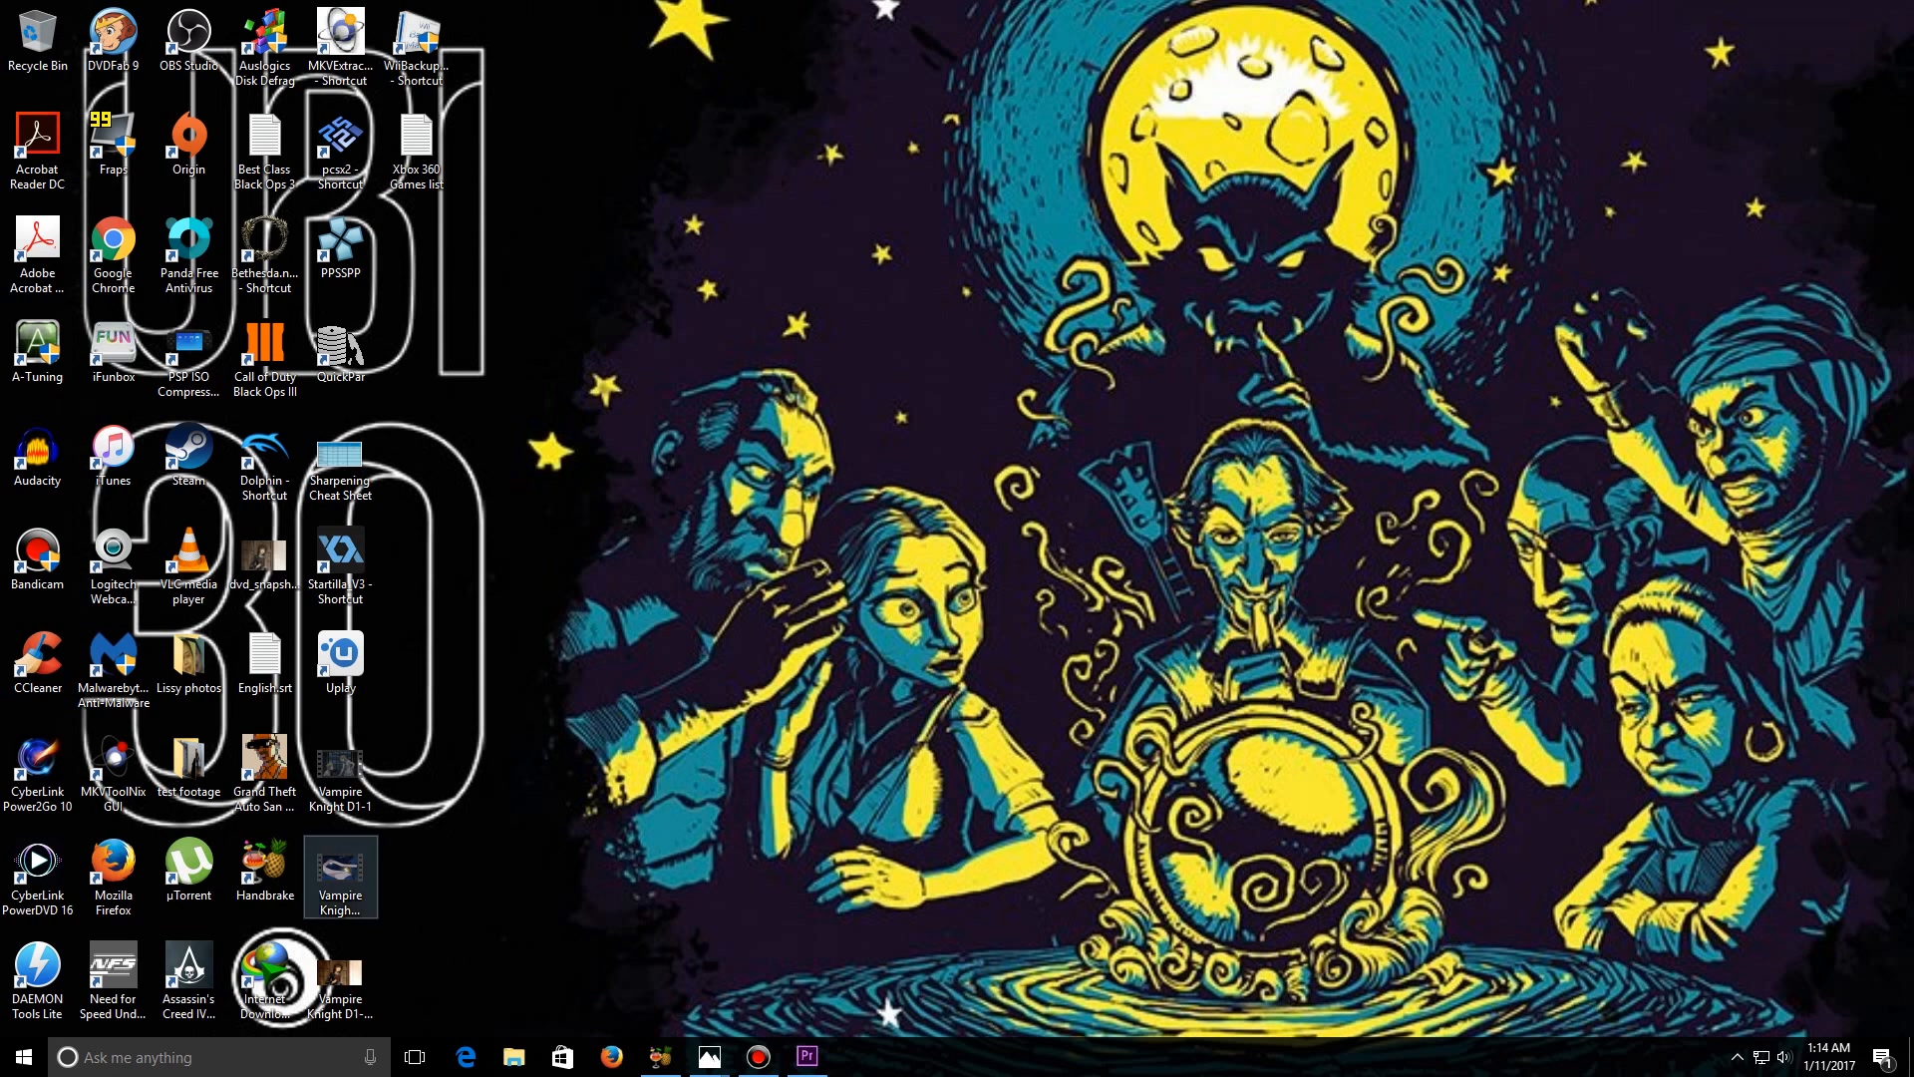
Switch to Adobe Premiere Pro, add the desktop video Vampire Knight D1-1 to the empty timeline as a new sequence, and preview its opening.
double_click(340, 877)
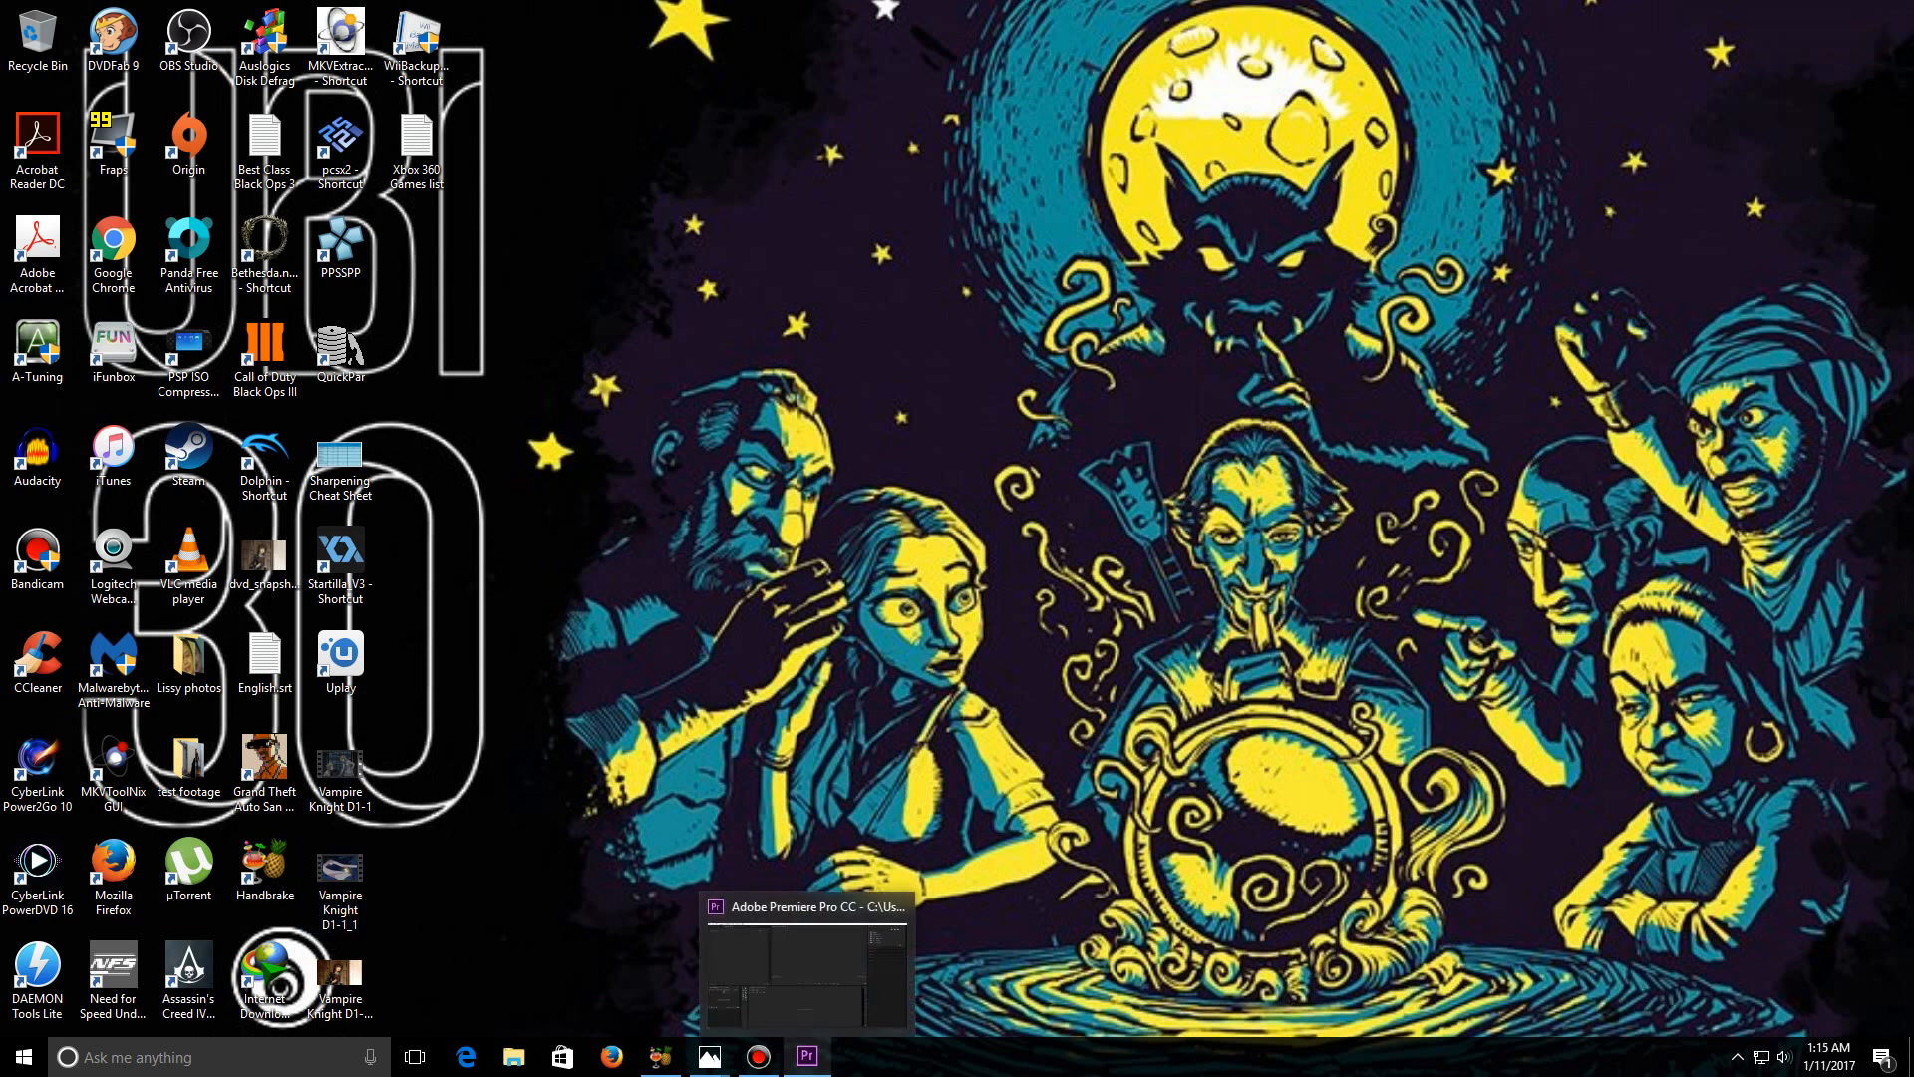
left_click(808, 1056)
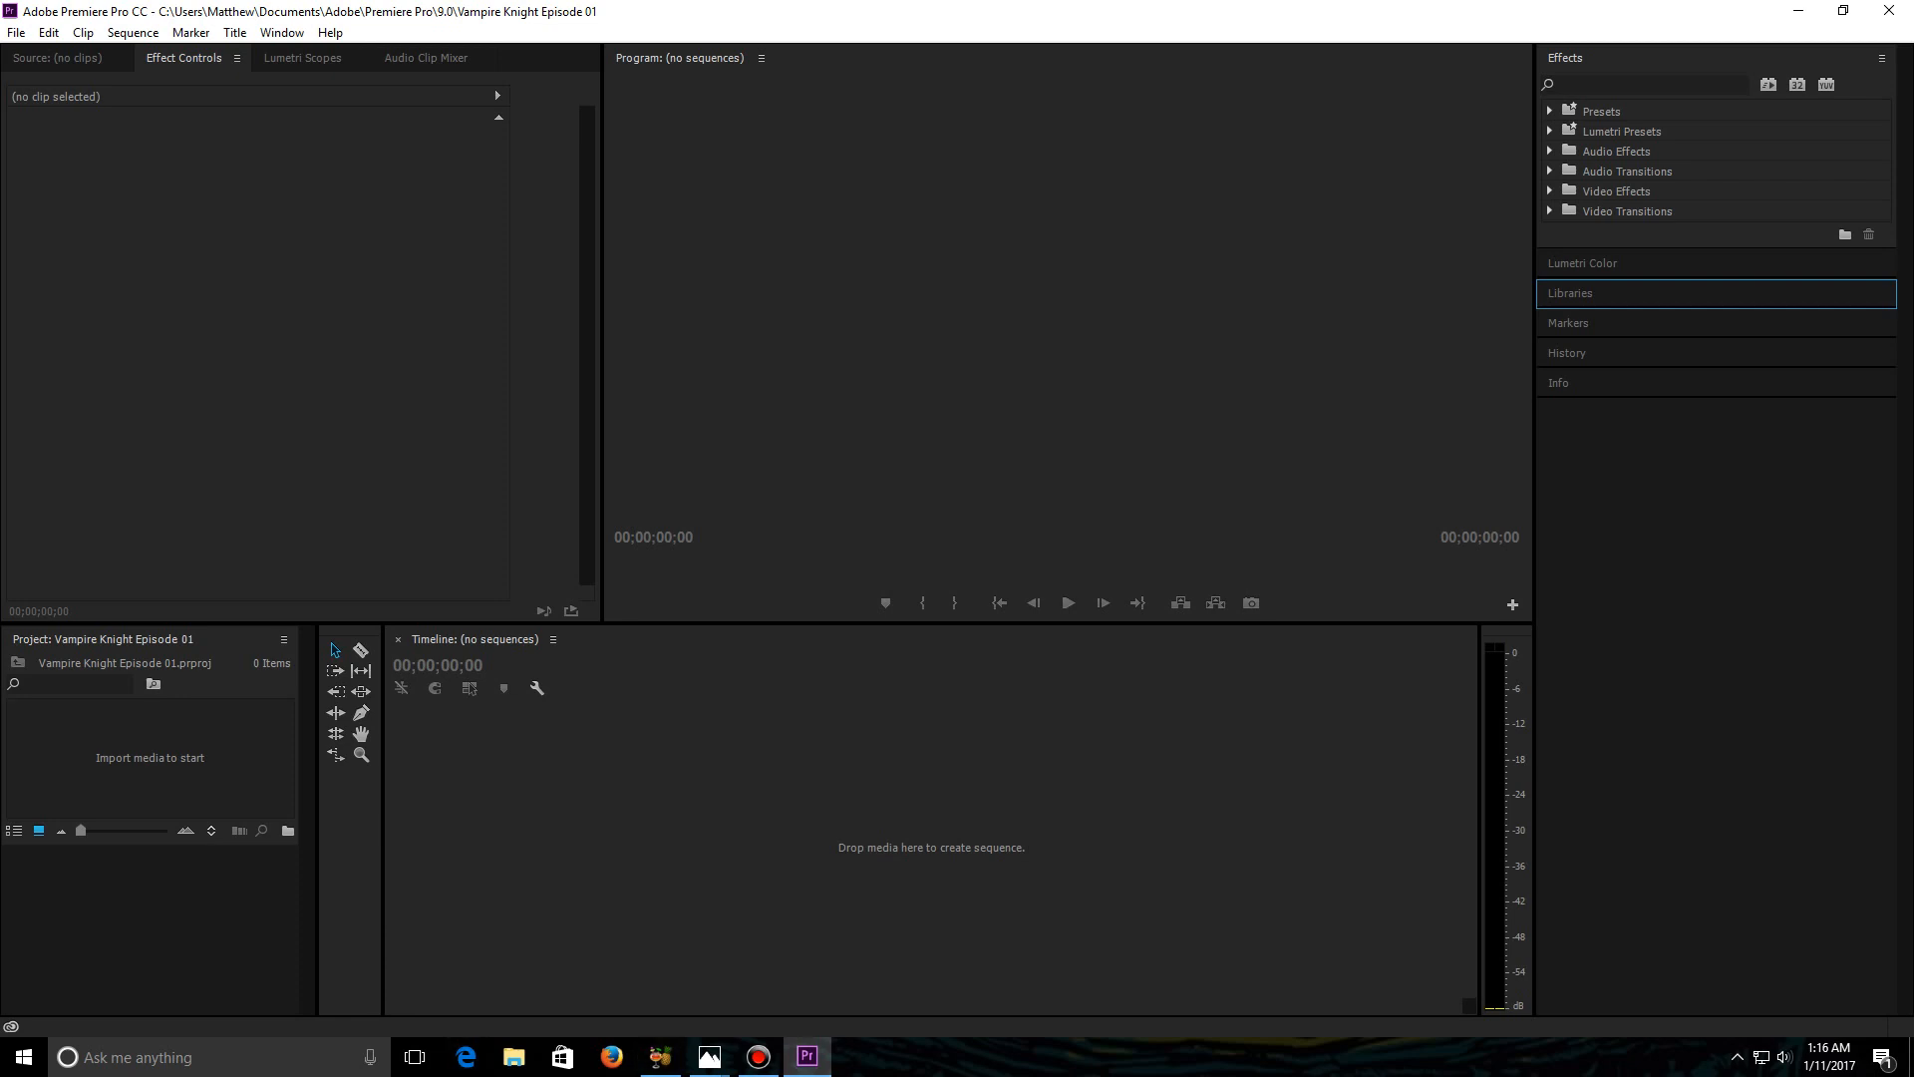
left_click(513, 1056)
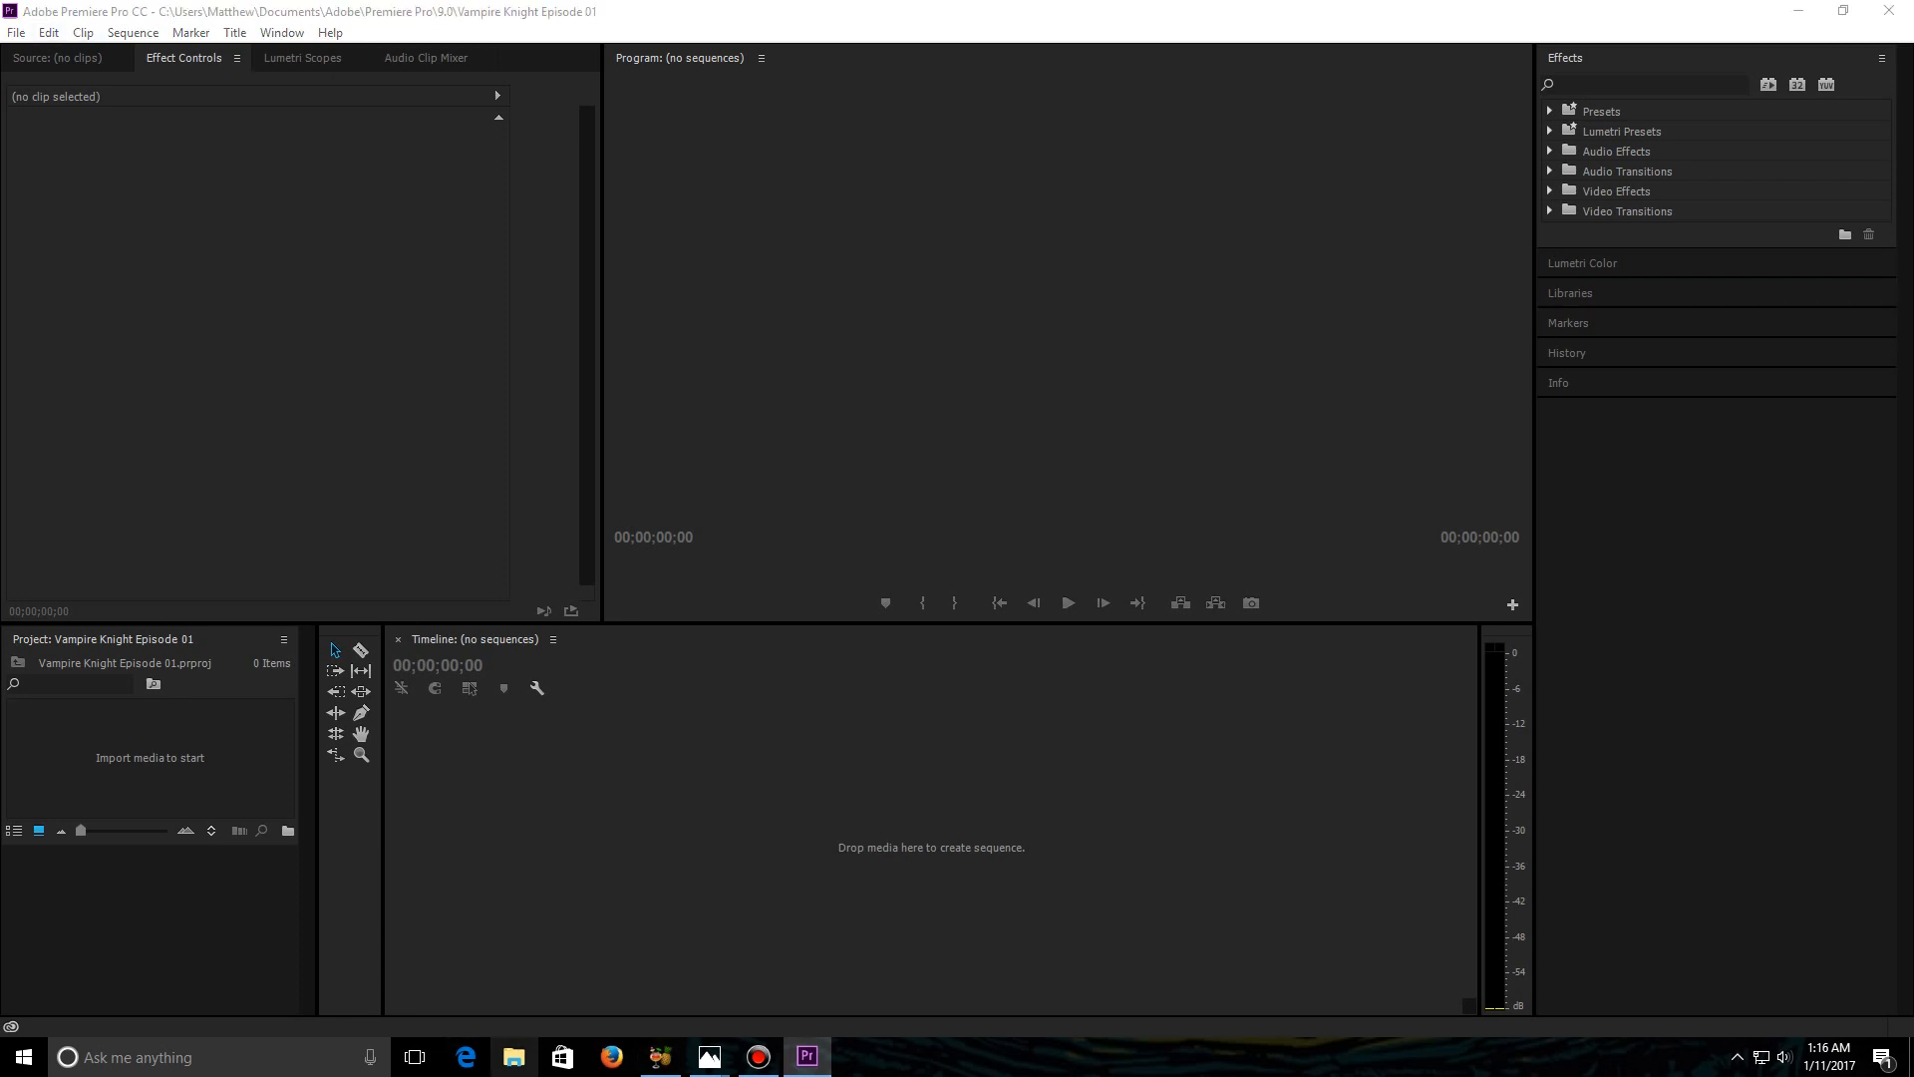
left_click(861, 245)
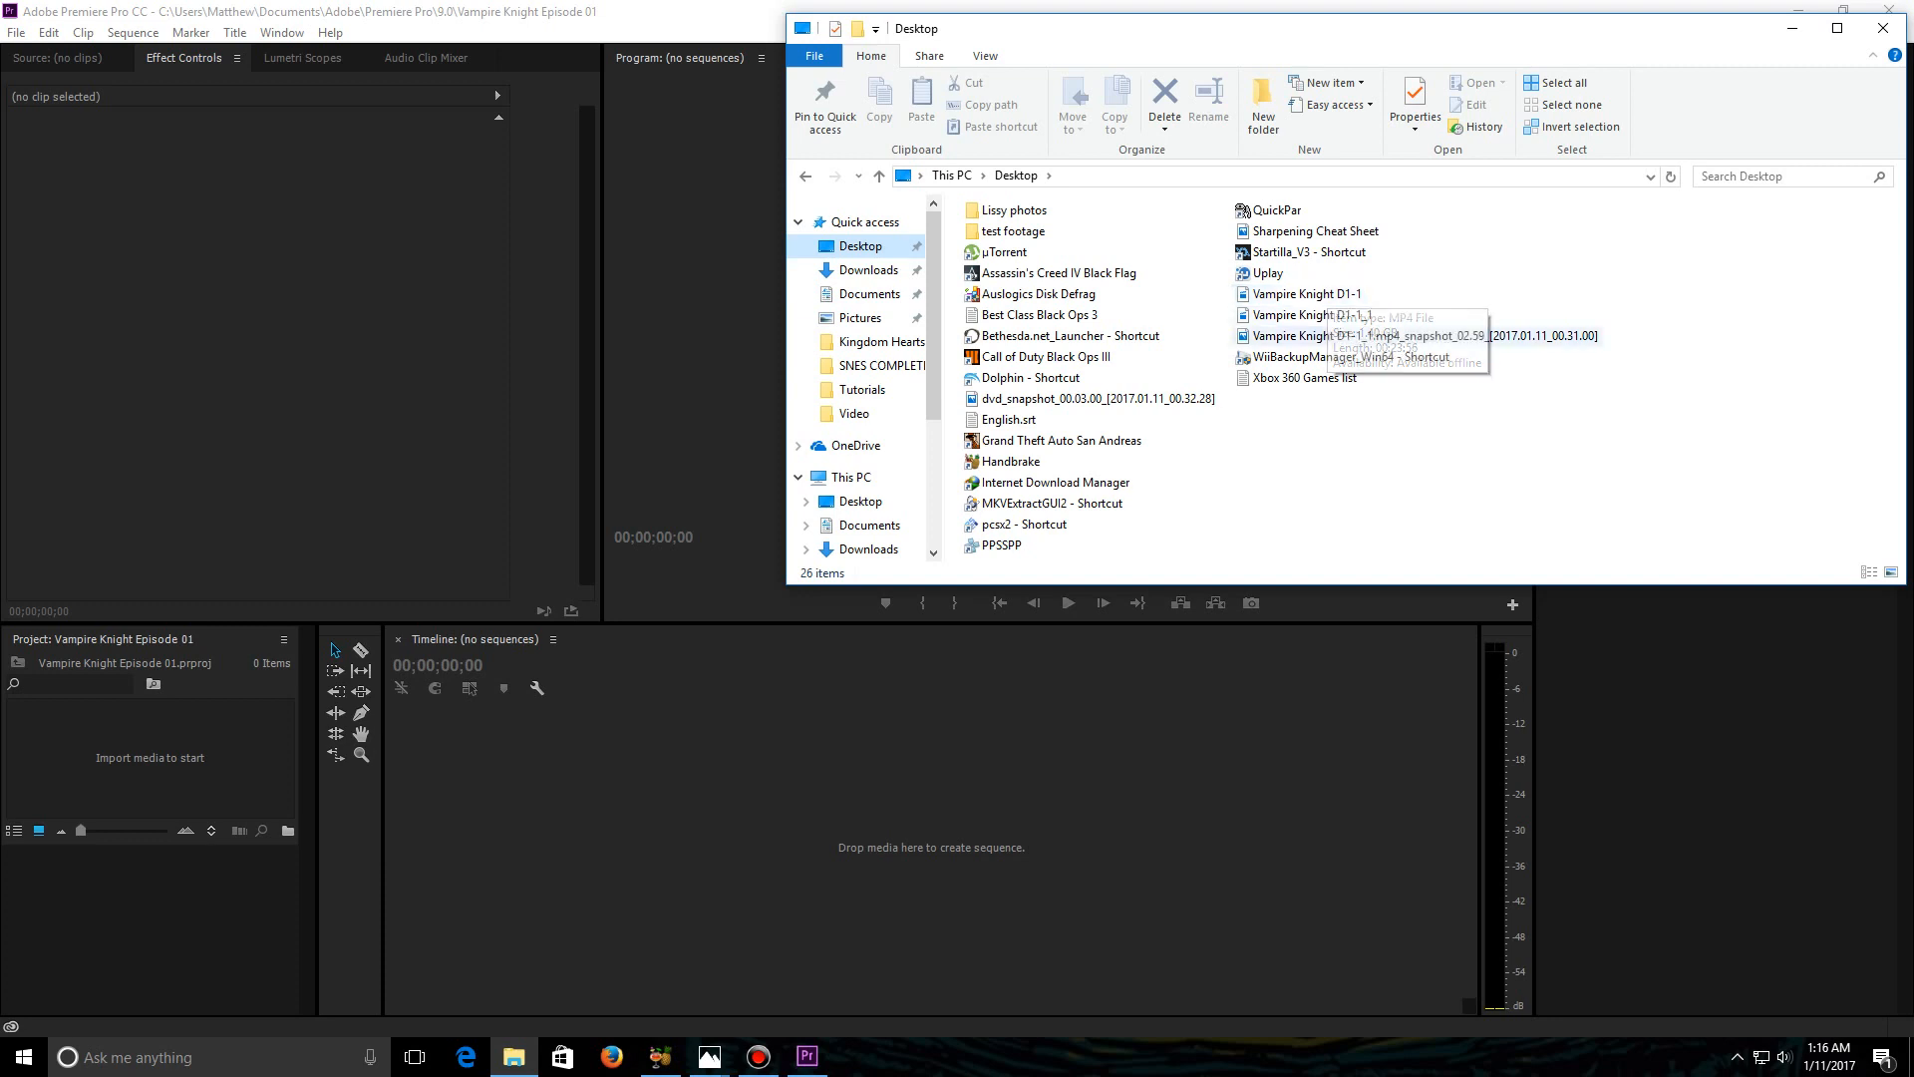
left_click(1326, 294)
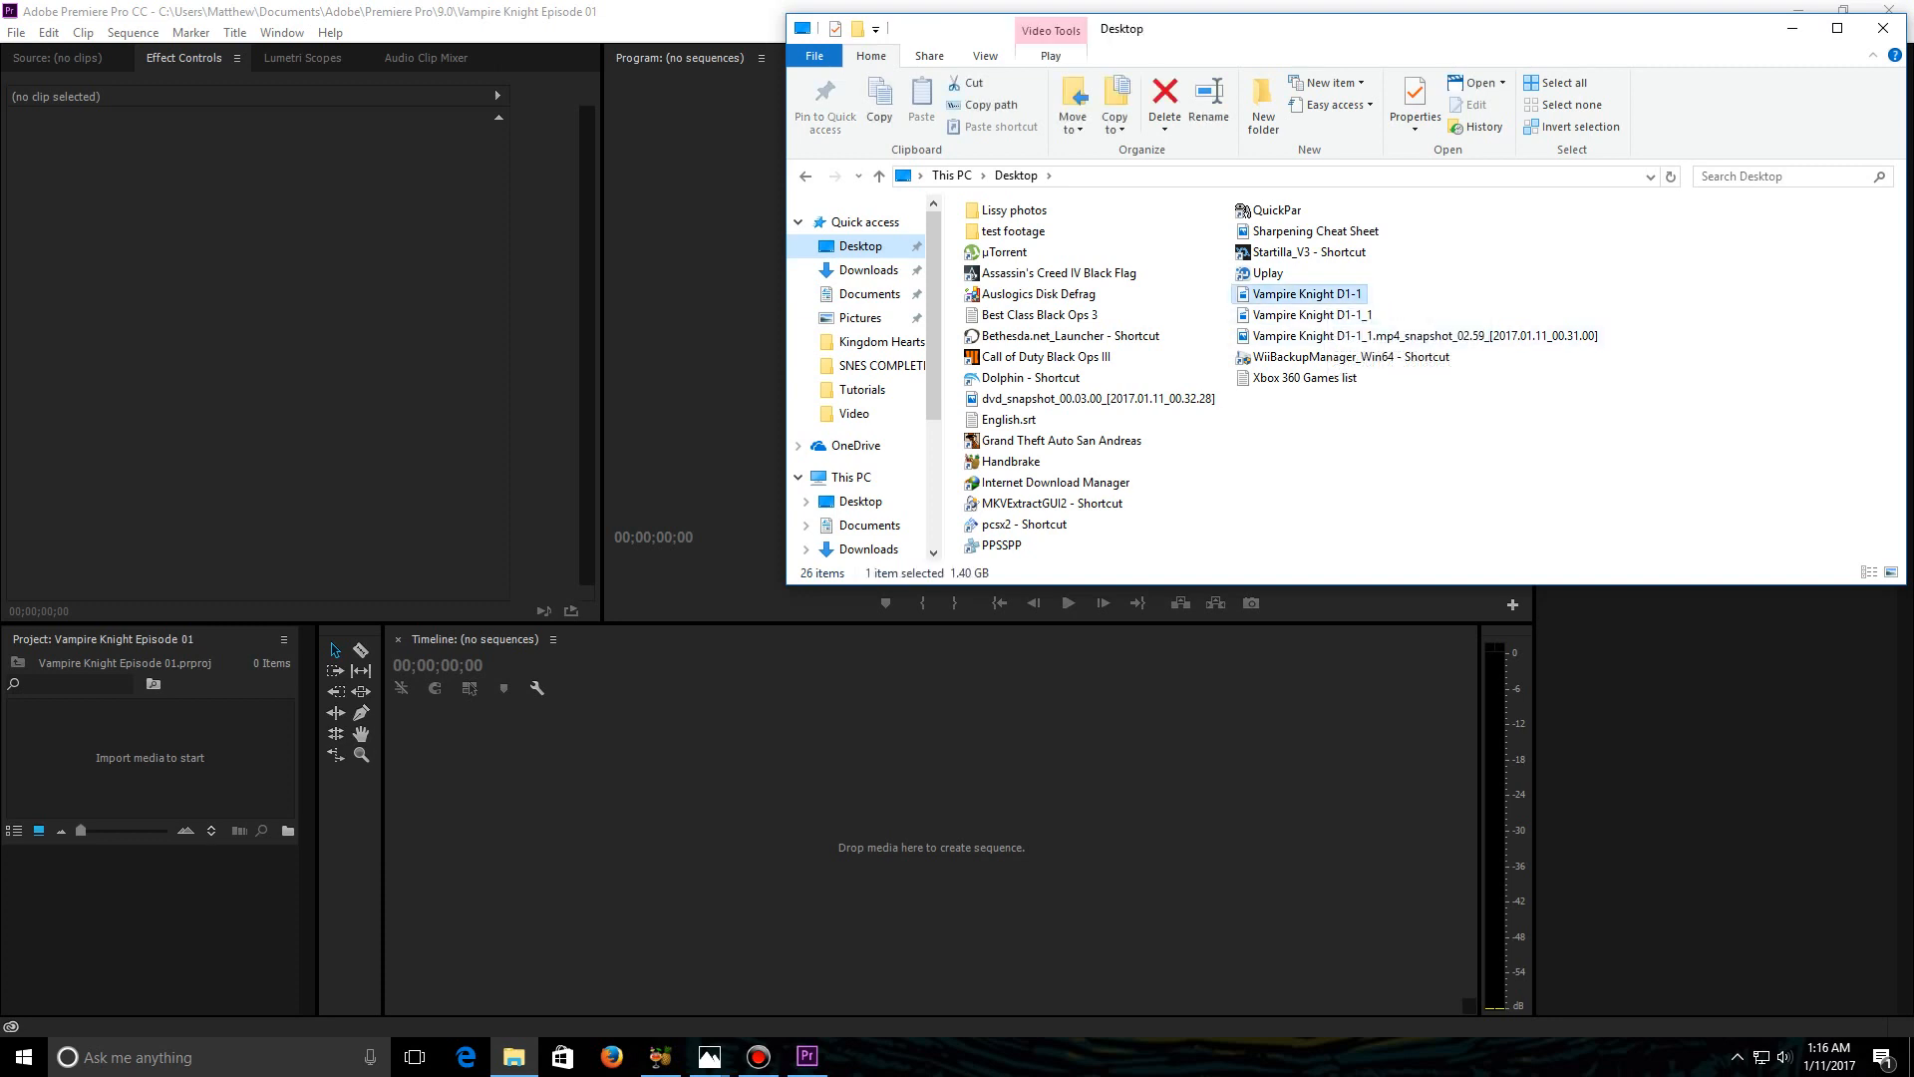
left_click_drag(1325, 294, 497, 885)
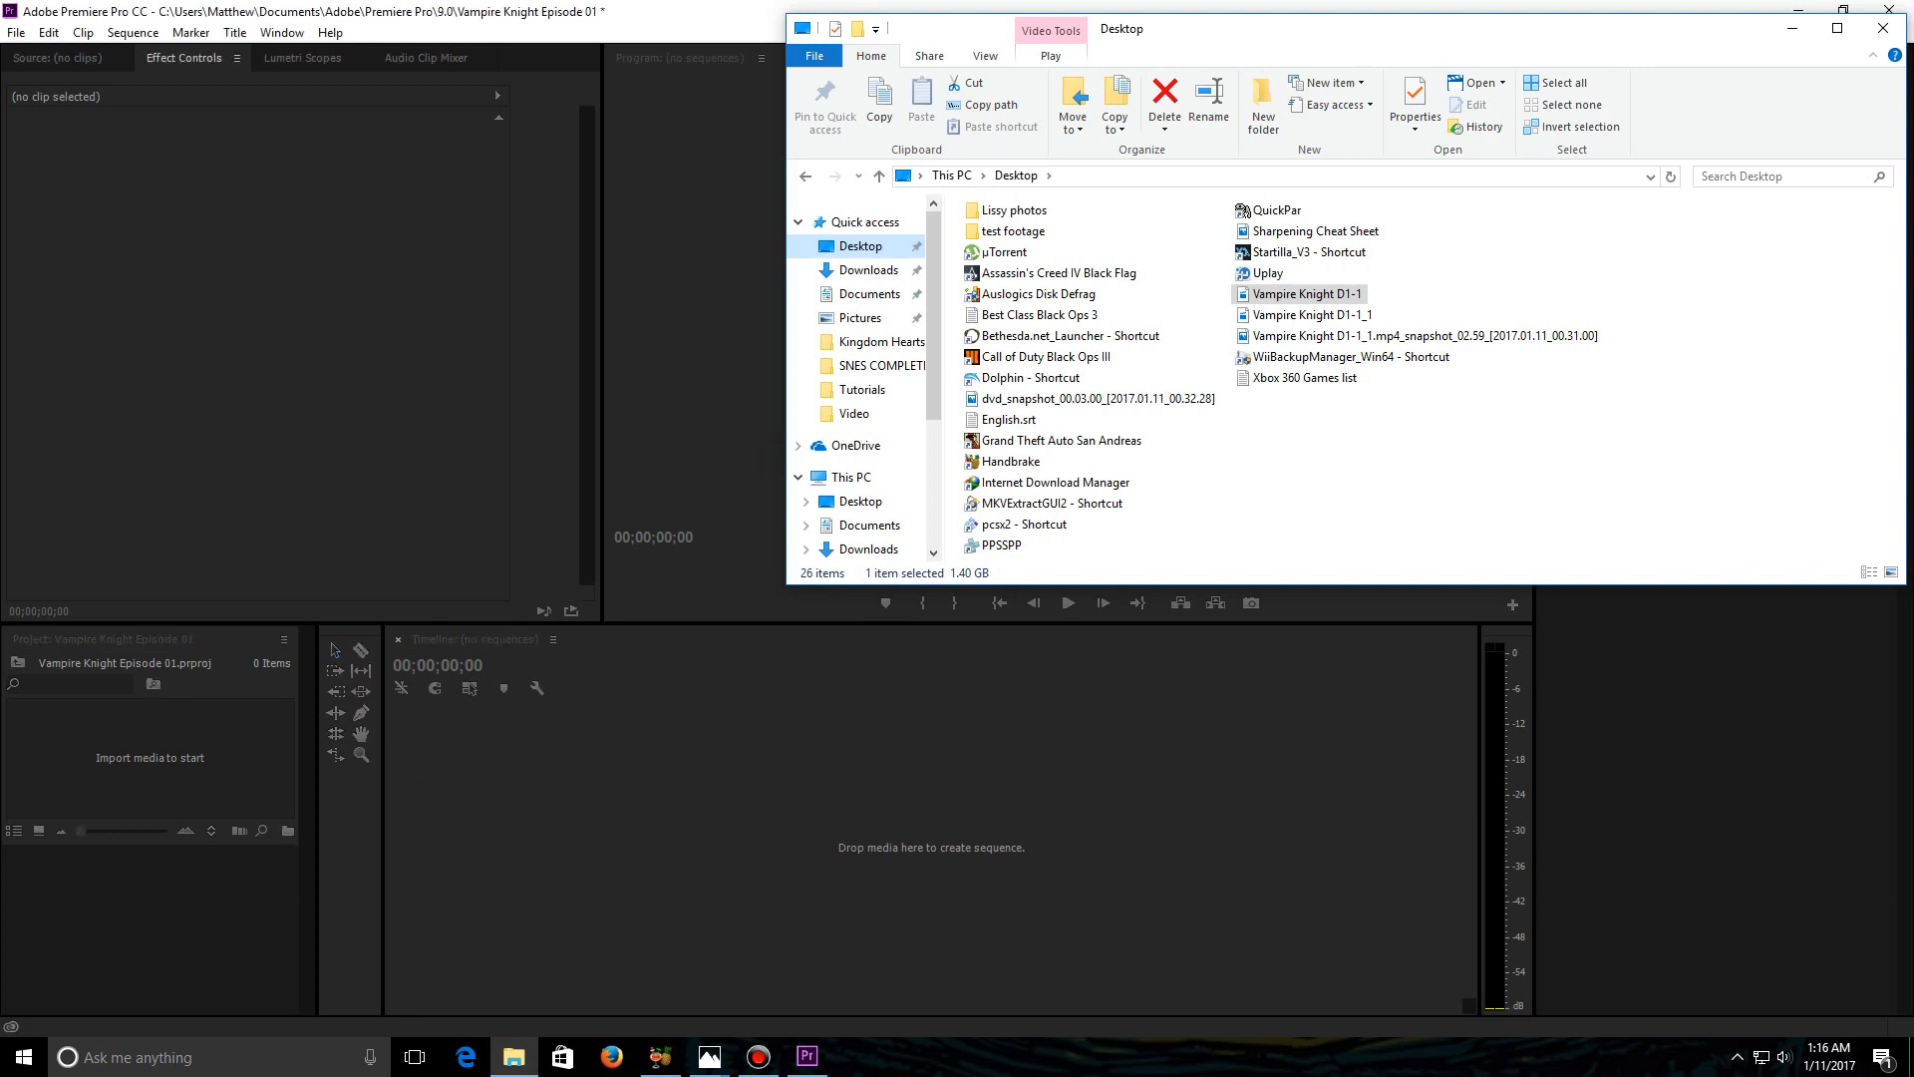
left_click(1884, 26)
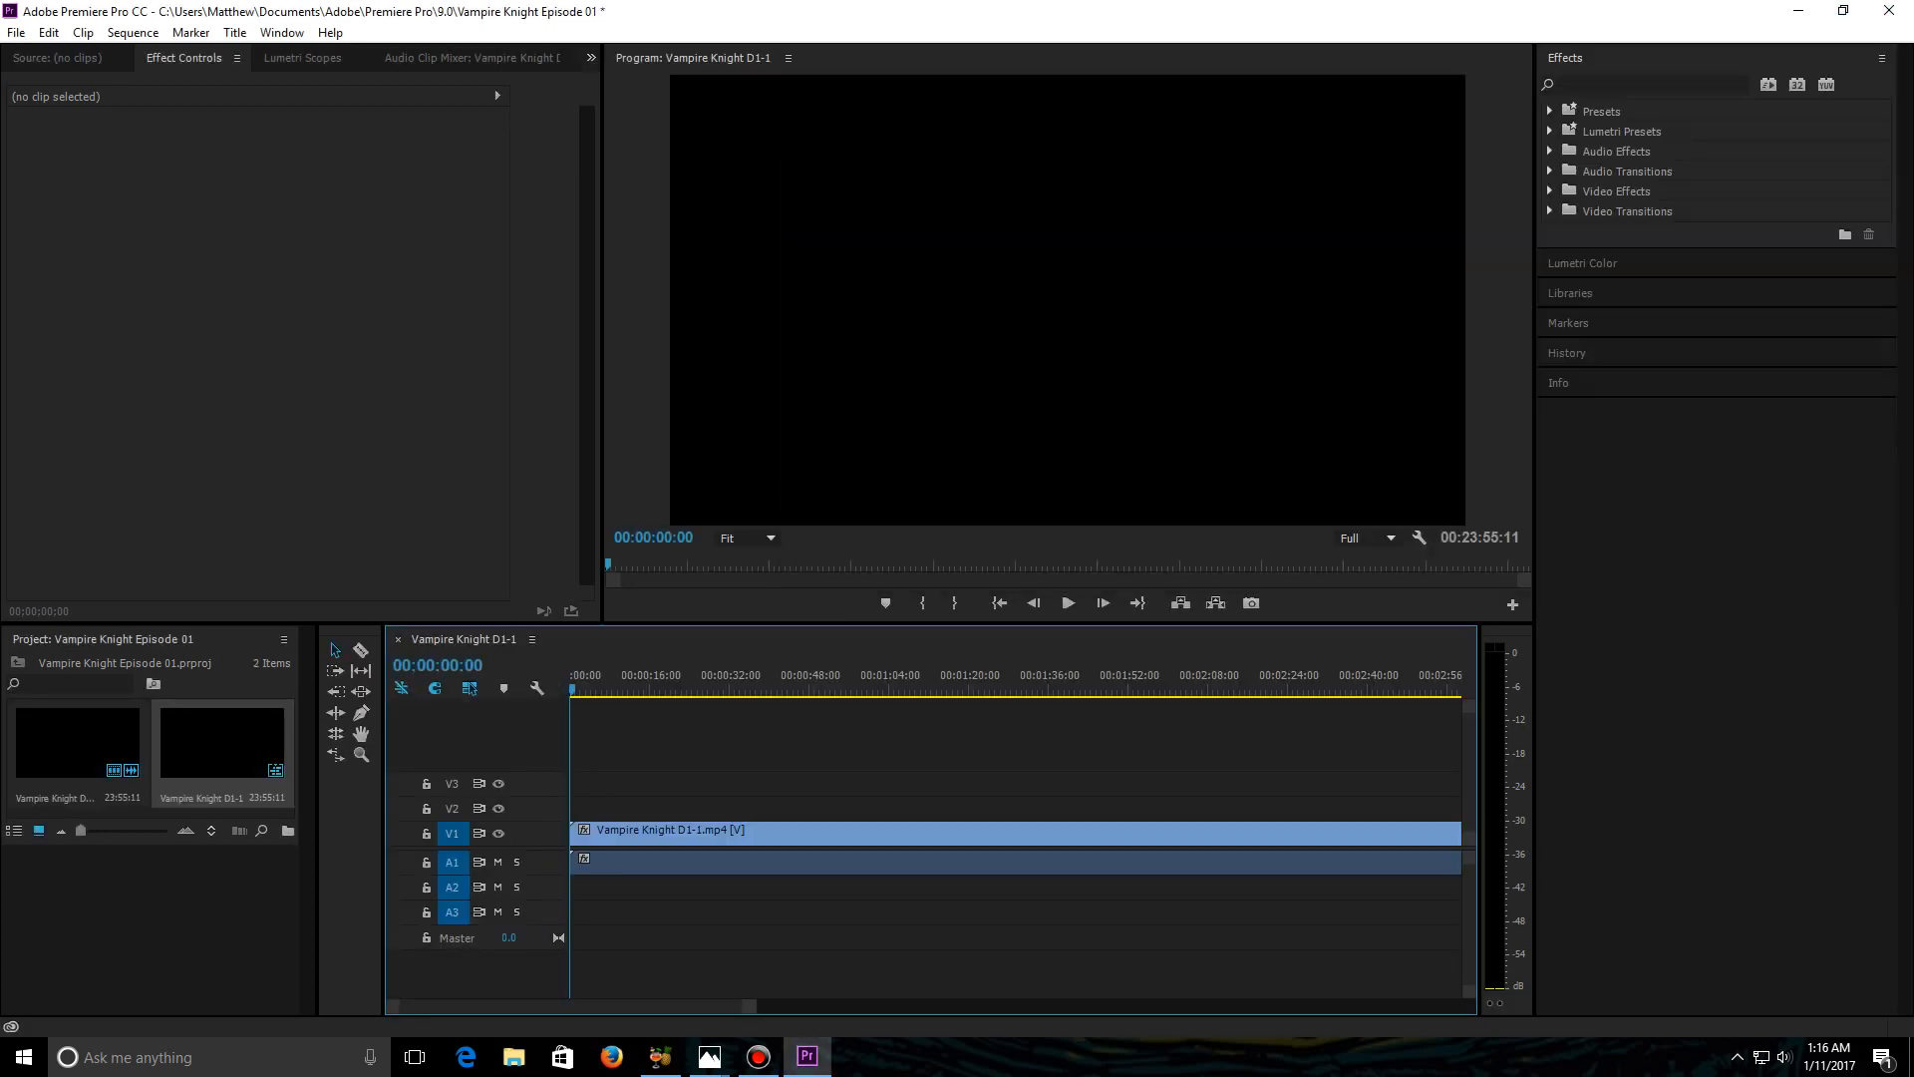
key("space")
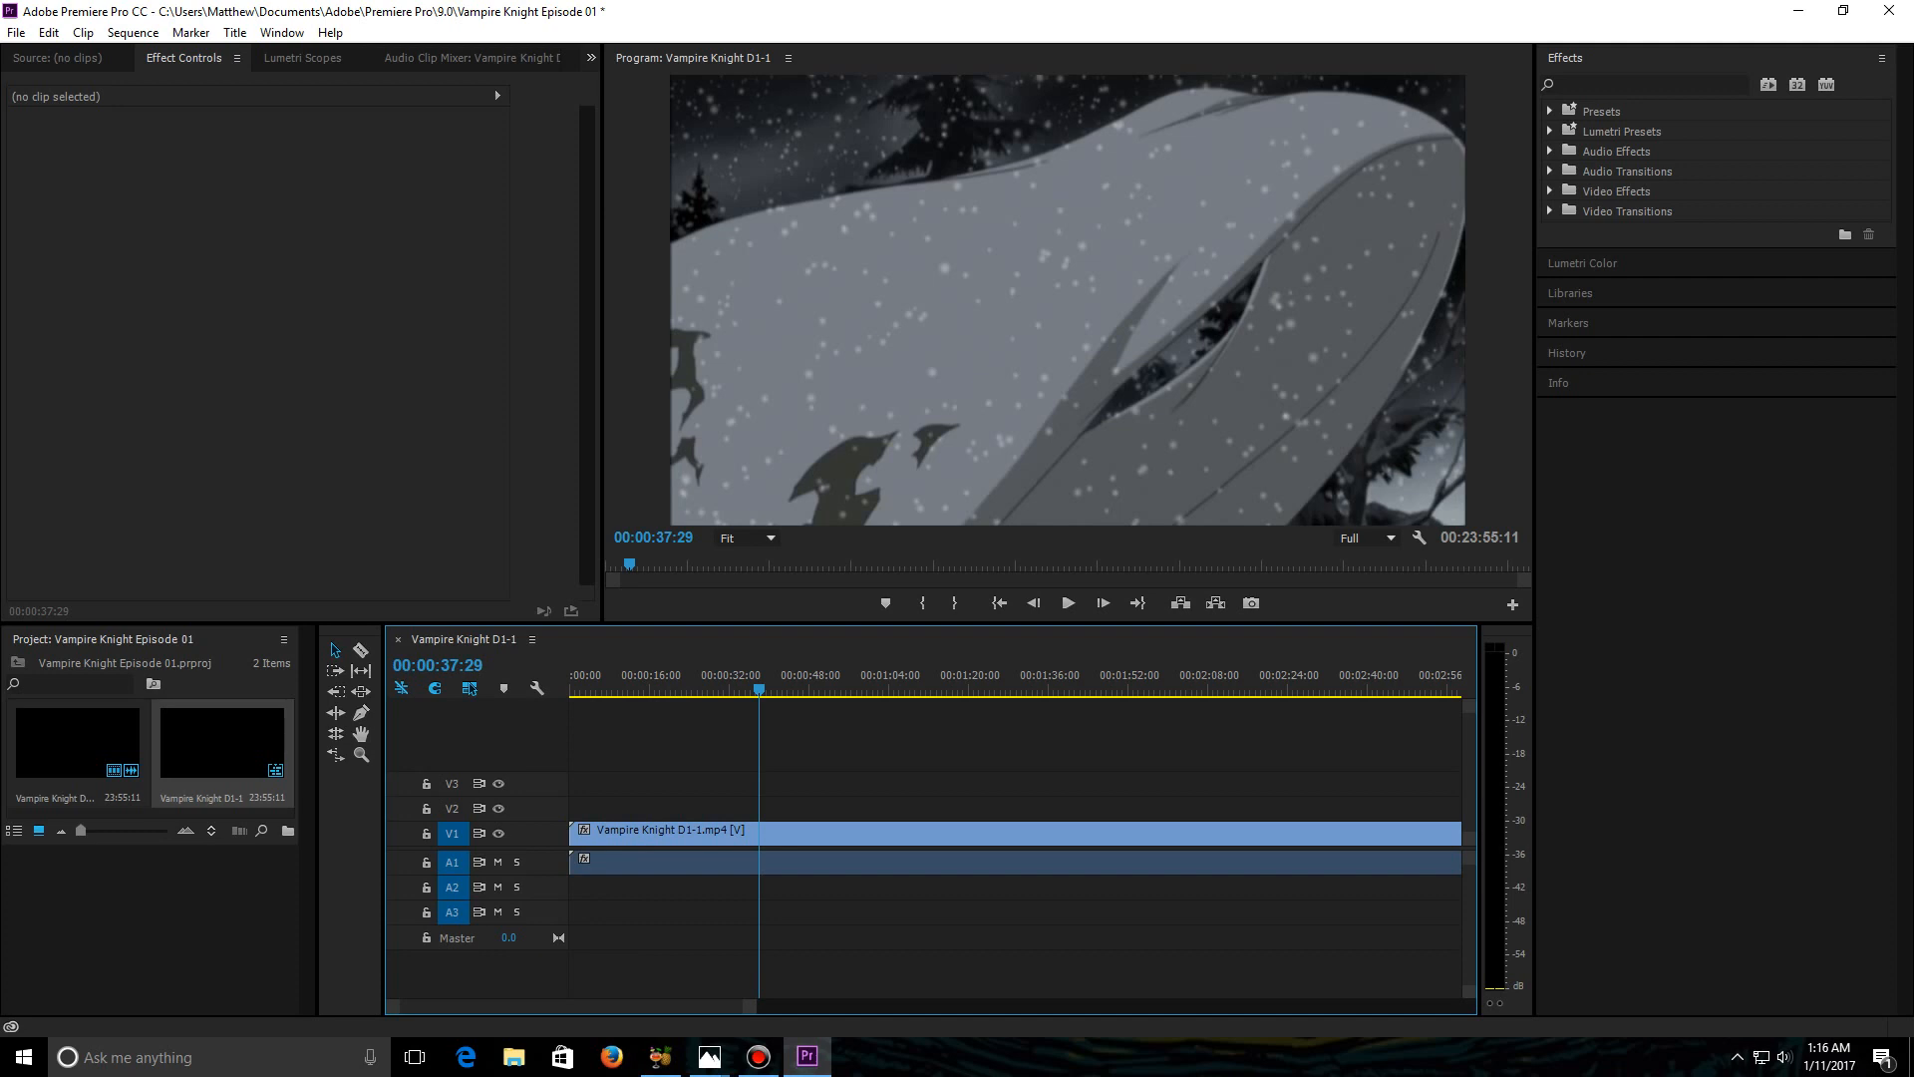
left_click(999, 603)
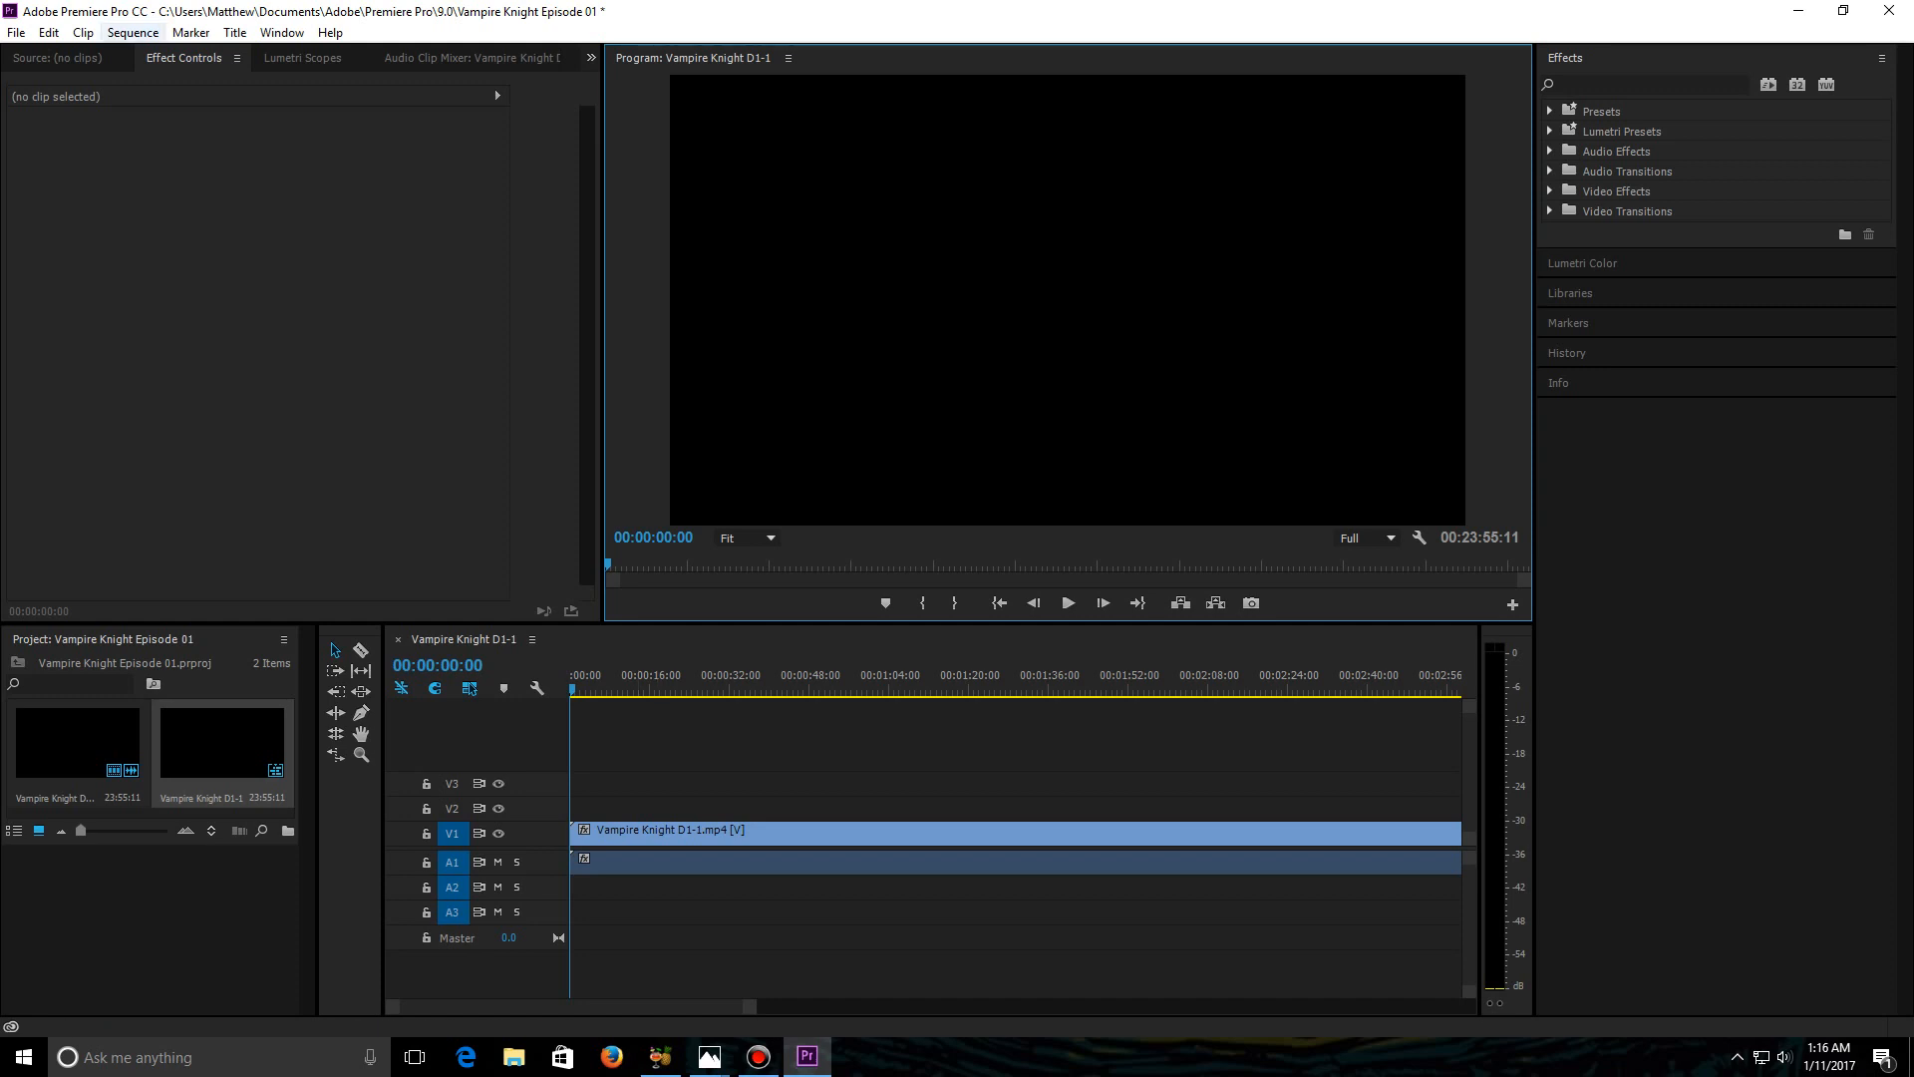
Set the sequence's frame size to 1920 horizontal by 1080 vertical and accept deleting its preview files.
left_click(133, 32)
left_click(187, 55)
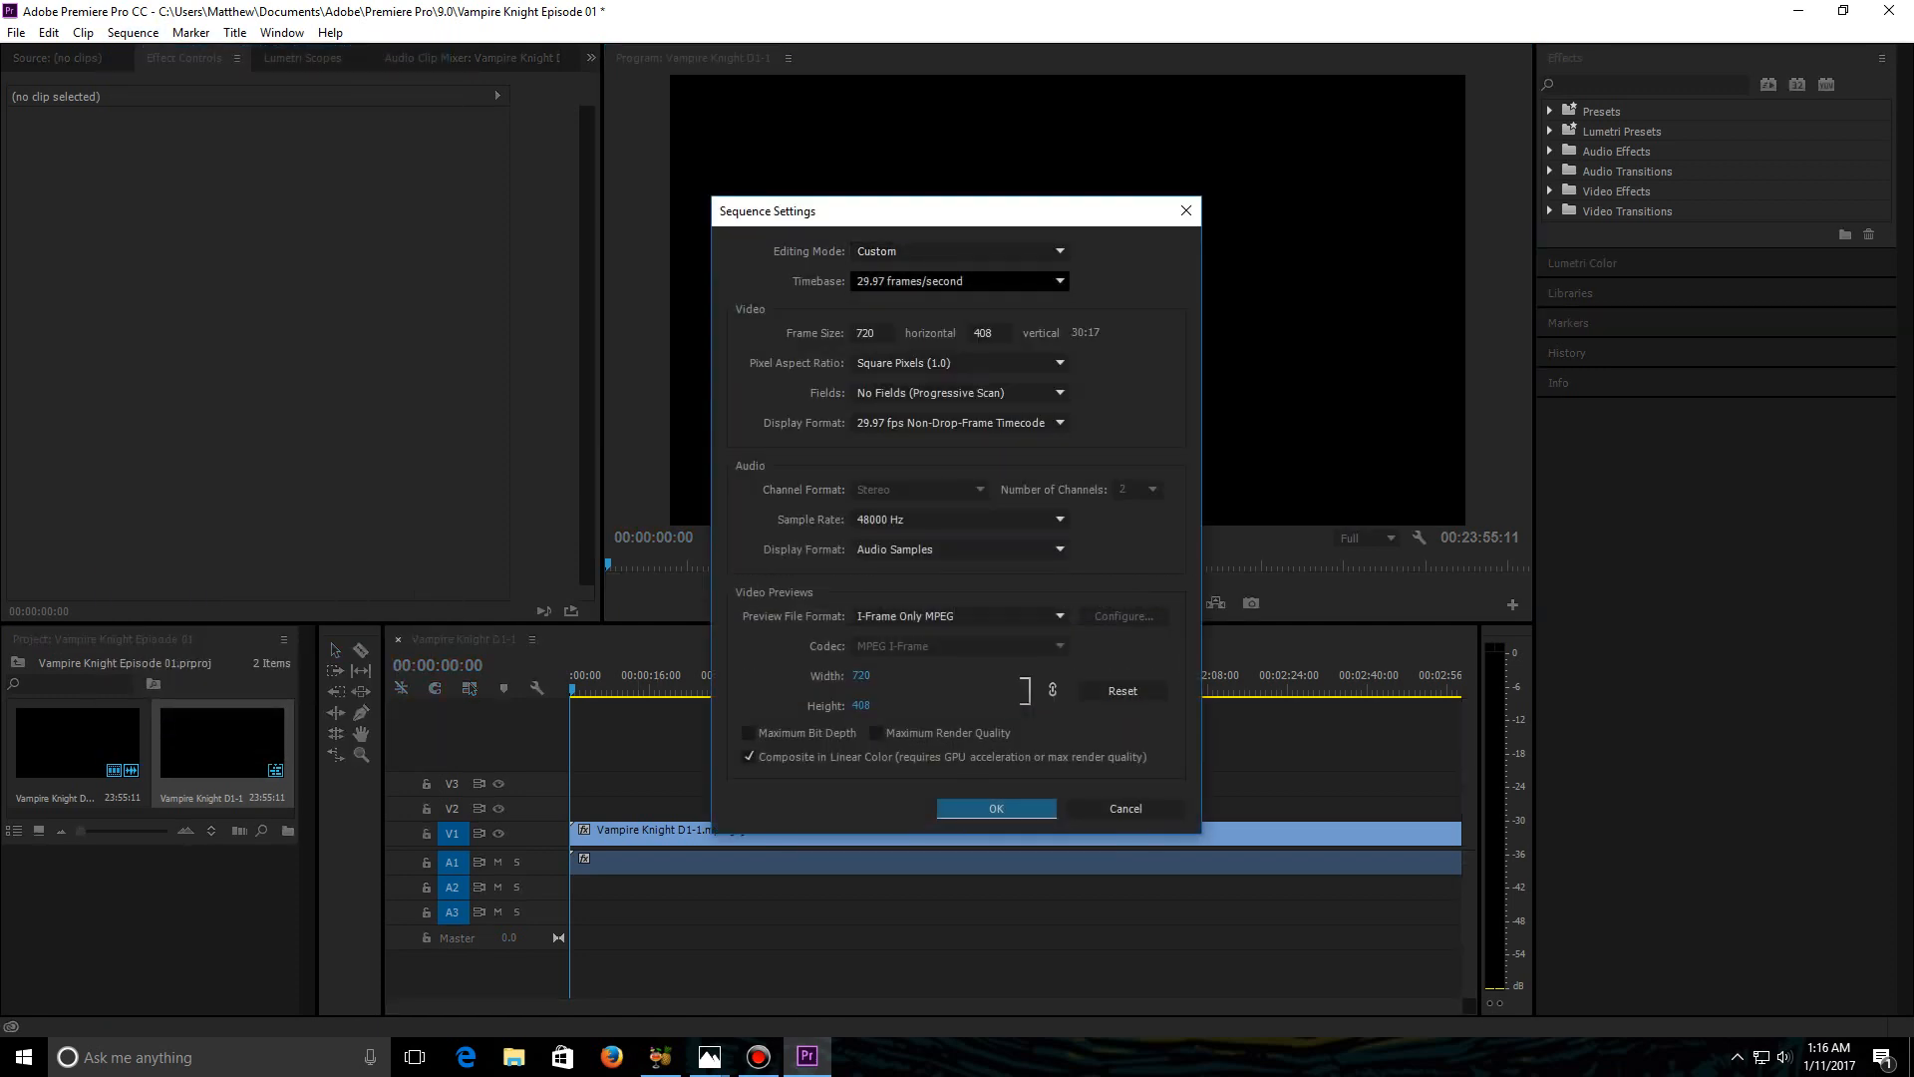
left_click(866, 333)
double_click(867, 333)
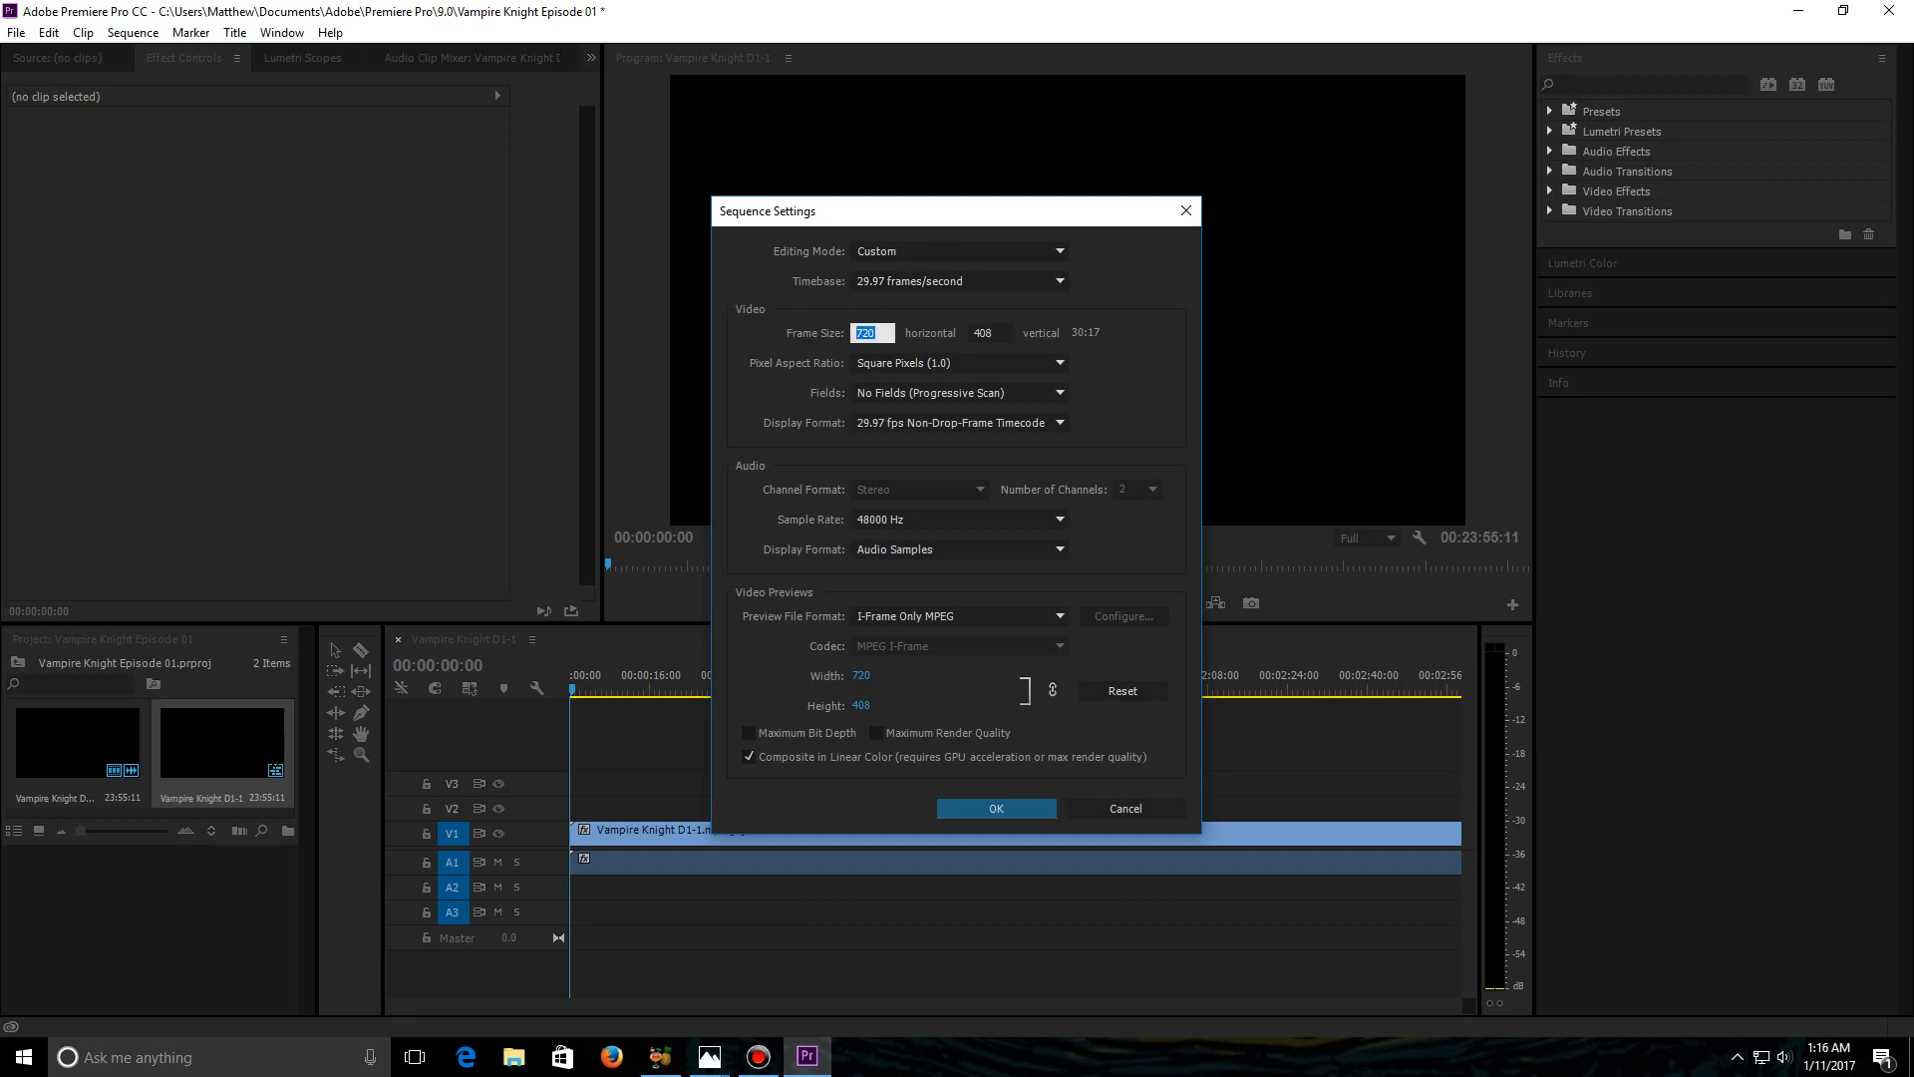
type("1920")
key("Tab")
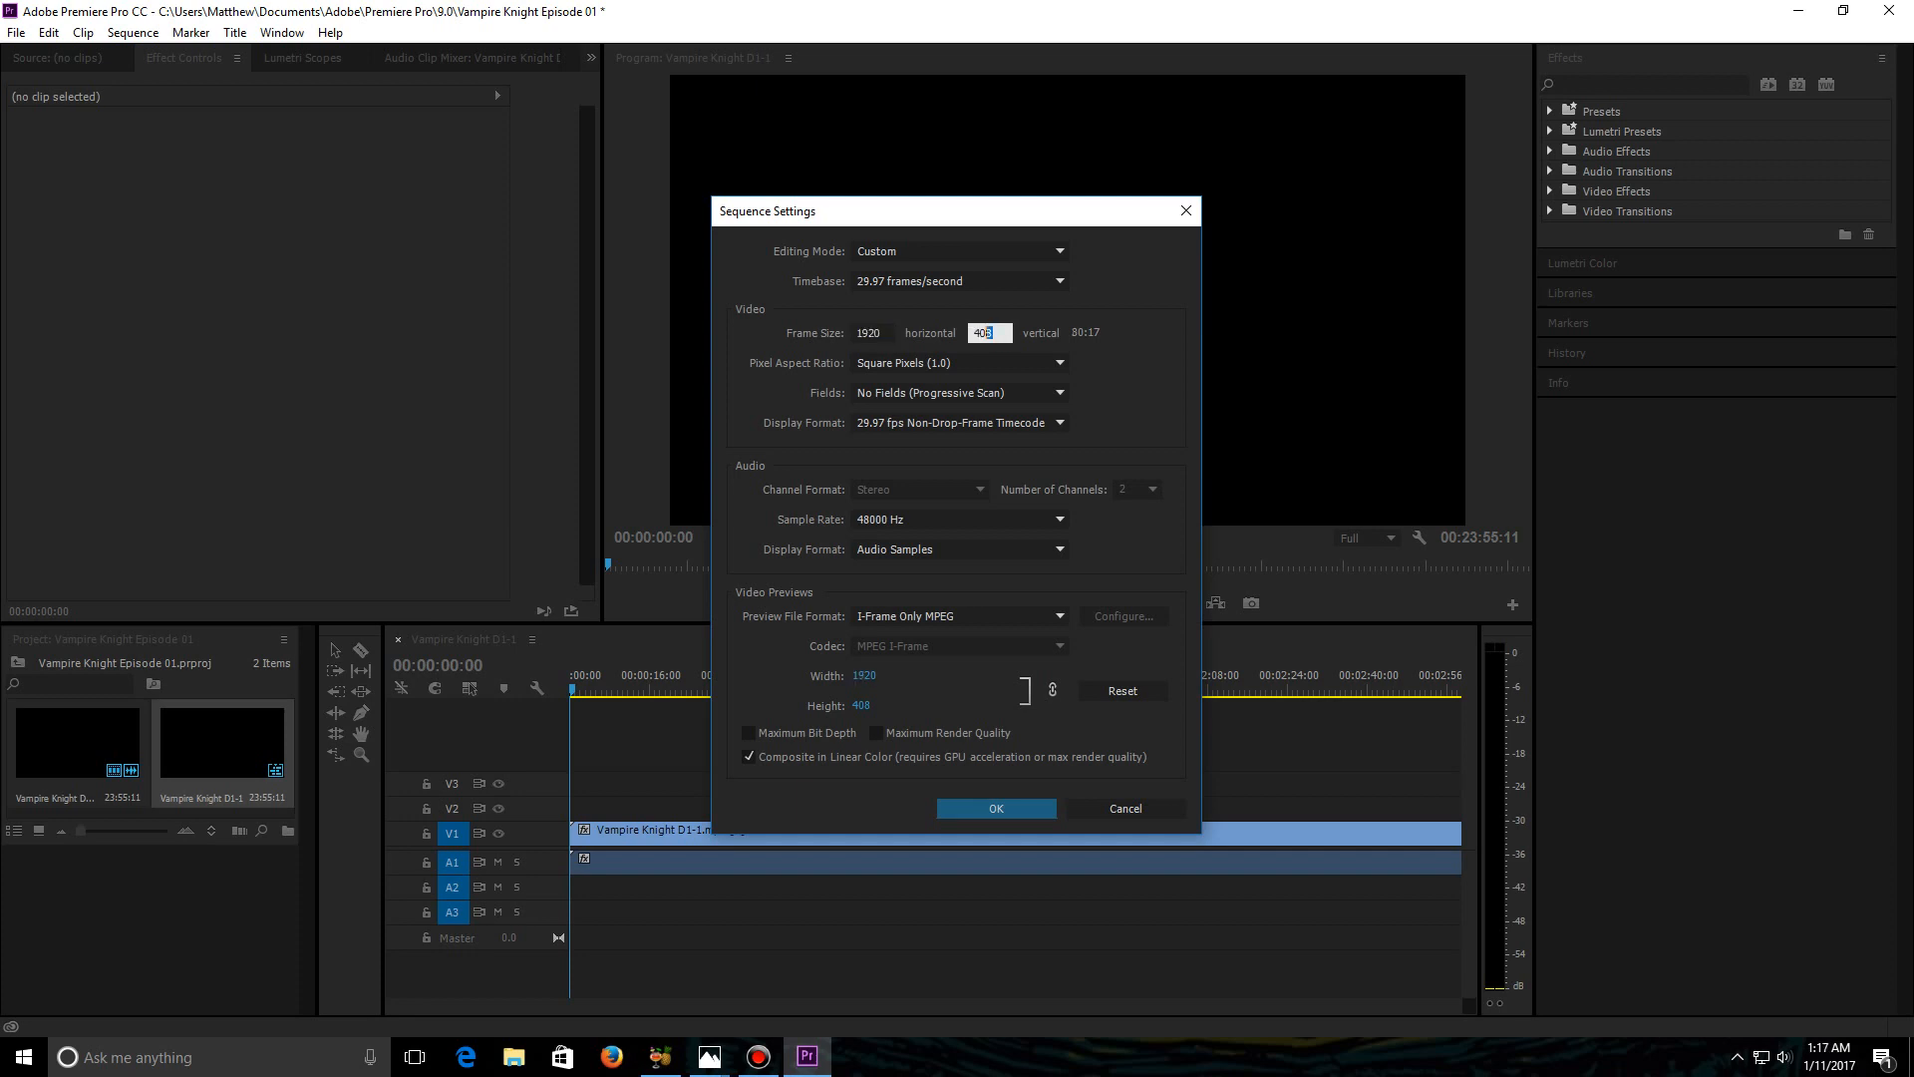
type("1080")
key("Tab")
key("Return")
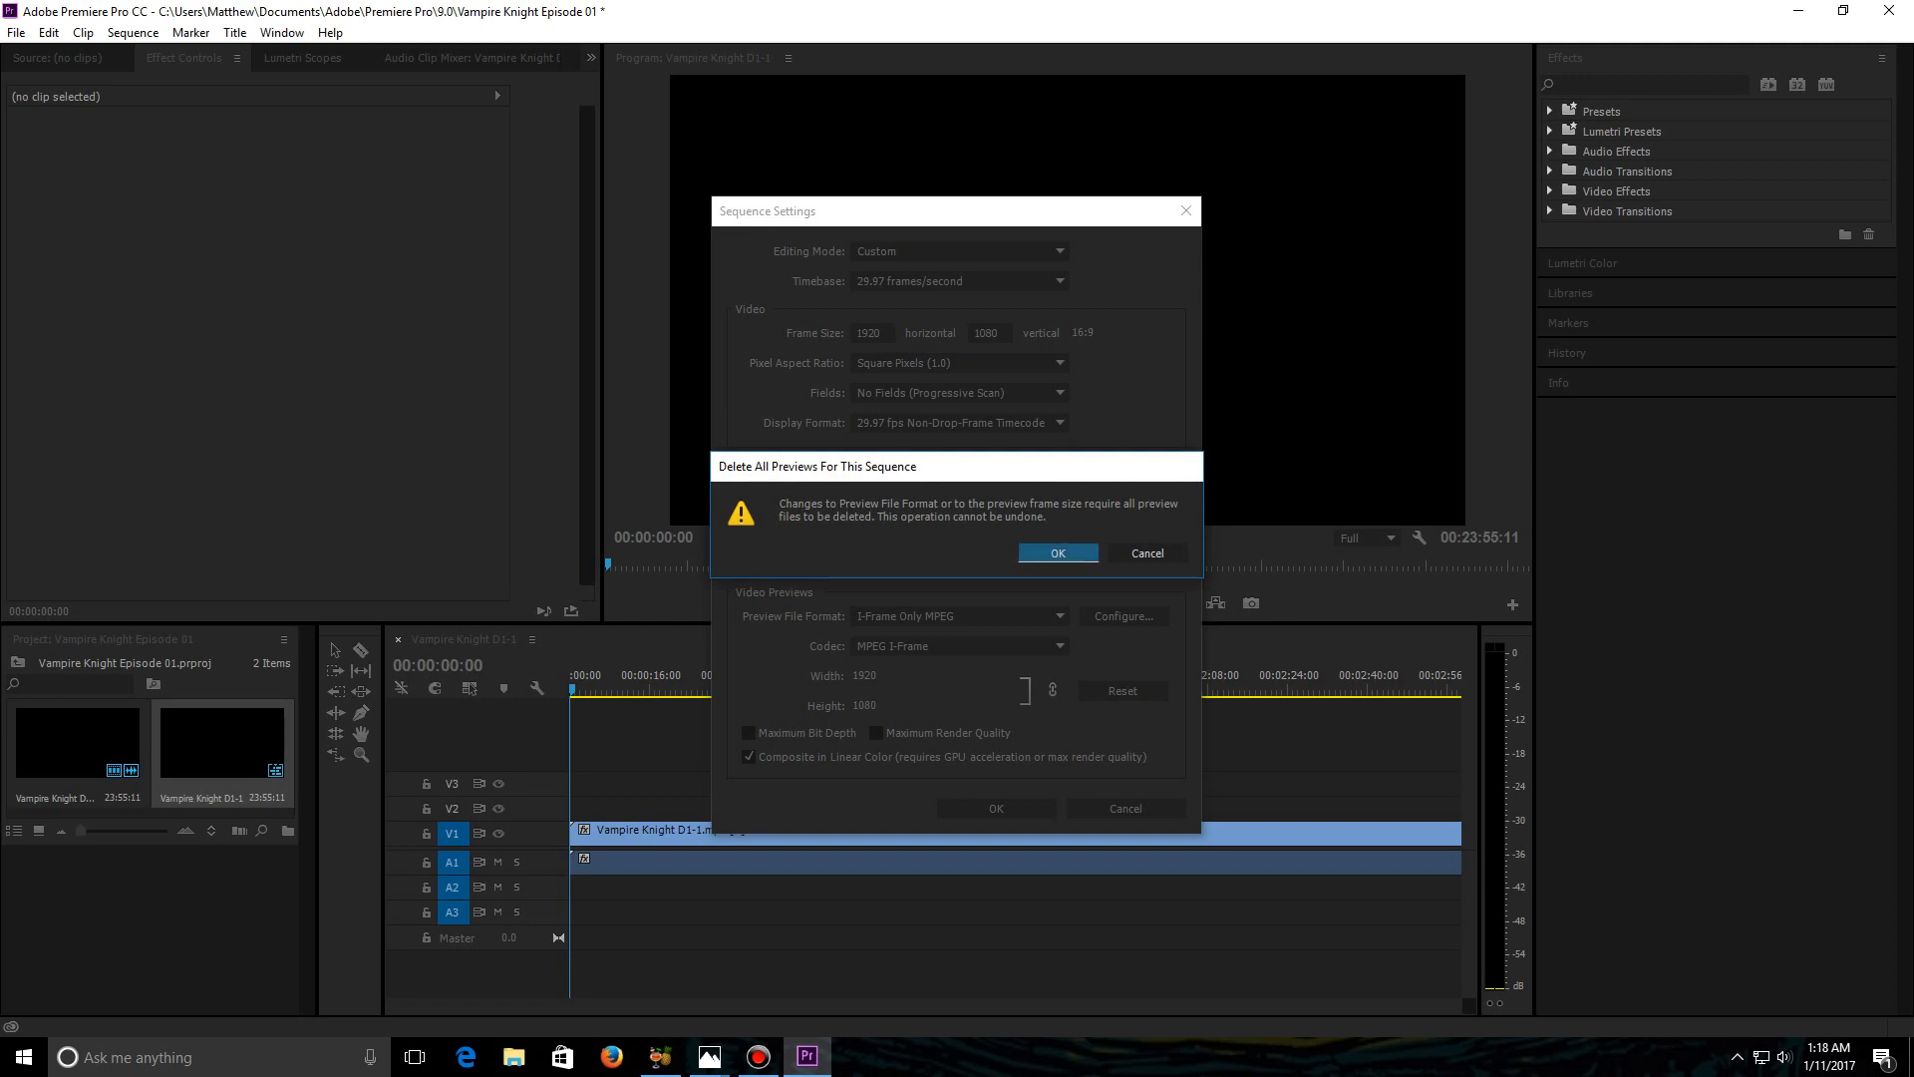
key("Return")
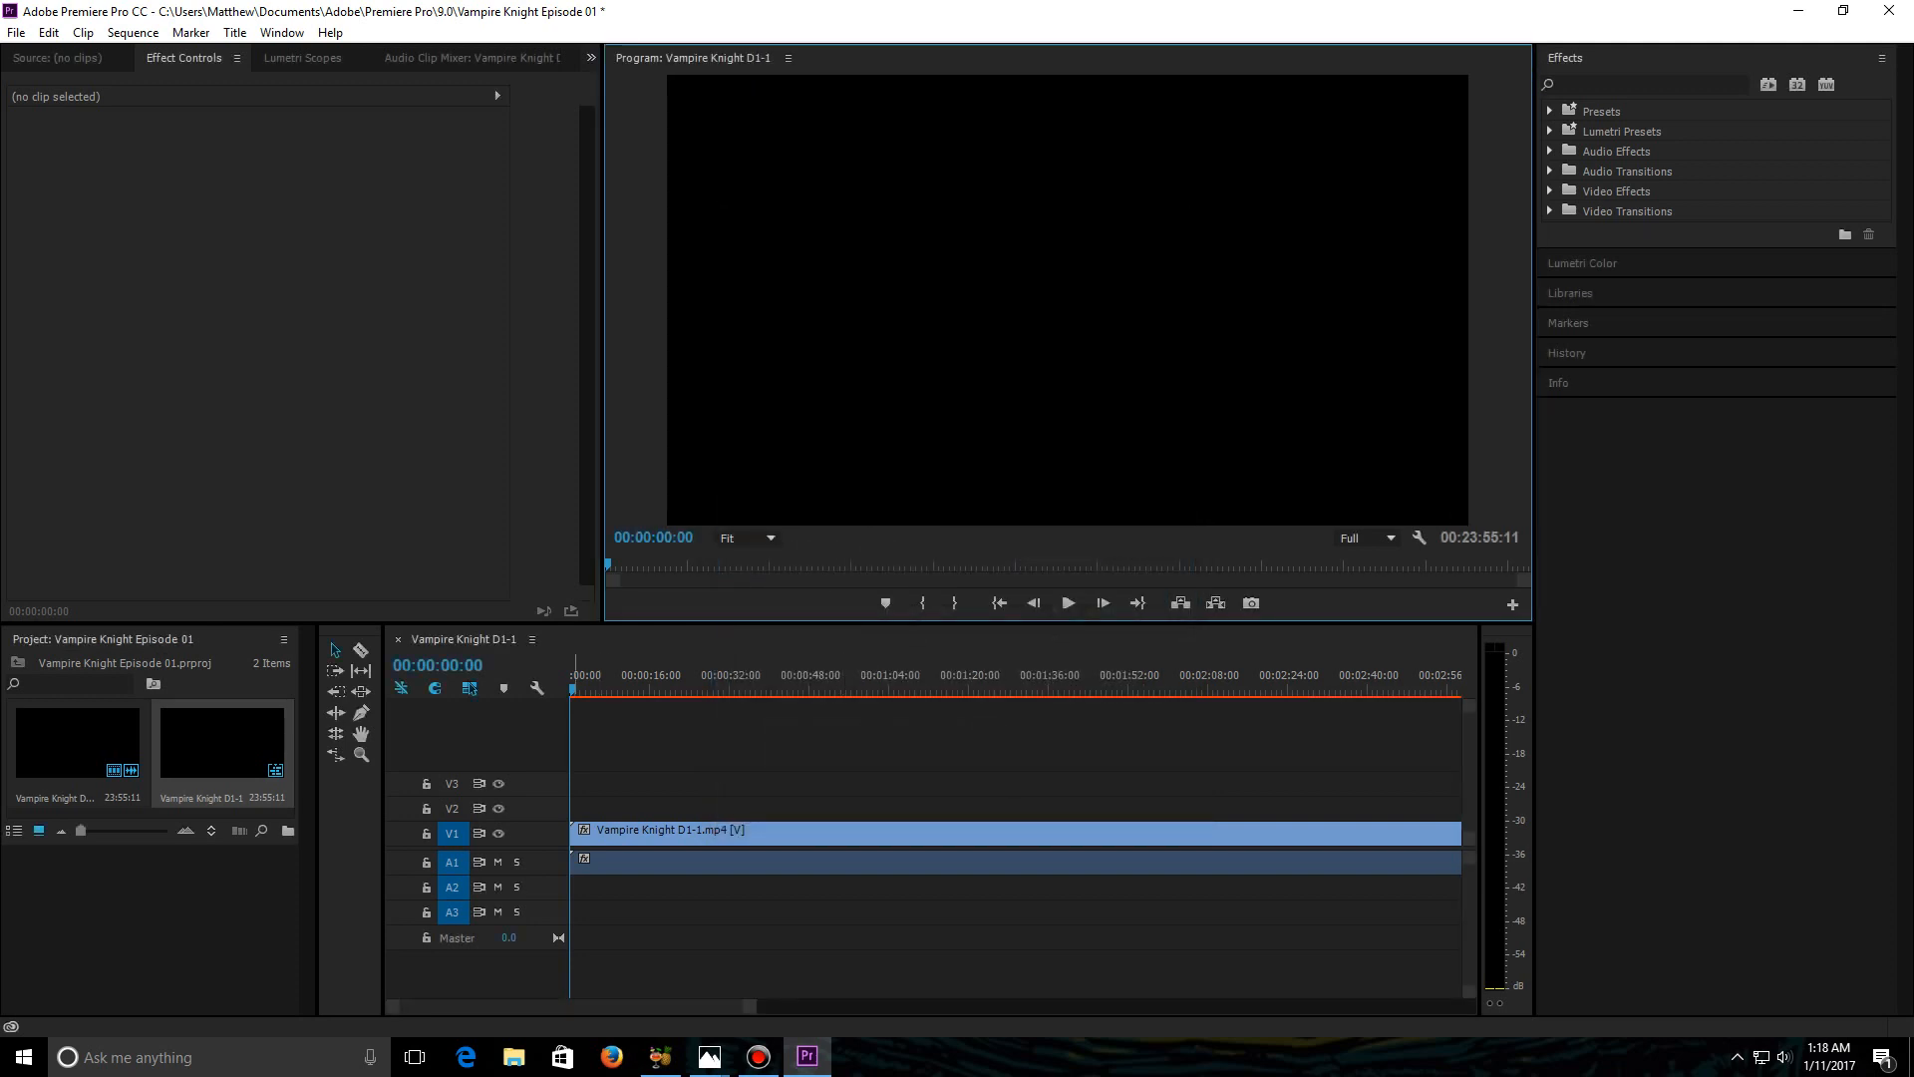
Scale the Vampire Knight D1-1 clip uniformly to 259 so it nearly fills the frame, checking it at 00:00:14:18.
left_click_drag(574, 688, 642, 689)
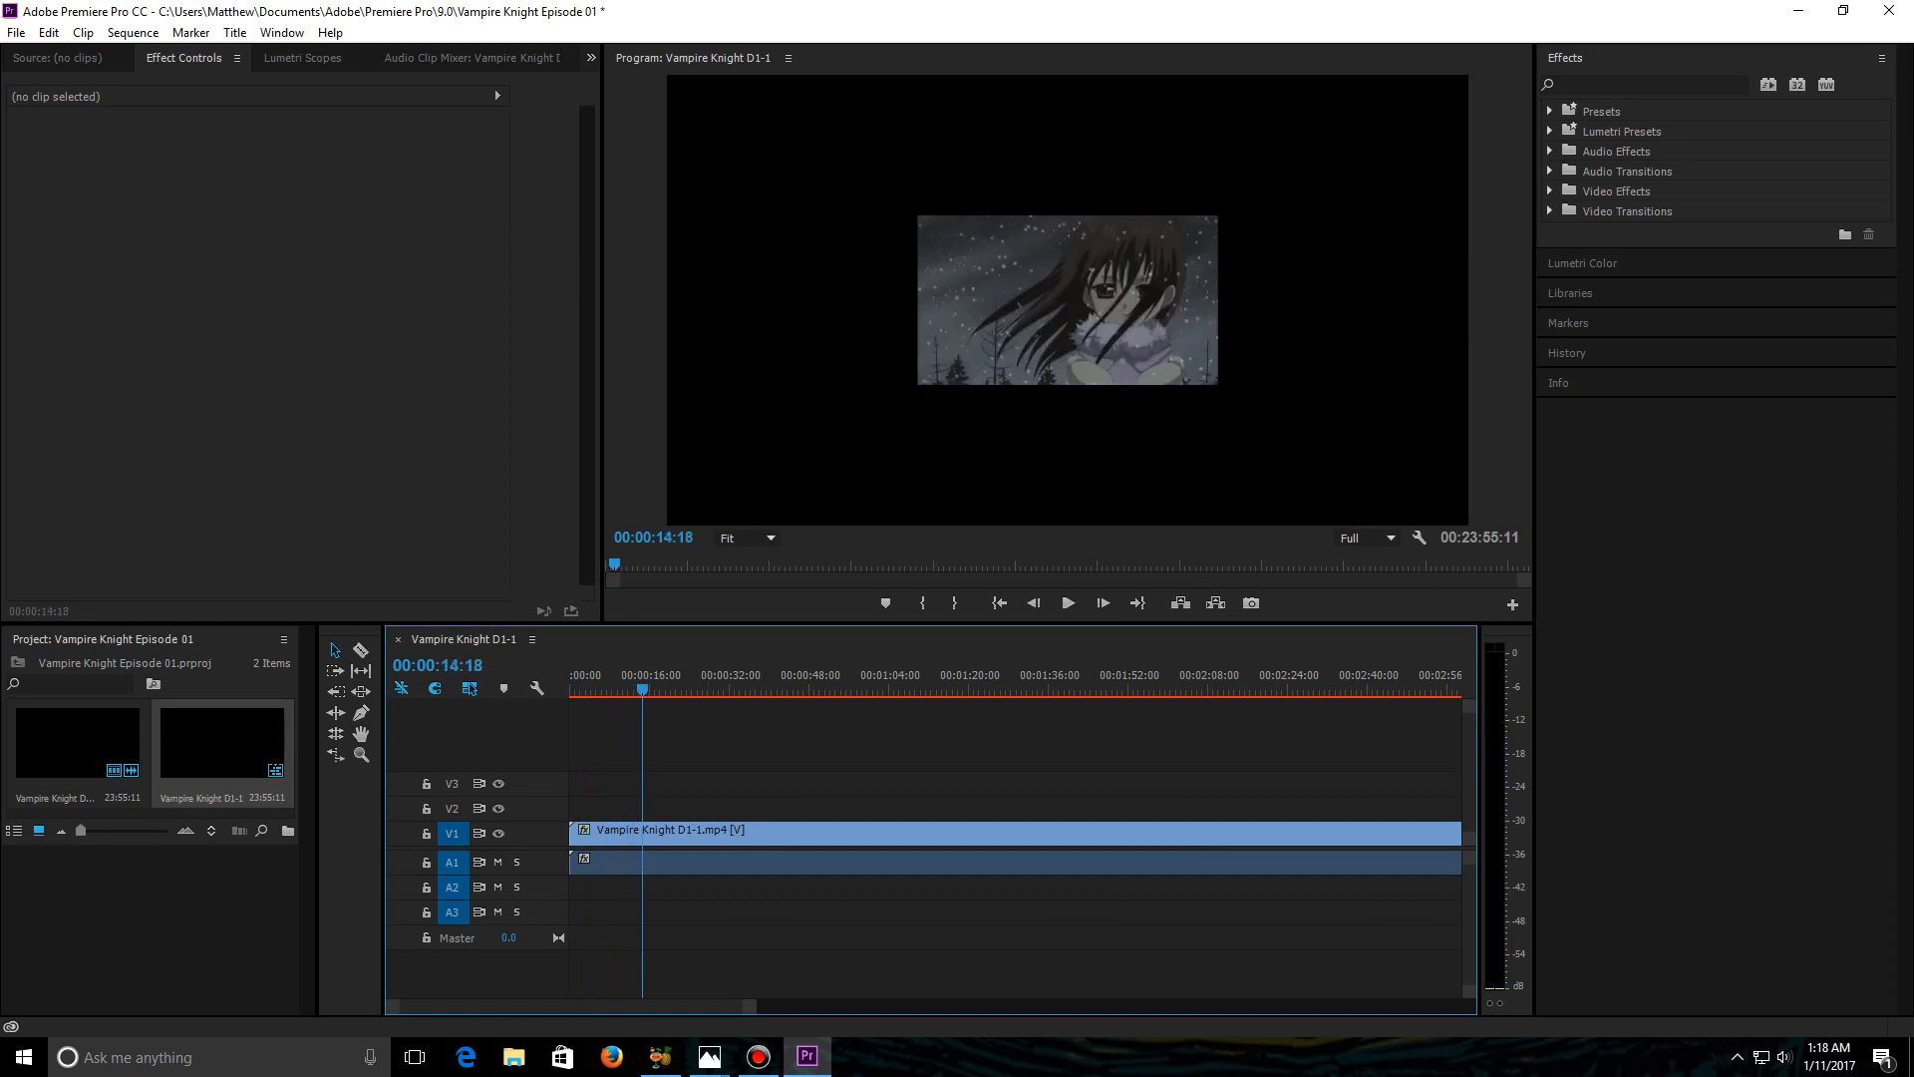
left_click(867, 834)
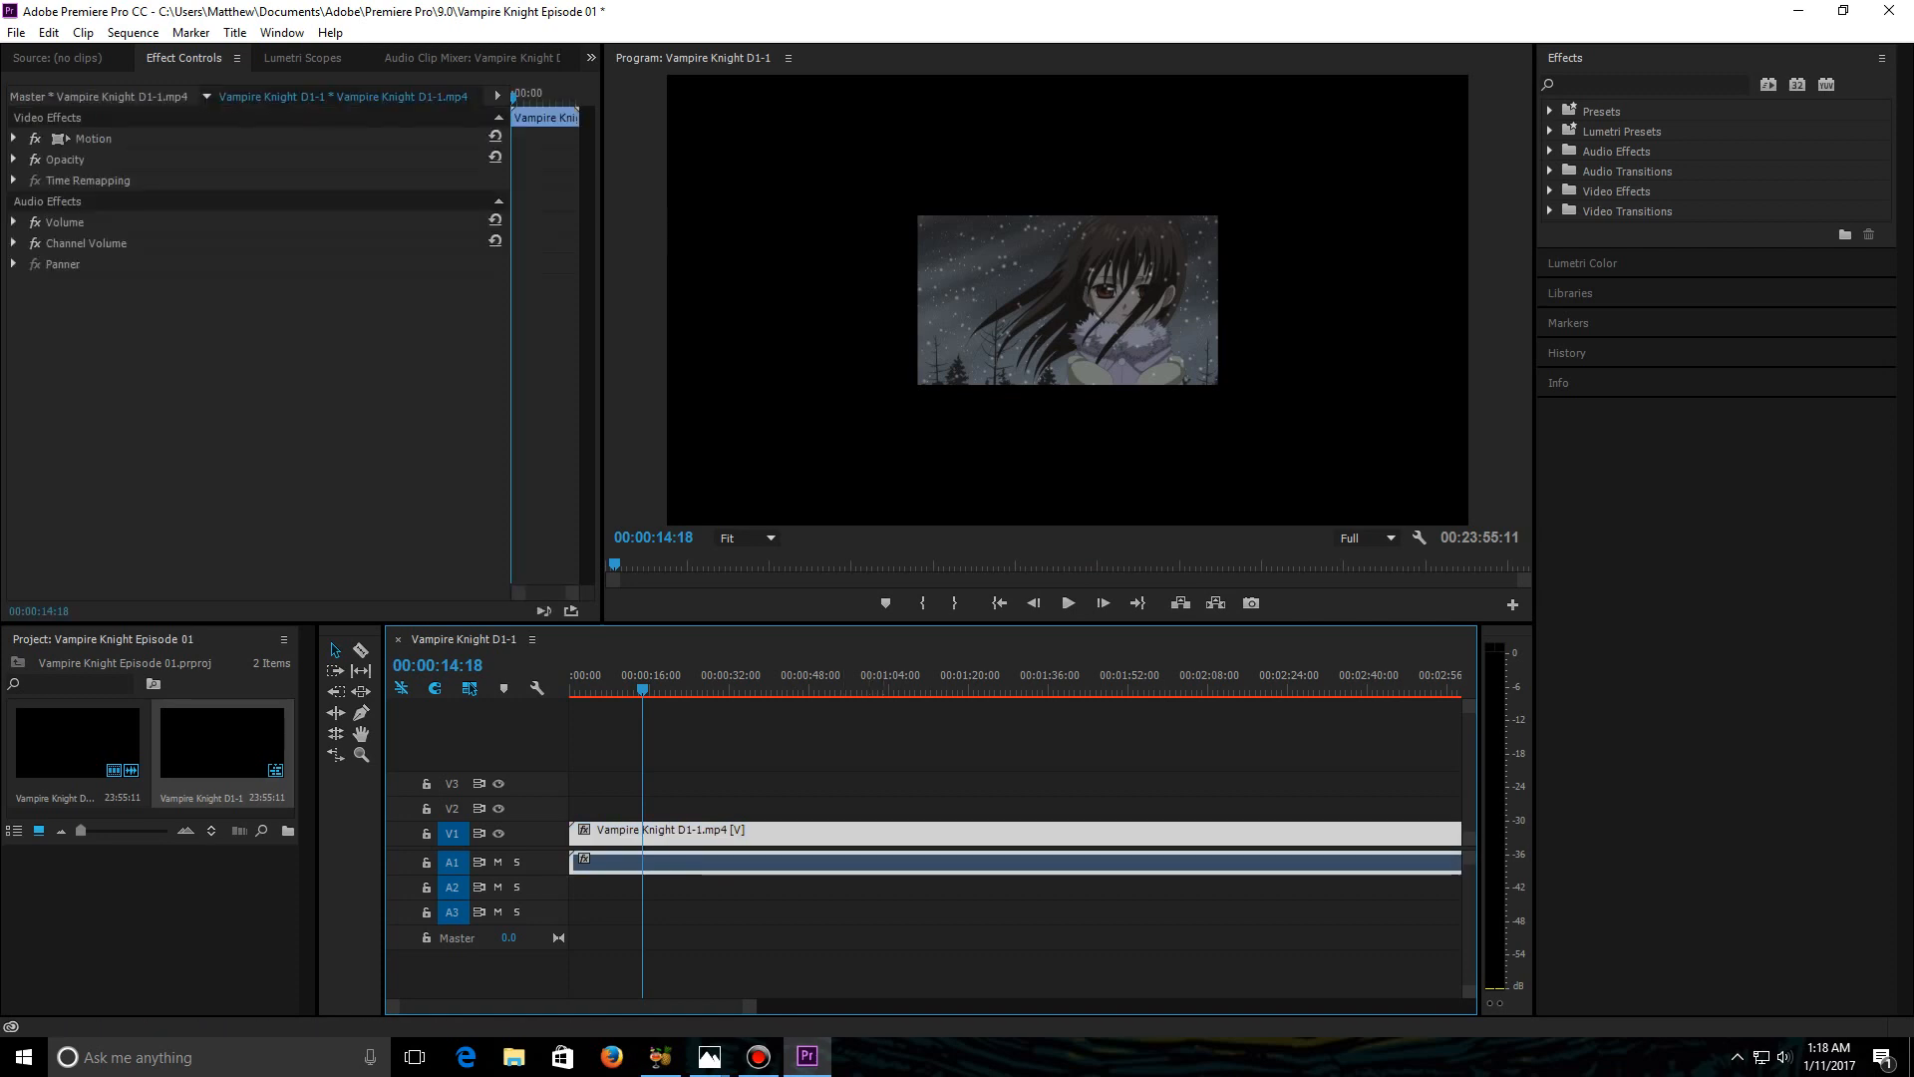
left_click(13, 160)
left_click(13, 160)
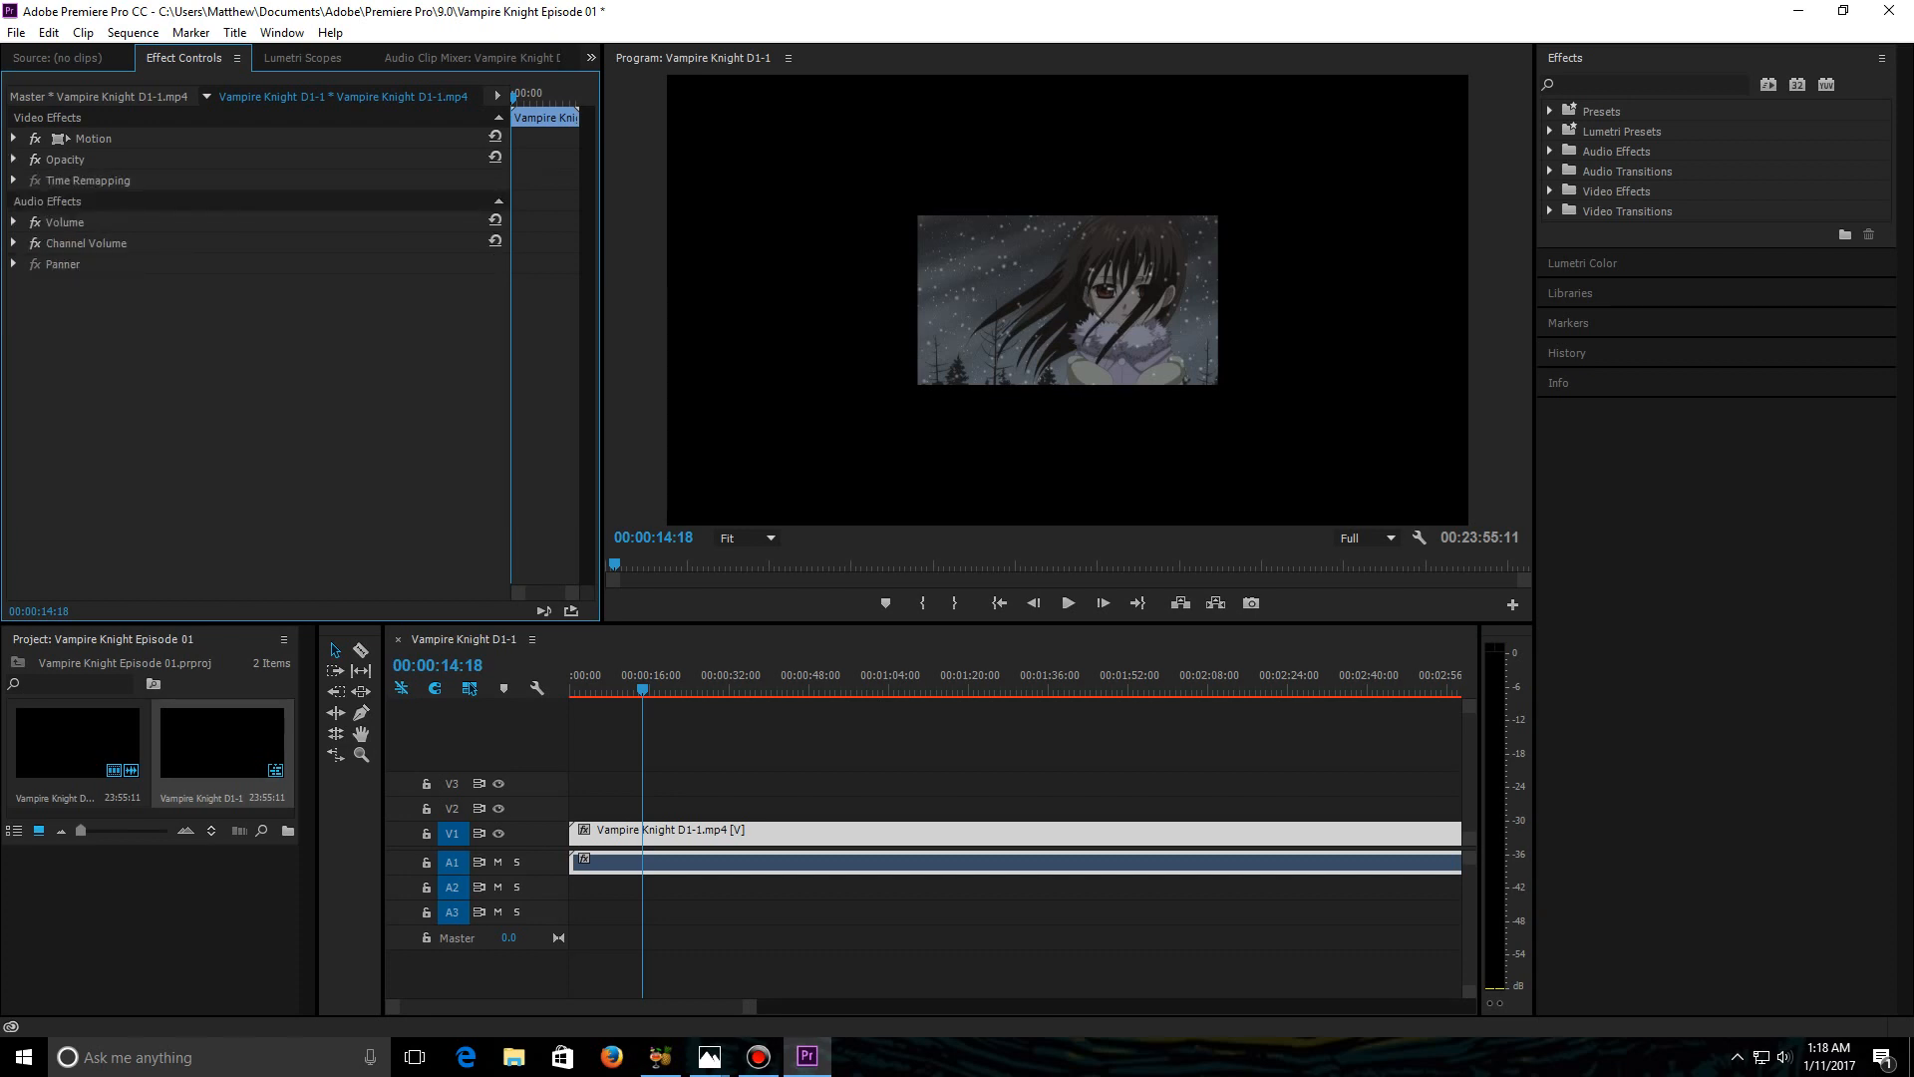
left_click(14, 138)
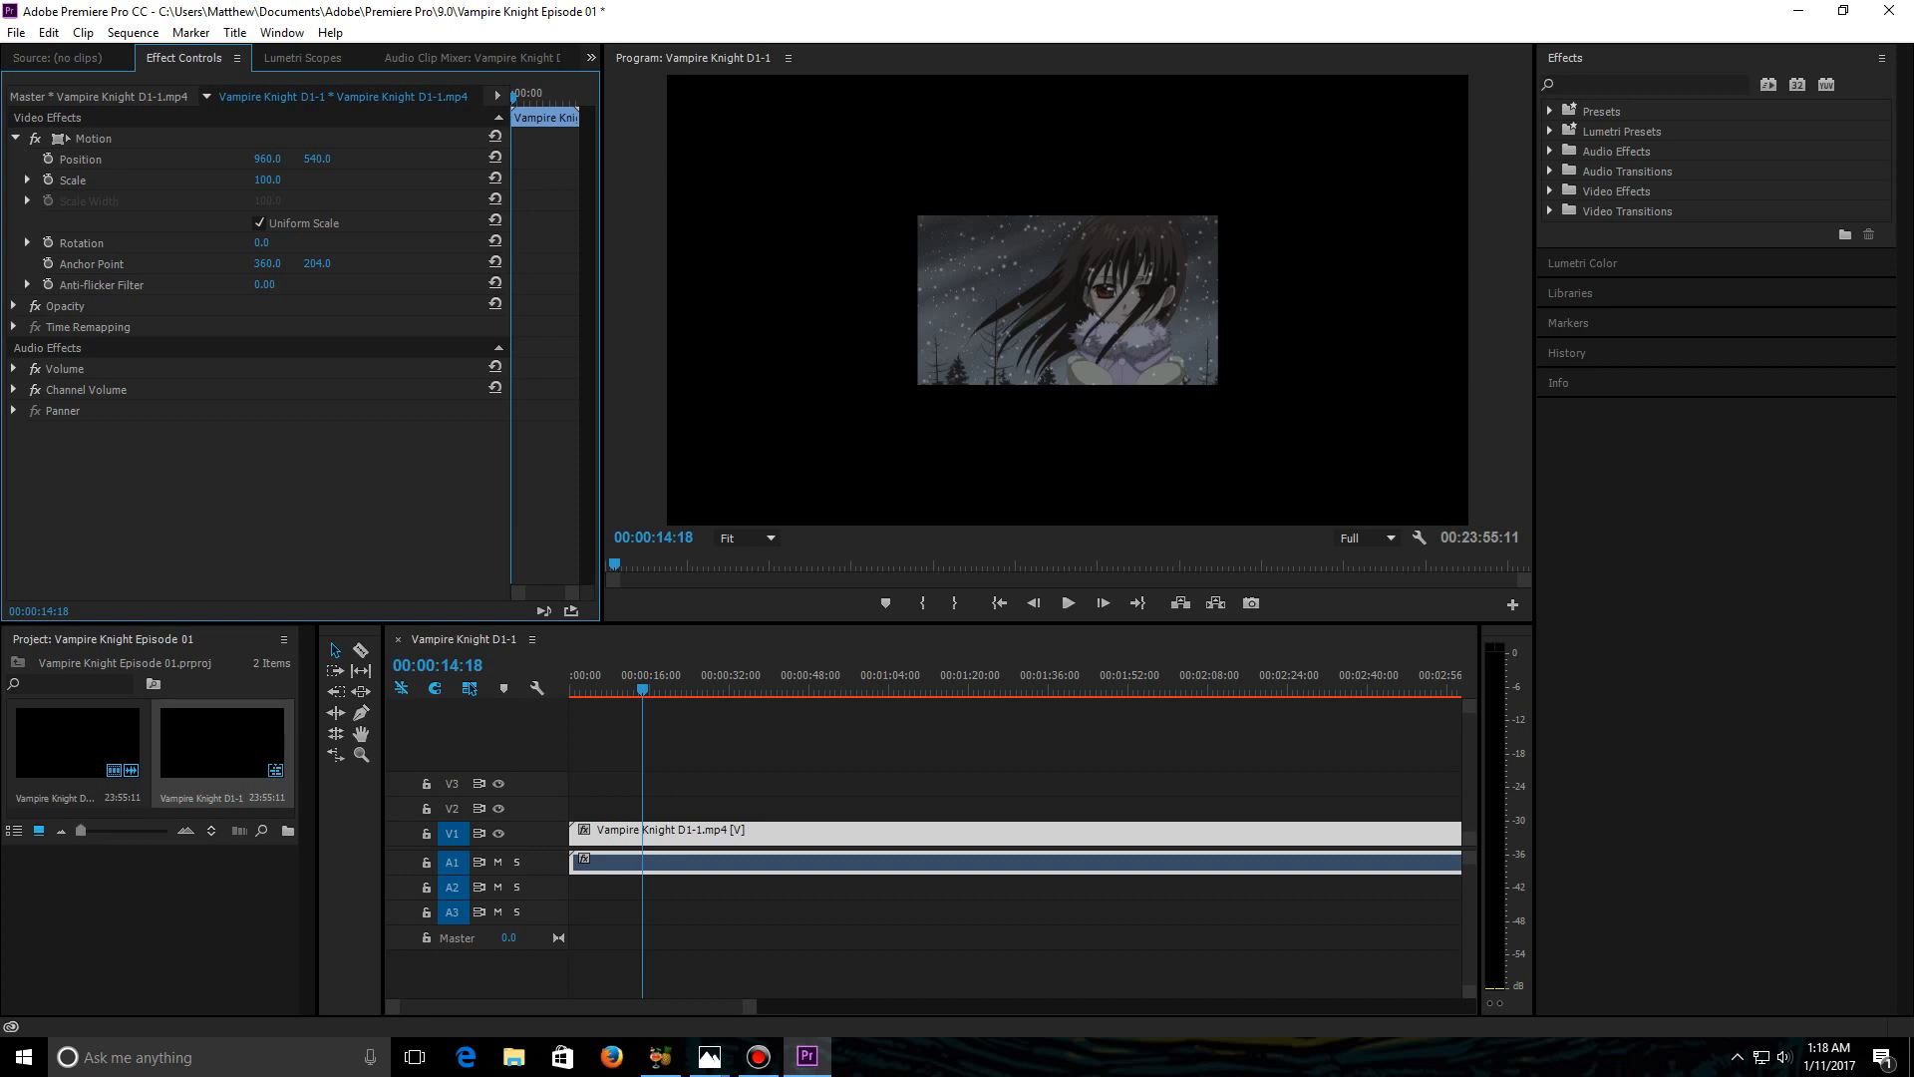
left_click_drag(267, 180, 426, 180)
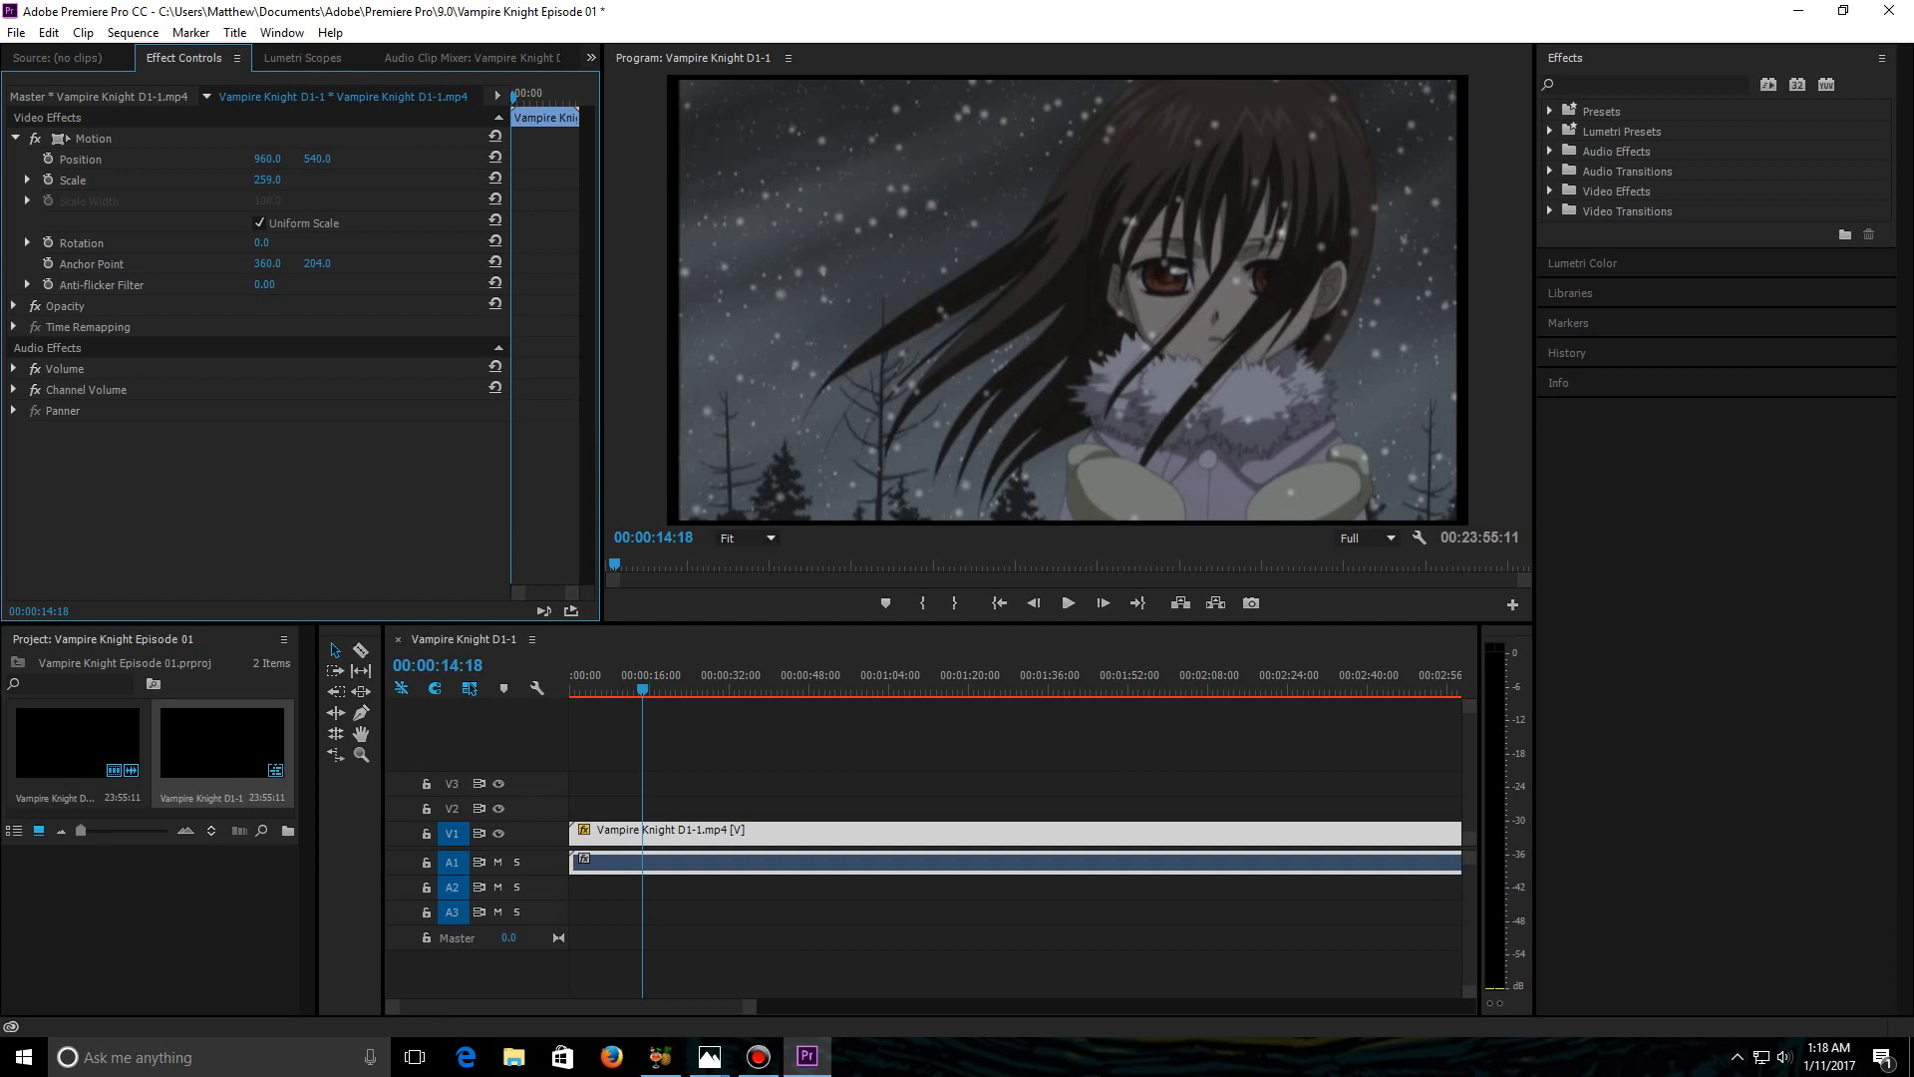
Examine the scaled clip's lower edge at 100% magnification and its left edge at 150%, advancing two frames.
left_click(746, 537)
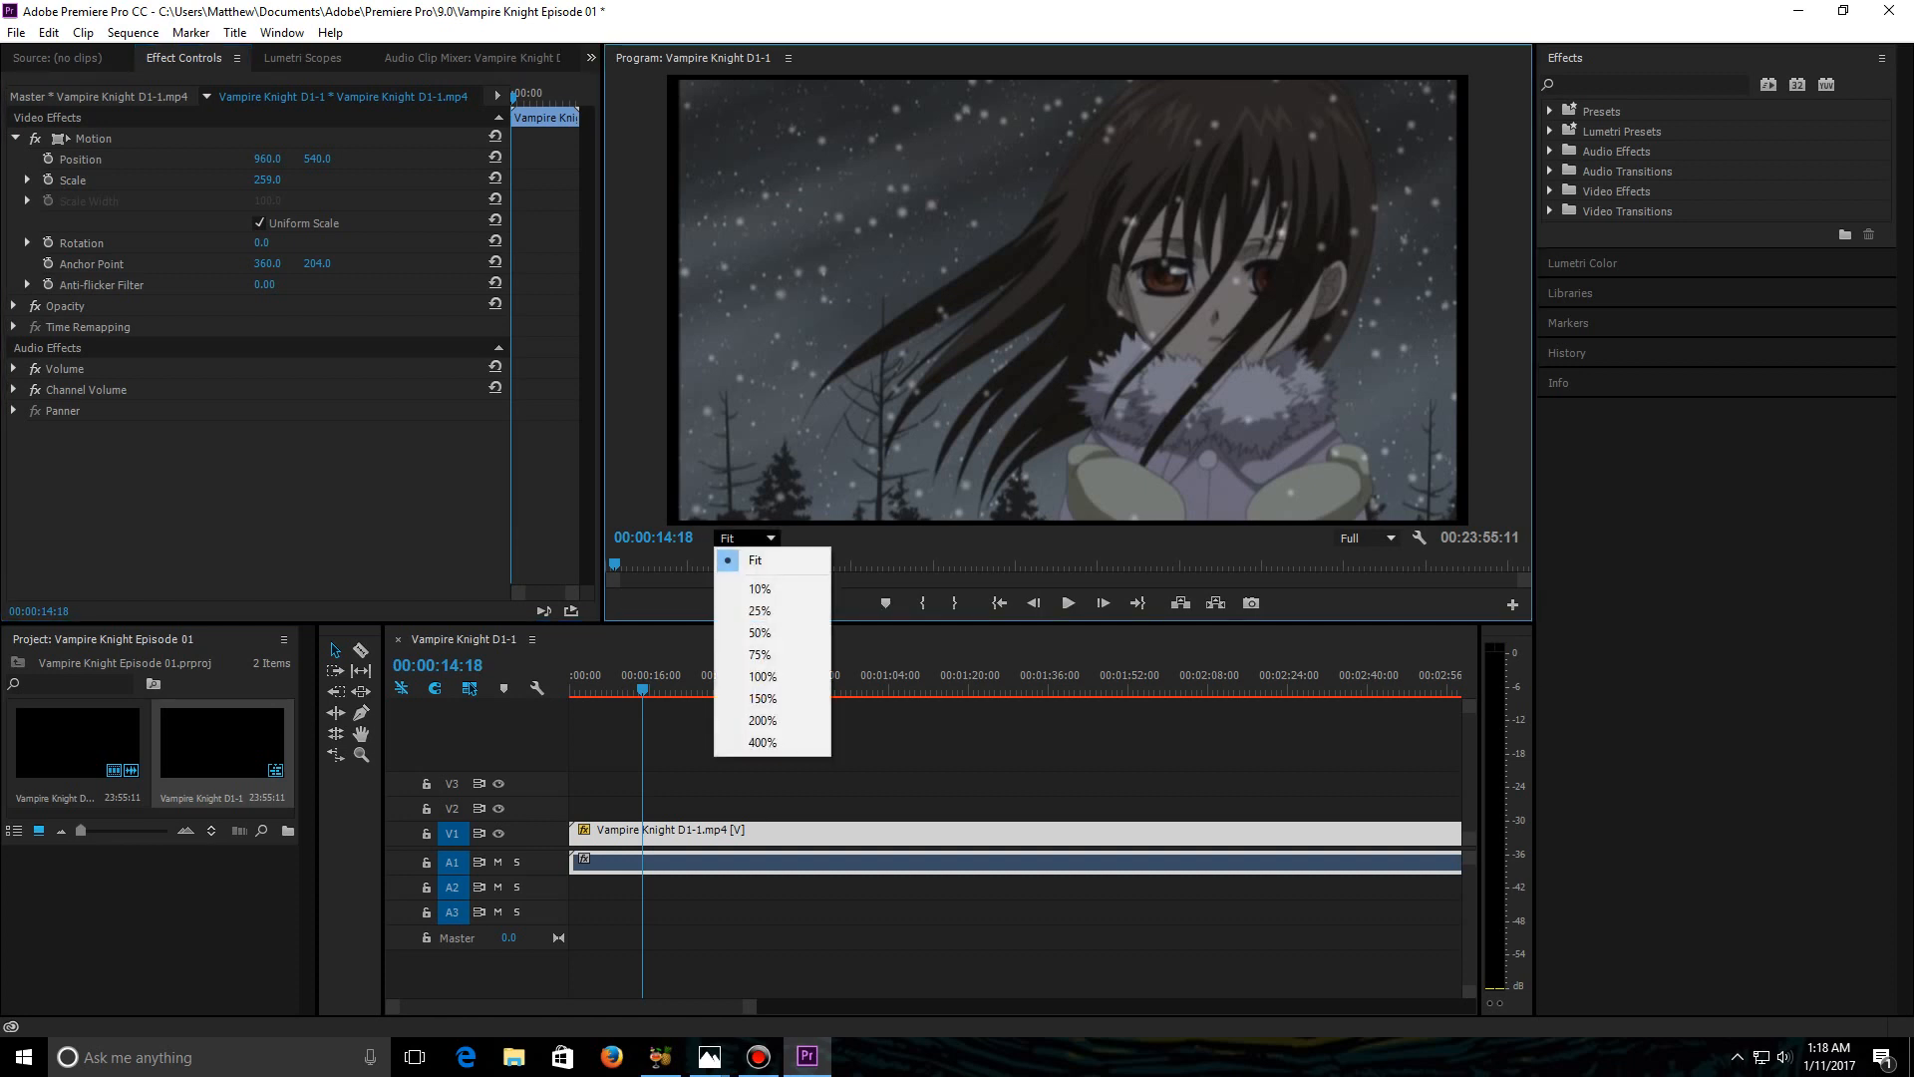
left_click(763, 676)
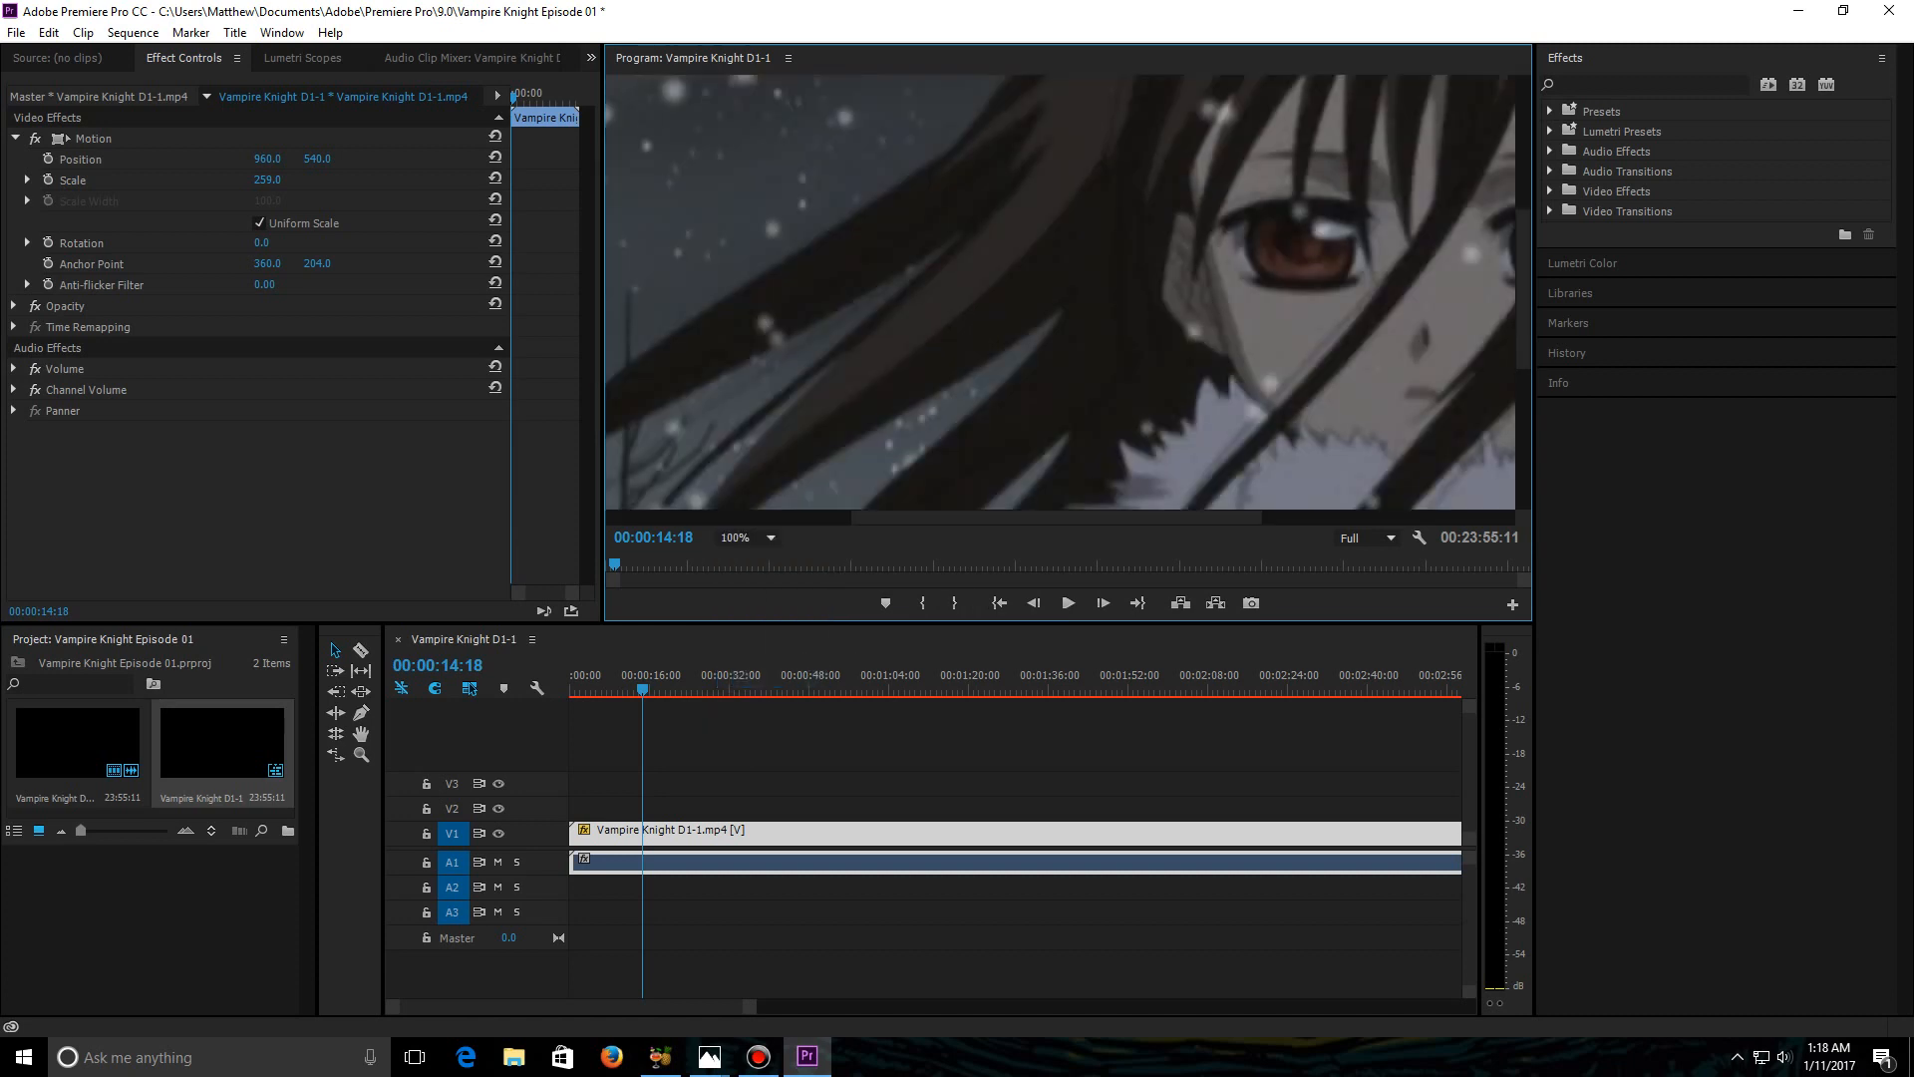
left_click_drag(1523, 289, 1523, 430)
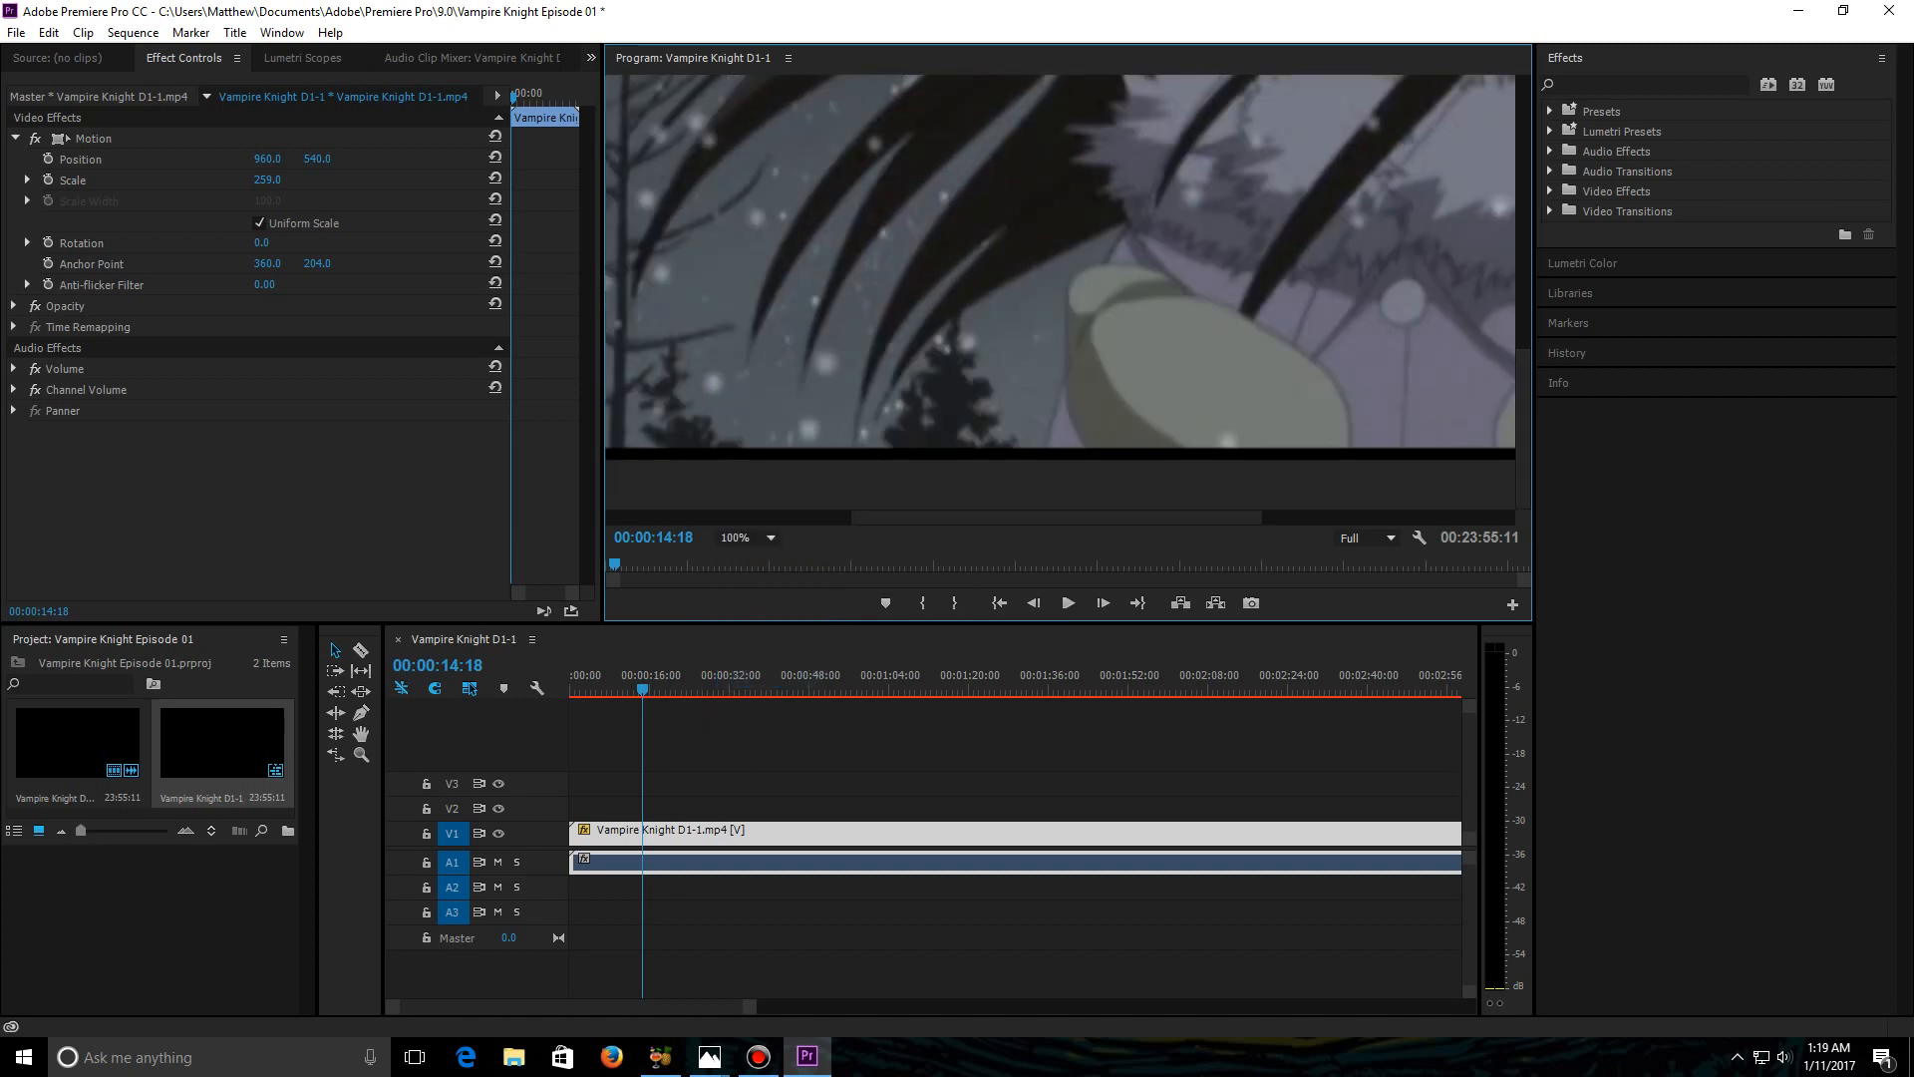
left_click(746, 537)
left_click(763, 698)
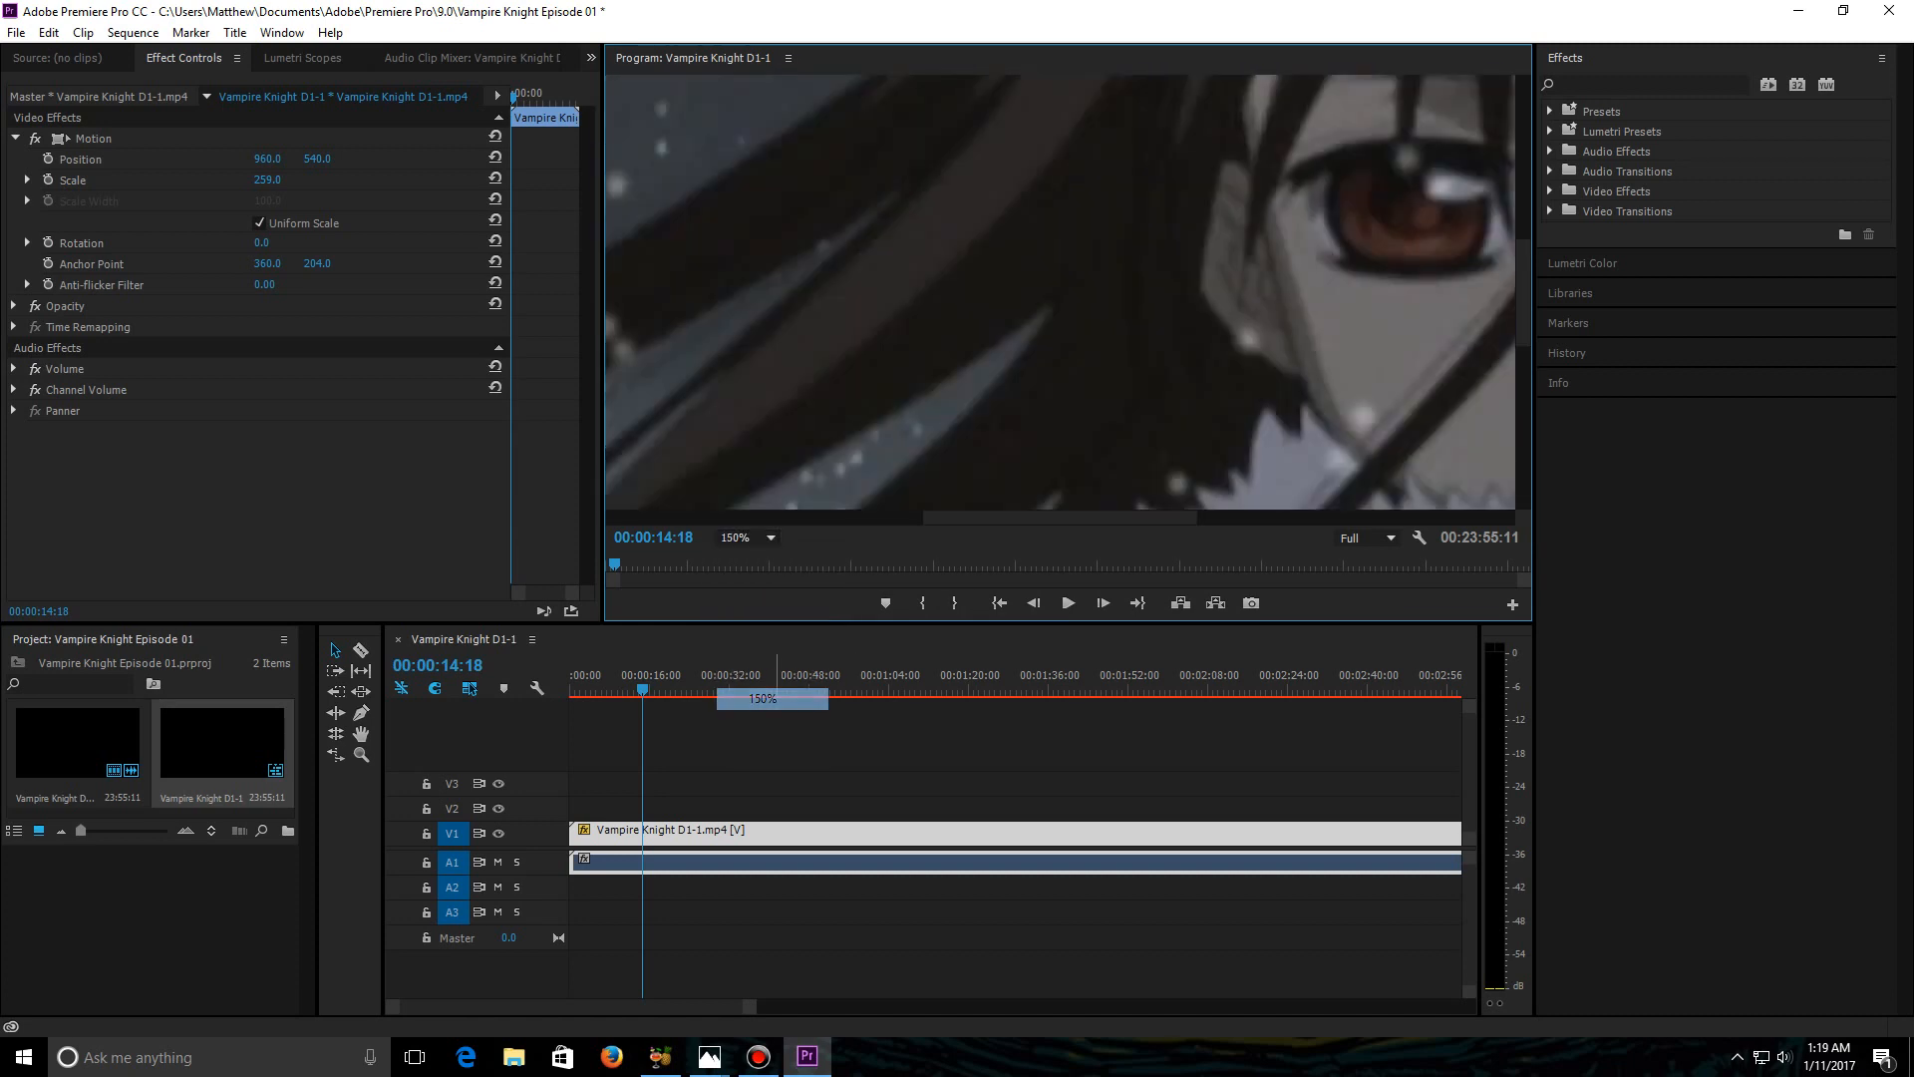
left_click_drag(1059, 517, 738, 517)
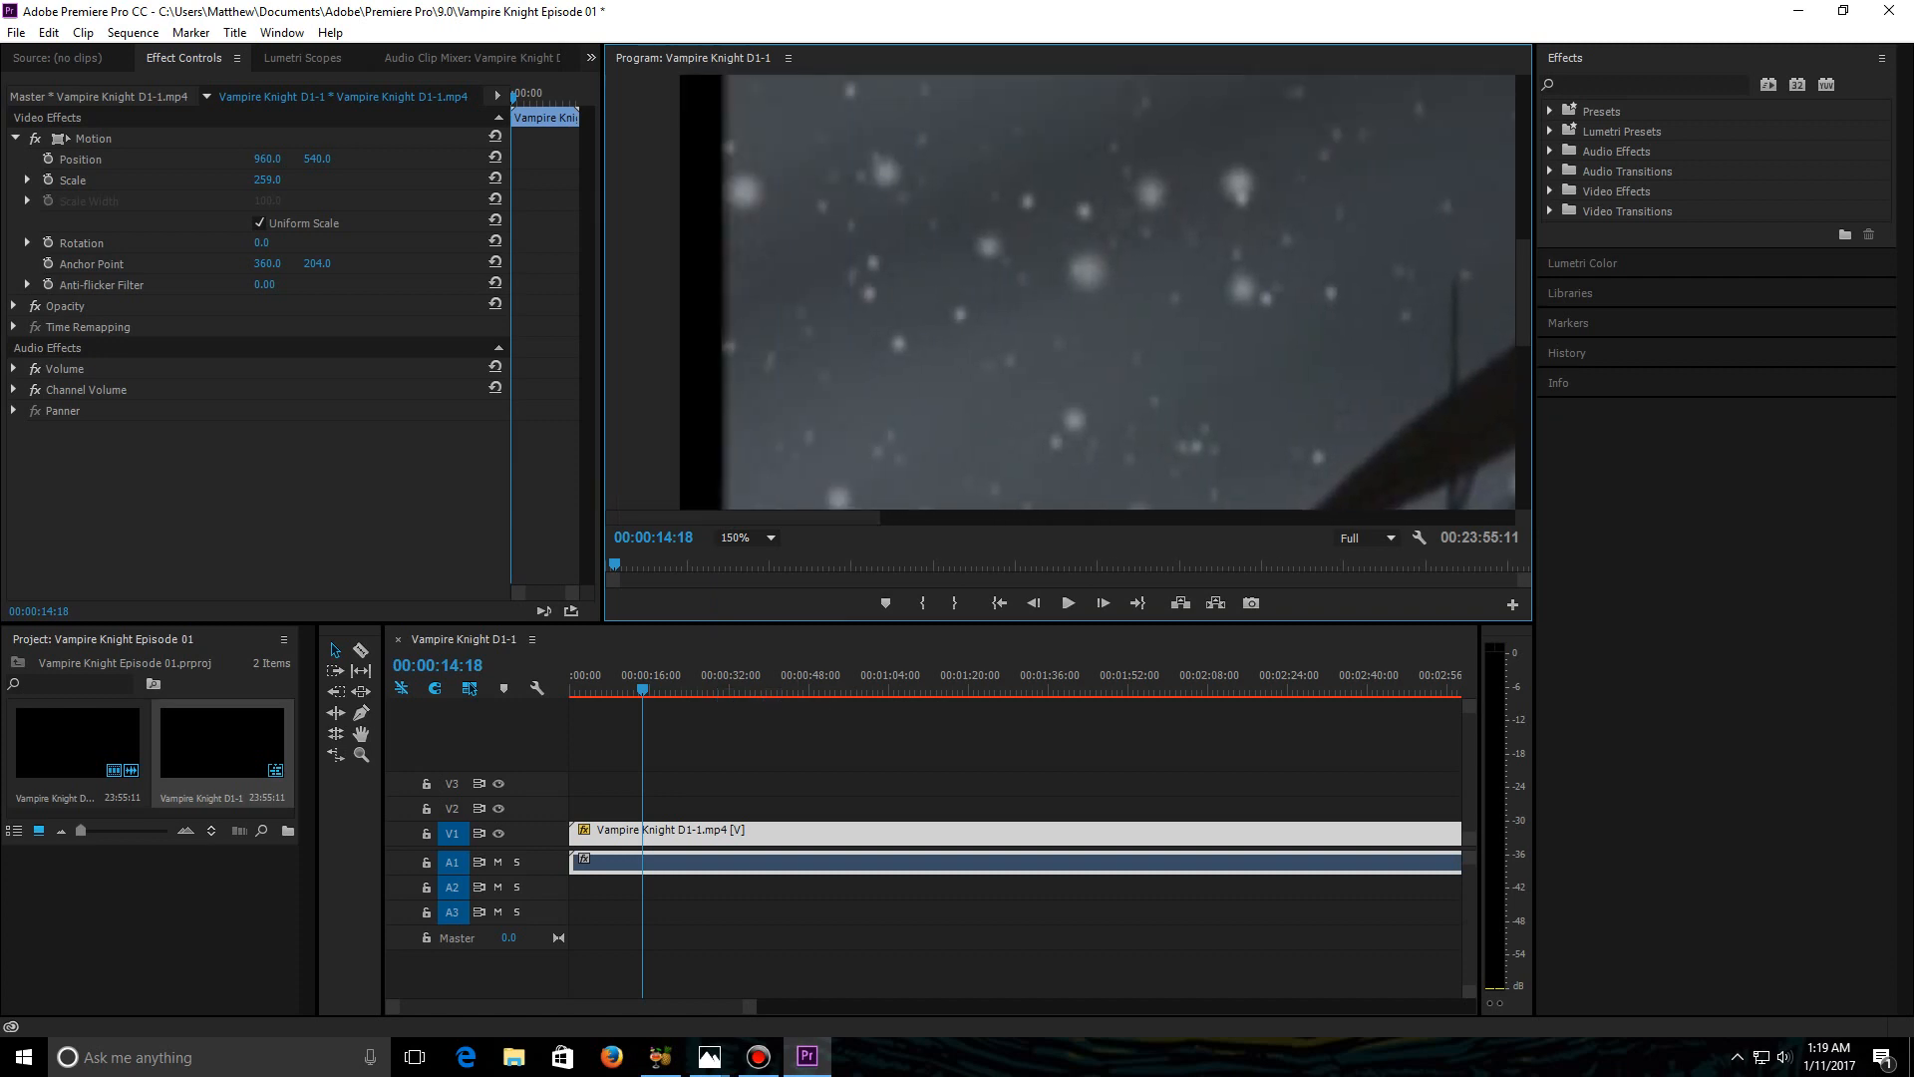
key("Right")
key("Right")
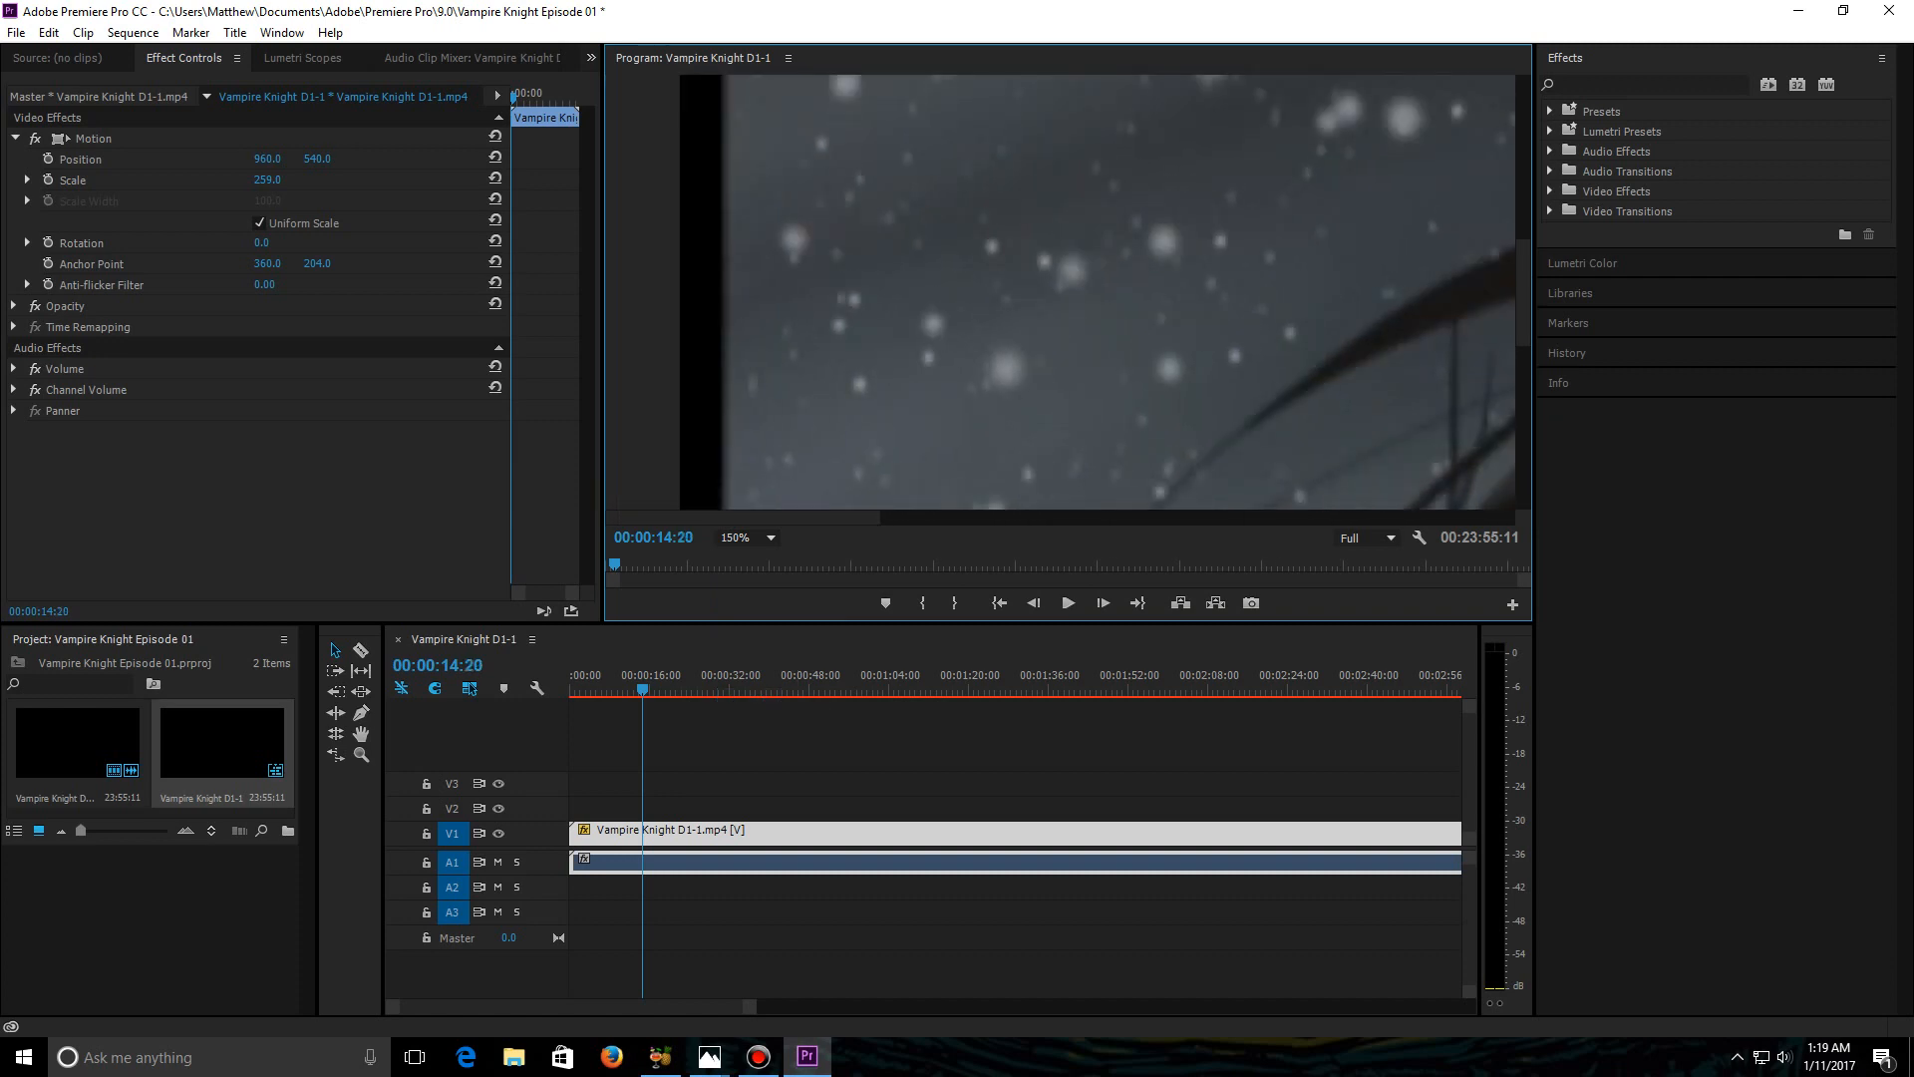
Try uniform scales of 263, 260 and 261 on the Vampire Knight D1-1 clip while viewing the picture's lower-left corner.
left_click(1523, 429)
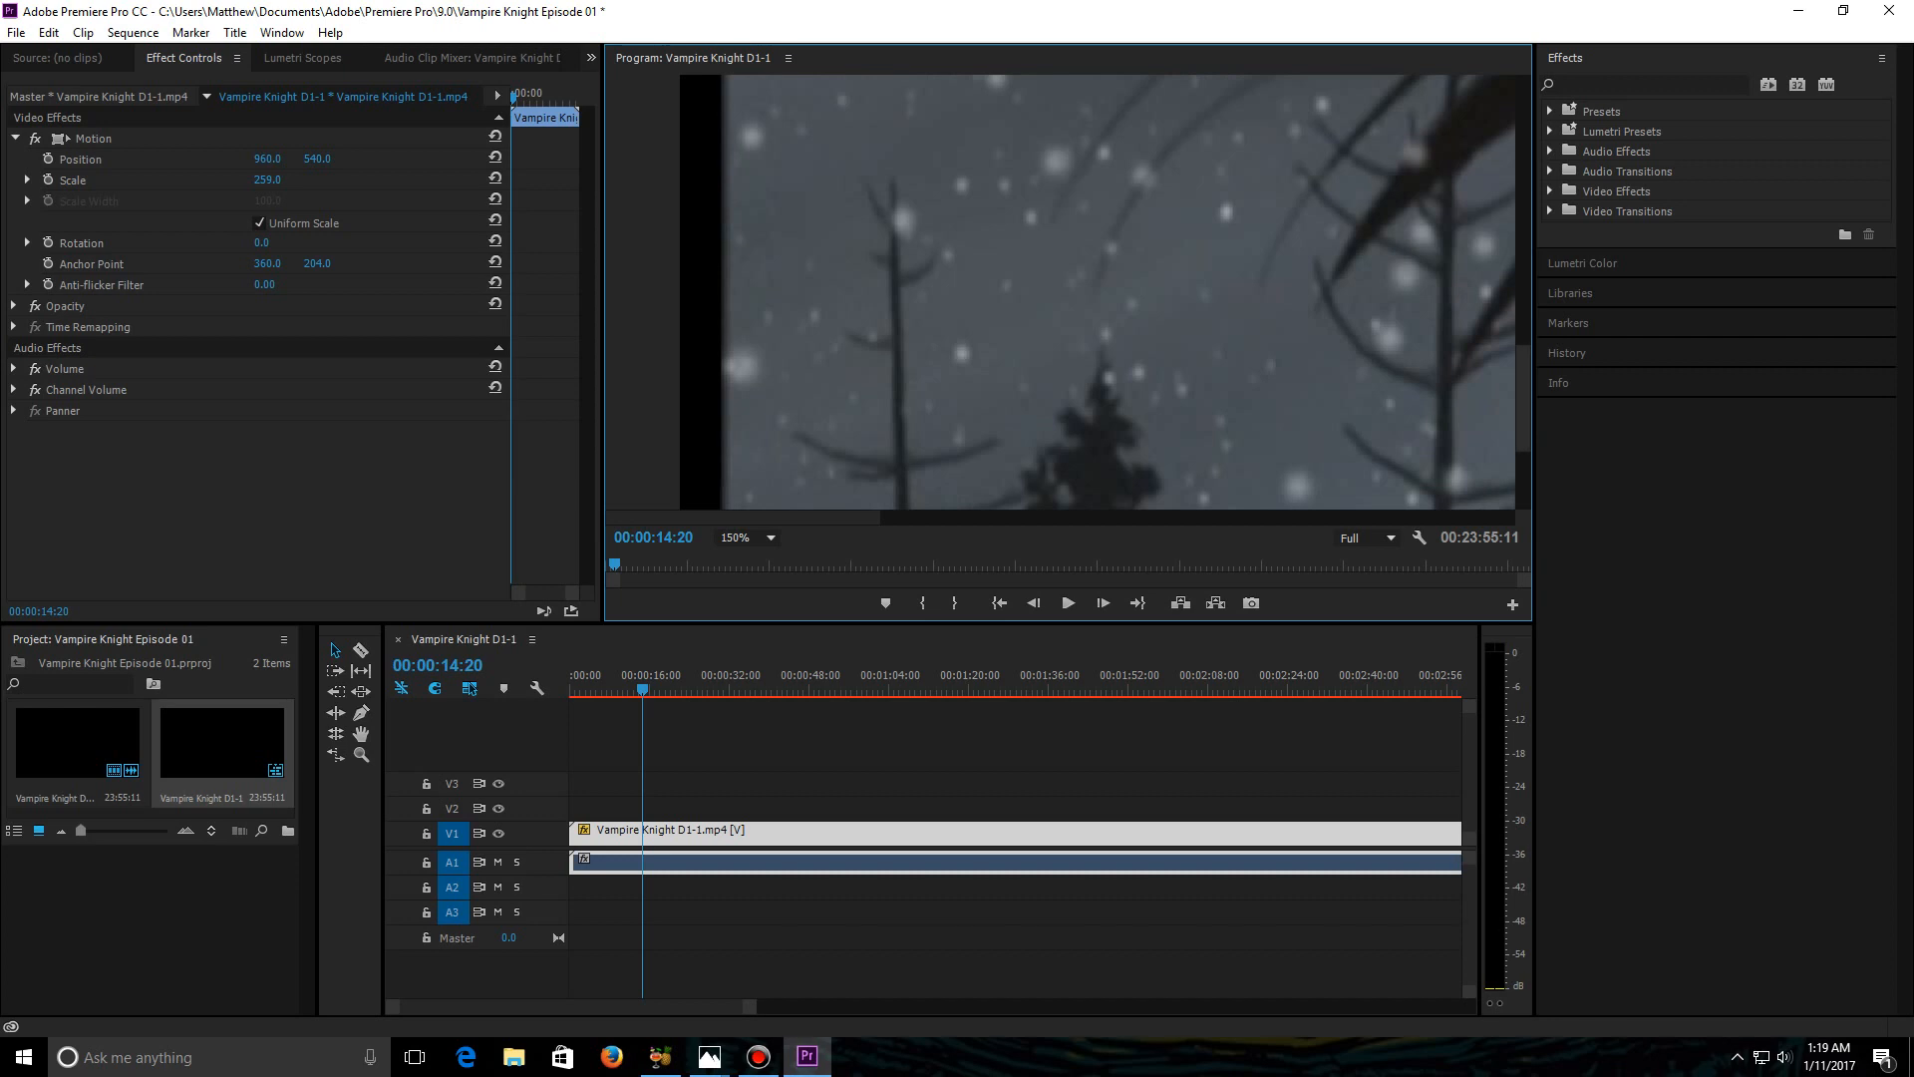
left_click(1523, 481)
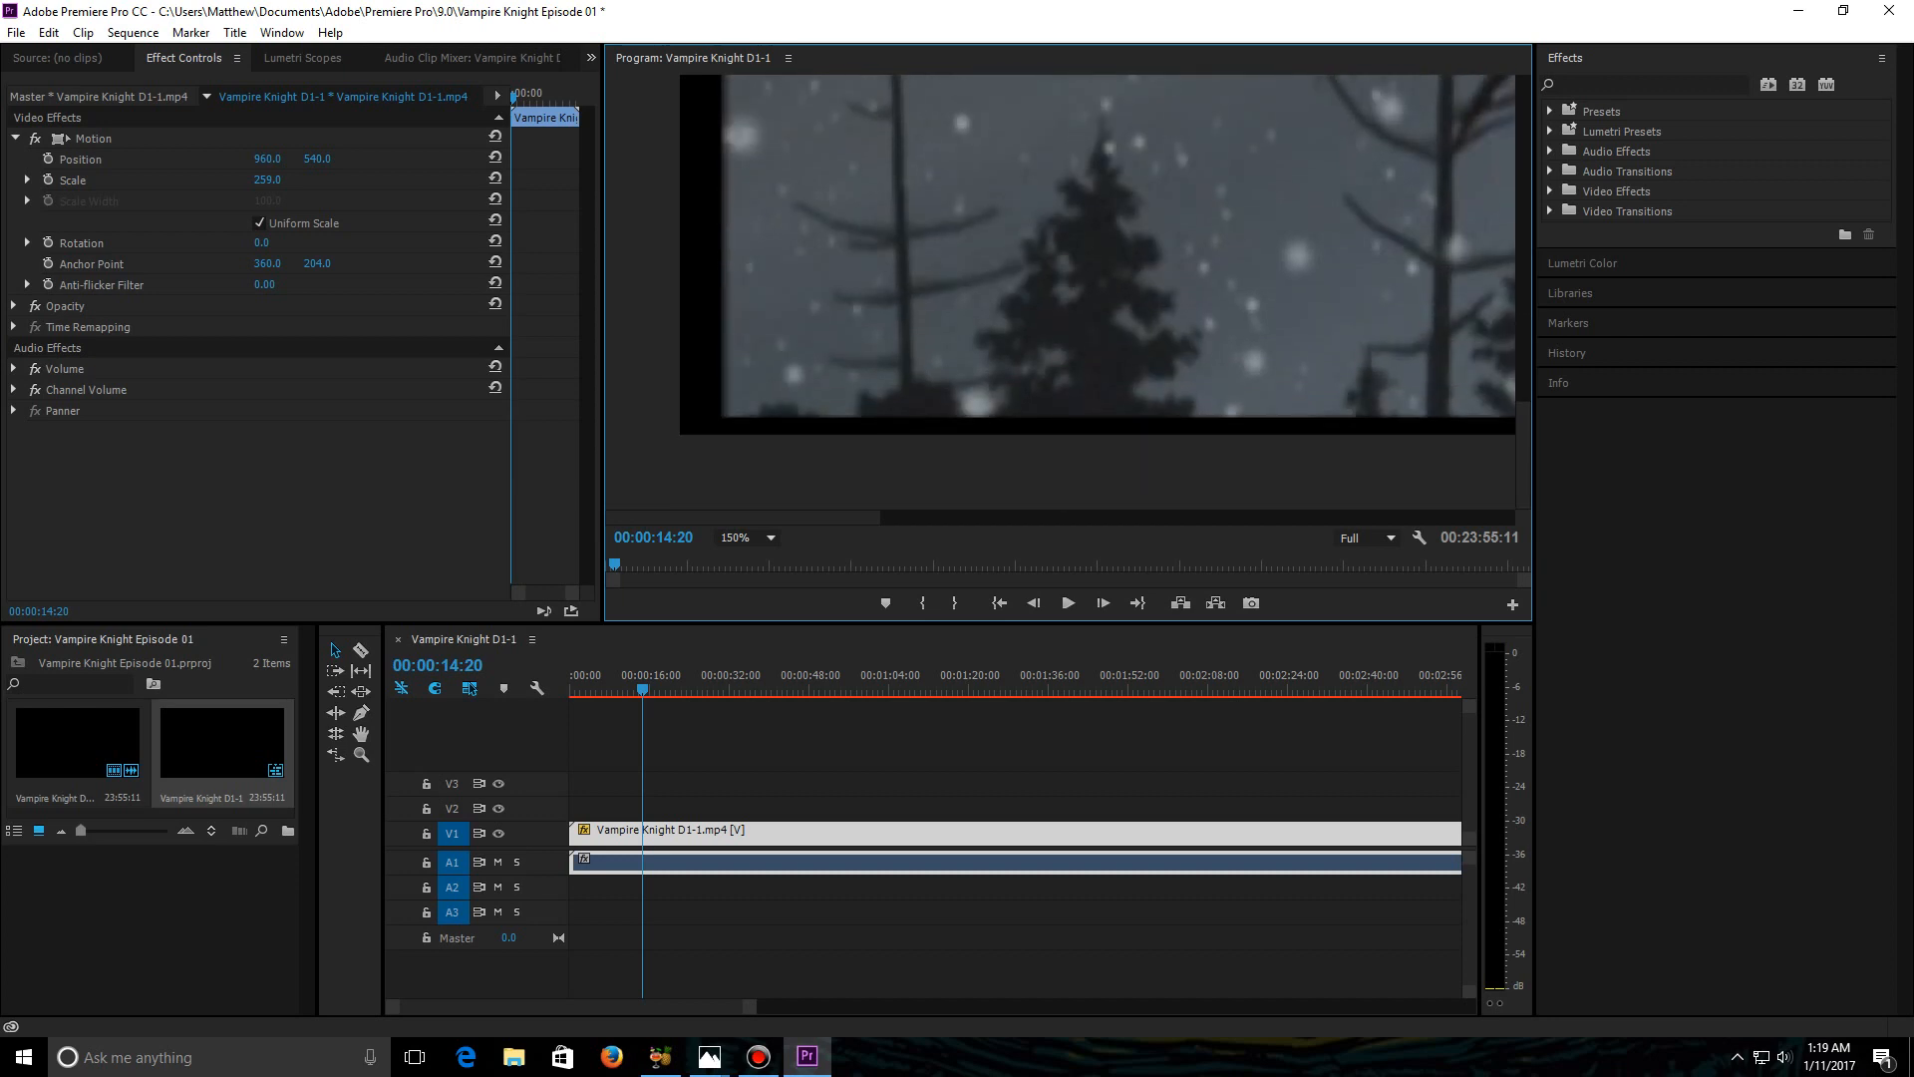
left_click(267, 180)
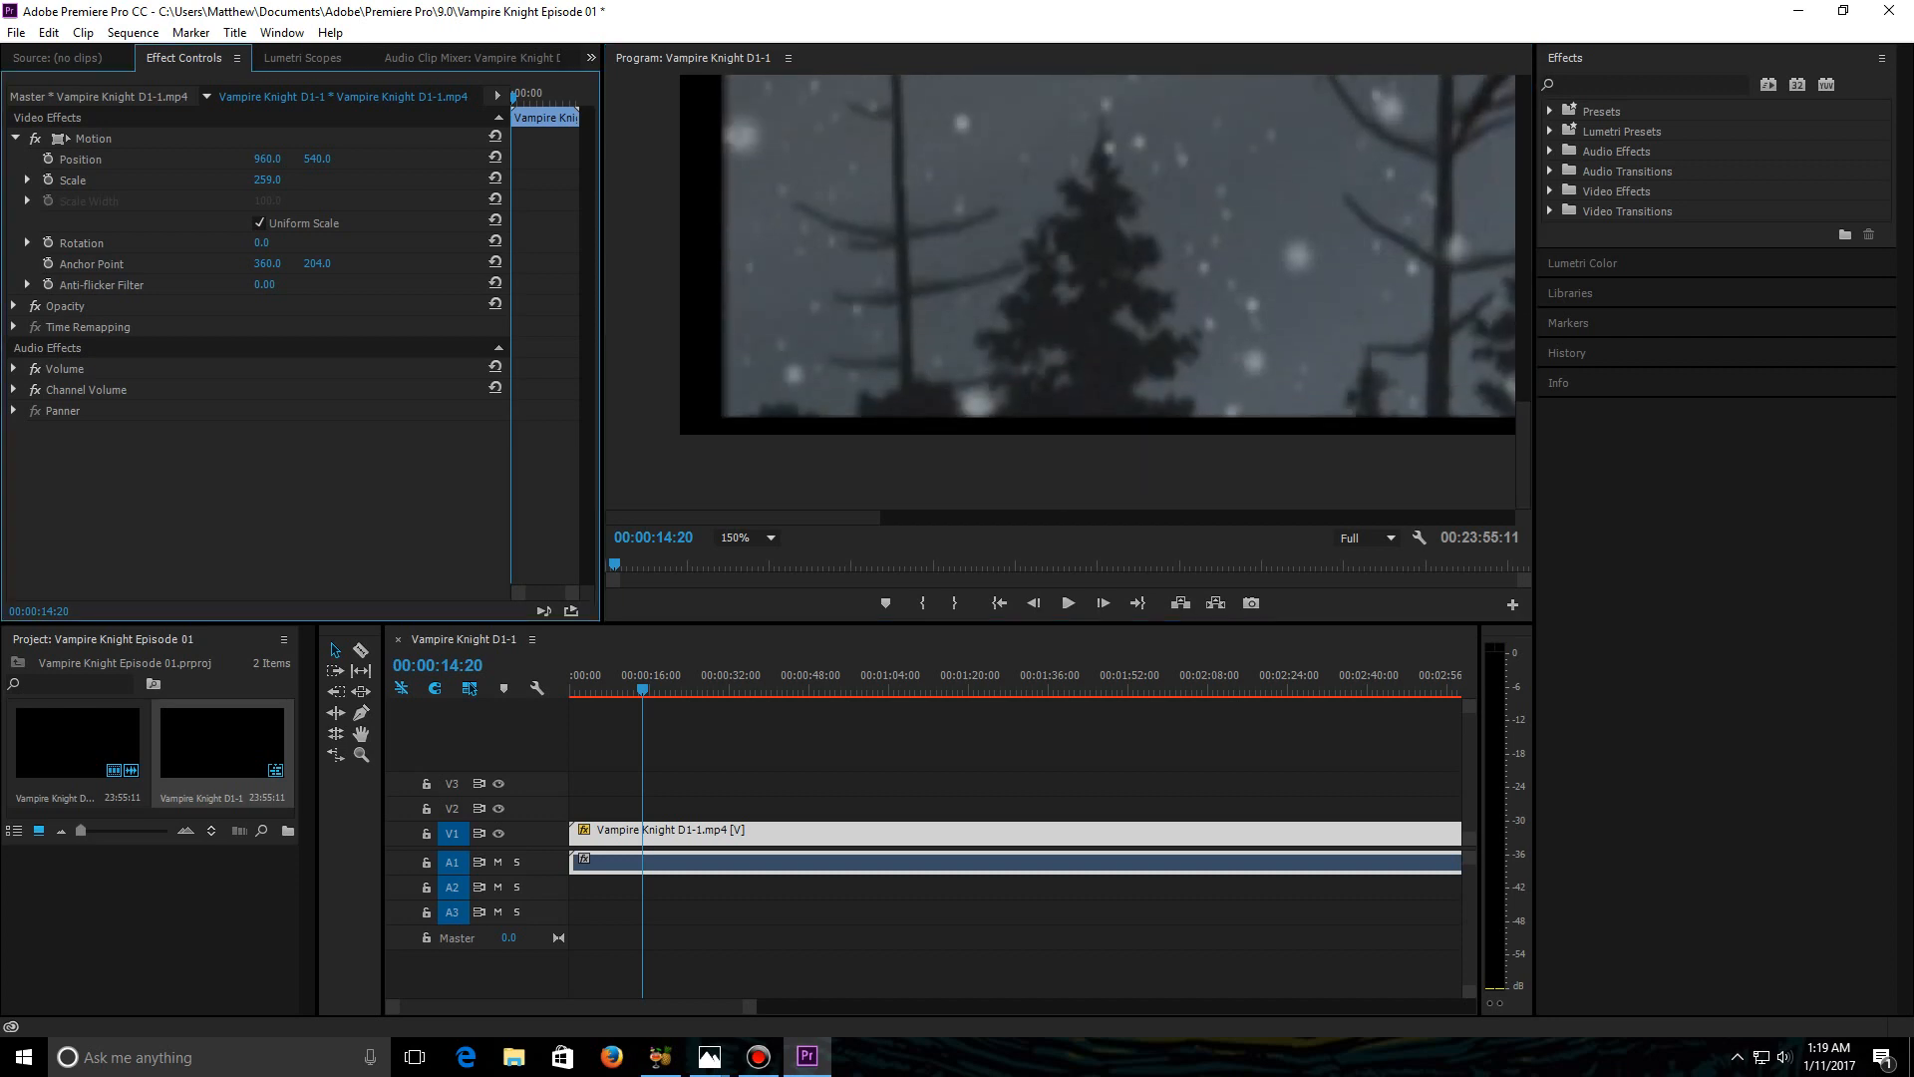
left_click_drag(268, 180, 271, 180)
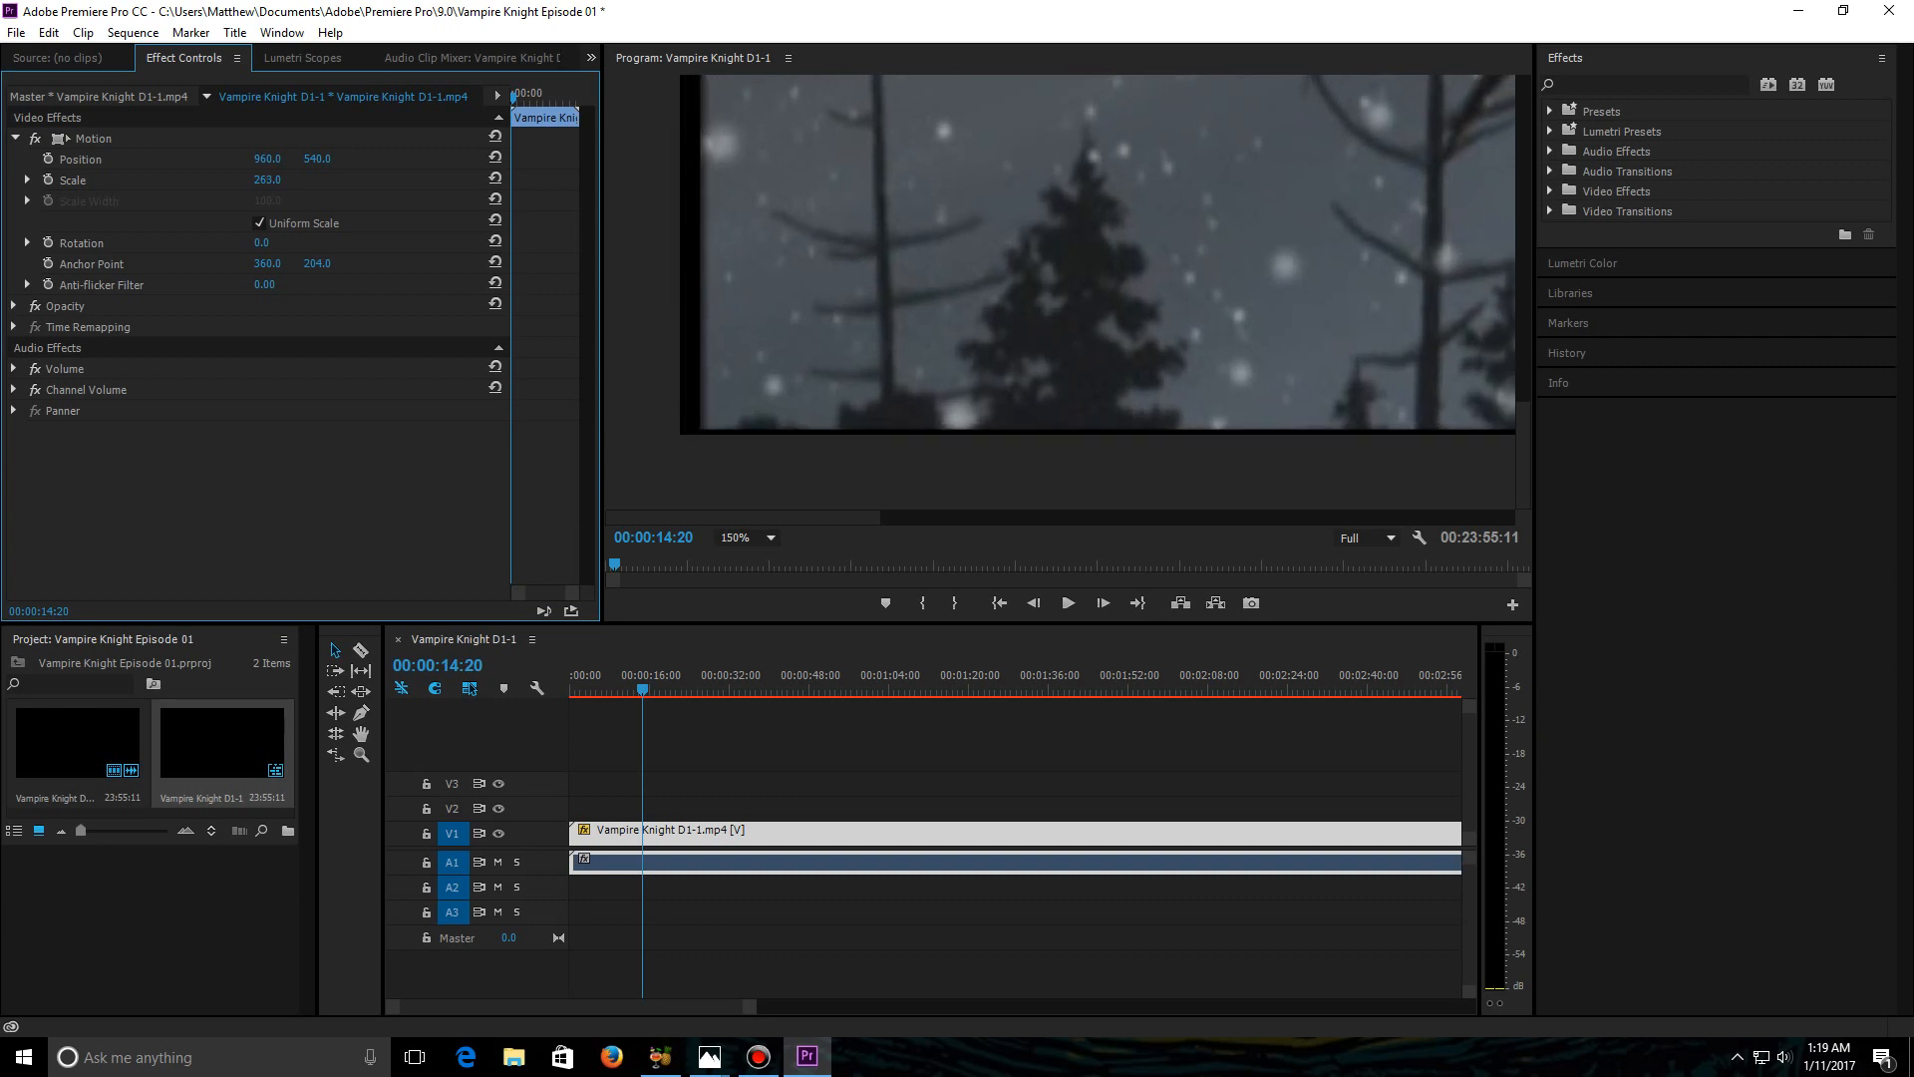
left_click(267, 180)
type("260")
key("Return")
left_click(267, 181)
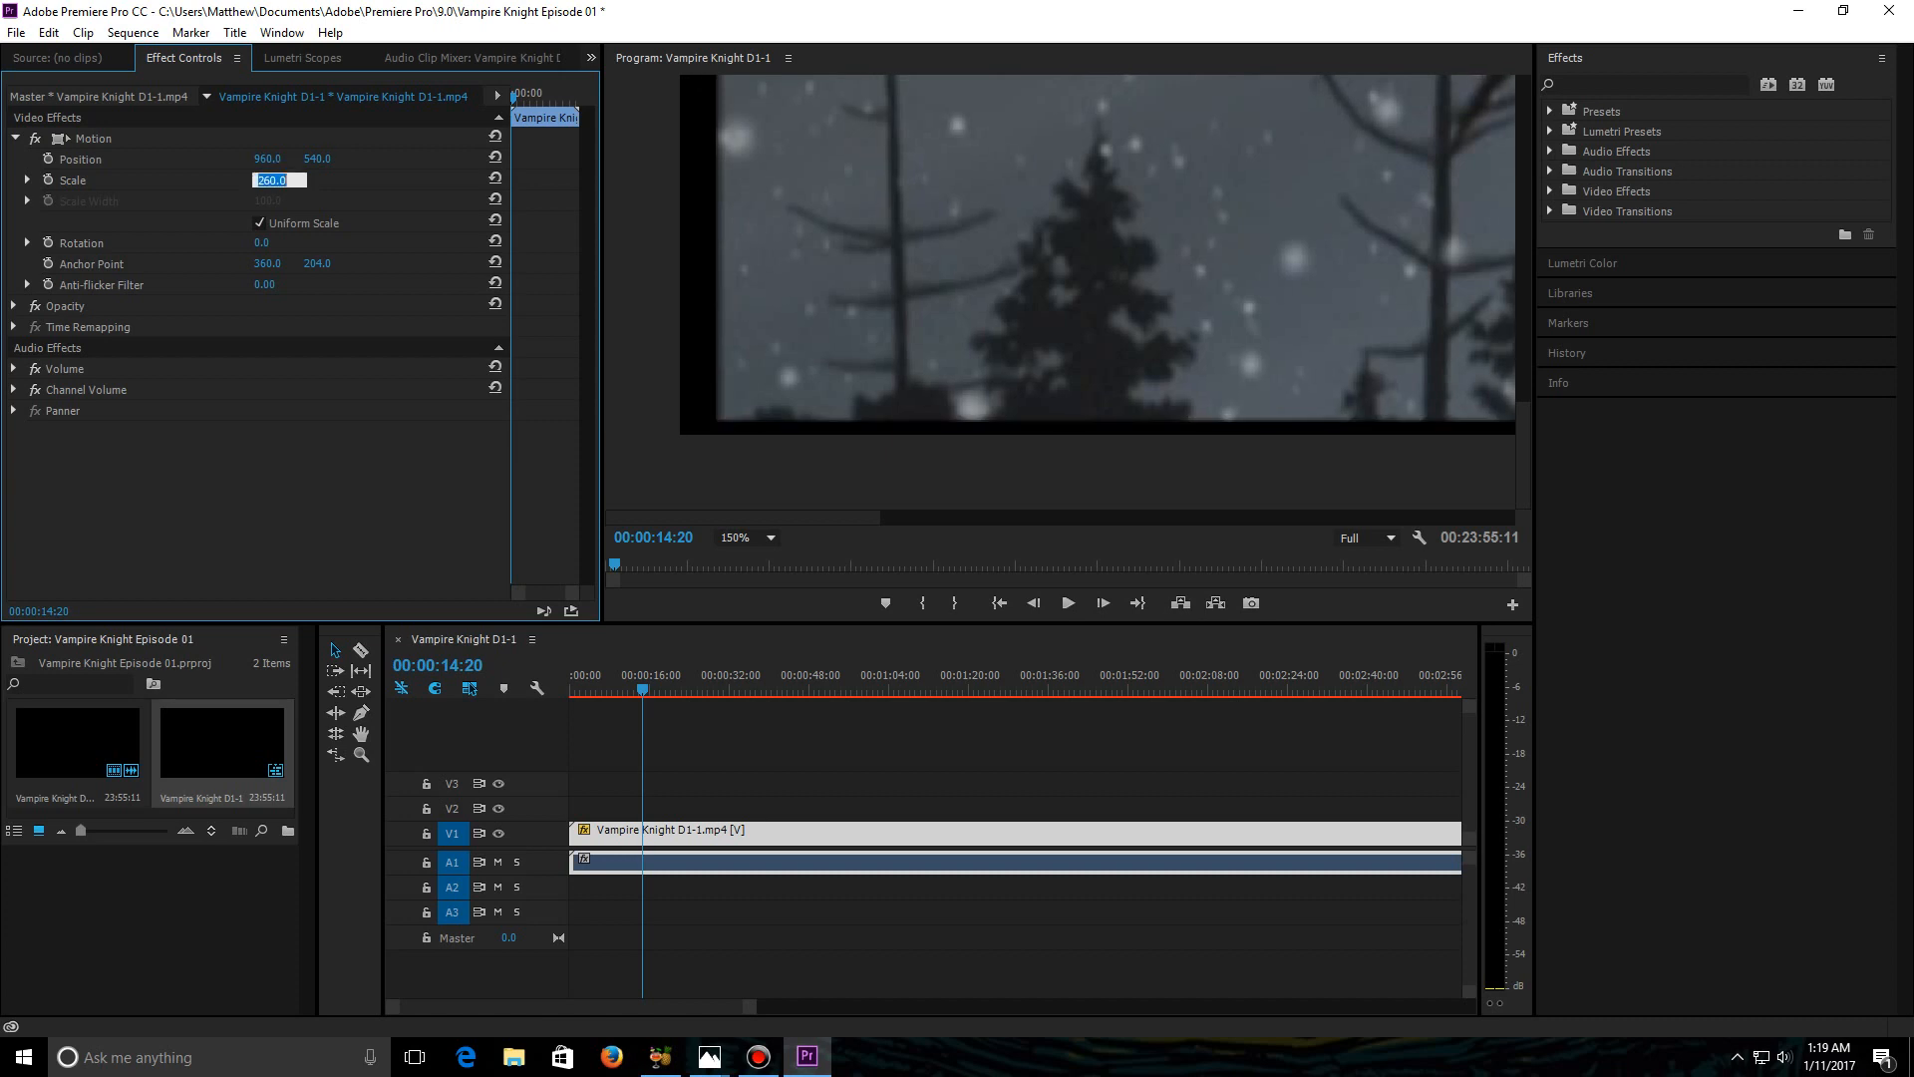
type("261")
key("Return")
Set the clip's uniform scale to 265 and fit the whole frame in the program preview.
left_click(267, 181)
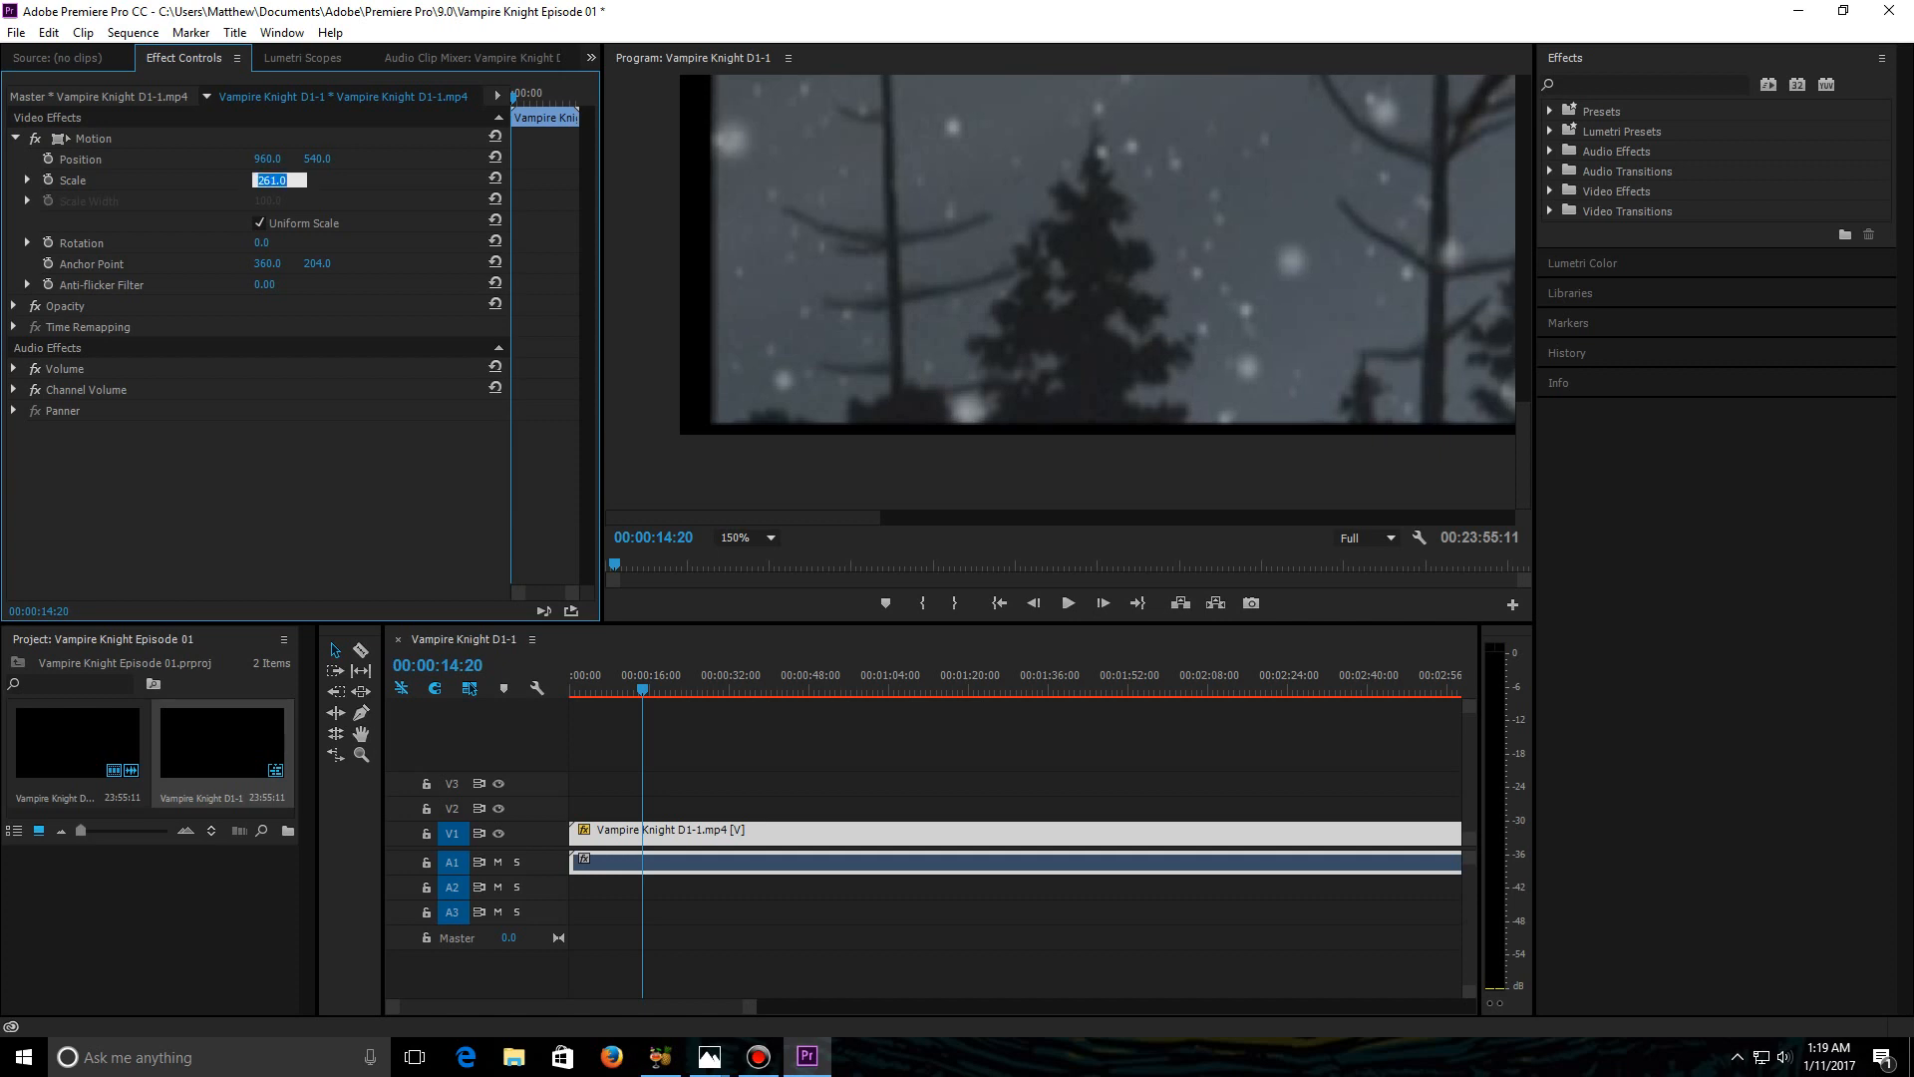
type("265")
key("Return")
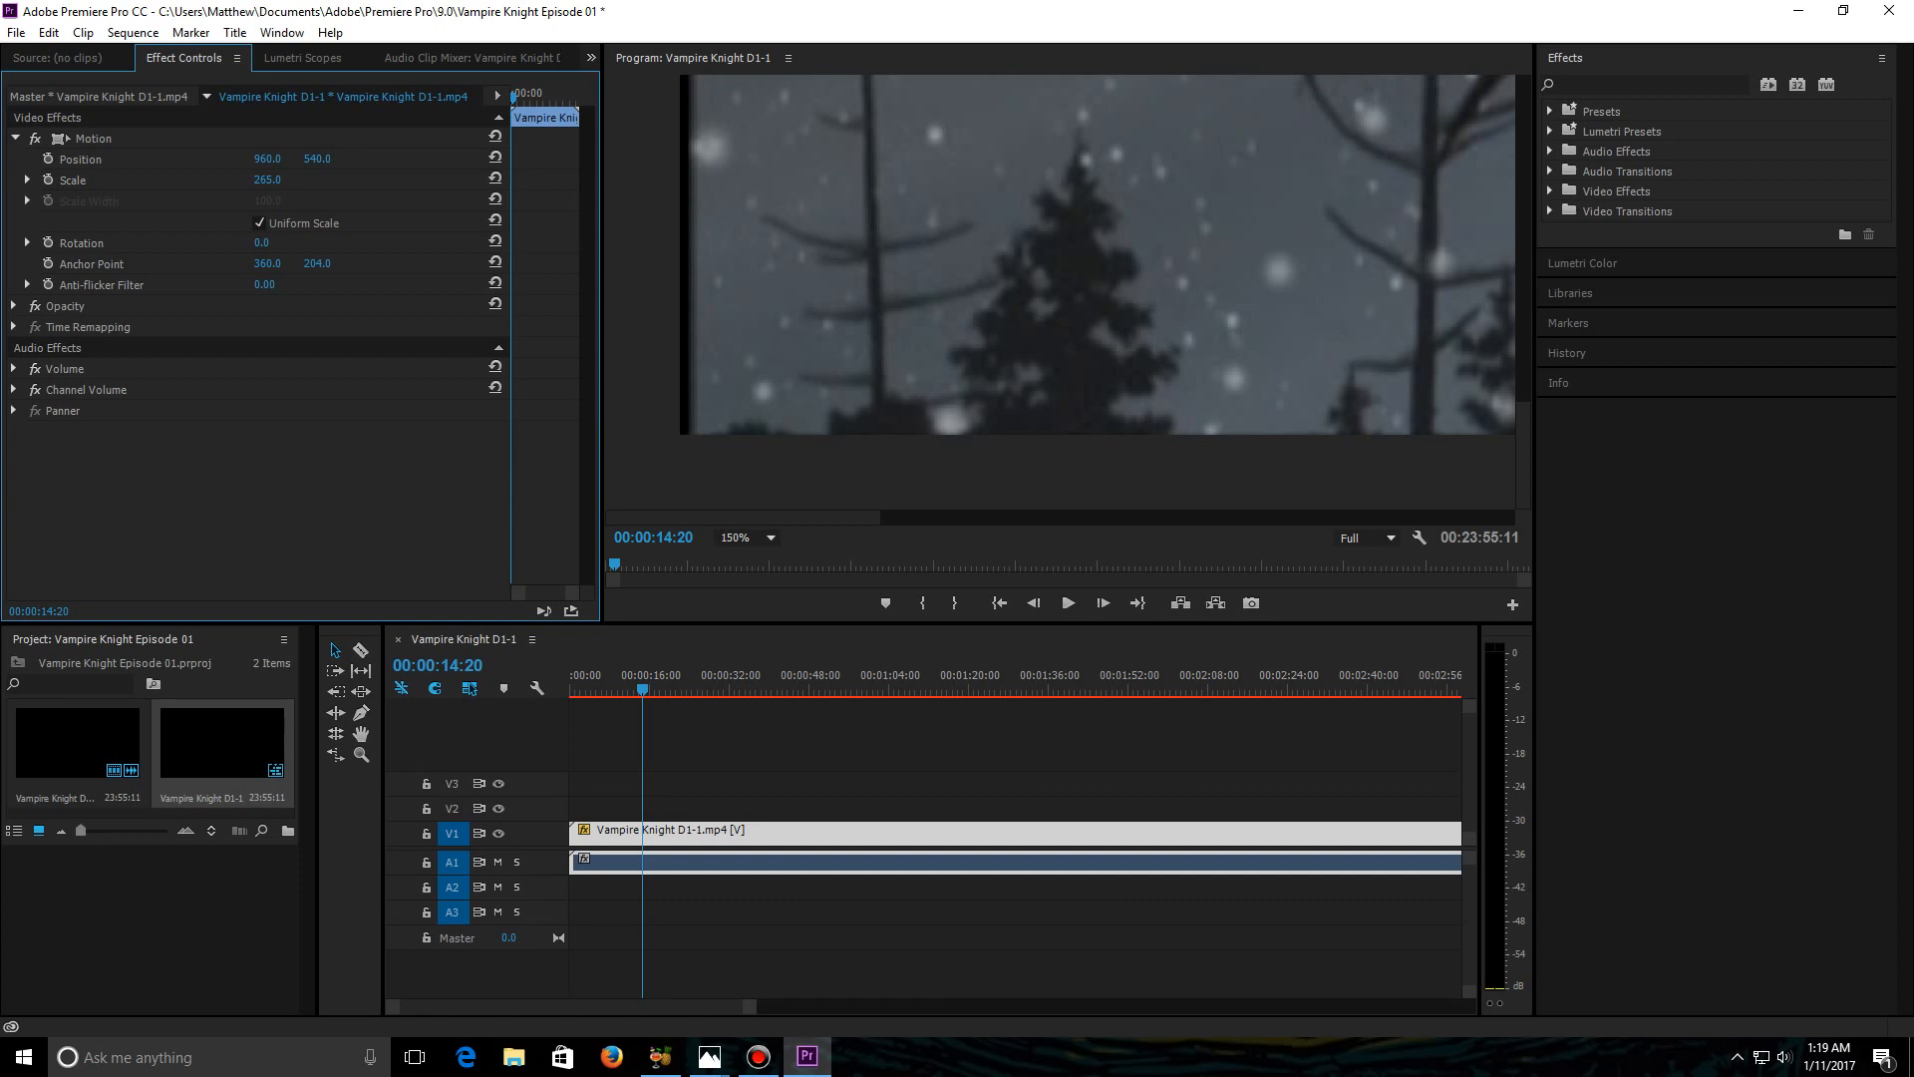
left_click(748, 537)
left_click(740, 556)
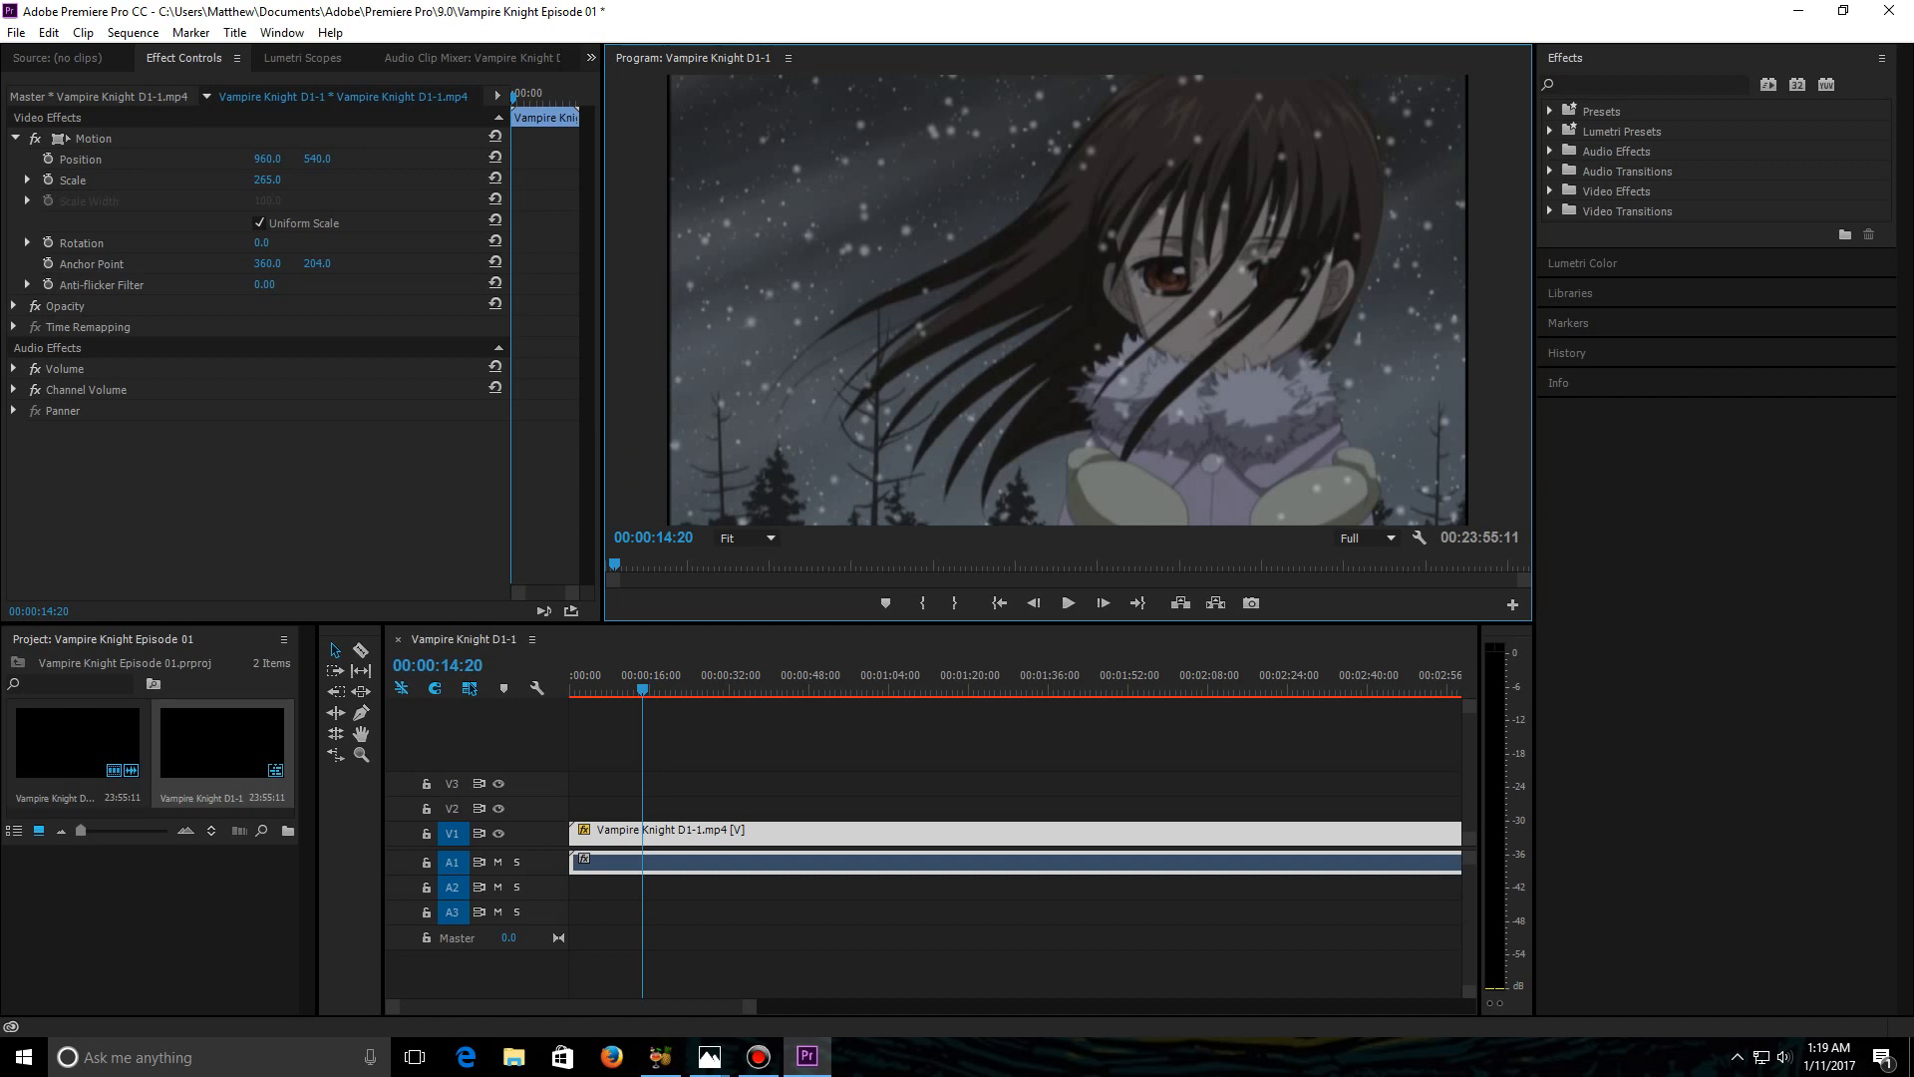
Try a uniform scale of 264 on the clip and inspect the picture's lower-left corner at 200% magnification.
left_click(269, 180)
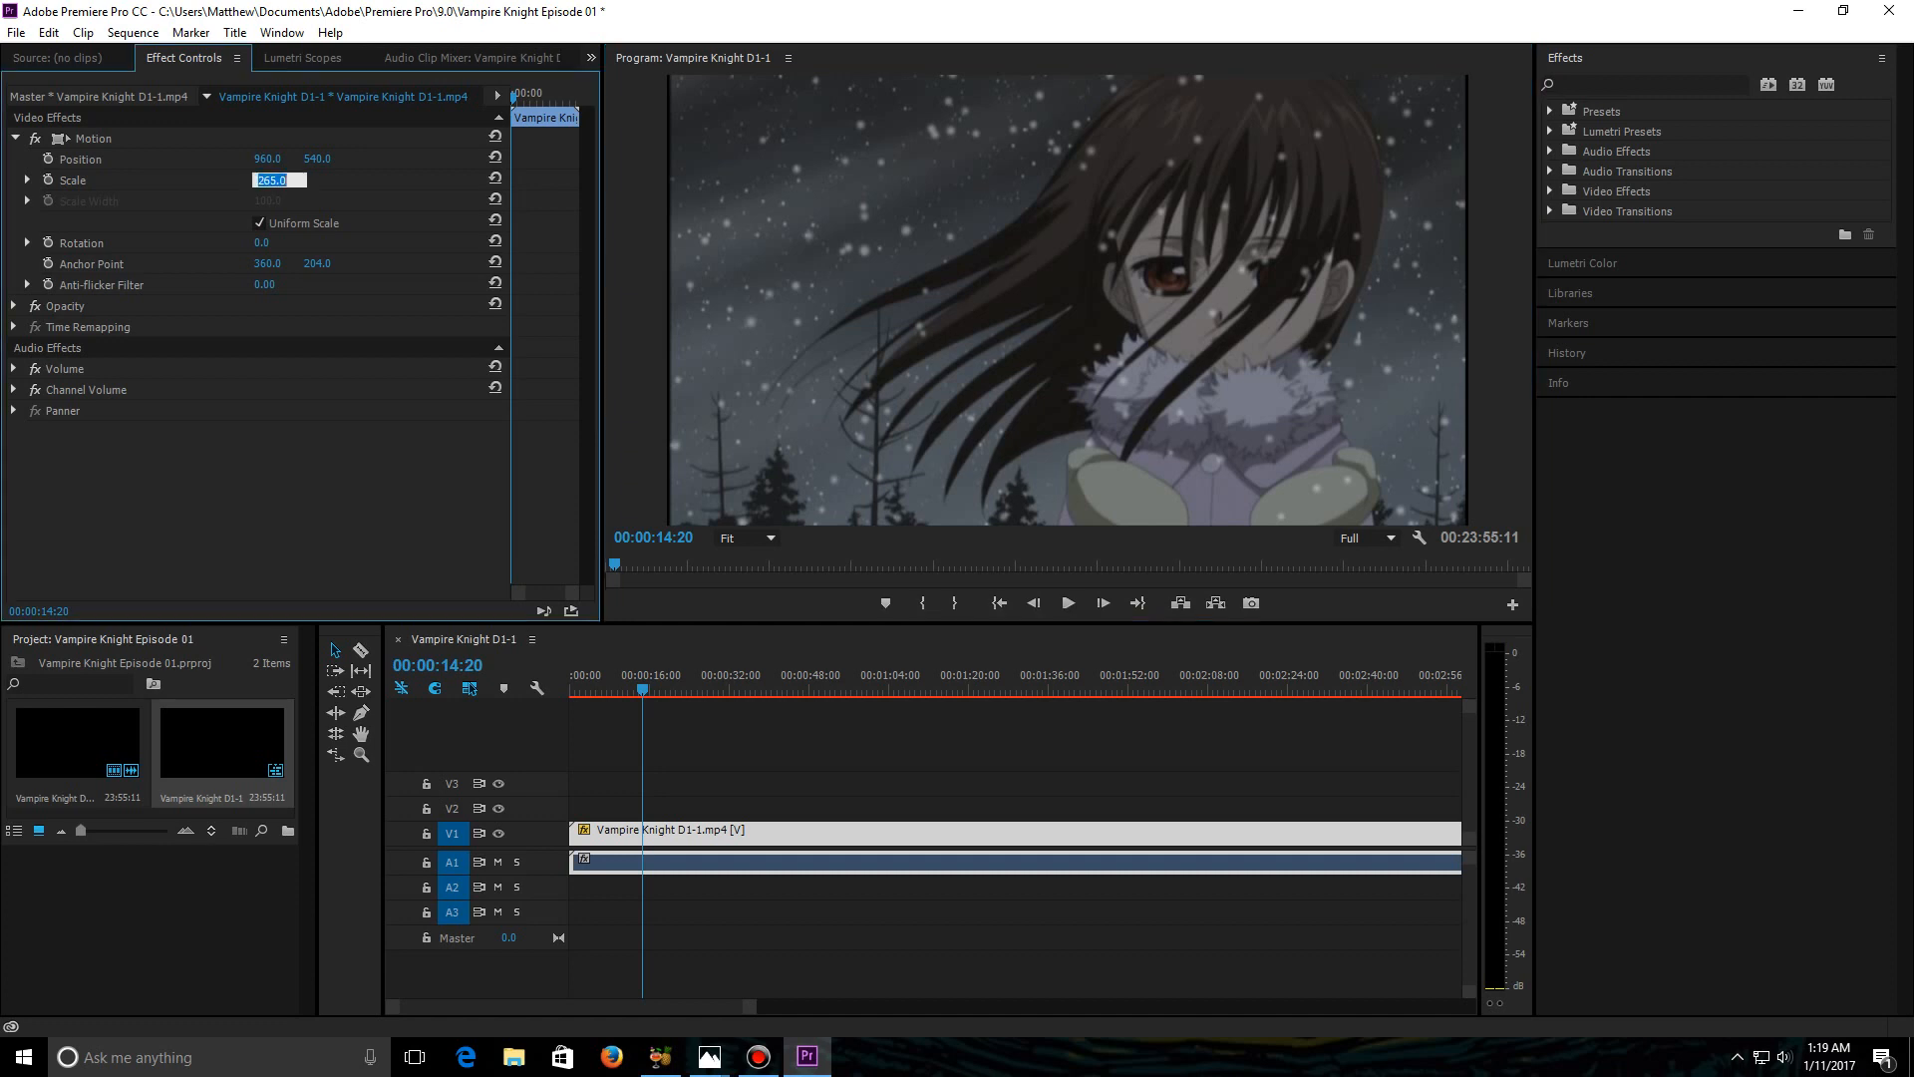
type("264")
key("Return")
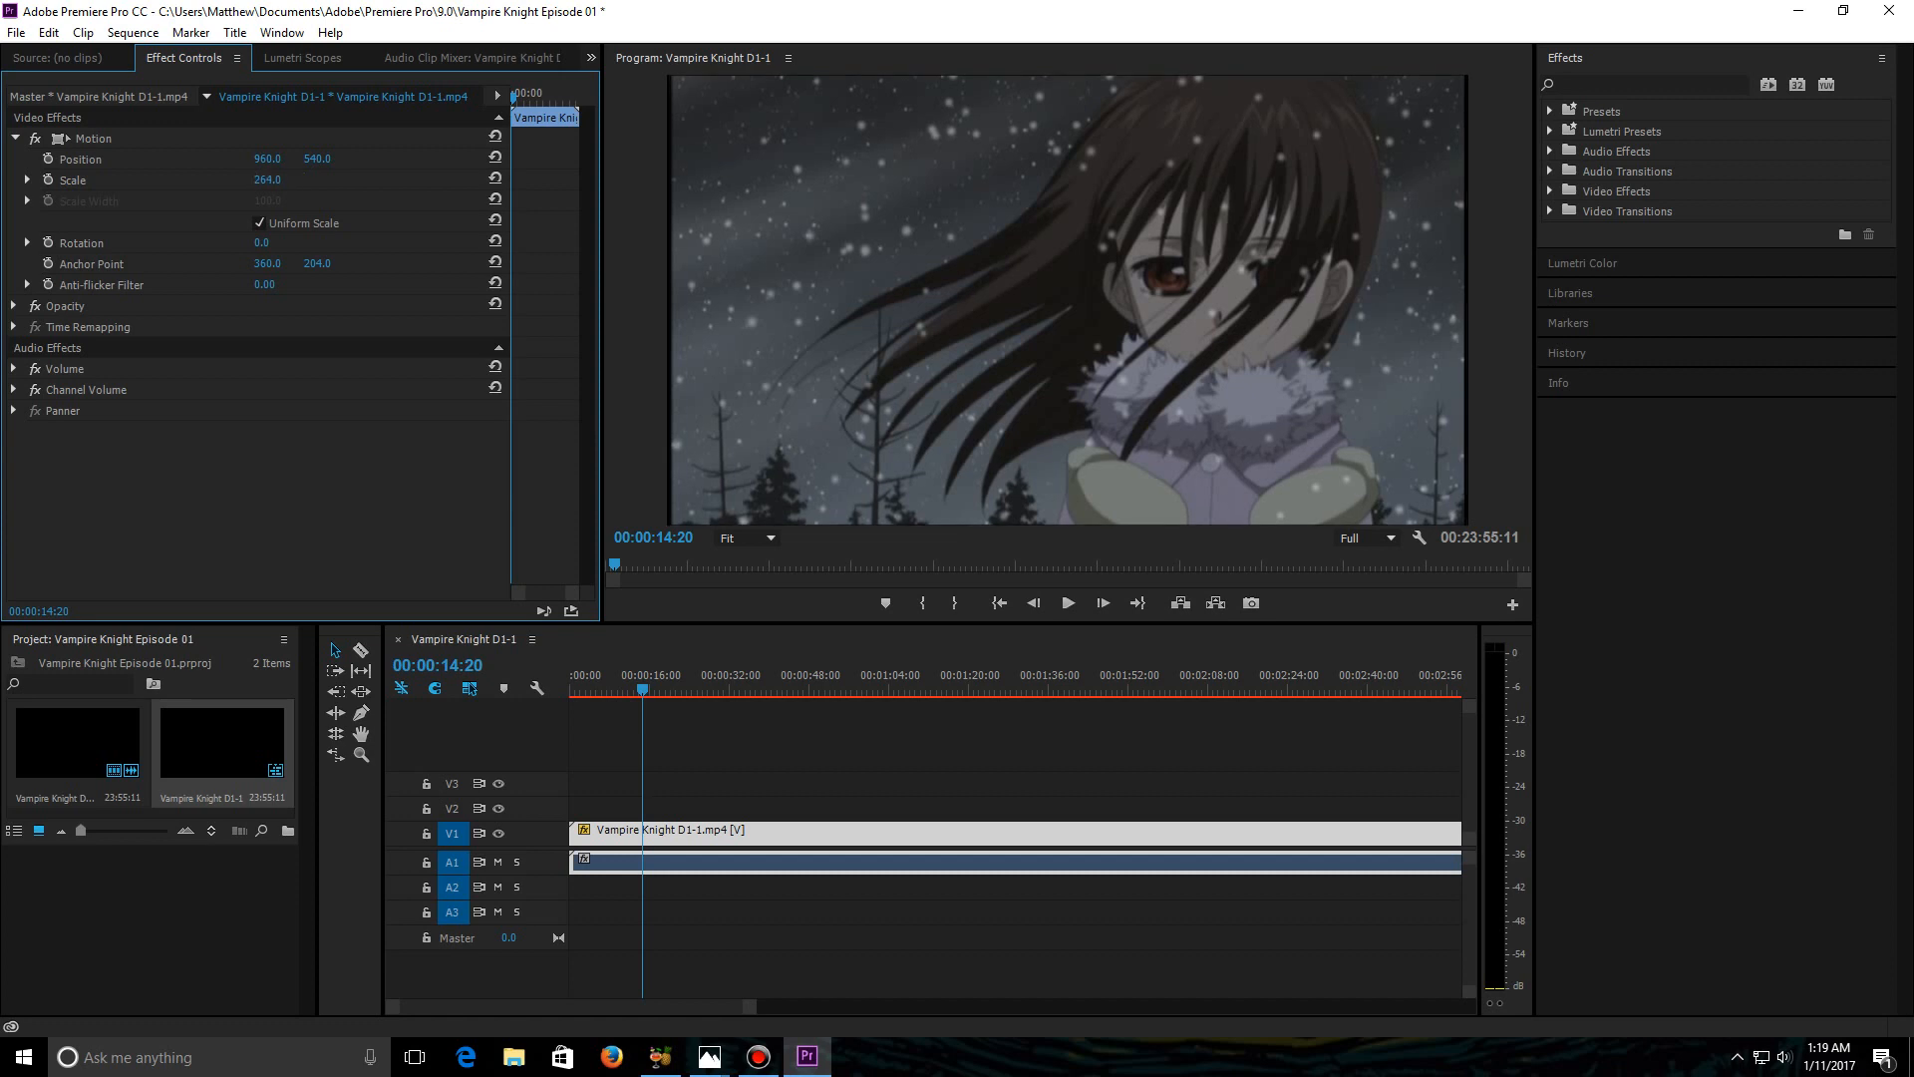
left_click(746, 537)
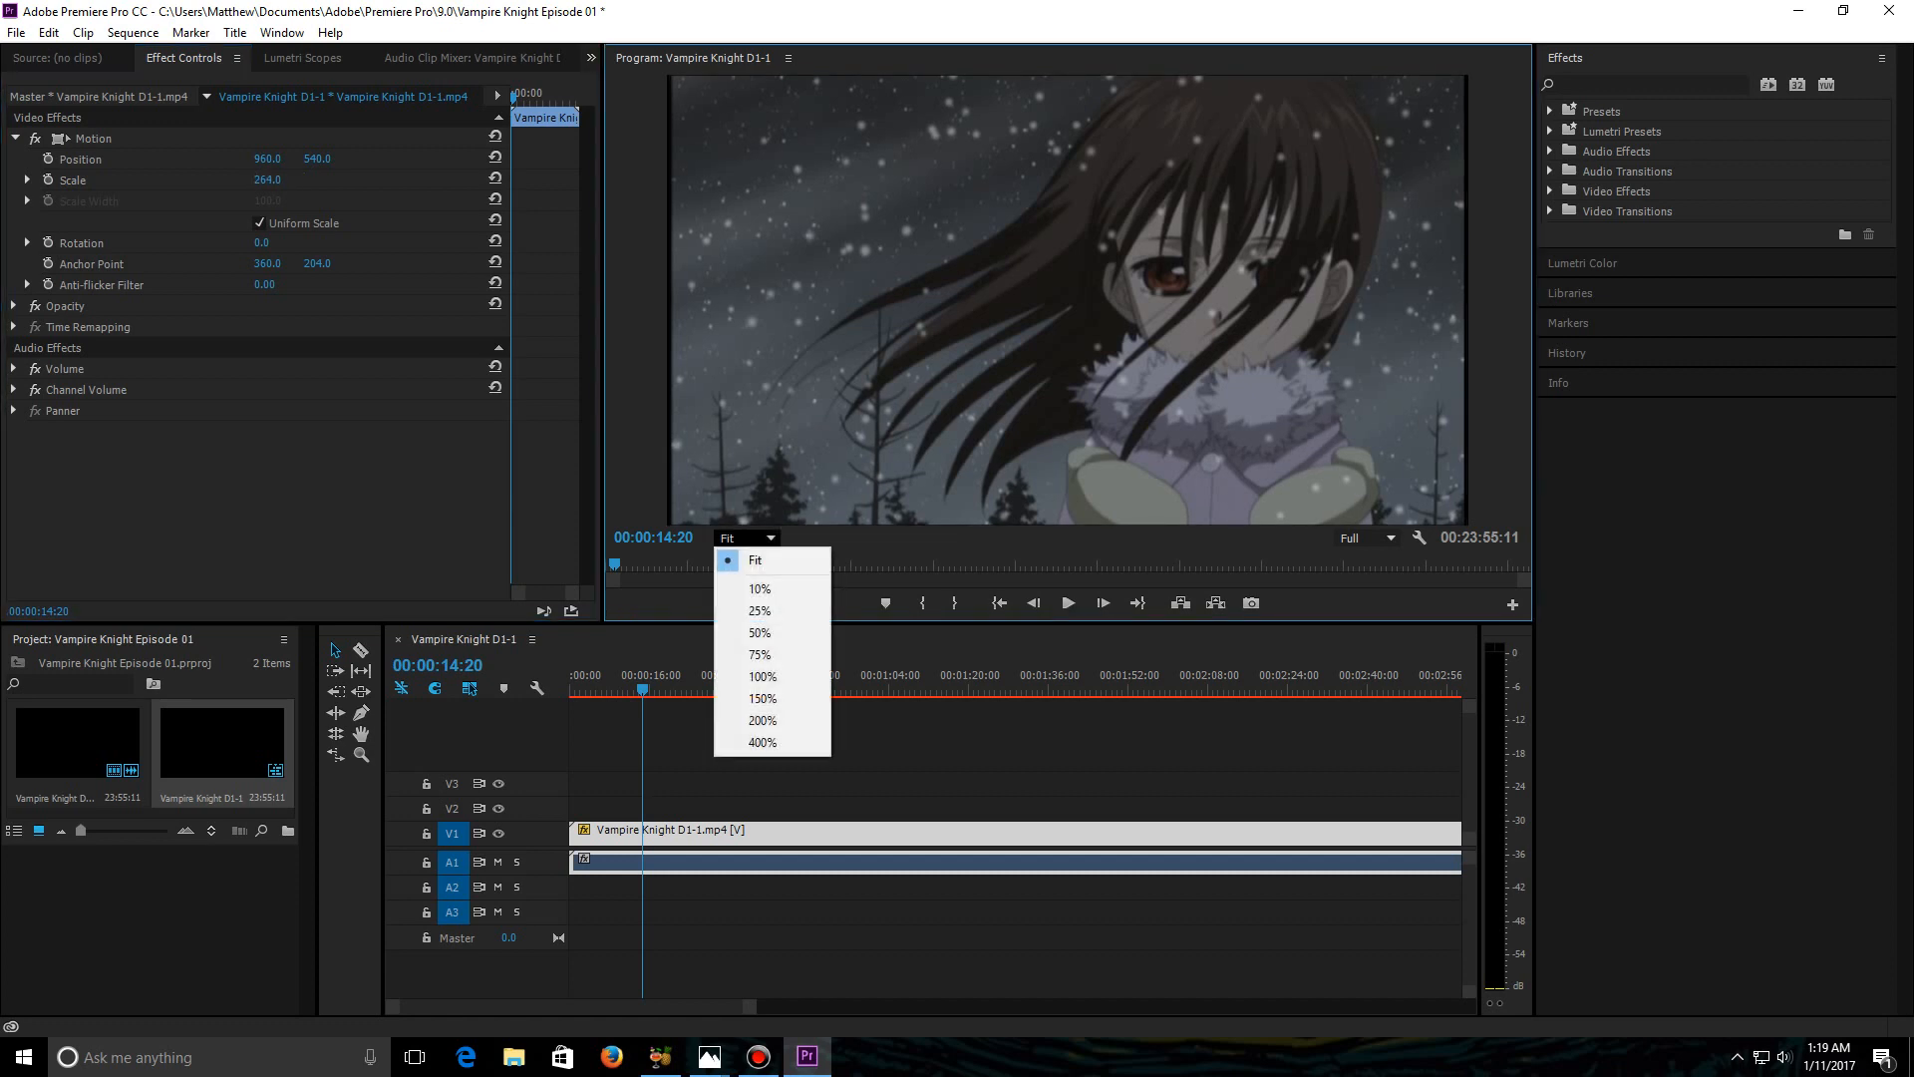
left_click(762, 720)
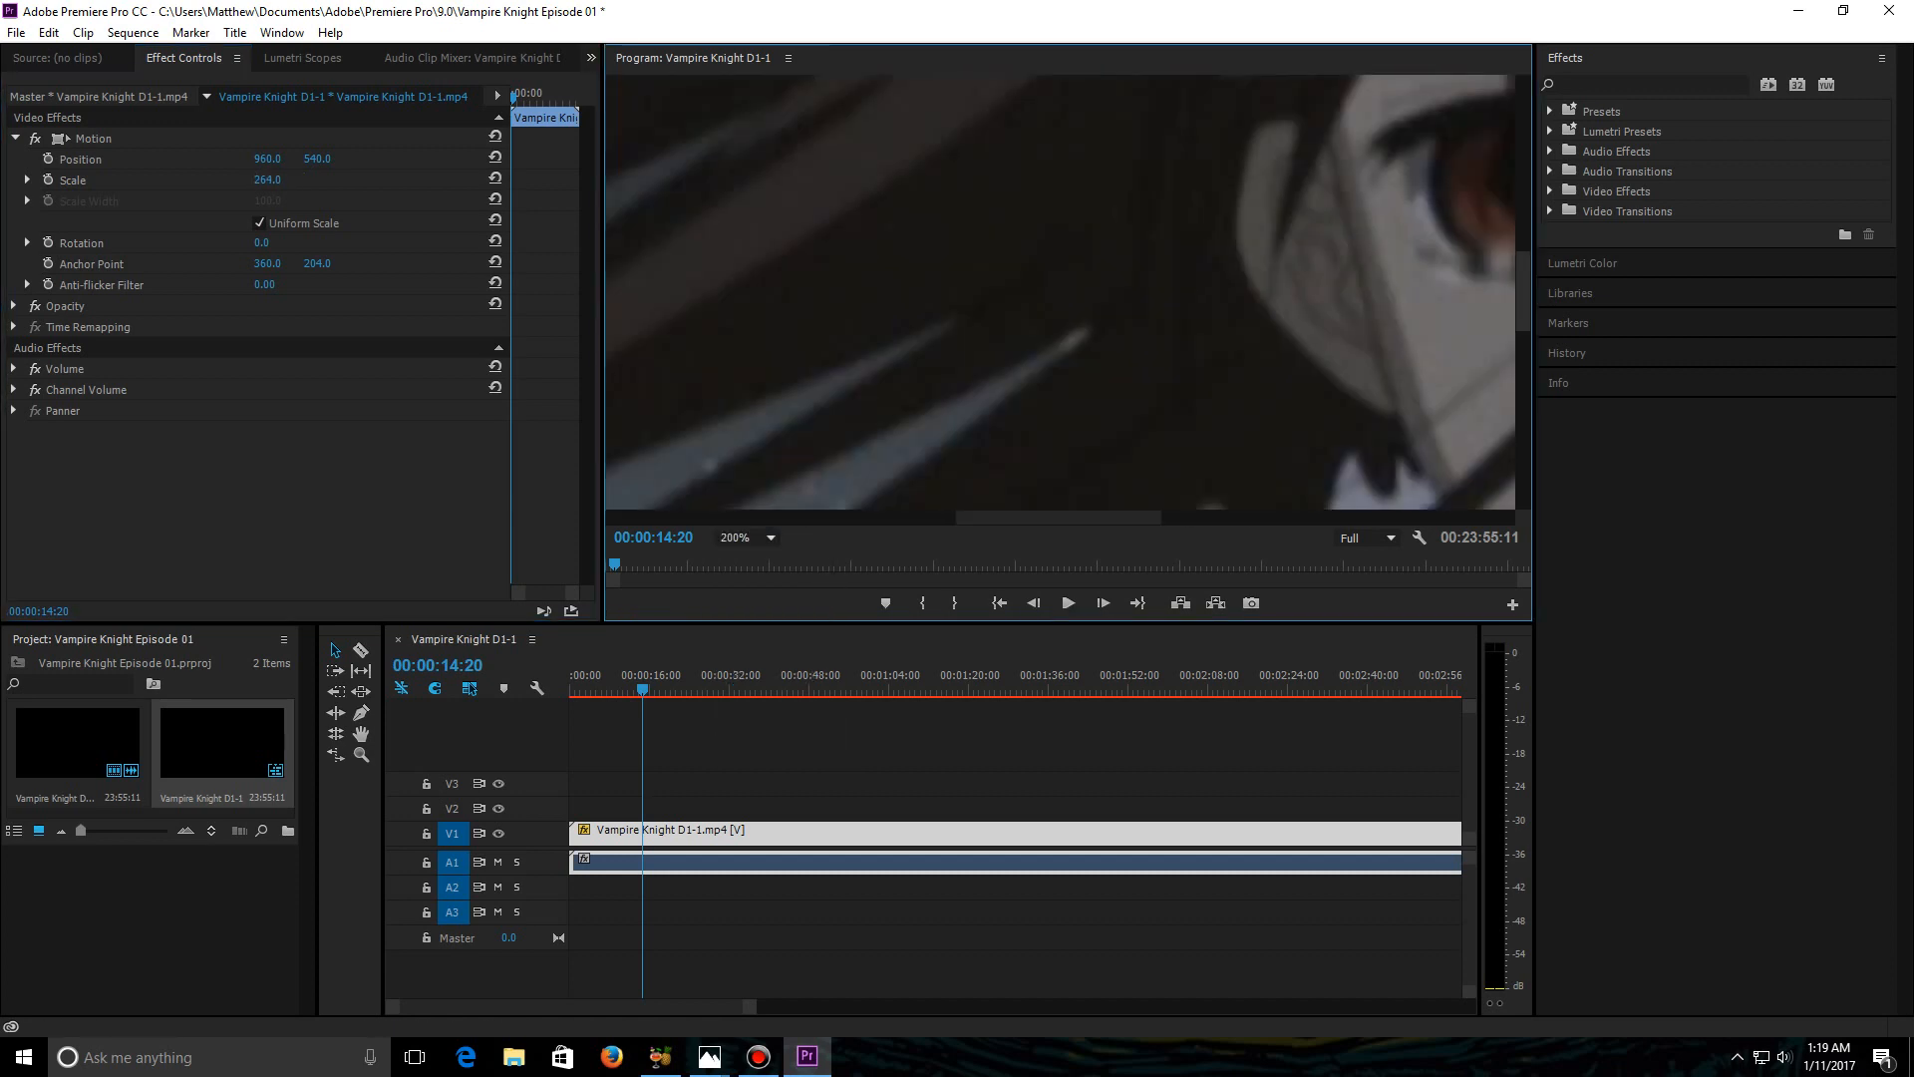
scroll(1068, 293, "down", 5)
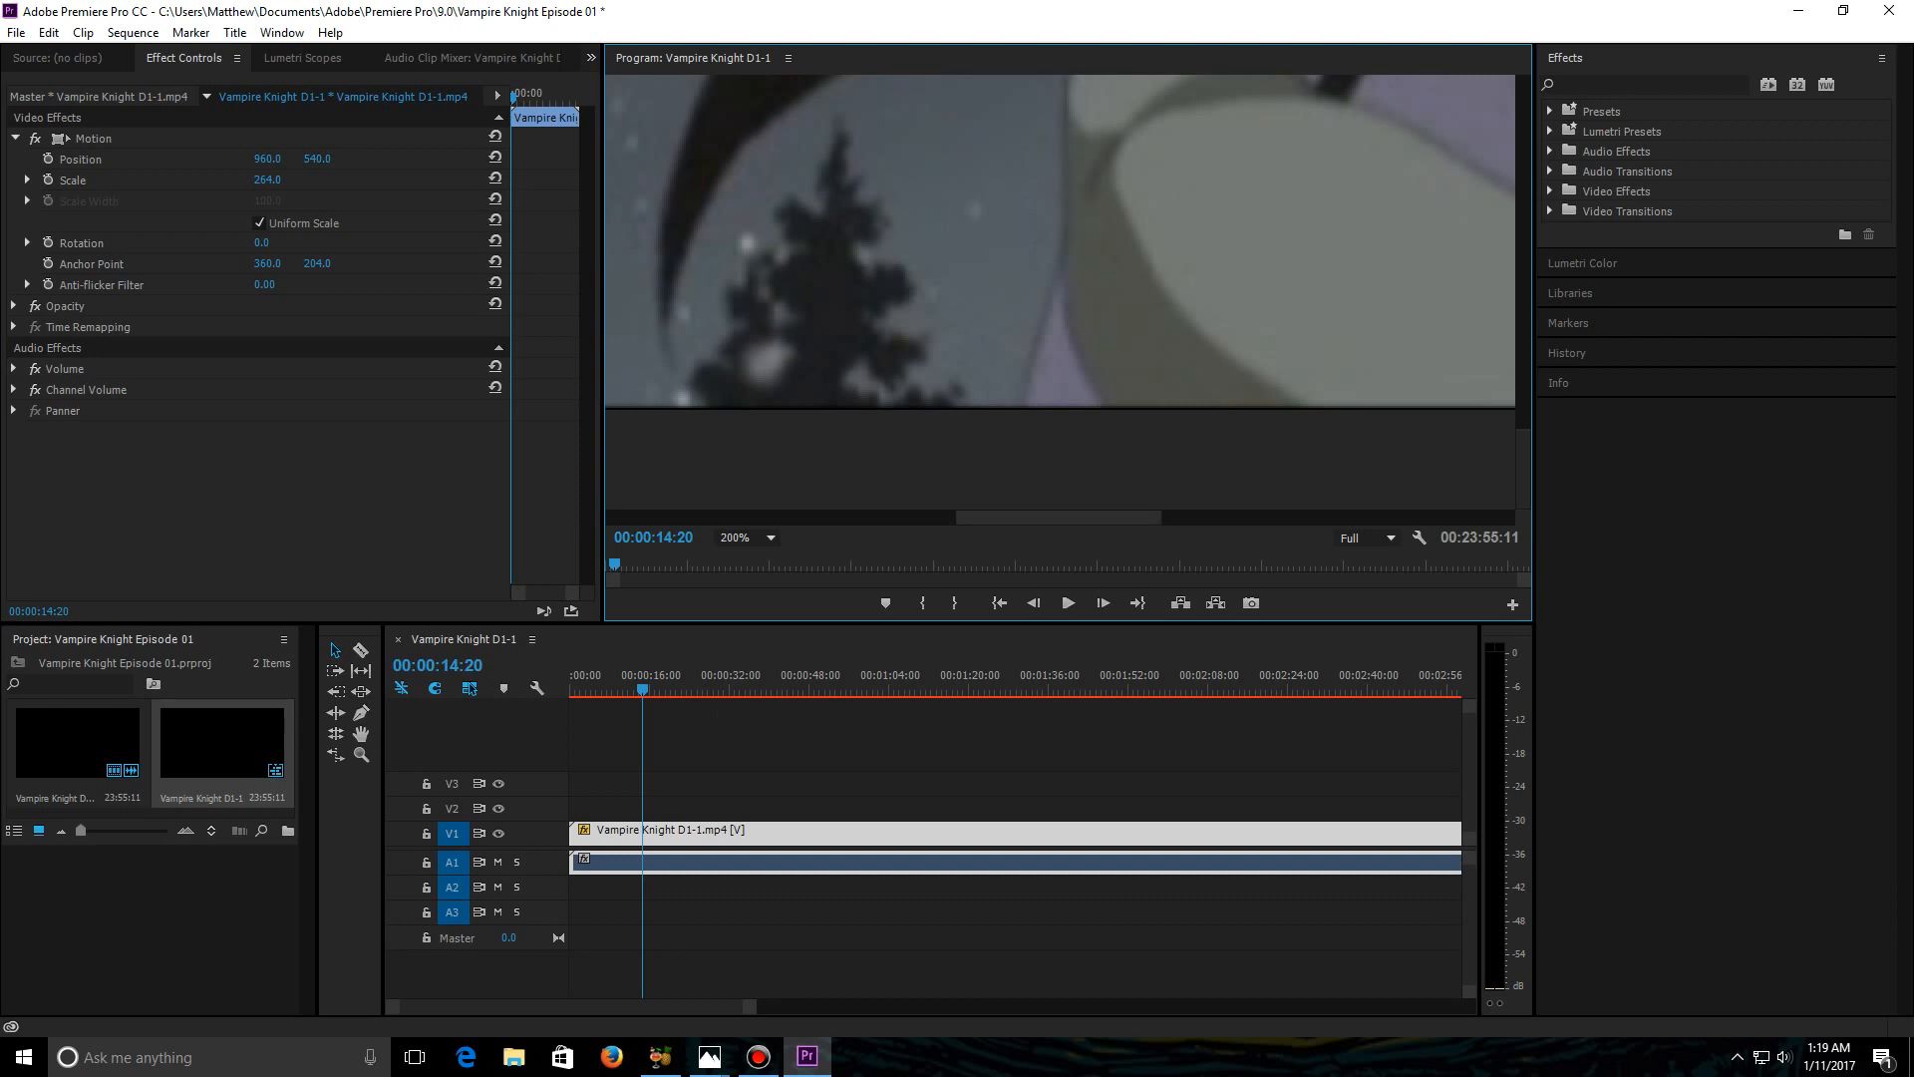
scroll(1060, 242, "left", 5)
Return the clip's uniform scale to 265 and restore the preview magnification to Fit.
left_click(267, 181)
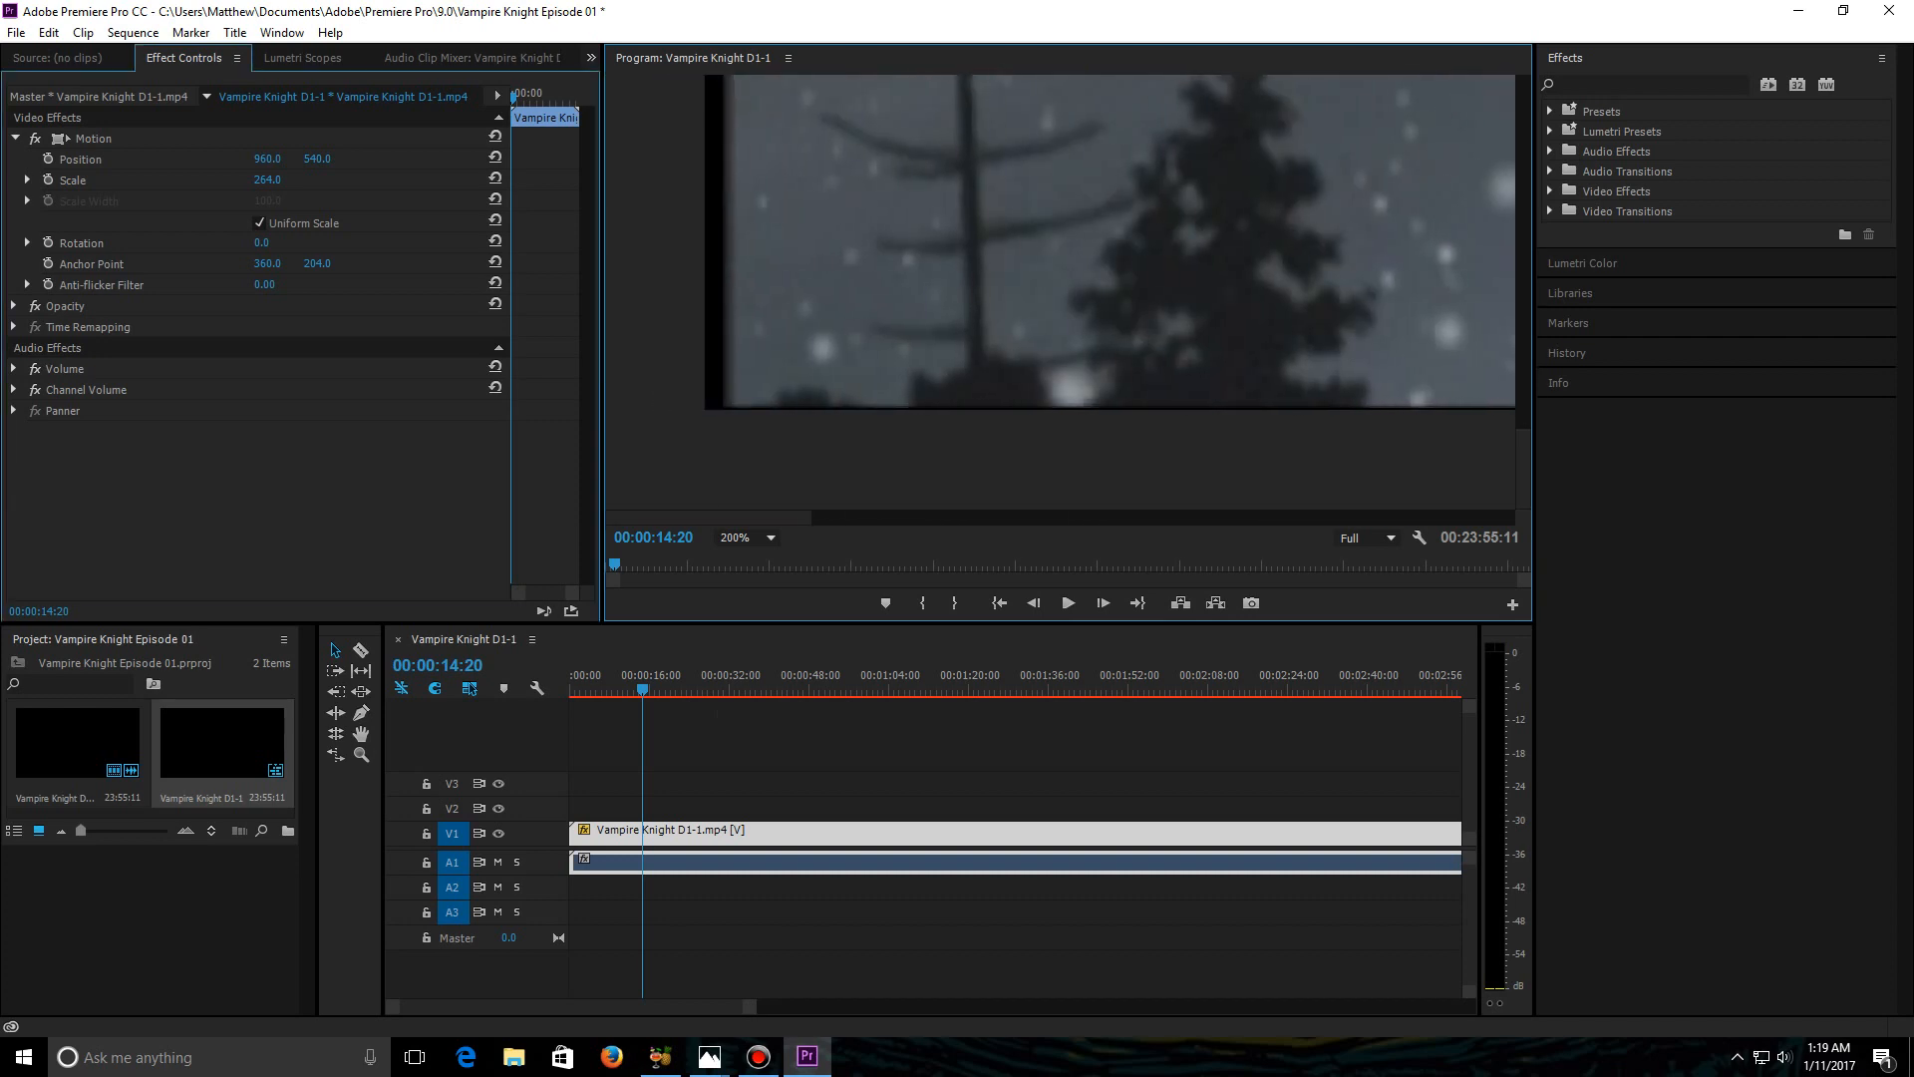
type("265")
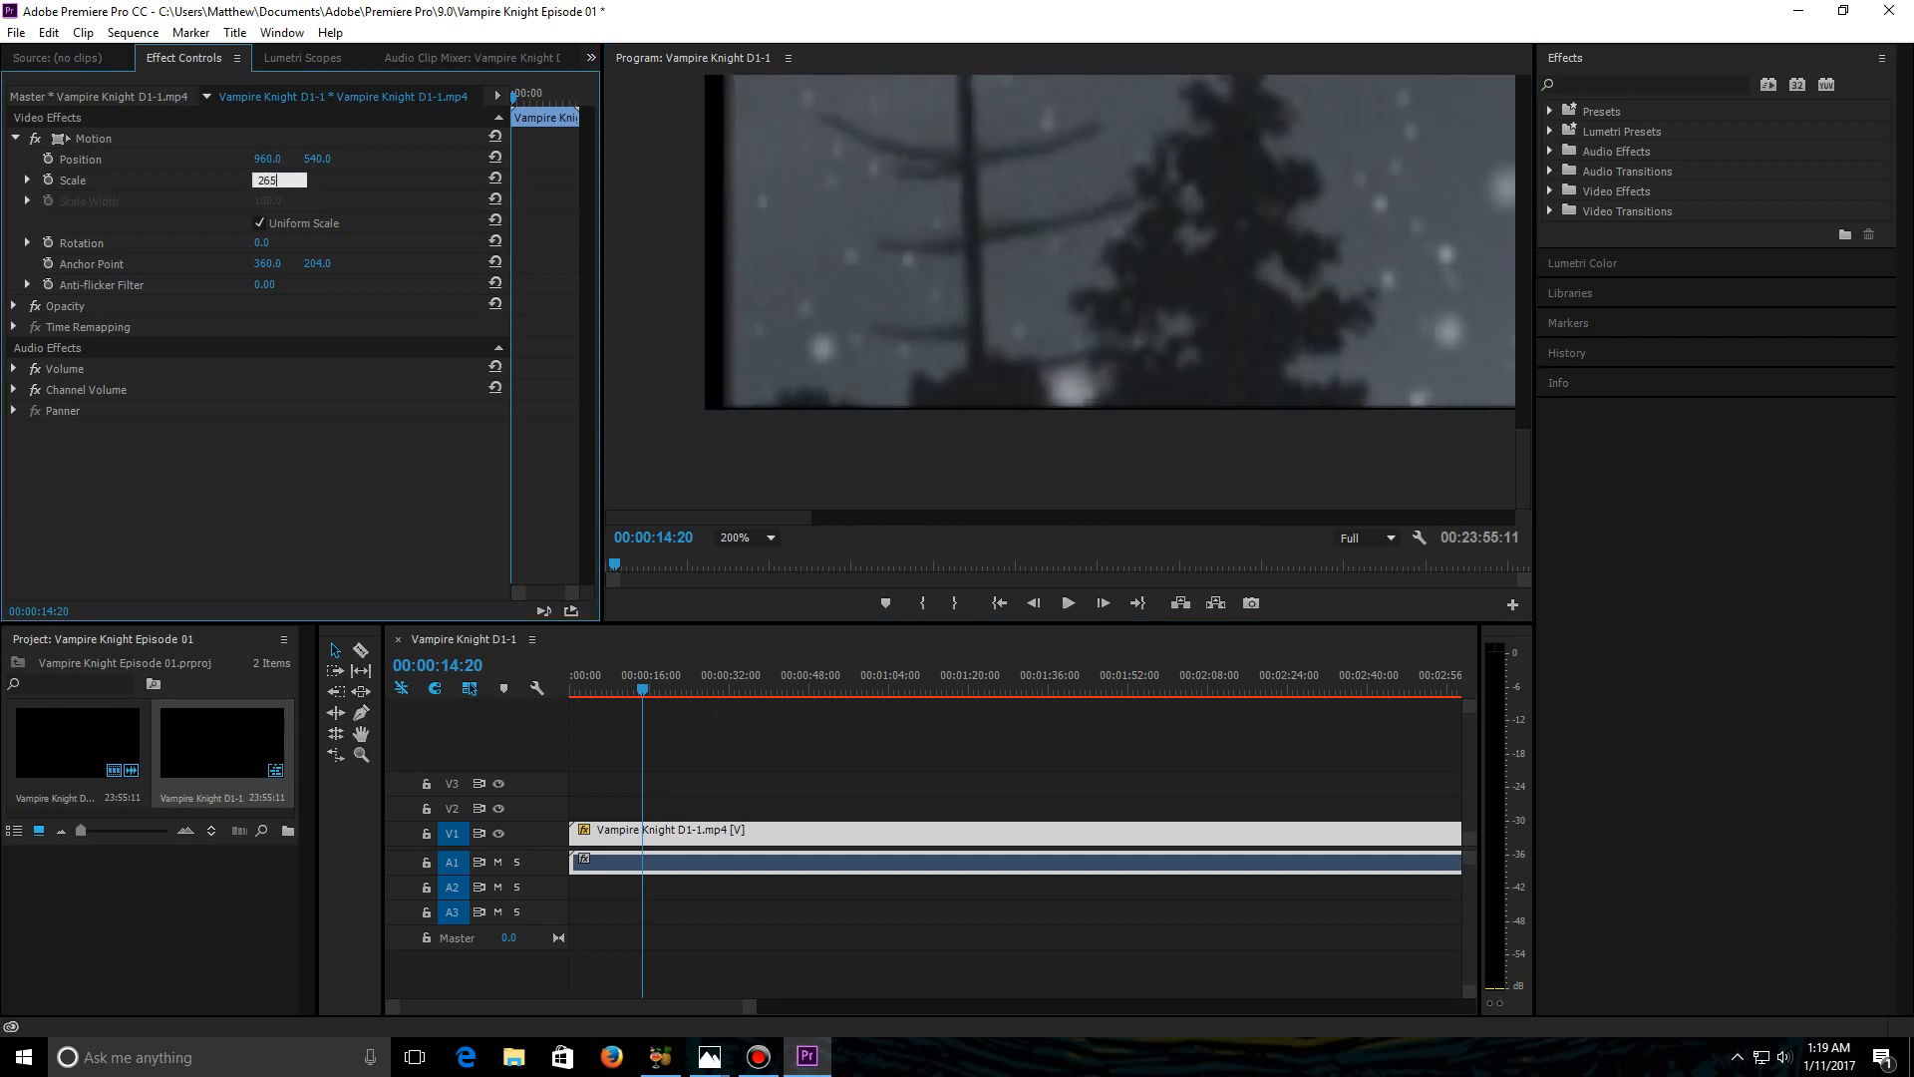
key("Return")
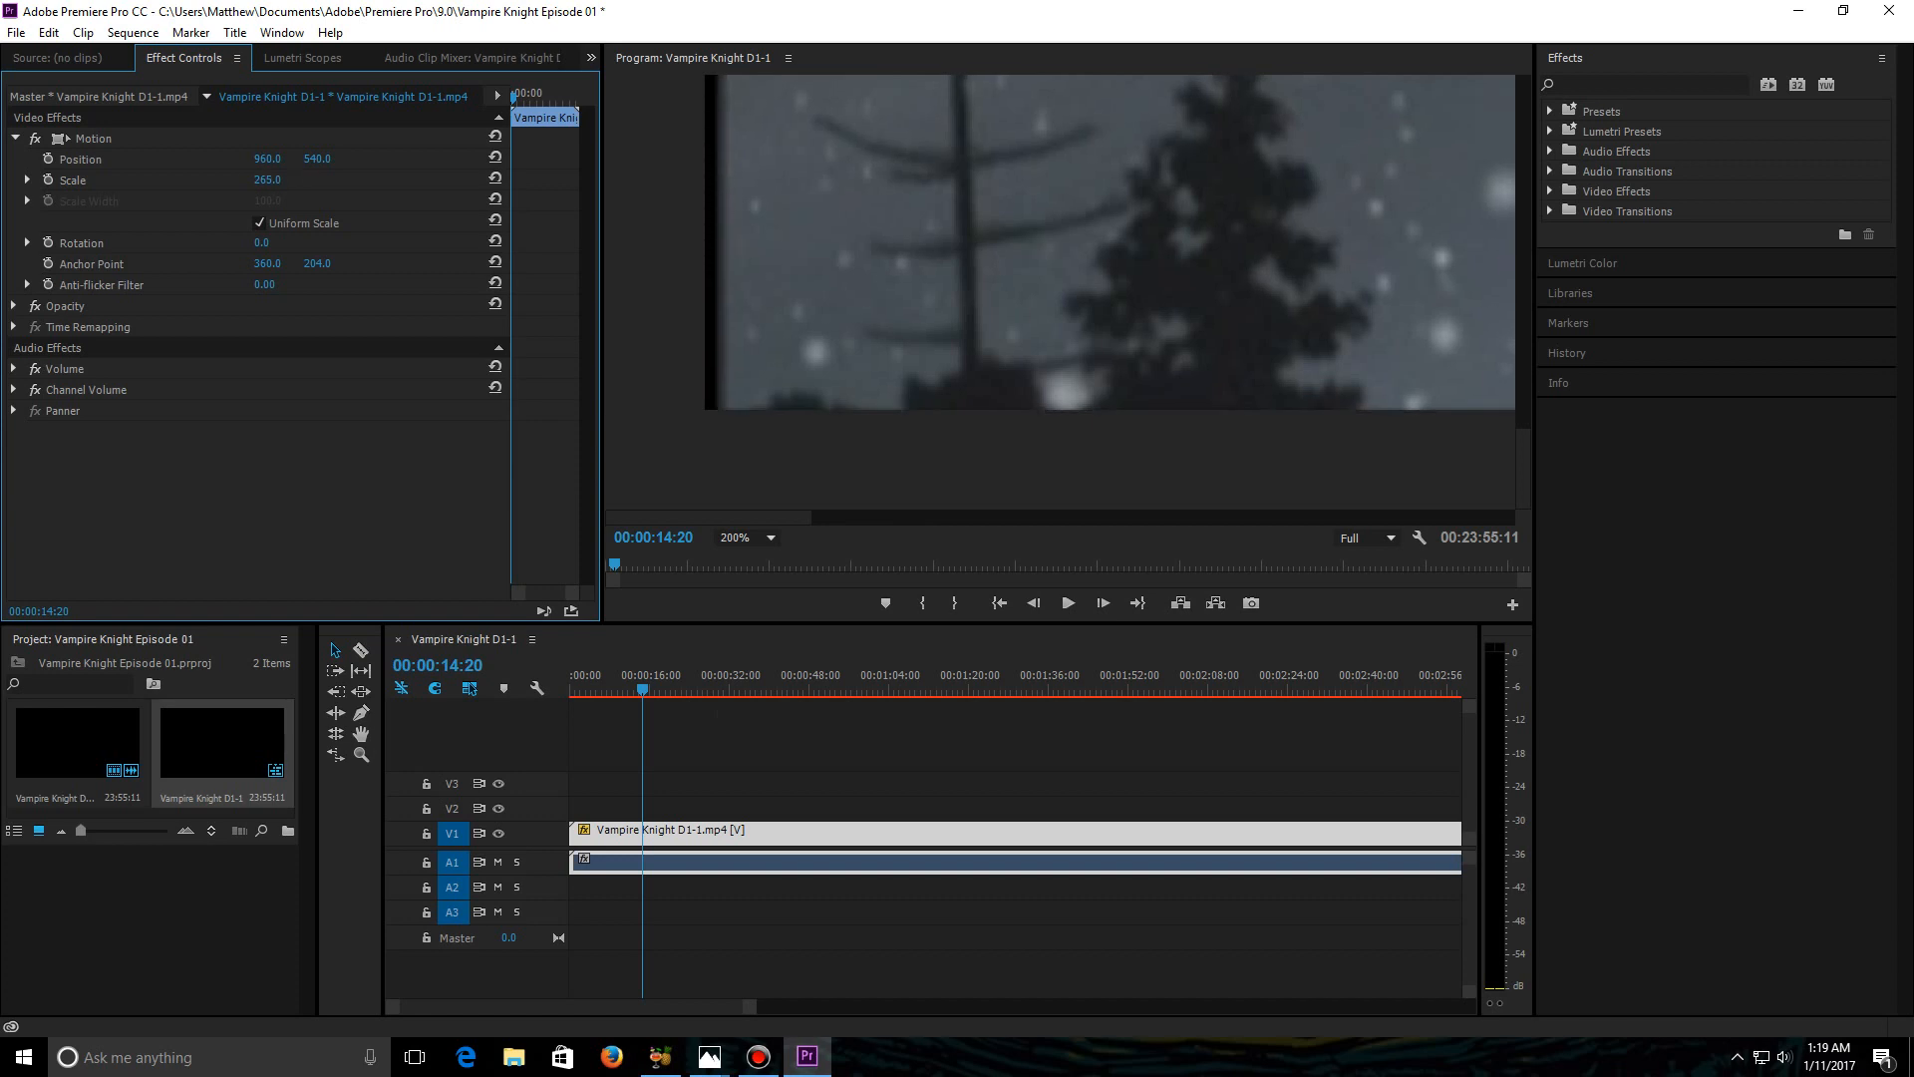
left_click(745, 537)
left_click(738, 554)
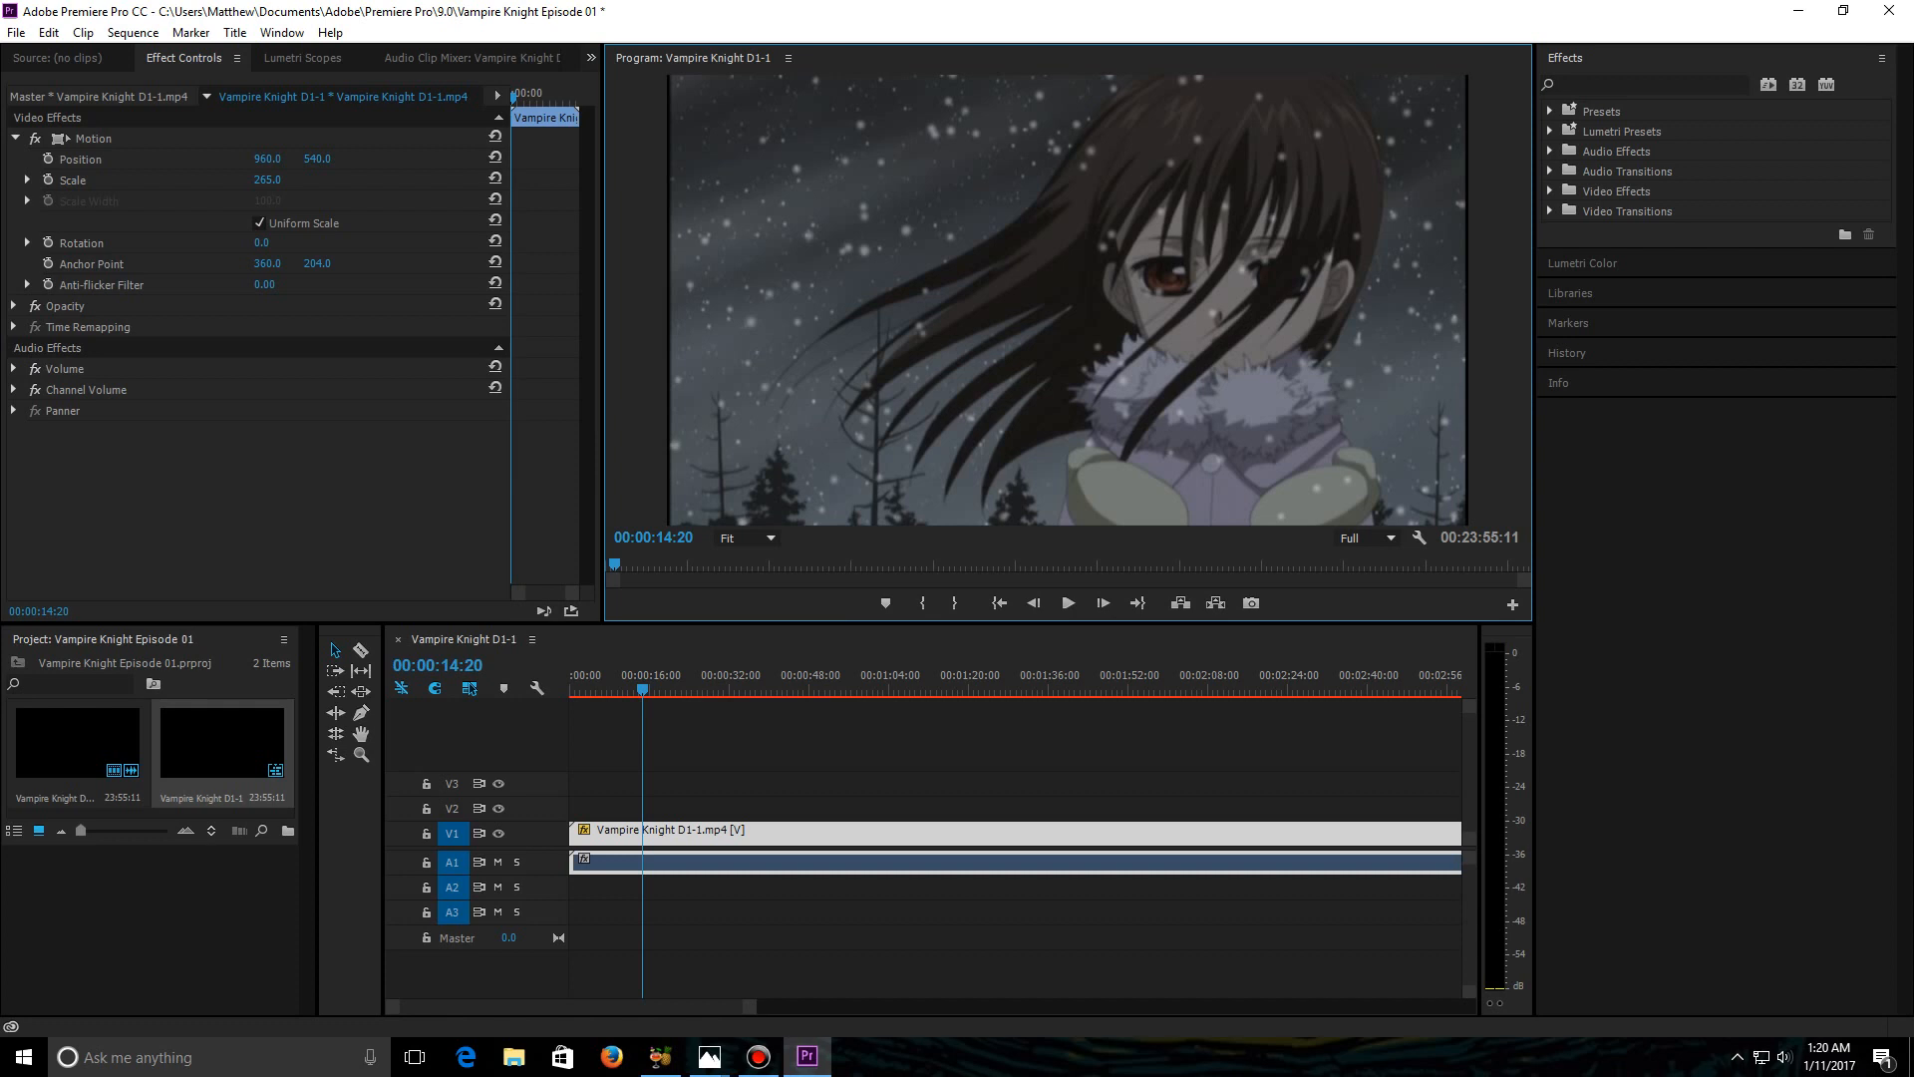
Apply the Fast Color Corrector video effect from Color Correction to the Vampire Knight D1-1 clip in the timeline.
left_click(1550, 191)
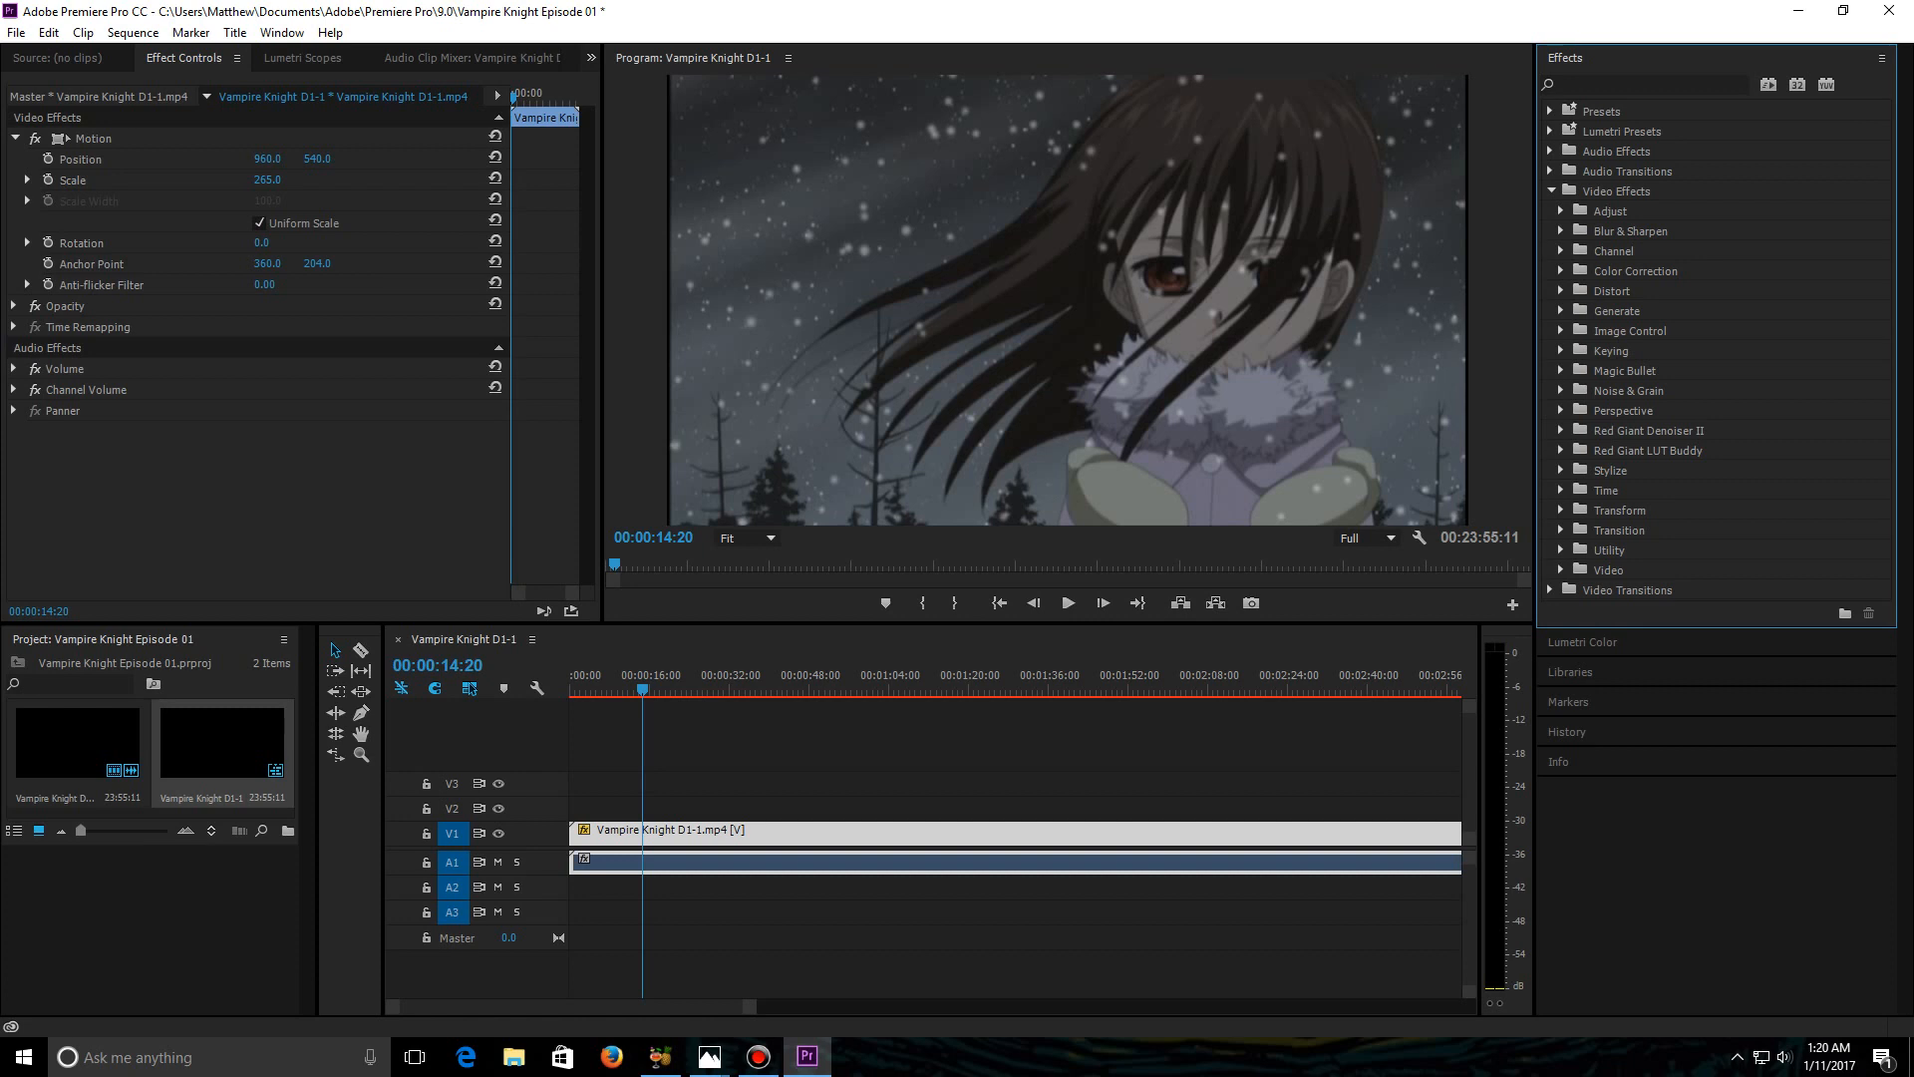
left_click(1561, 270)
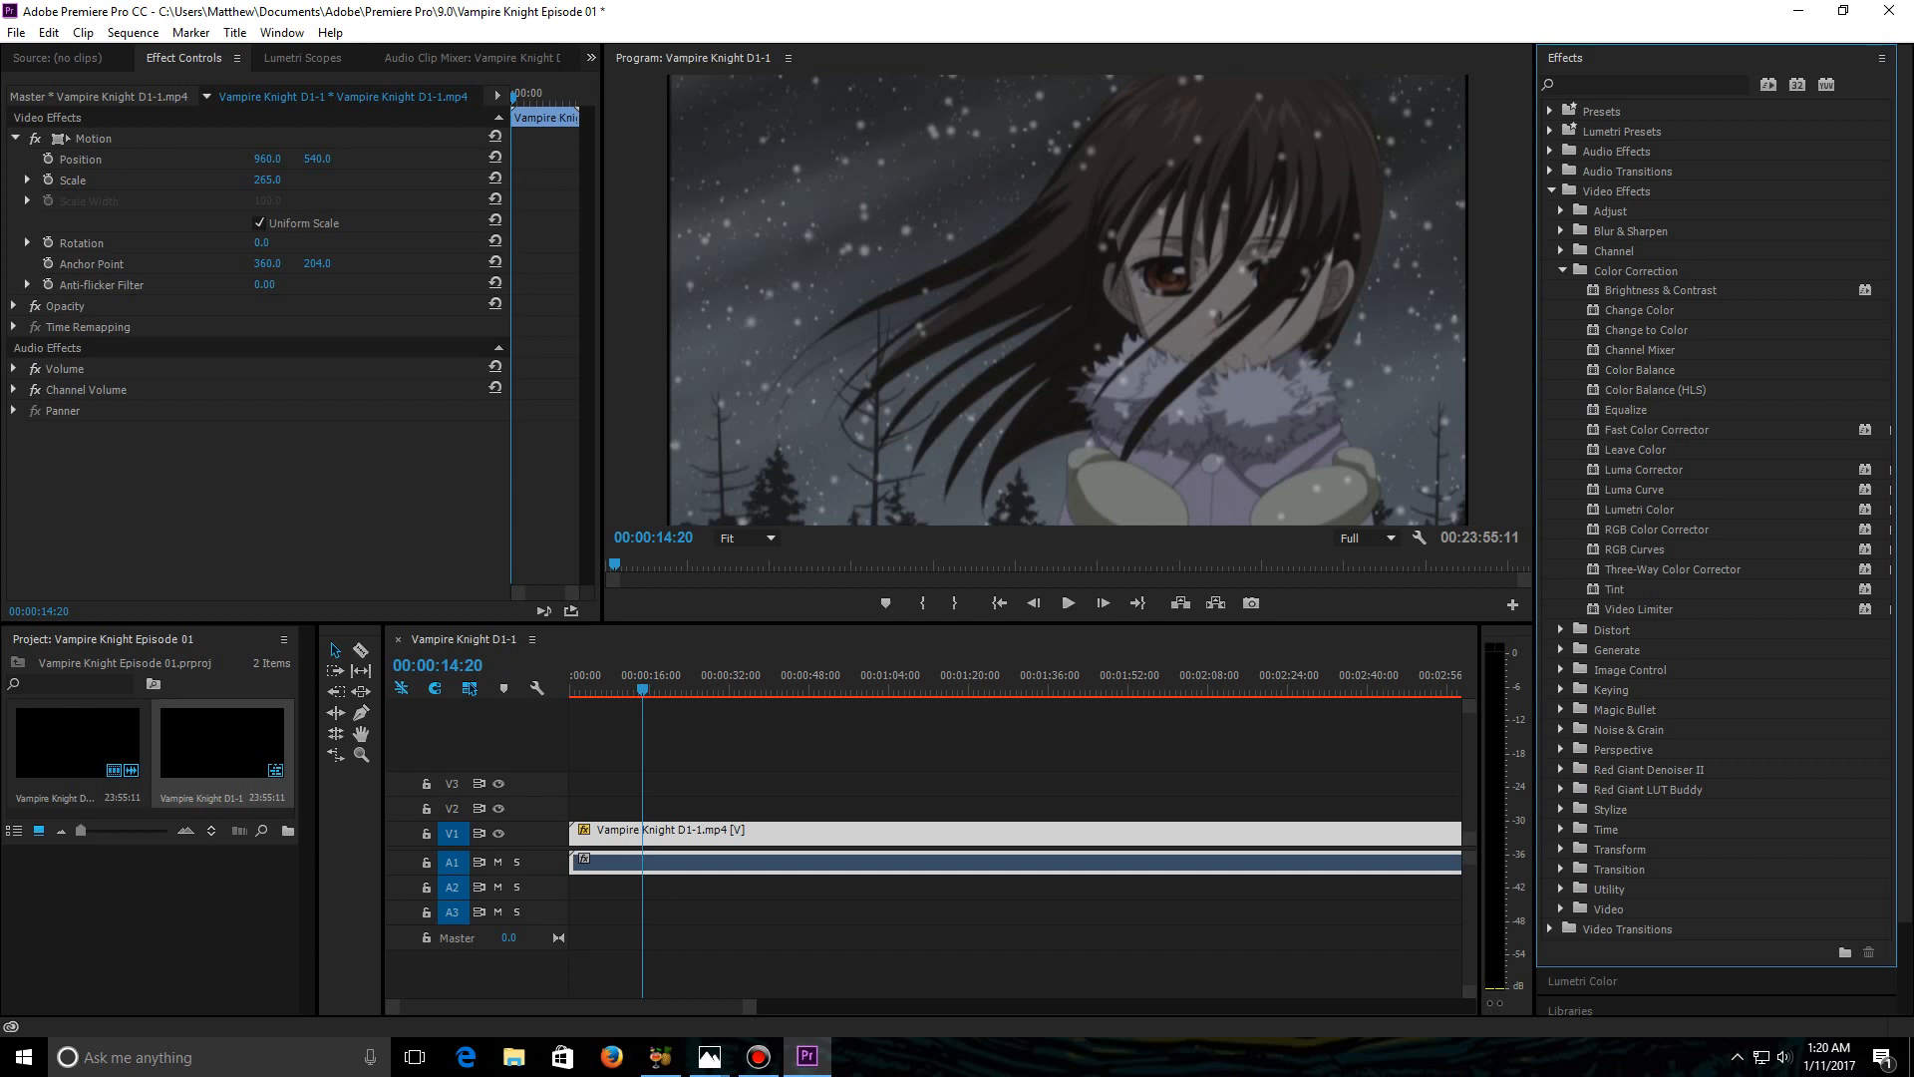
left_click(1656, 429)
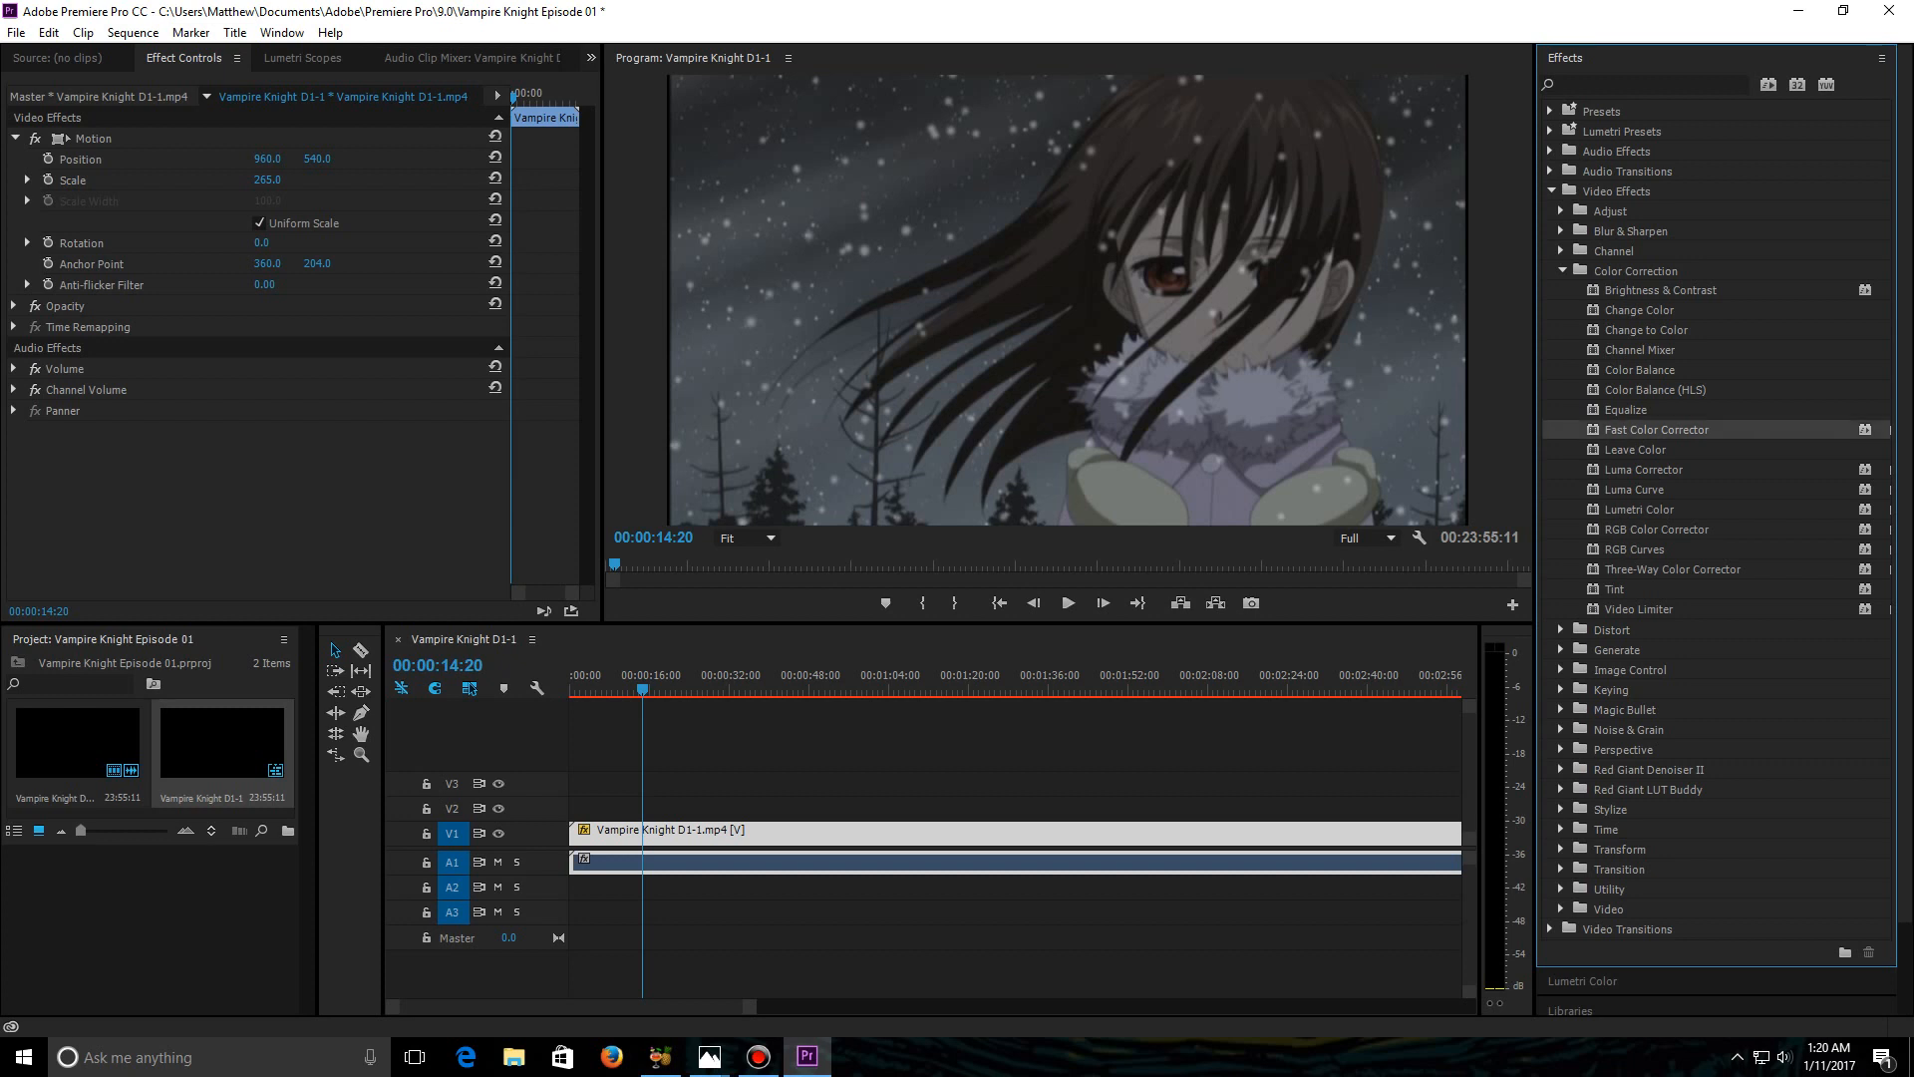
left_click_drag(1656, 429, 1034, 834)
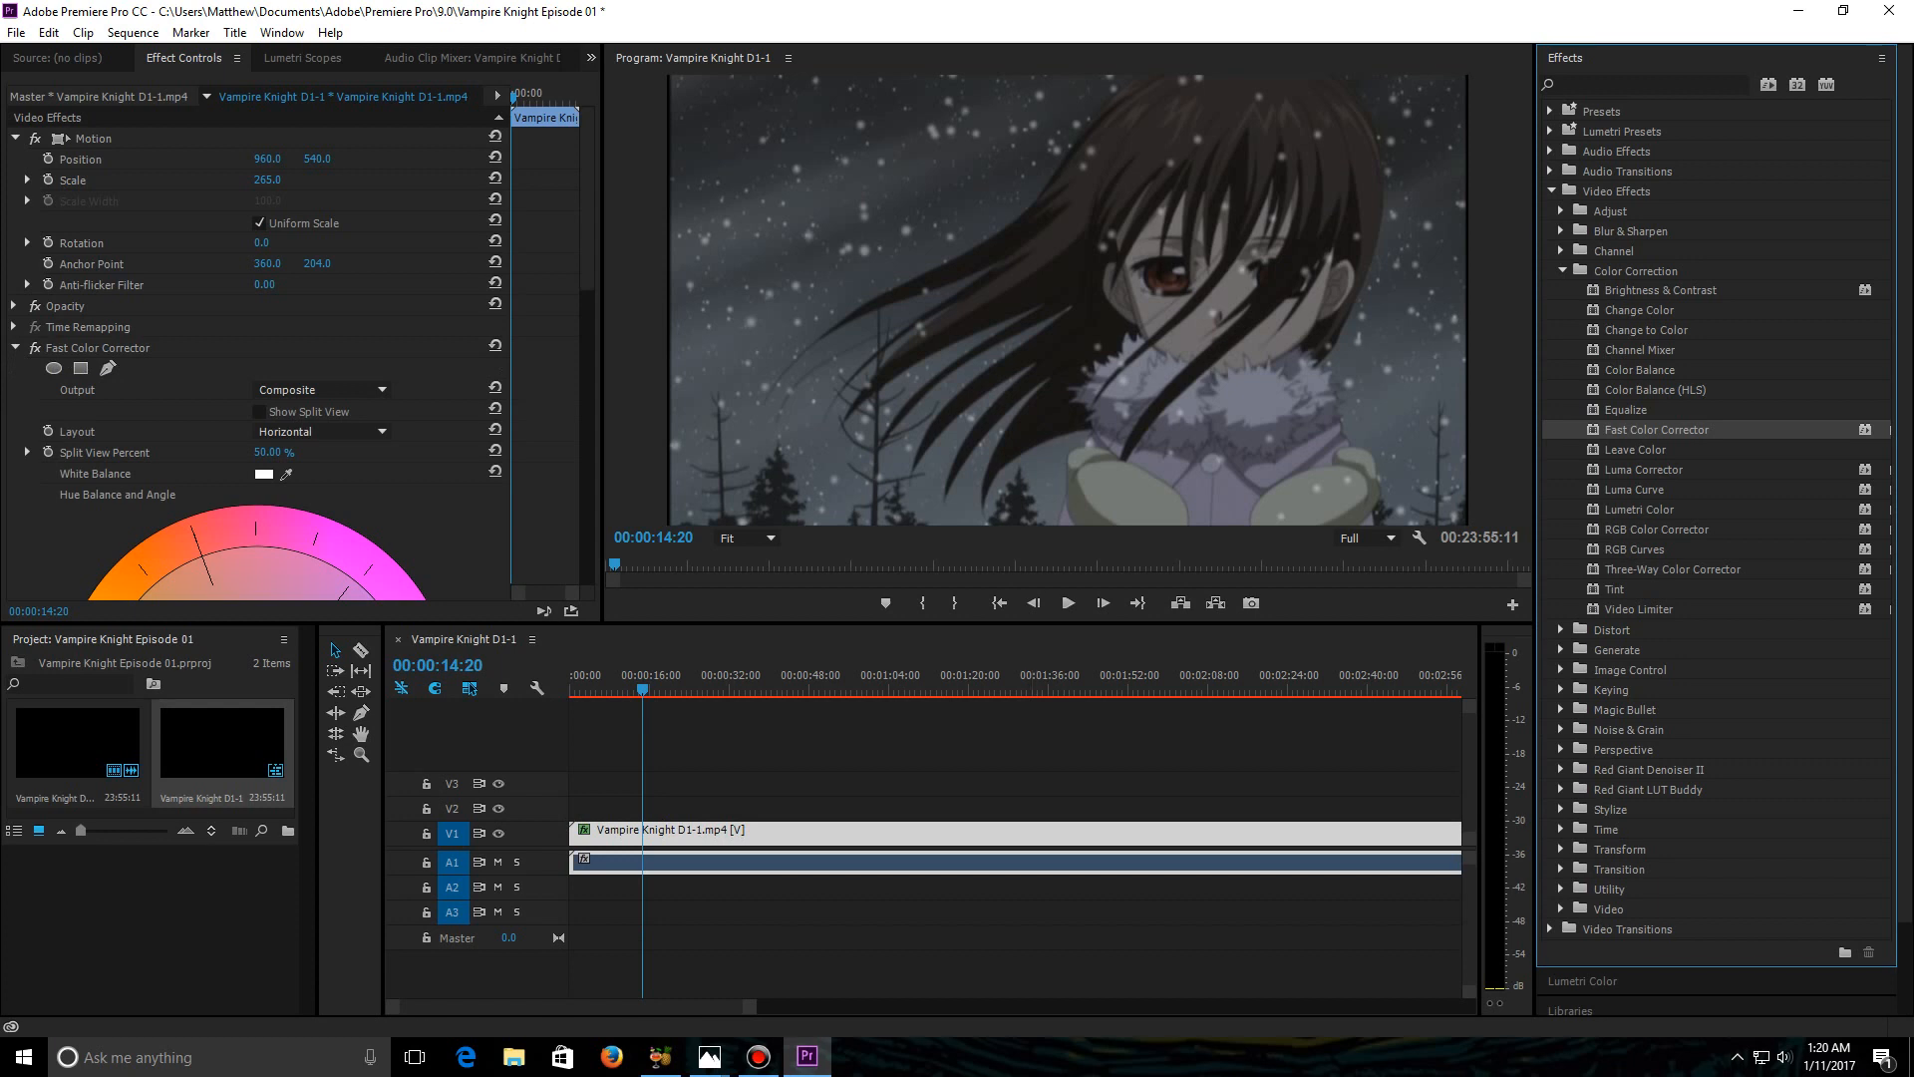
Look through the Fast Color Corrector's settings and set its input white level to 230.
scroll(299, 349, "down", 10)
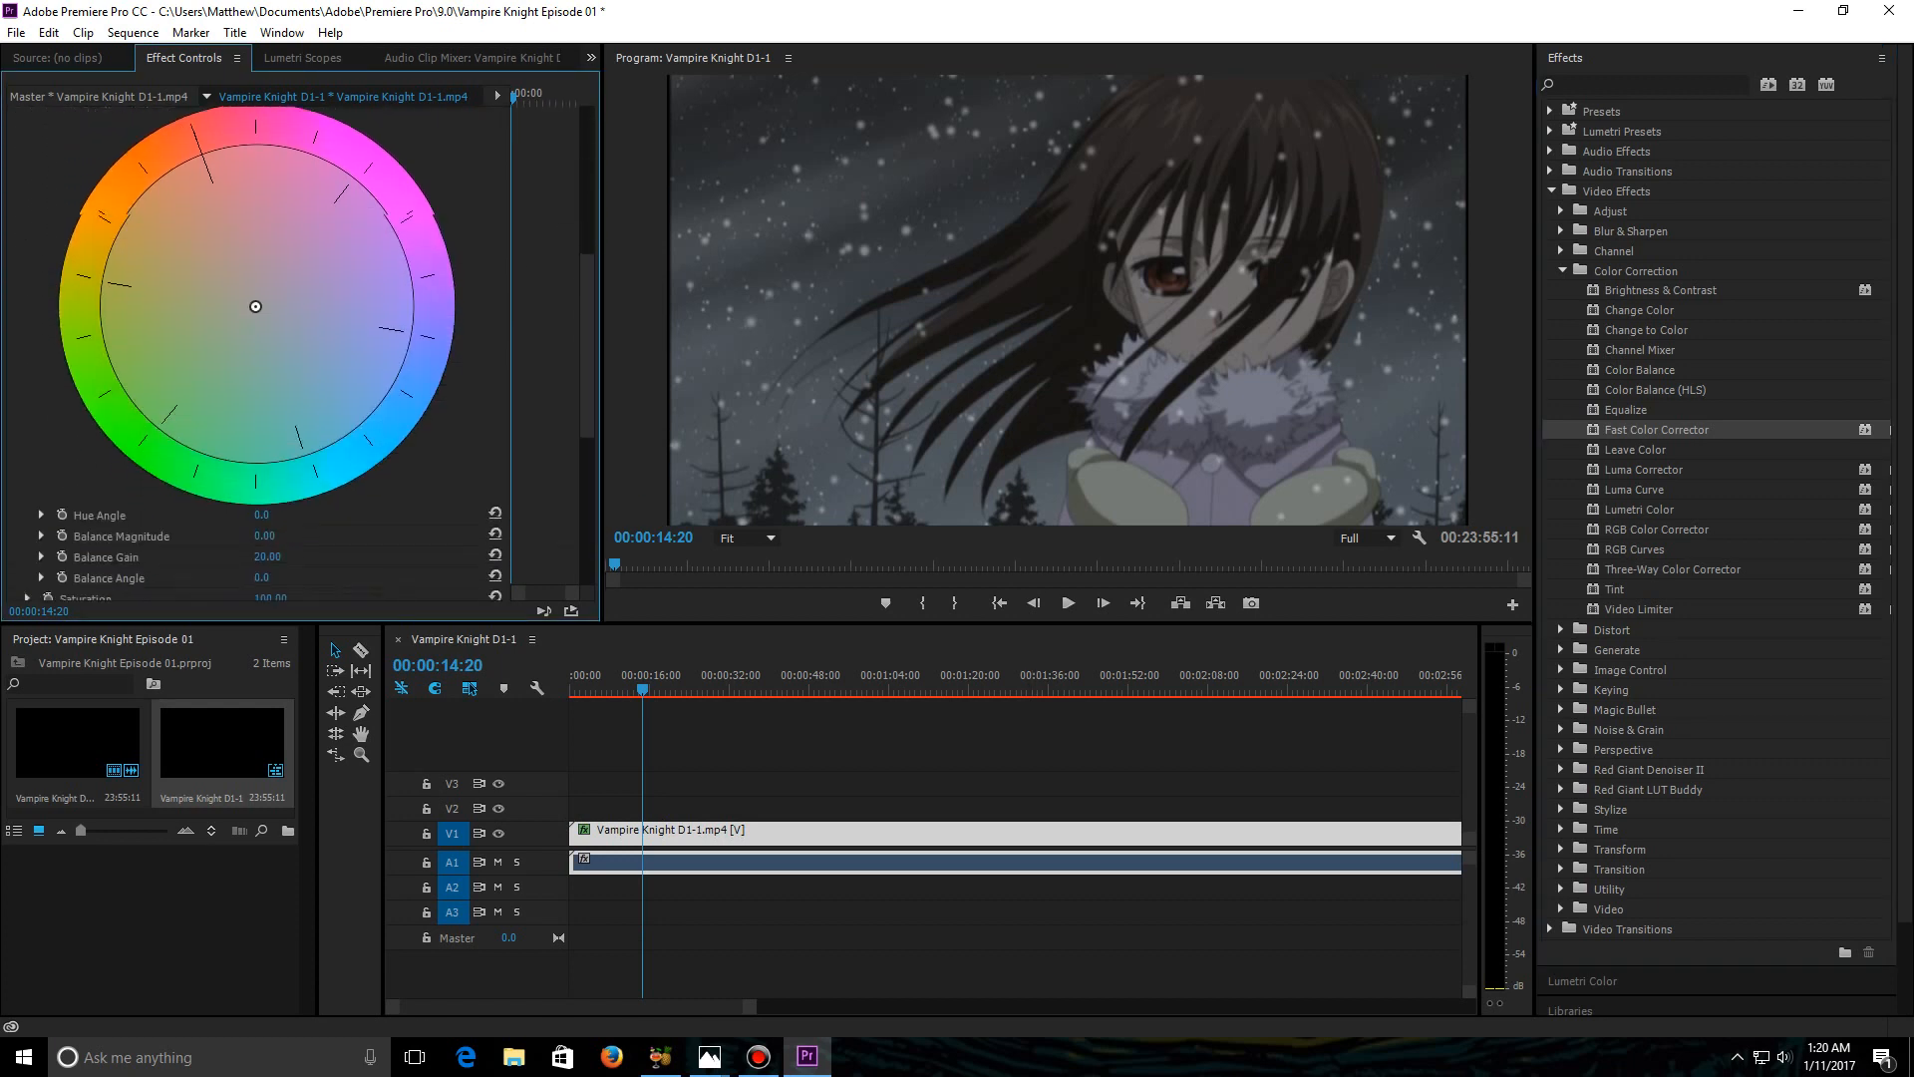
scroll(299, 349, "down", 3)
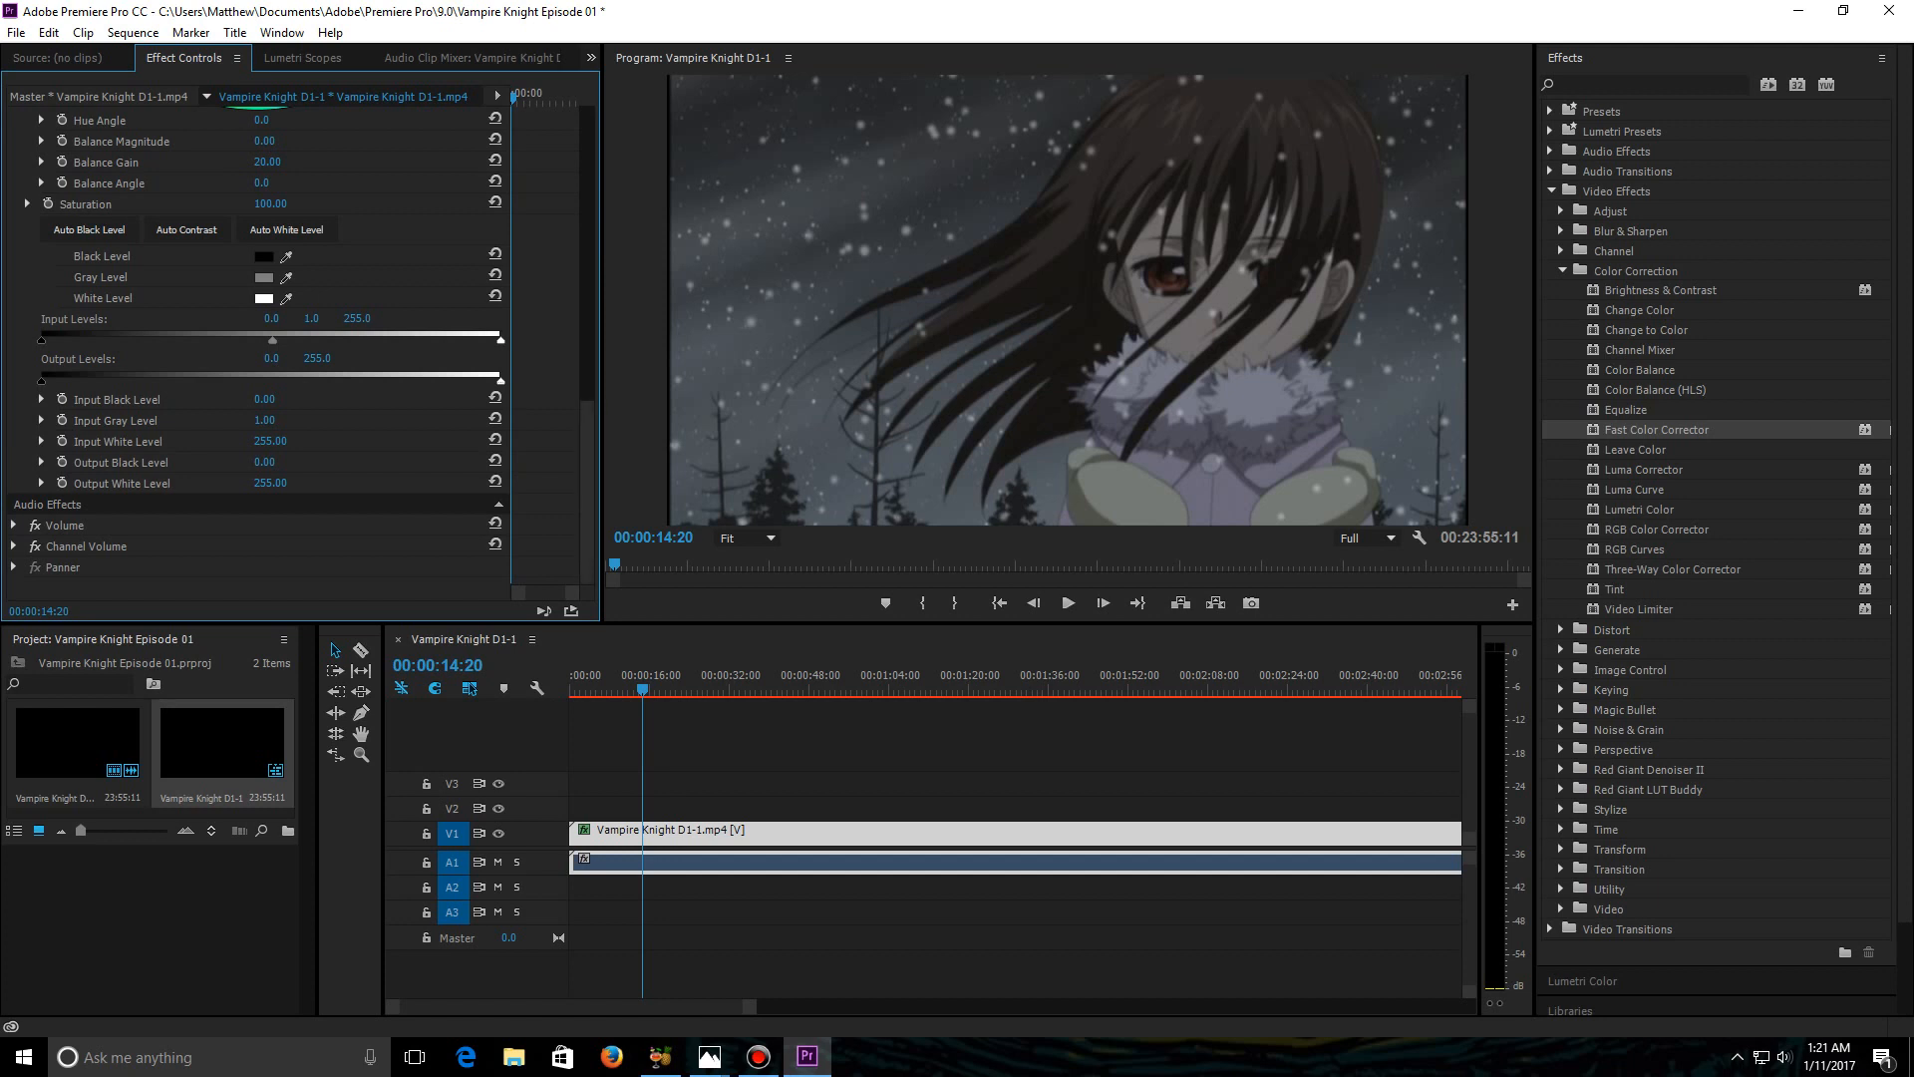
scroll(257, 349, "up", 6)
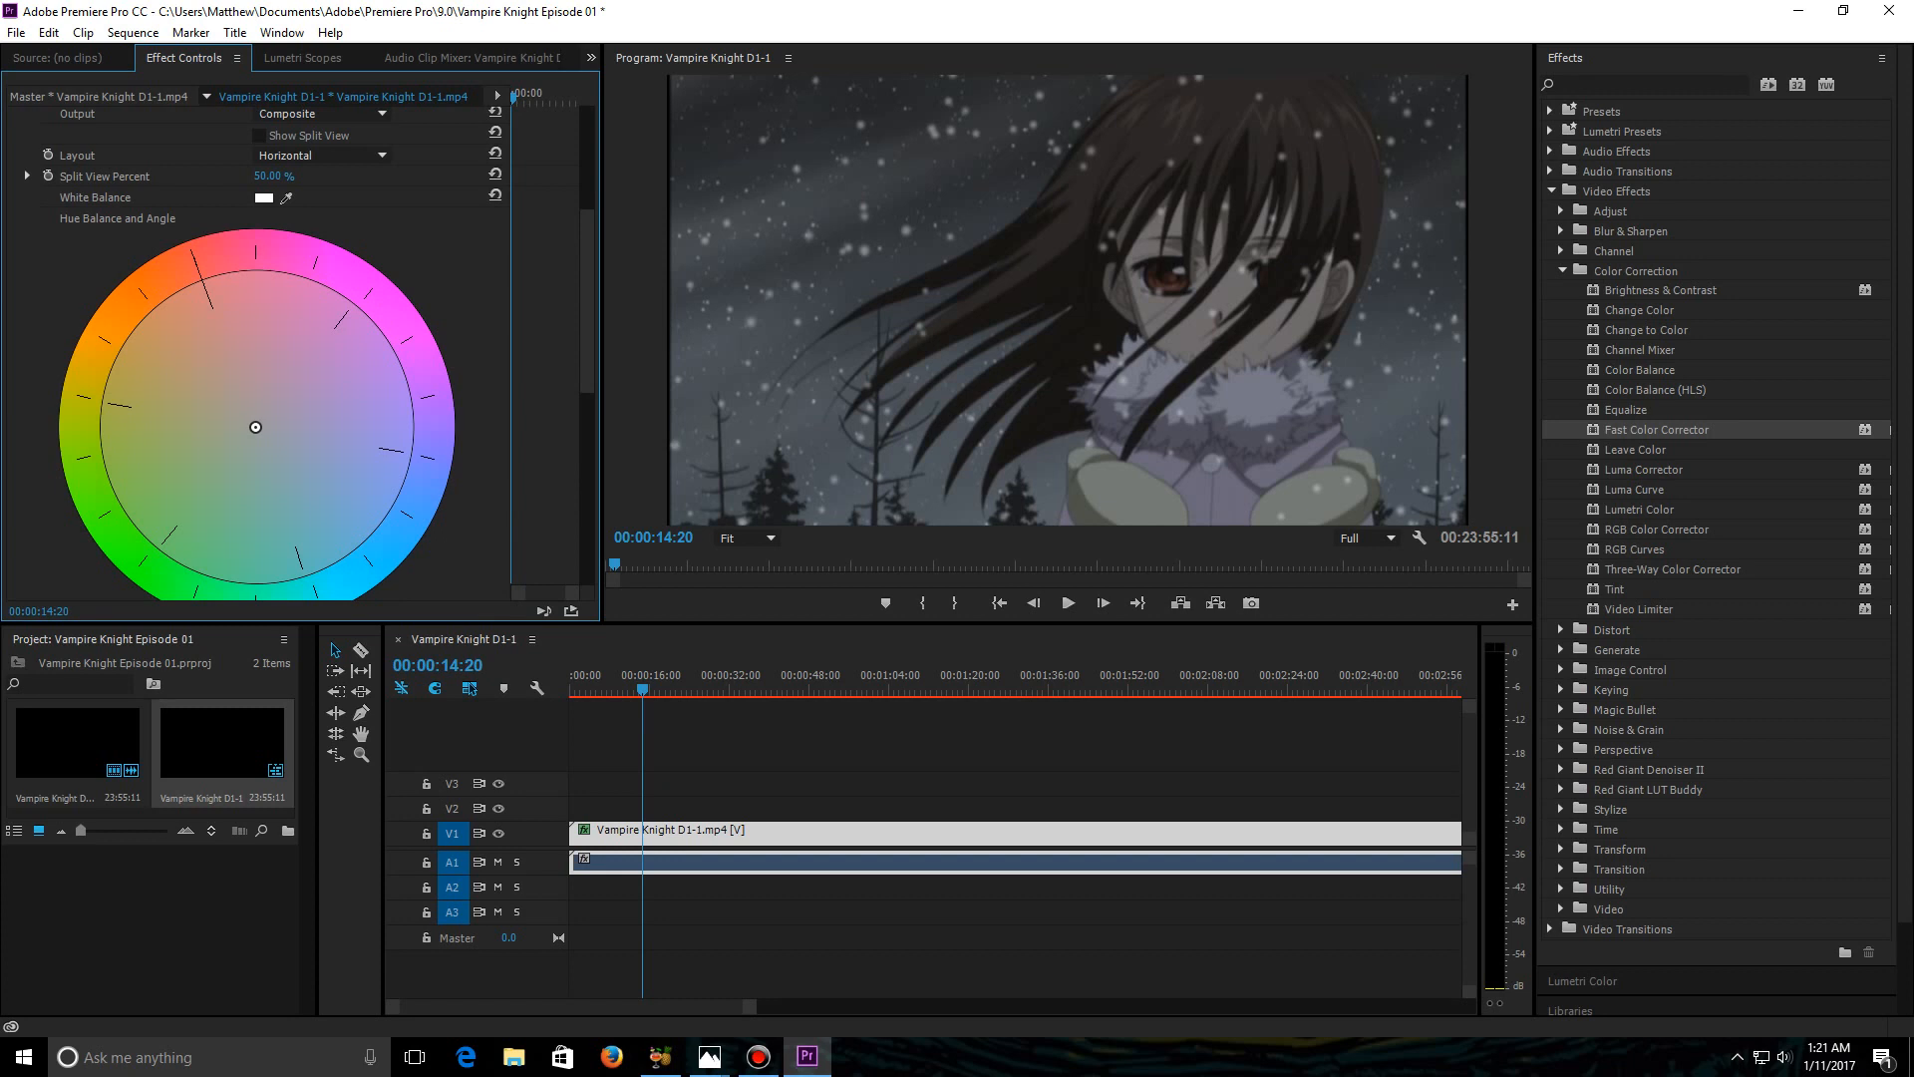
scroll(257, 349, "down", 3)
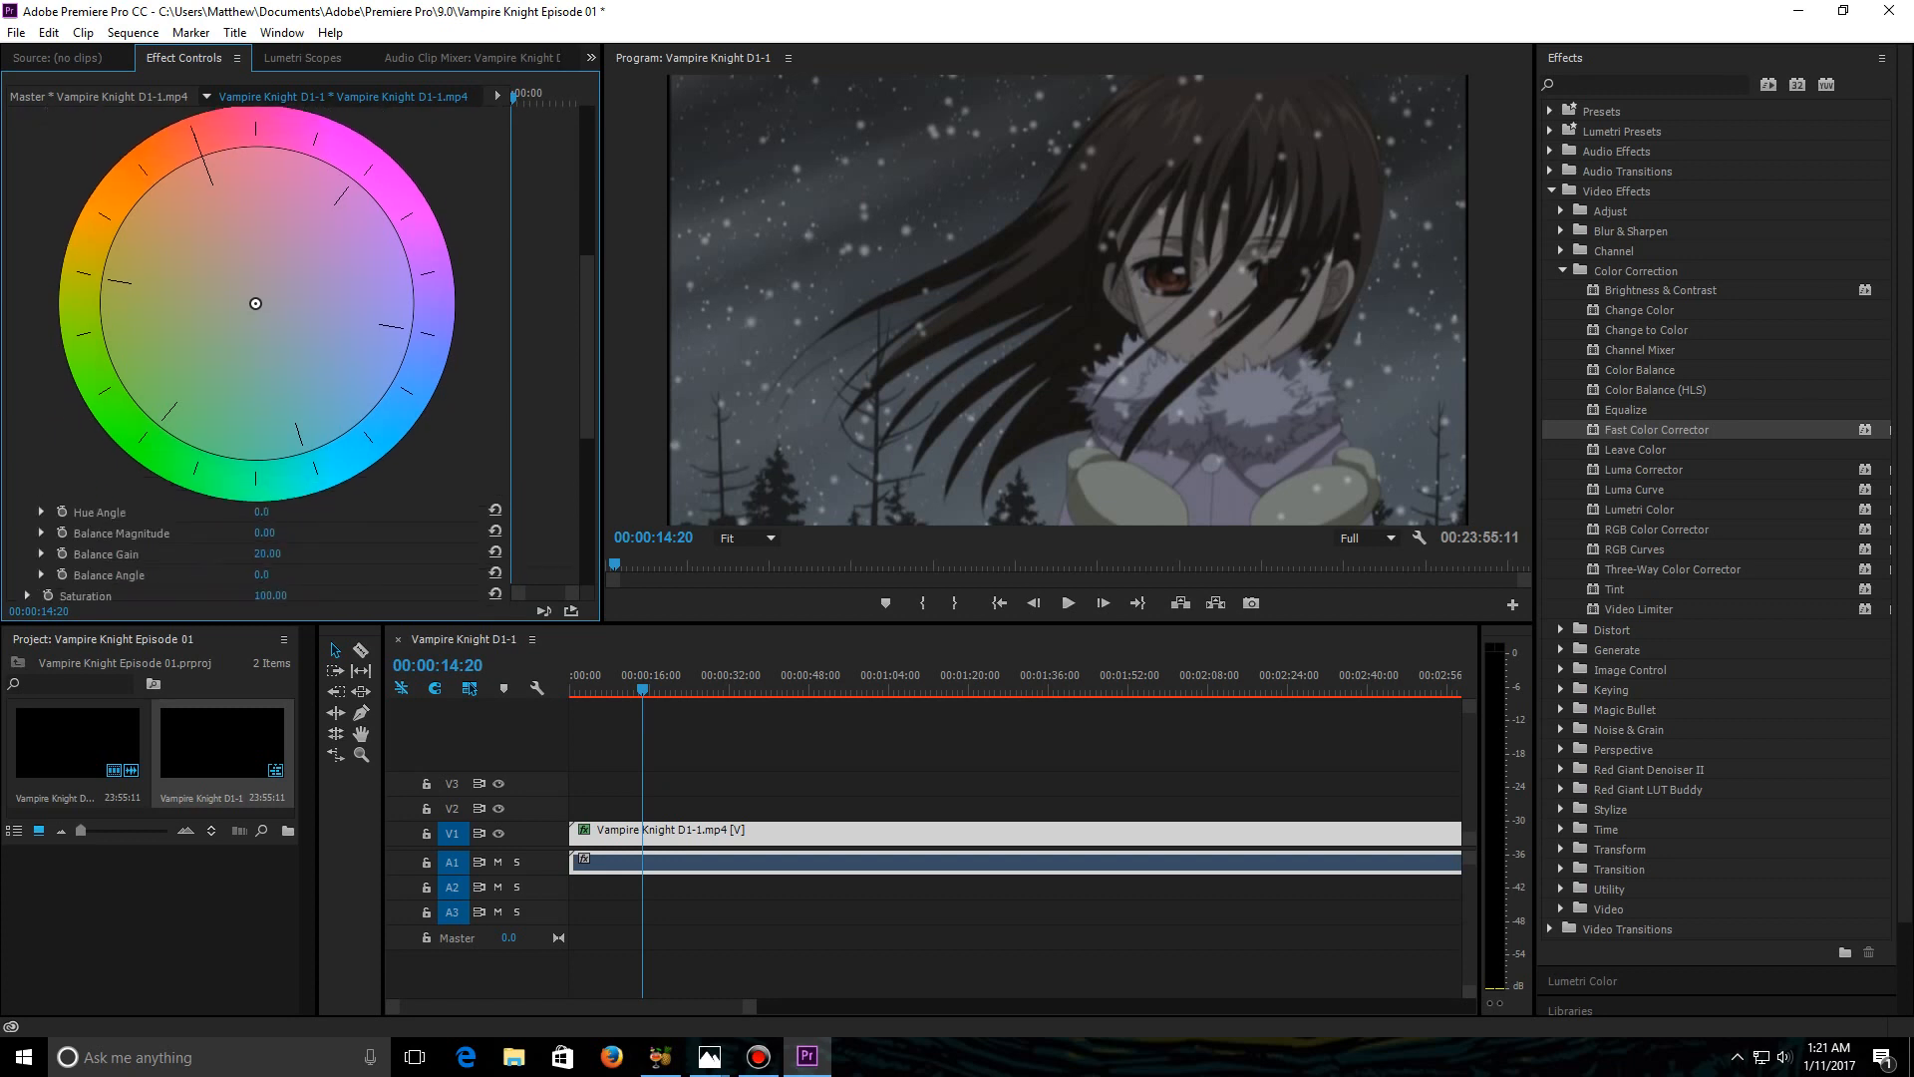
scroll(257, 349, "up", 1)
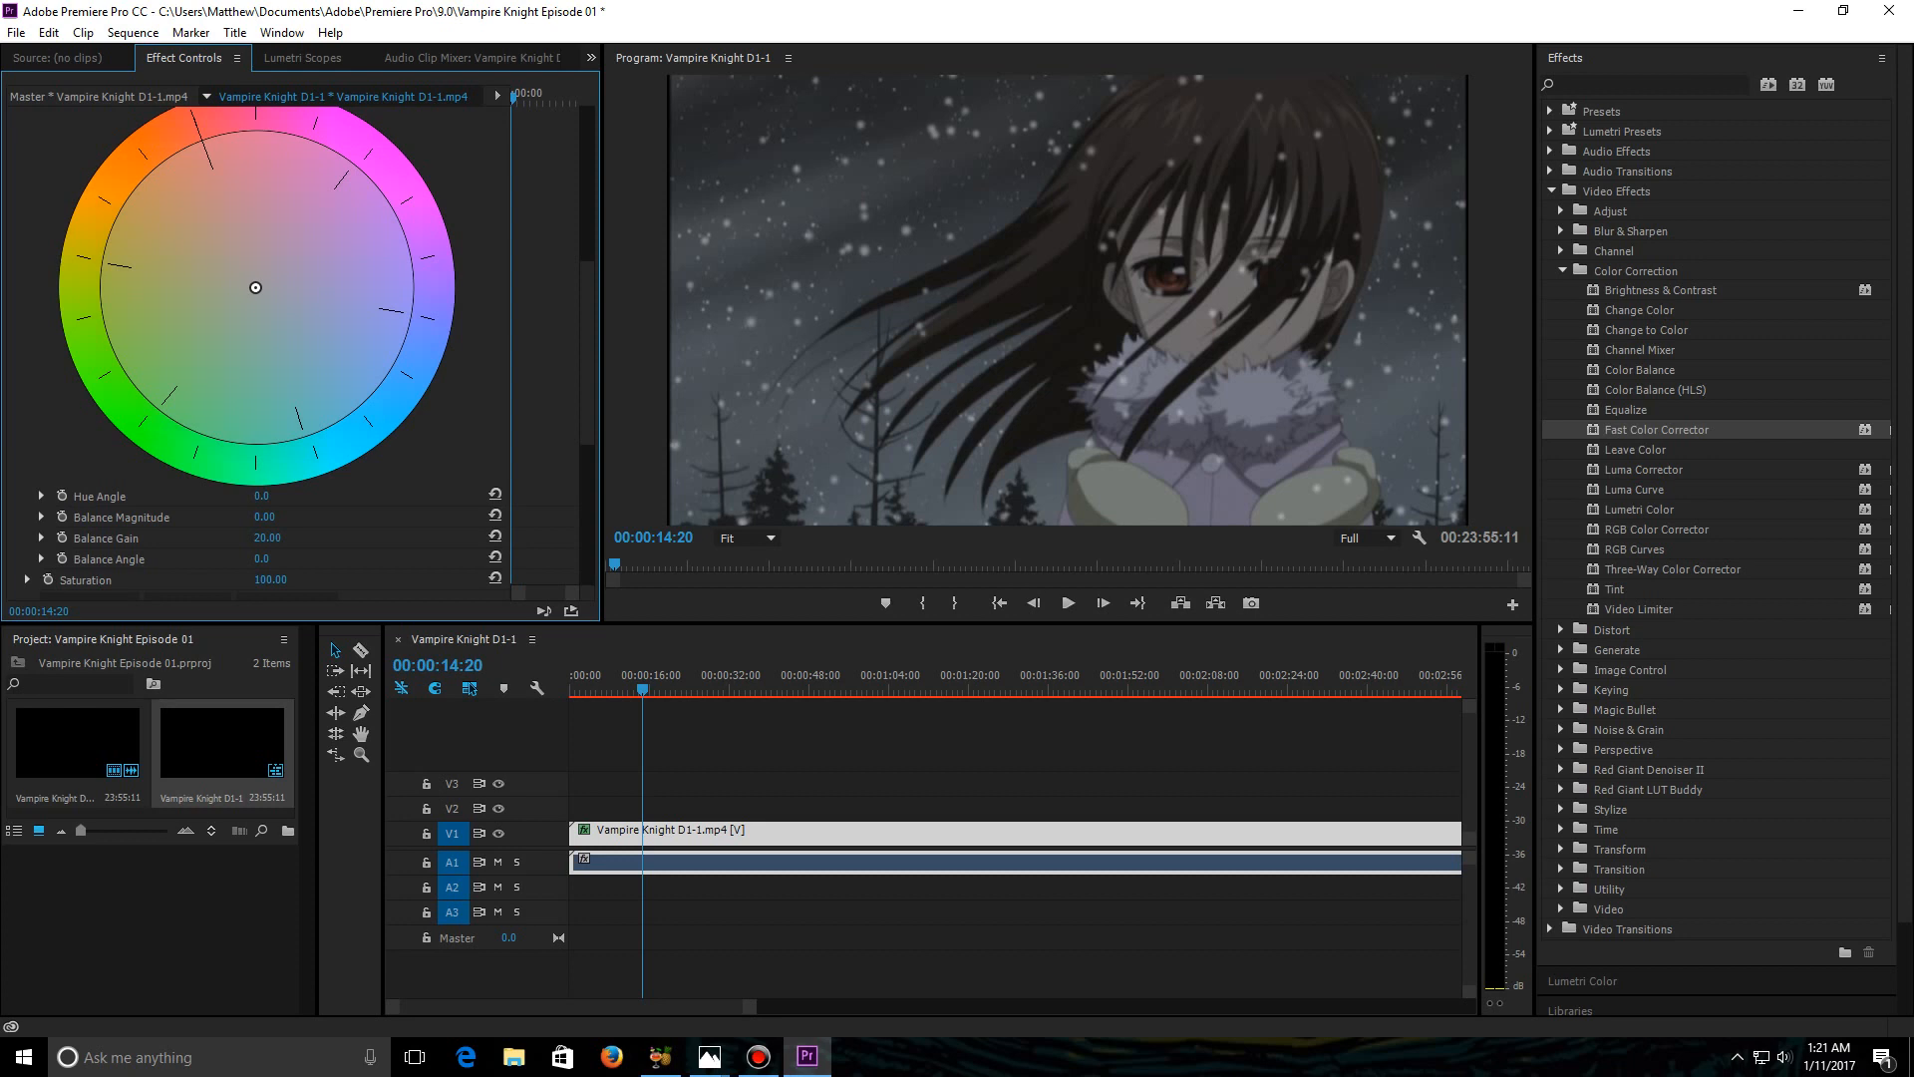
scroll(256, 349, "down", 6)
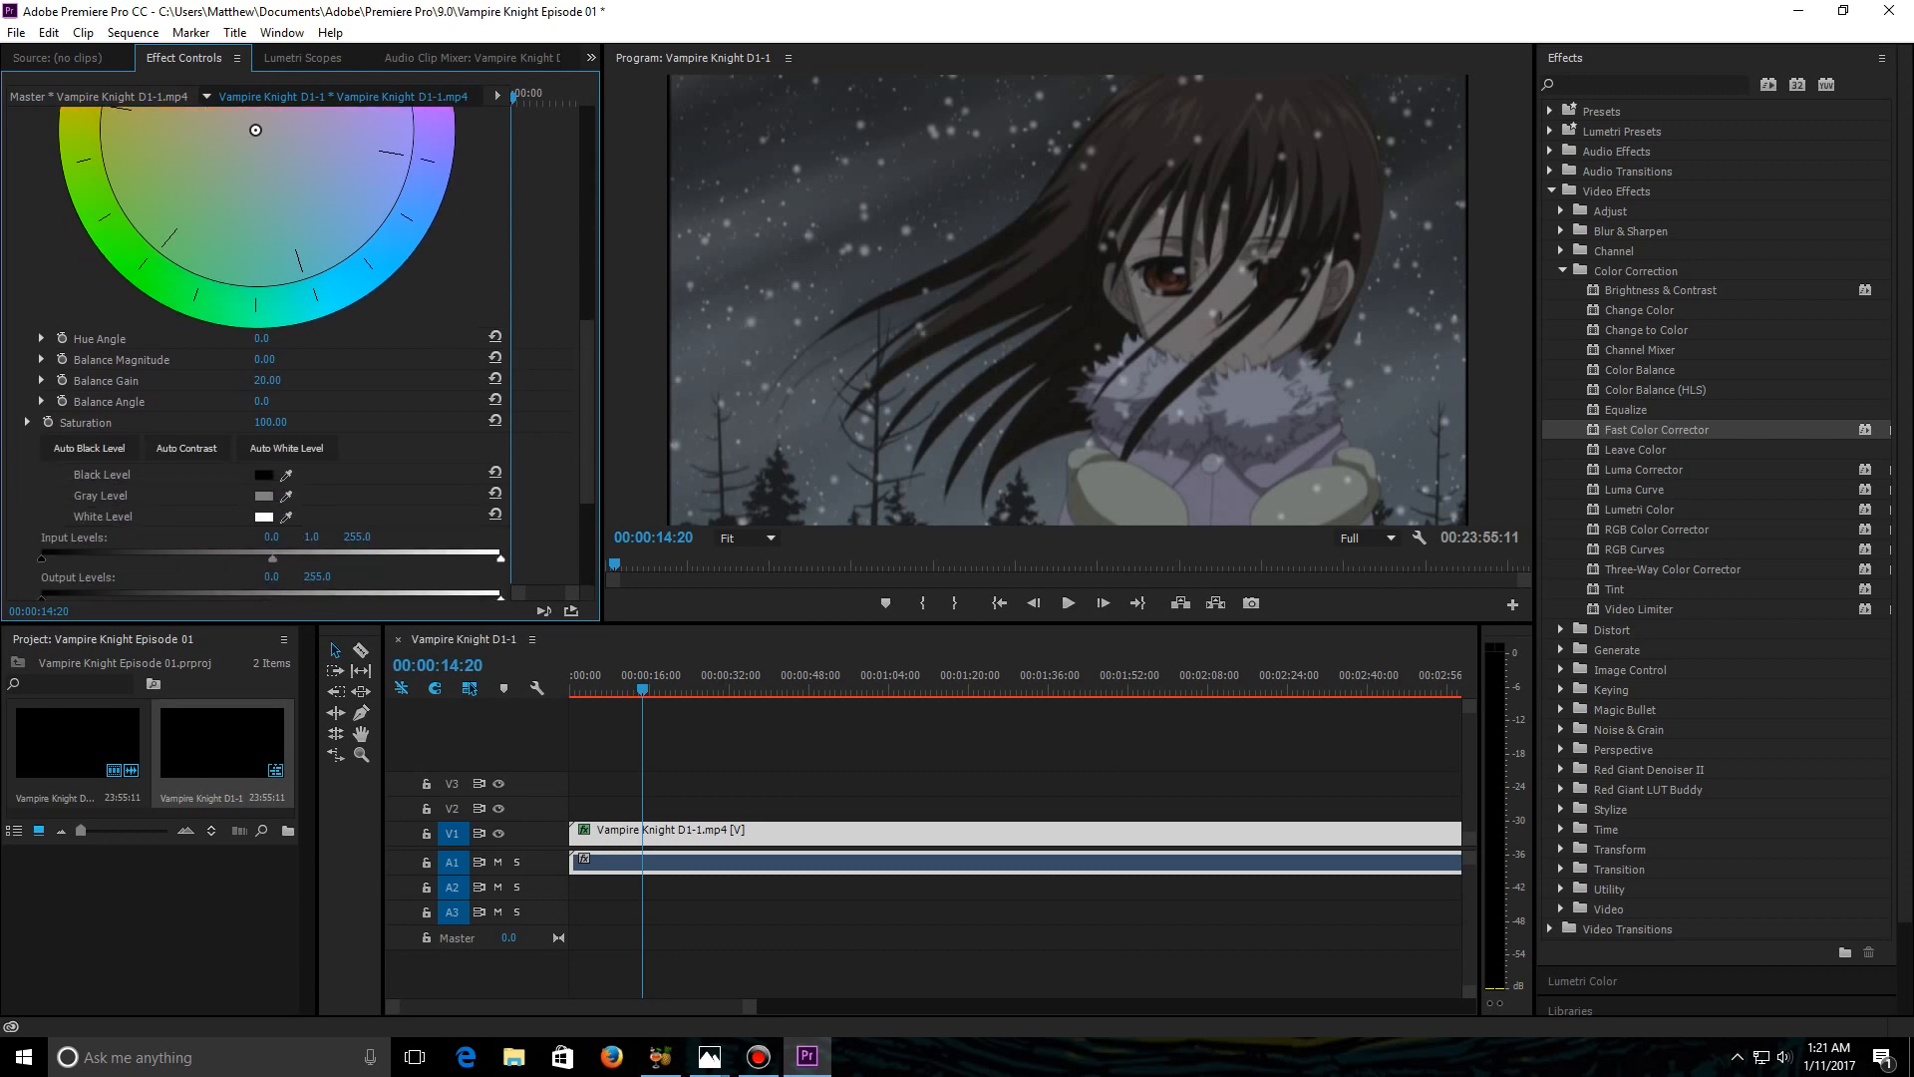
scroll(256, 348, "down", 1)
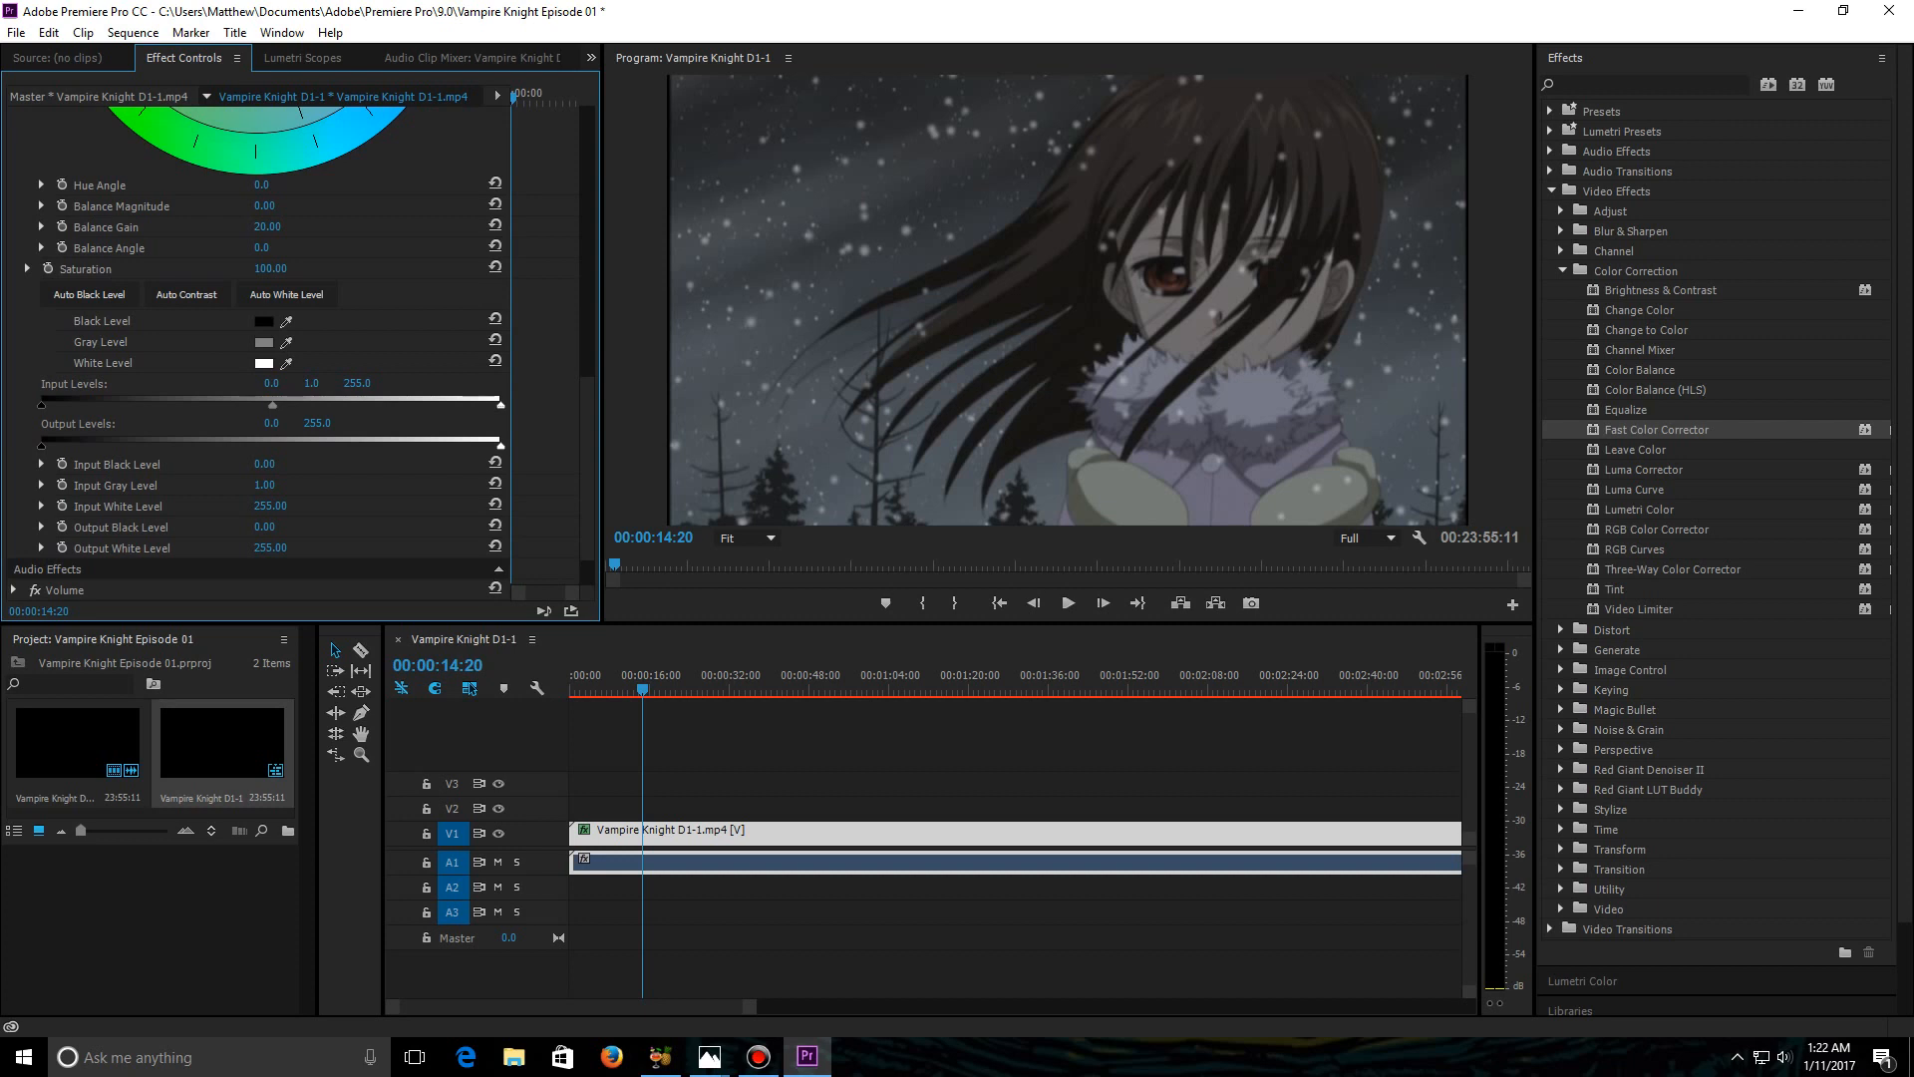
mouse_move(501, 404)
left_mouse_down()
mouse_move(52, 404)
mouse_move(496, 404)
left_mouse_up()
left_click(358, 384)
type("230")
key("Return")
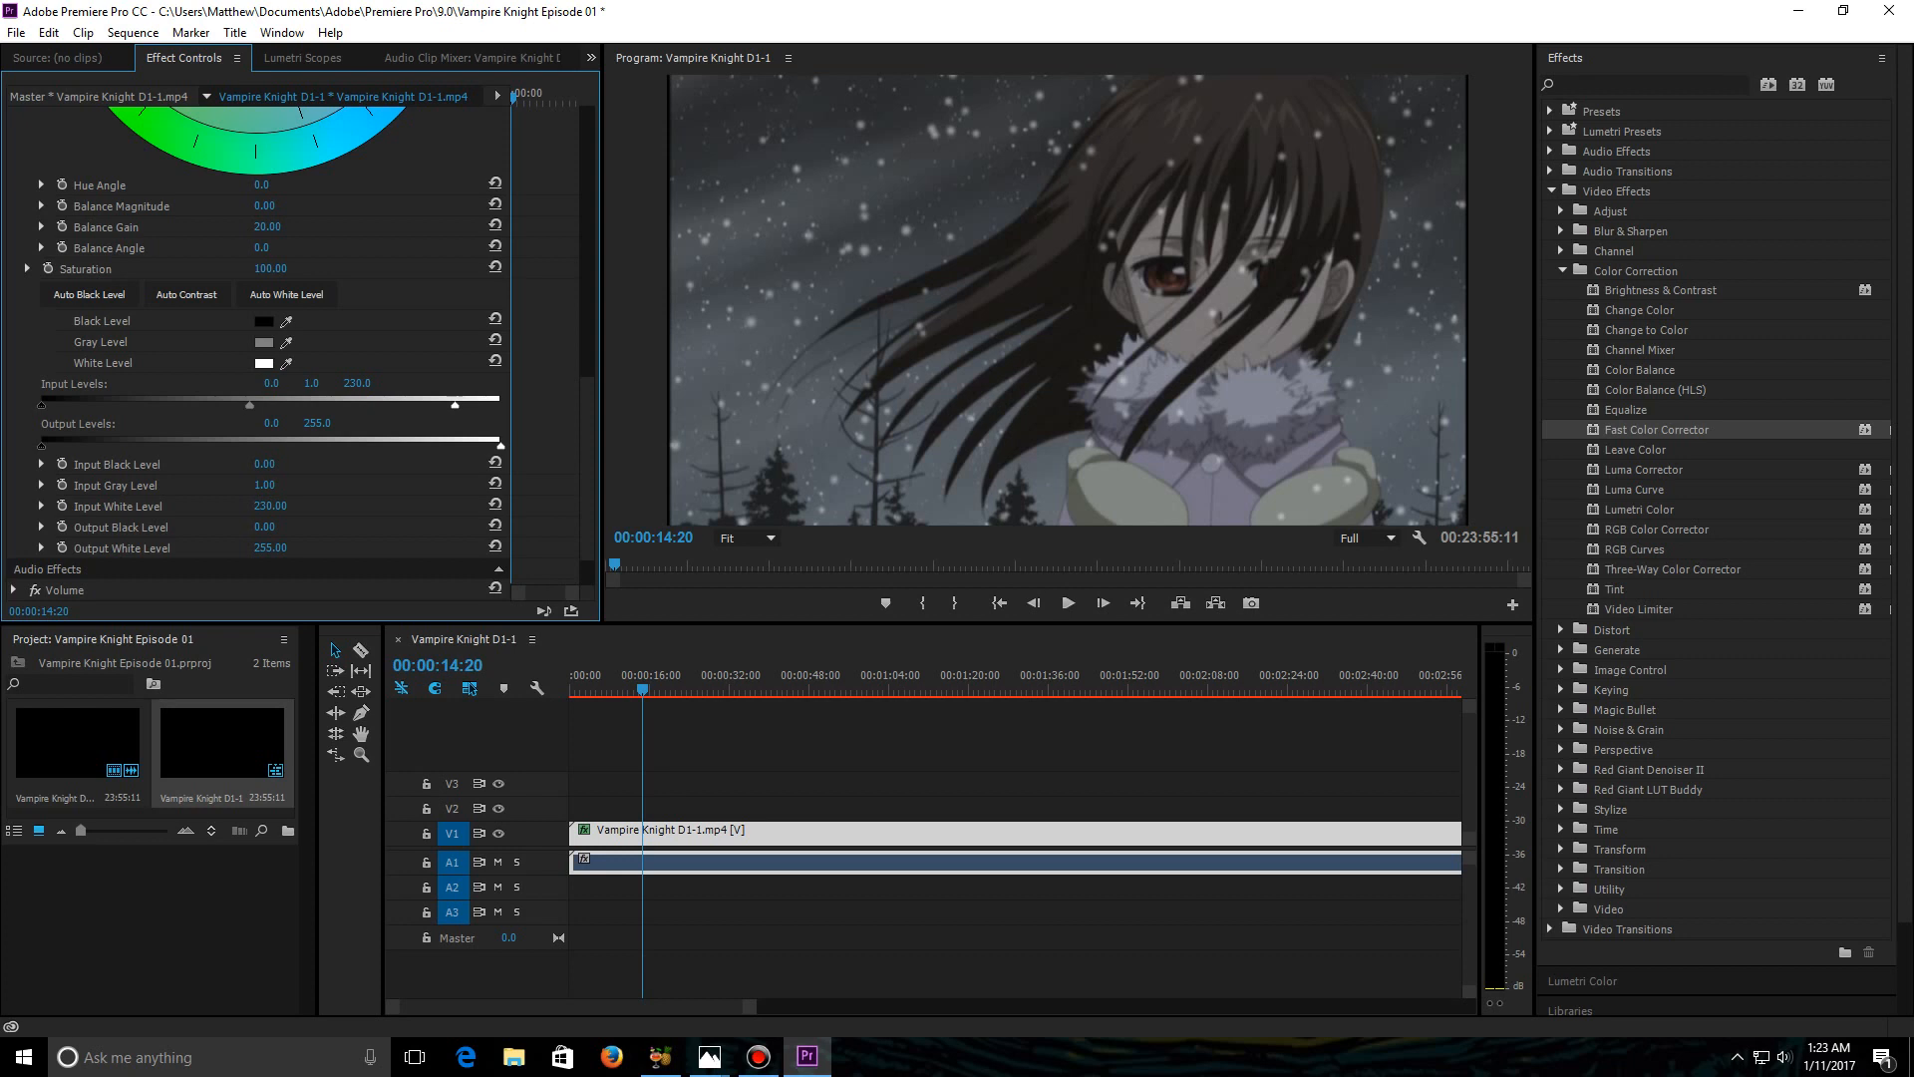
Try input black levels of 8 and 16 in the Fast Color Corrector.
left_click_drag(41, 404, 55, 404)
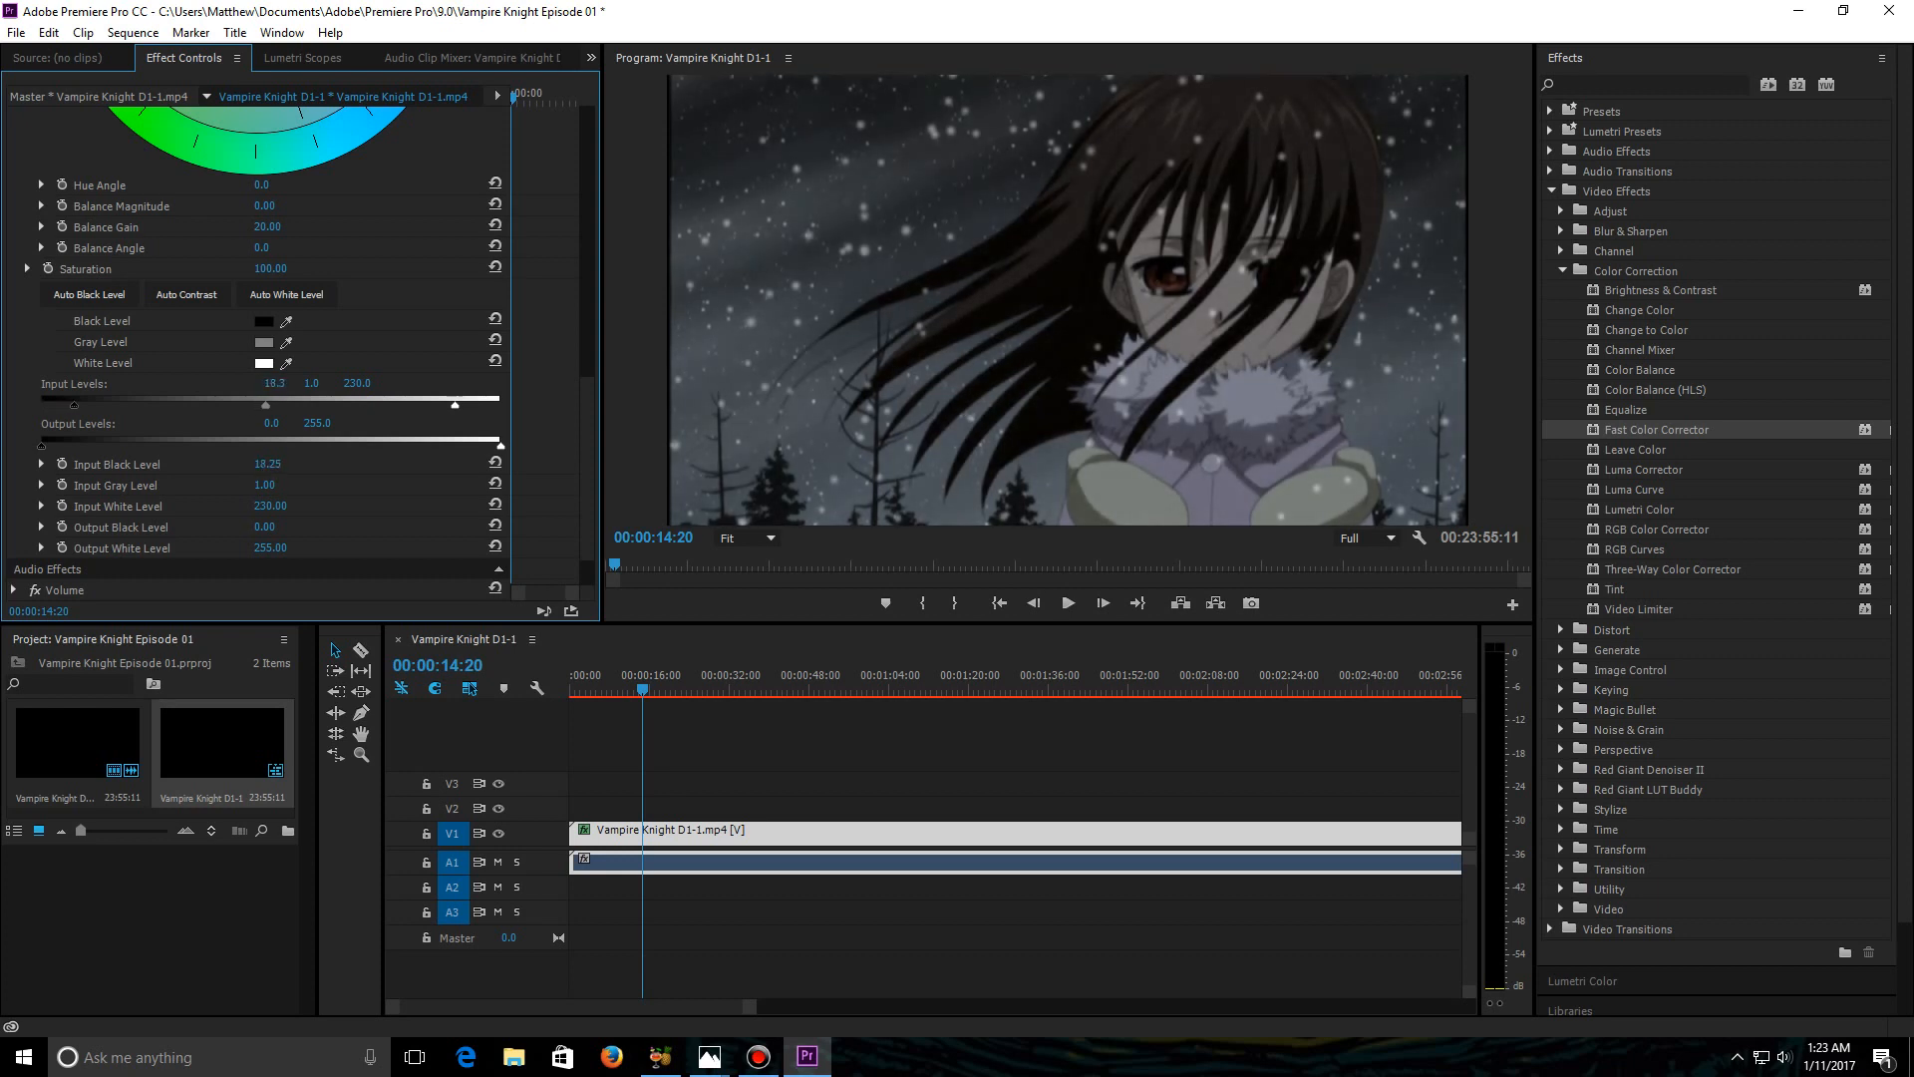
left_click_drag(80, 405, 90, 404)
left_click(275, 384)
type("8")
key("Return")
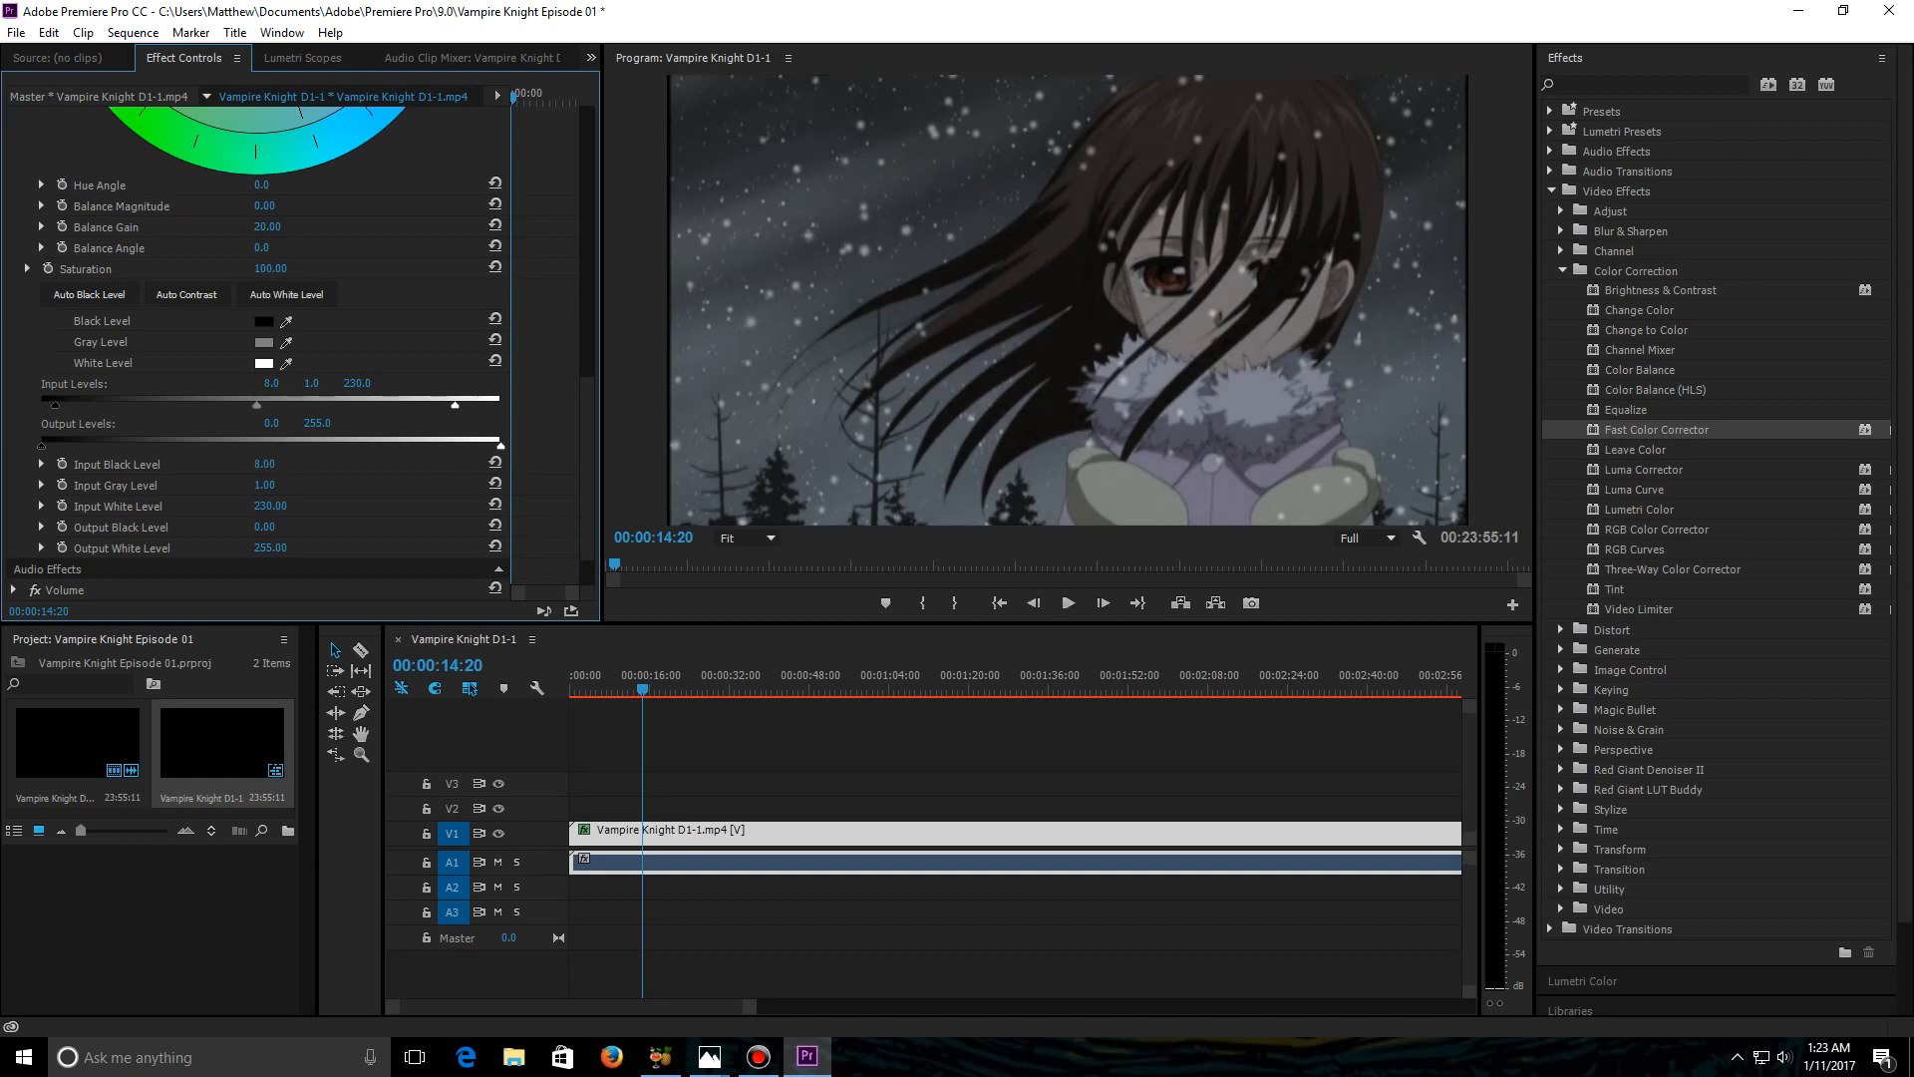
left_click(273, 384)
type("16")
key("Return")
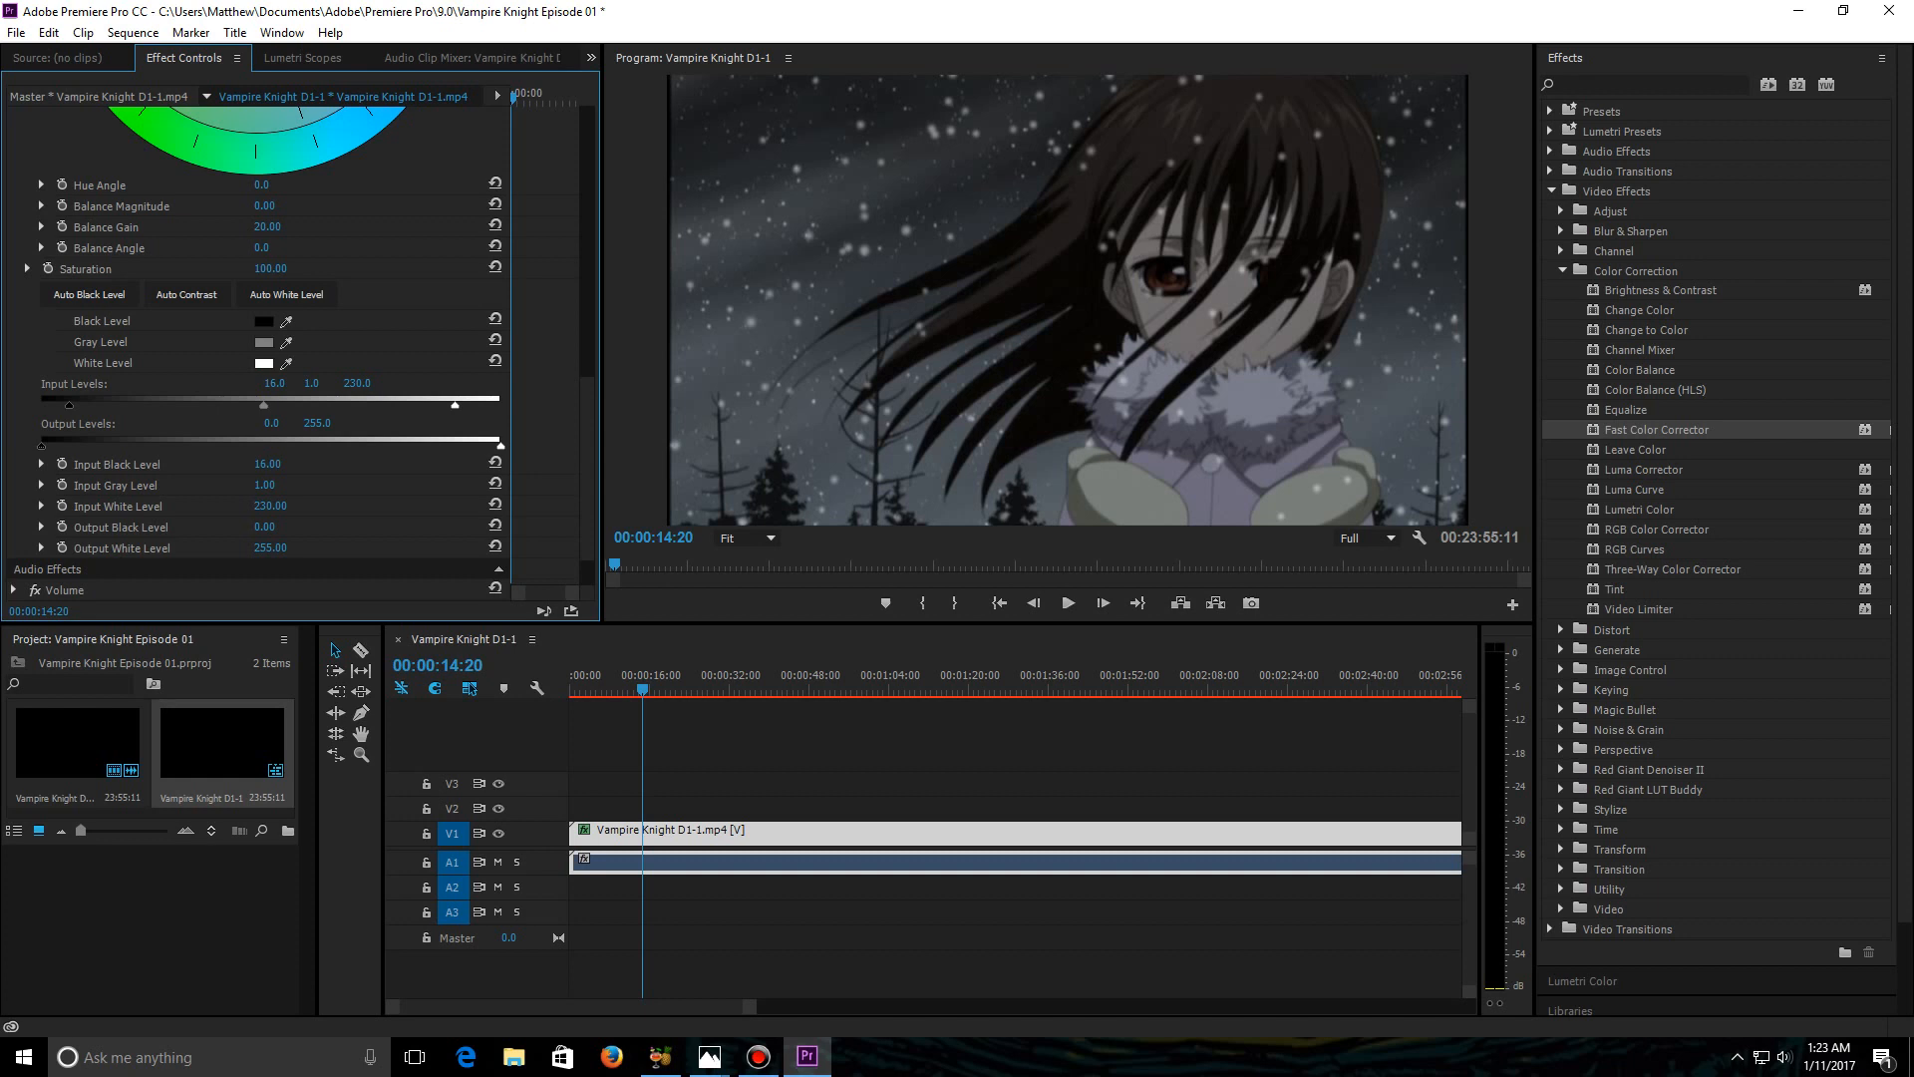
Set the Fast Color Corrector's input black level to 23.
left_click(274, 384)
type("23")
key("Return")
Adjust the Fast Color Corrector's saturation, trying 150 and 125, and collapse the effect's settings.
scroll(299, 349, "up", 3)
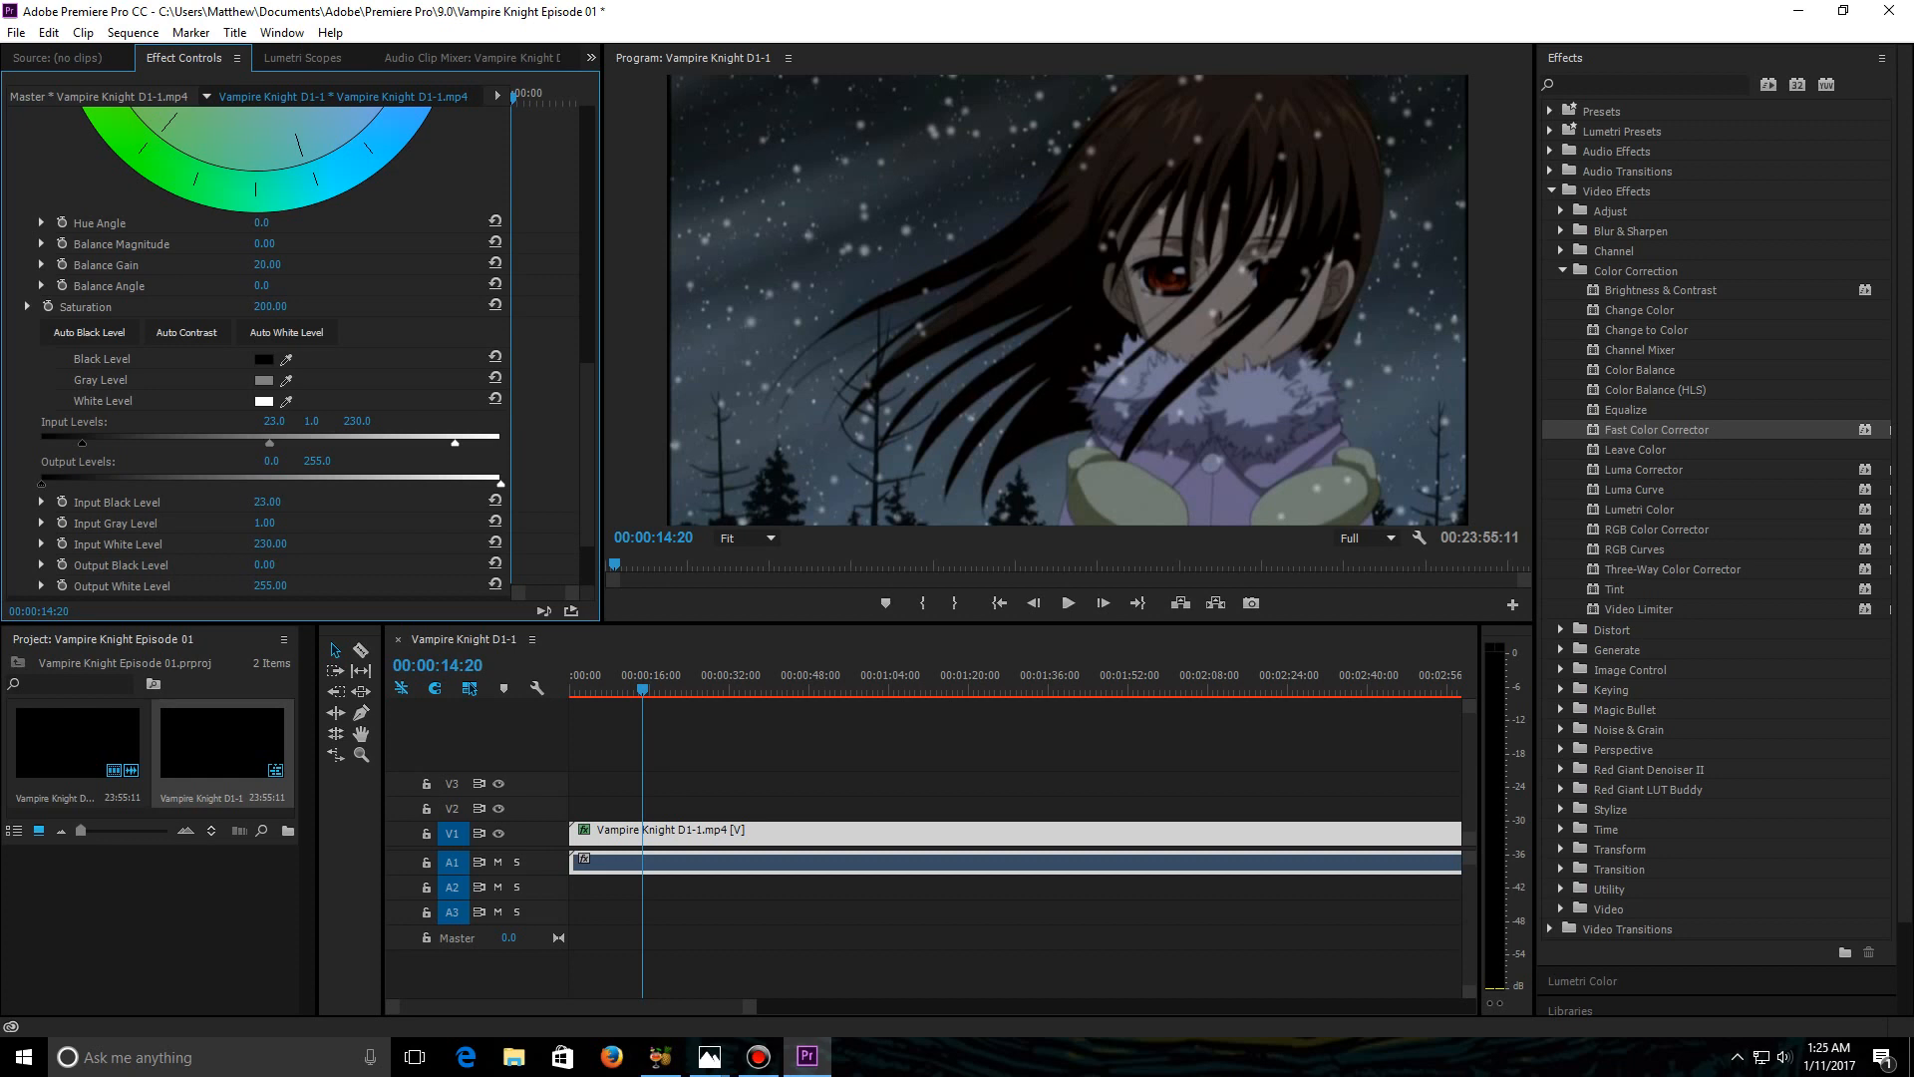
left_click(270, 307)
type("150")
key("Return")
left_click(271, 307)
type("125")
key("Return")
left_click(496, 306)
scroll(299, 349, "up", 6)
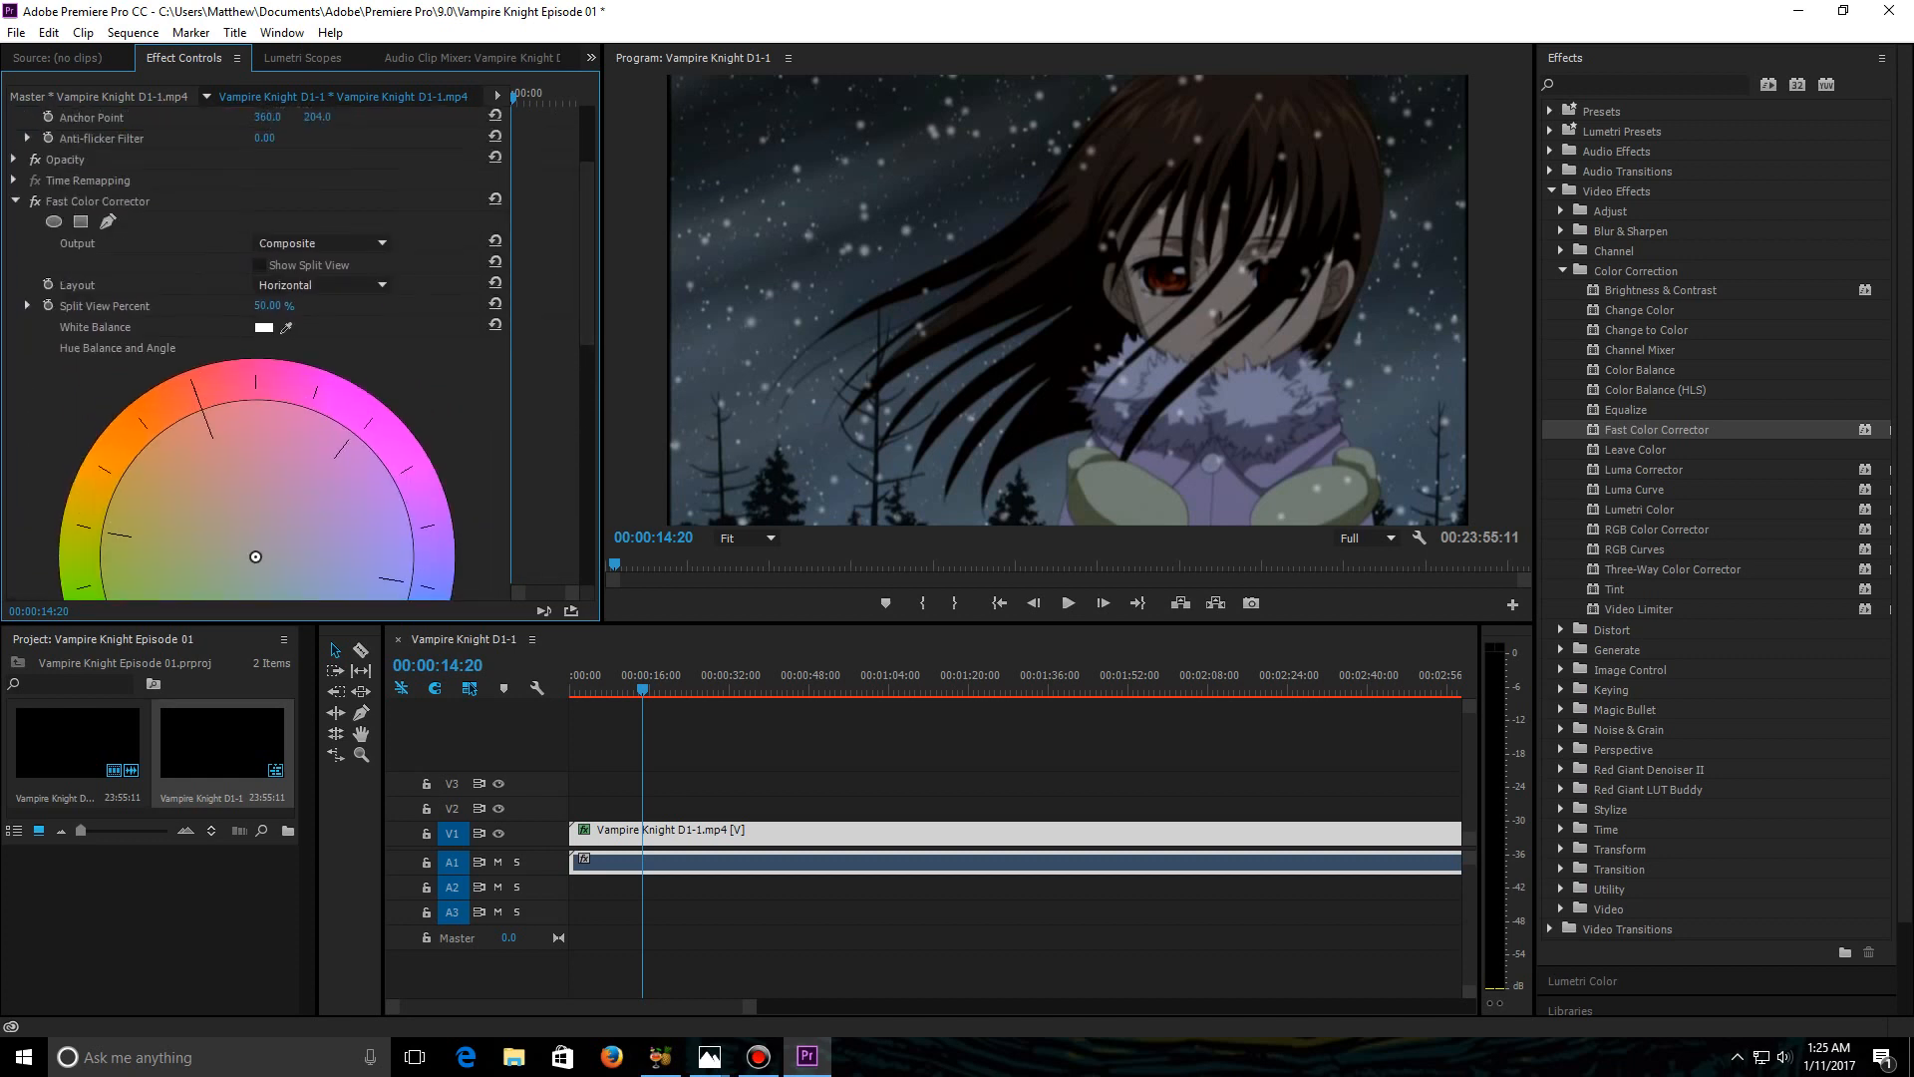
left_click(15, 201)
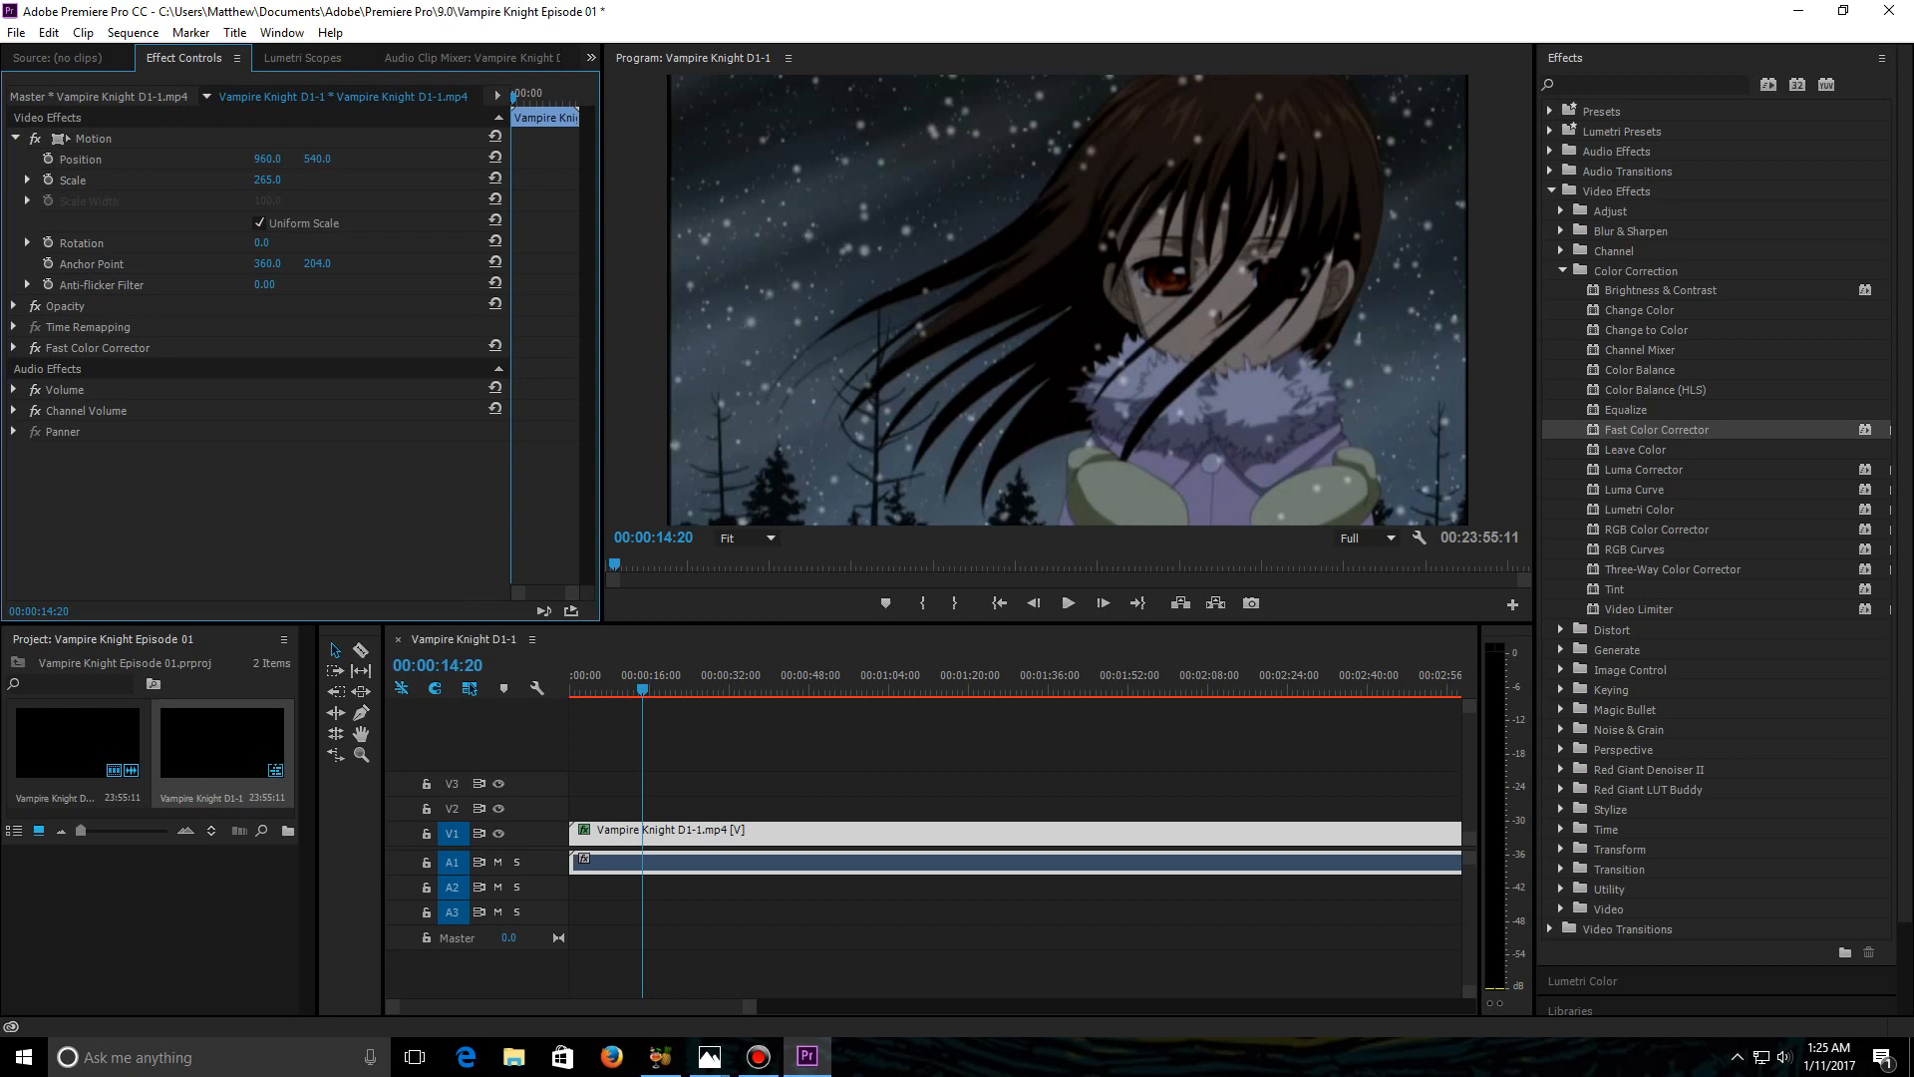
Expand the Fast Color Corrector's settings and review its saturation and input levels.
left_click(13, 346)
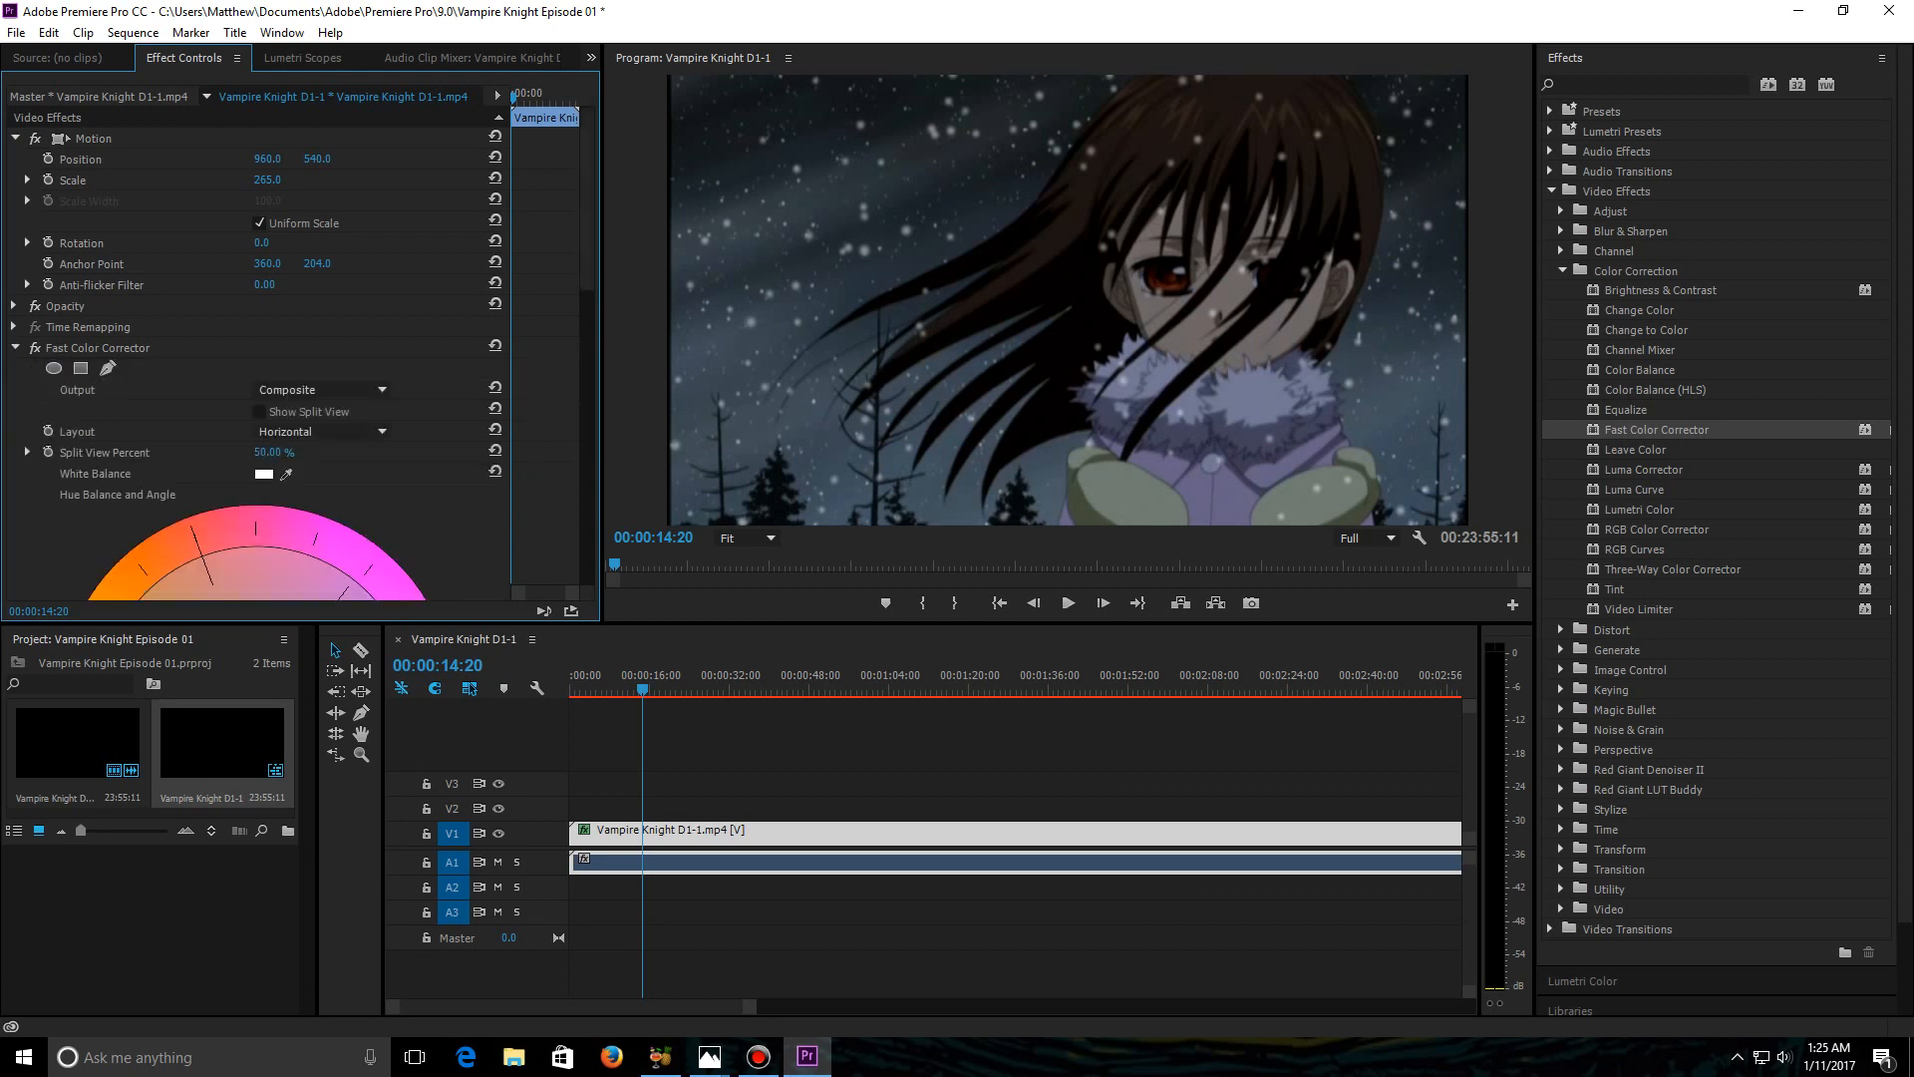
scroll(299, 349, "down", 10)
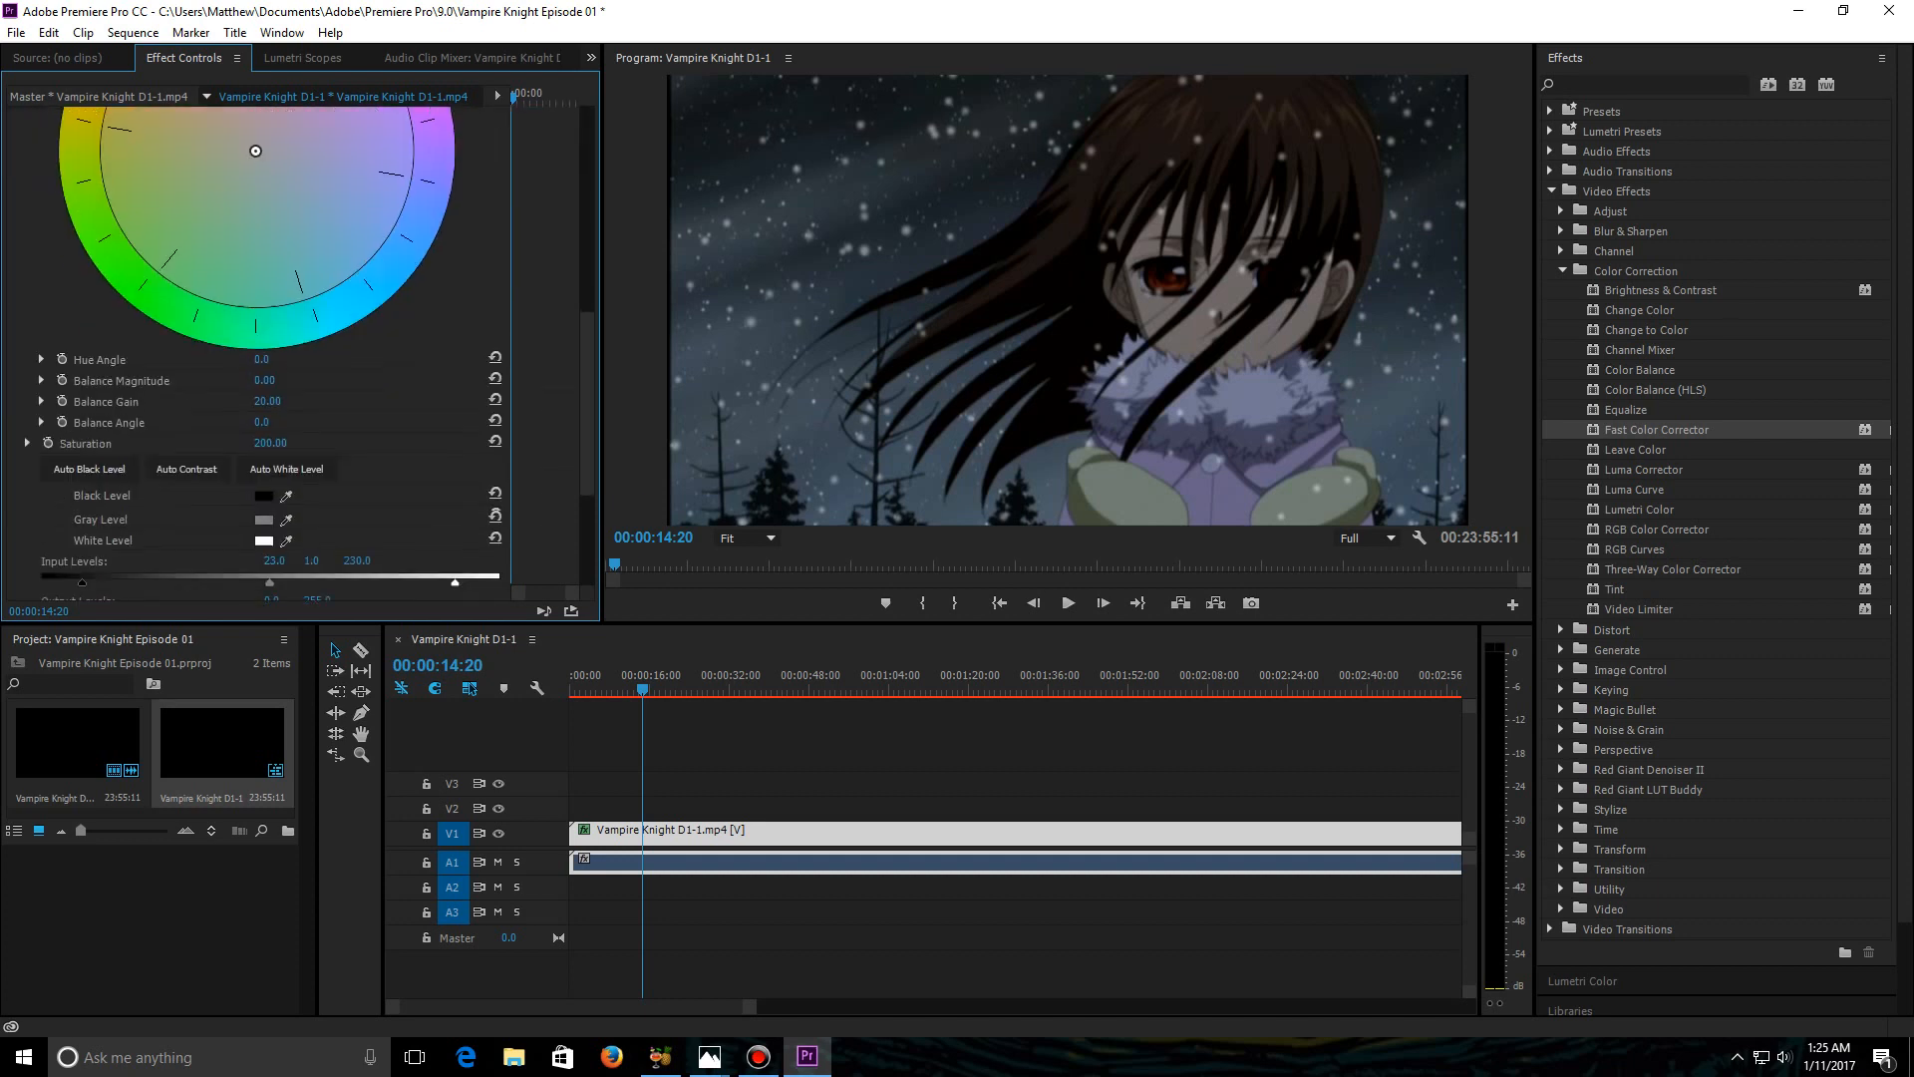
scroll(299, 349, "down", 1)
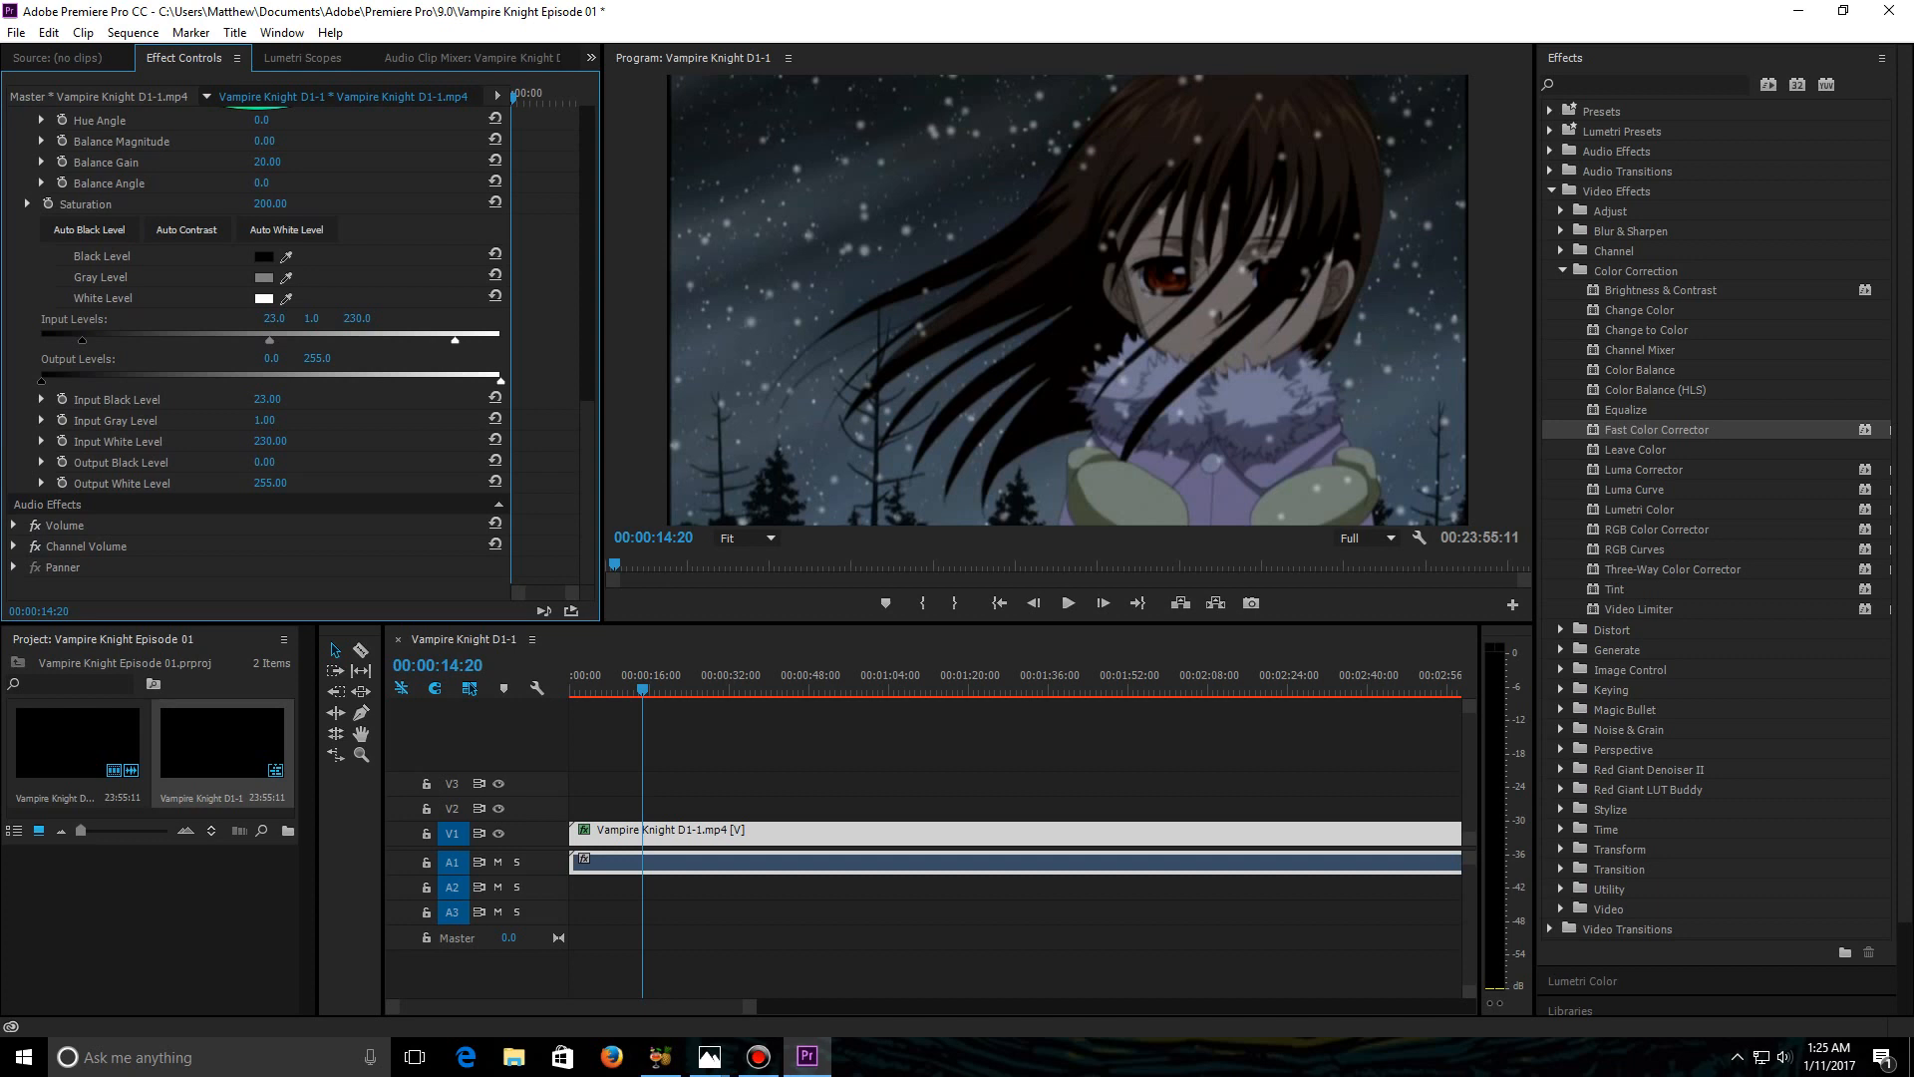
Apply the Unsharp Mask effect from Blur & Sharpen to the Vampire Knight D1-1.mp4 clip and bring its settings into view.
left_click(1562, 271)
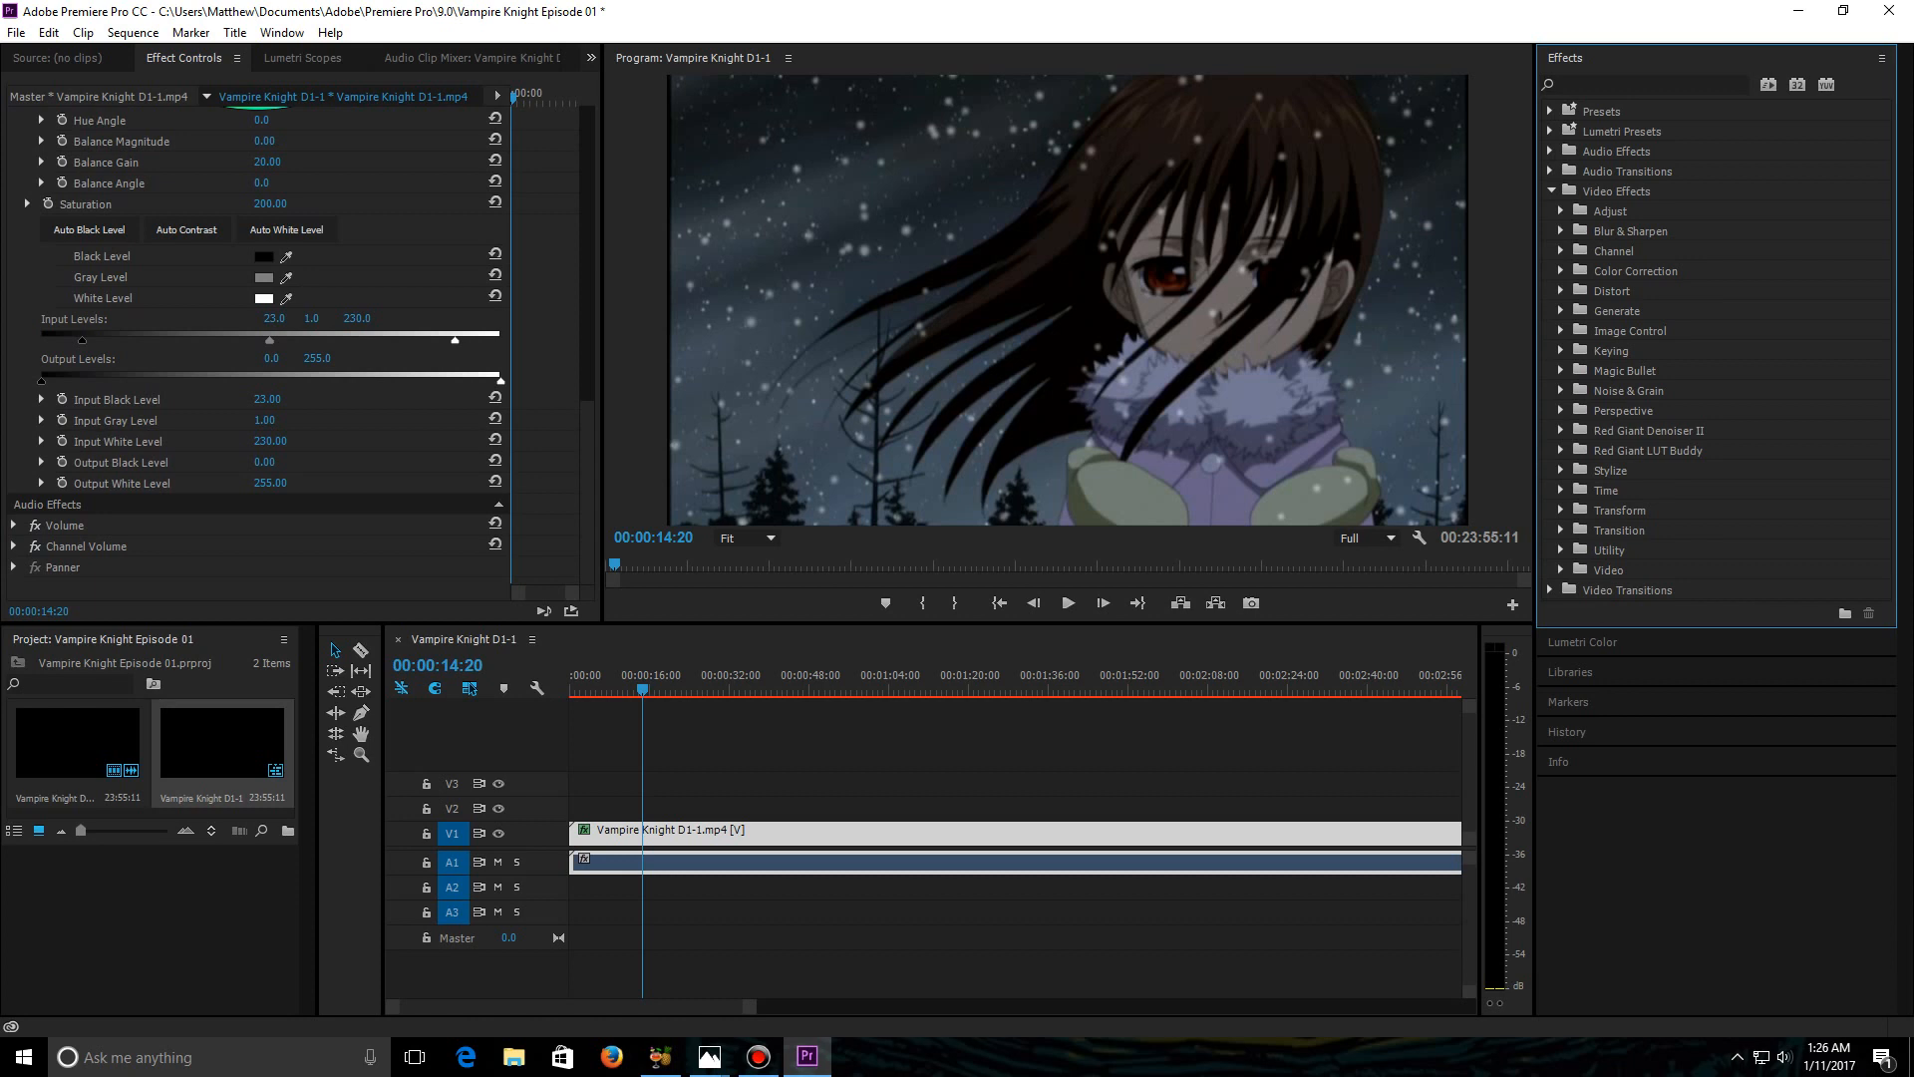
left_click(1561, 231)
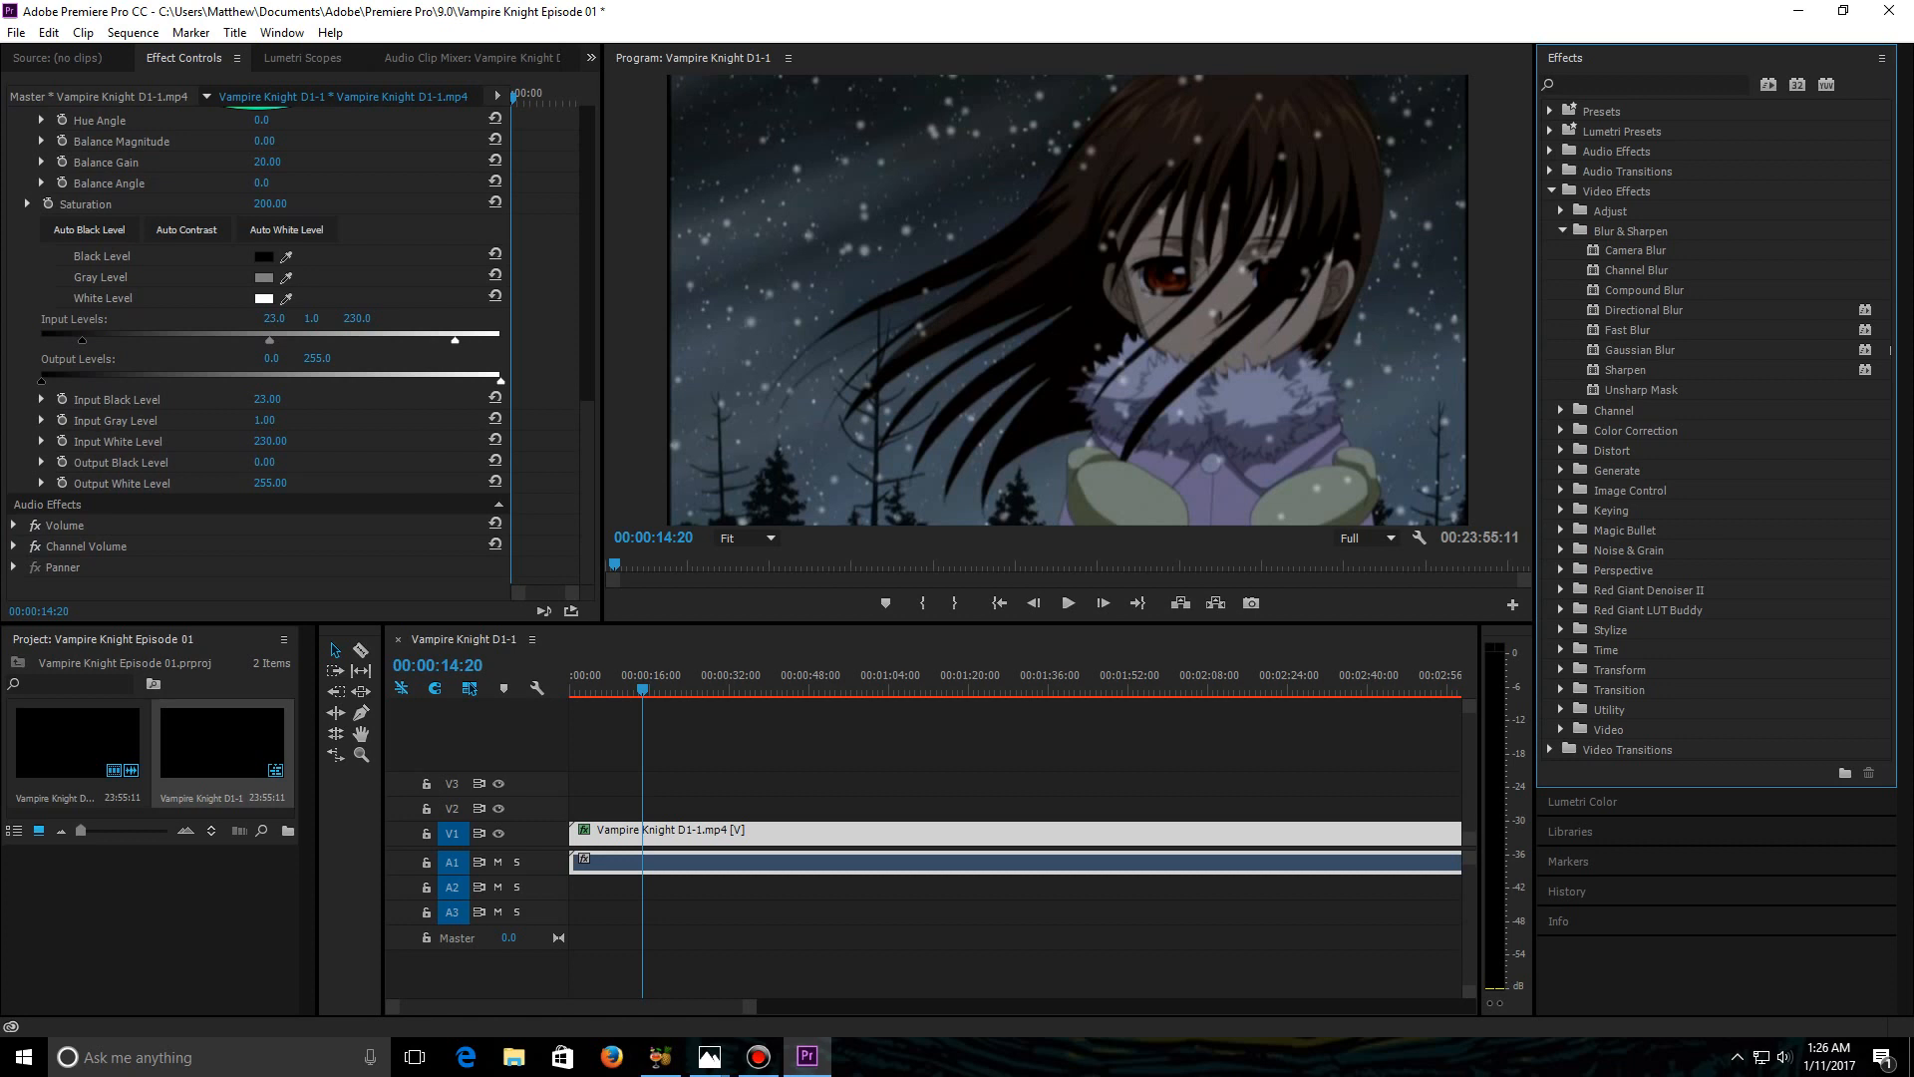
left_click(1640, 390)
left_click_drag(1640, 389, 840, 833)
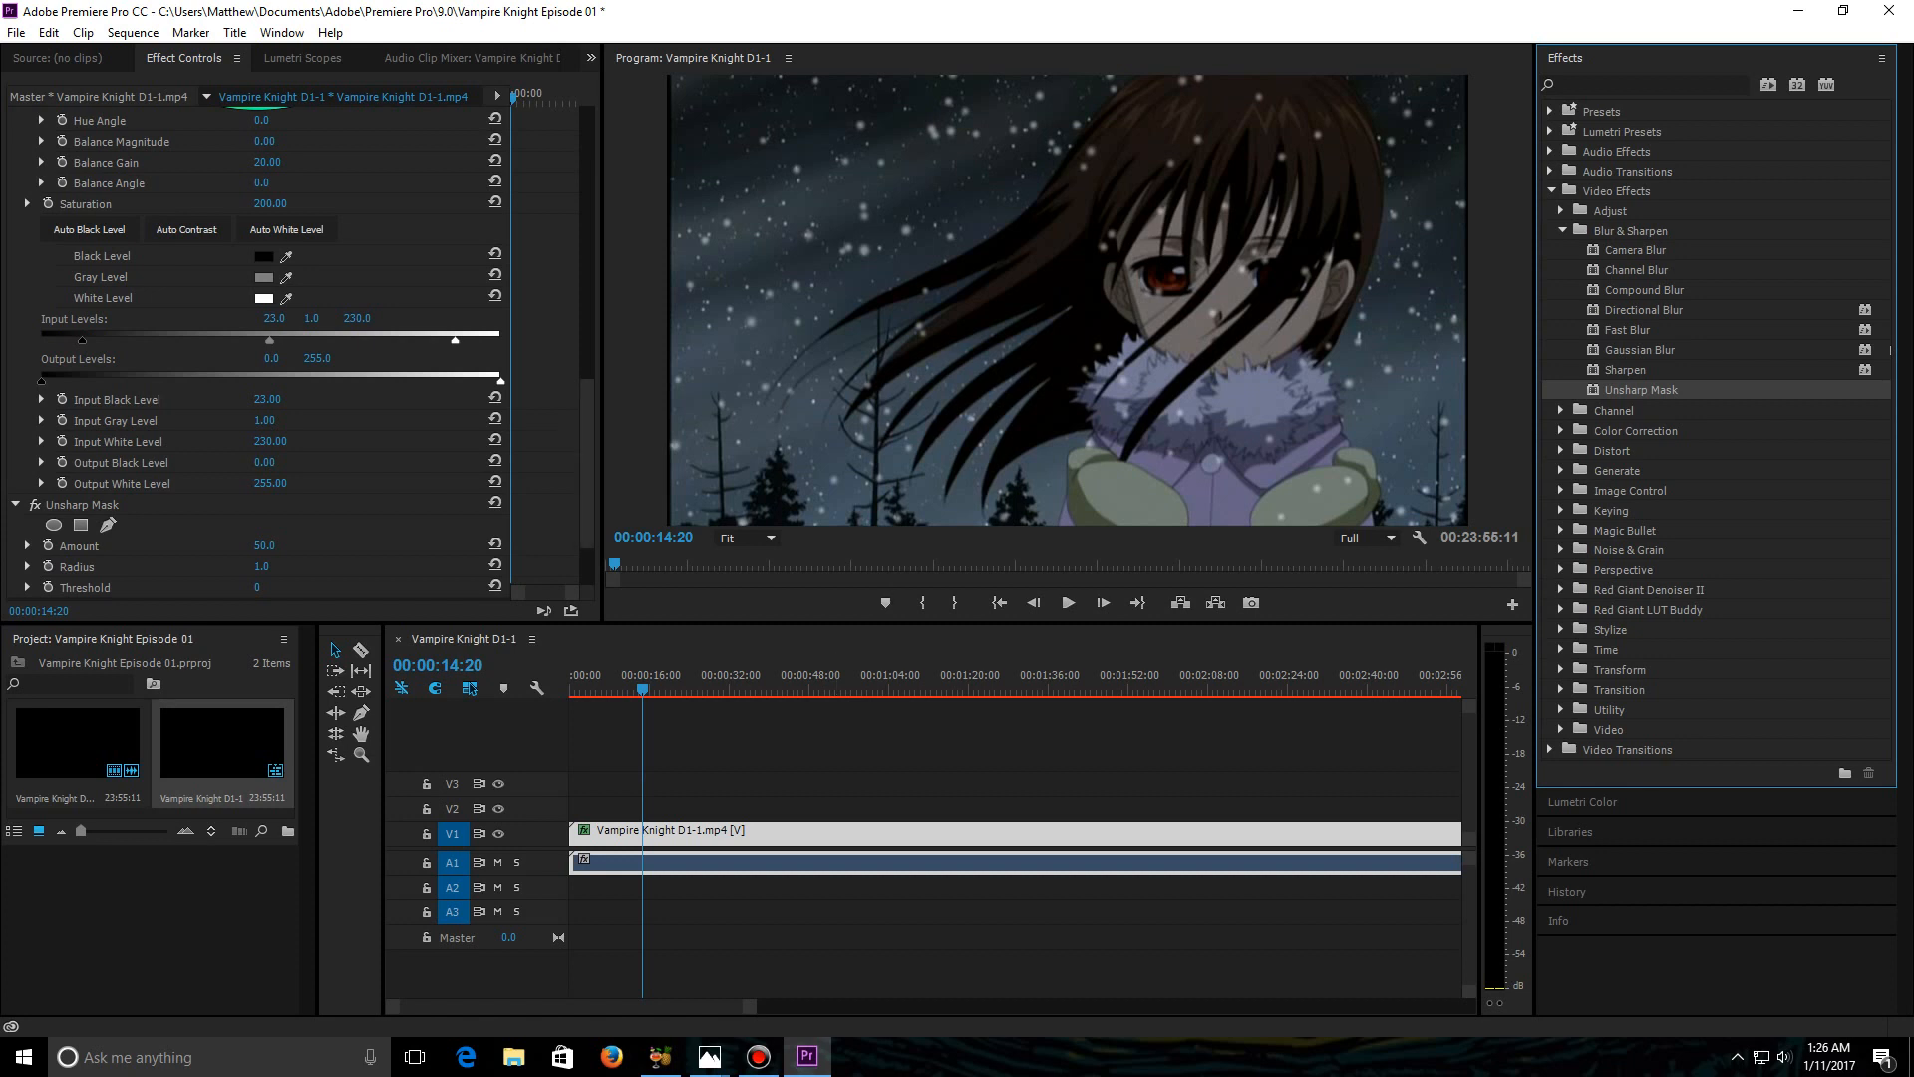
scroll(259, 349, "down", 2)
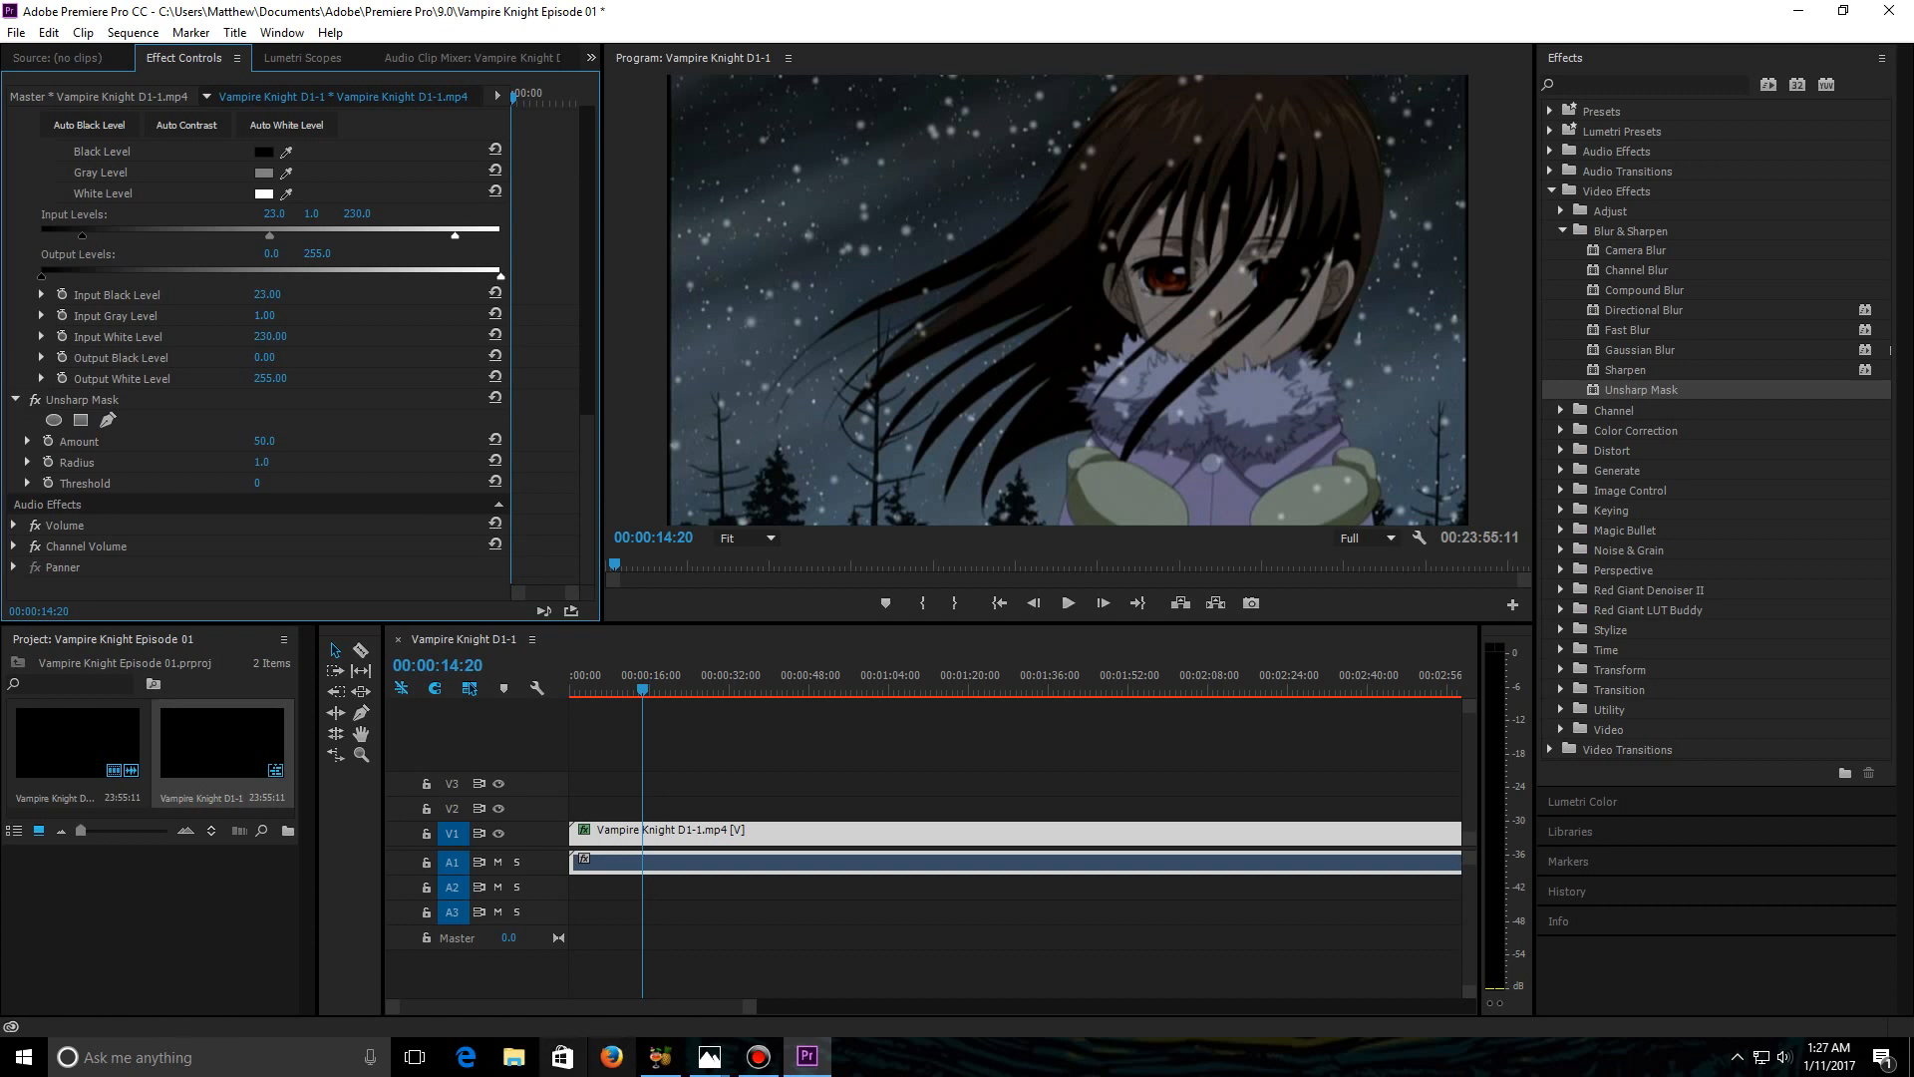
Switch to the Sharpening Cheat Sheet image in Photos and consult its recommended amount, radius and threshold values beside the Unsharp Mask settings.
mouse_move(709, 1057)
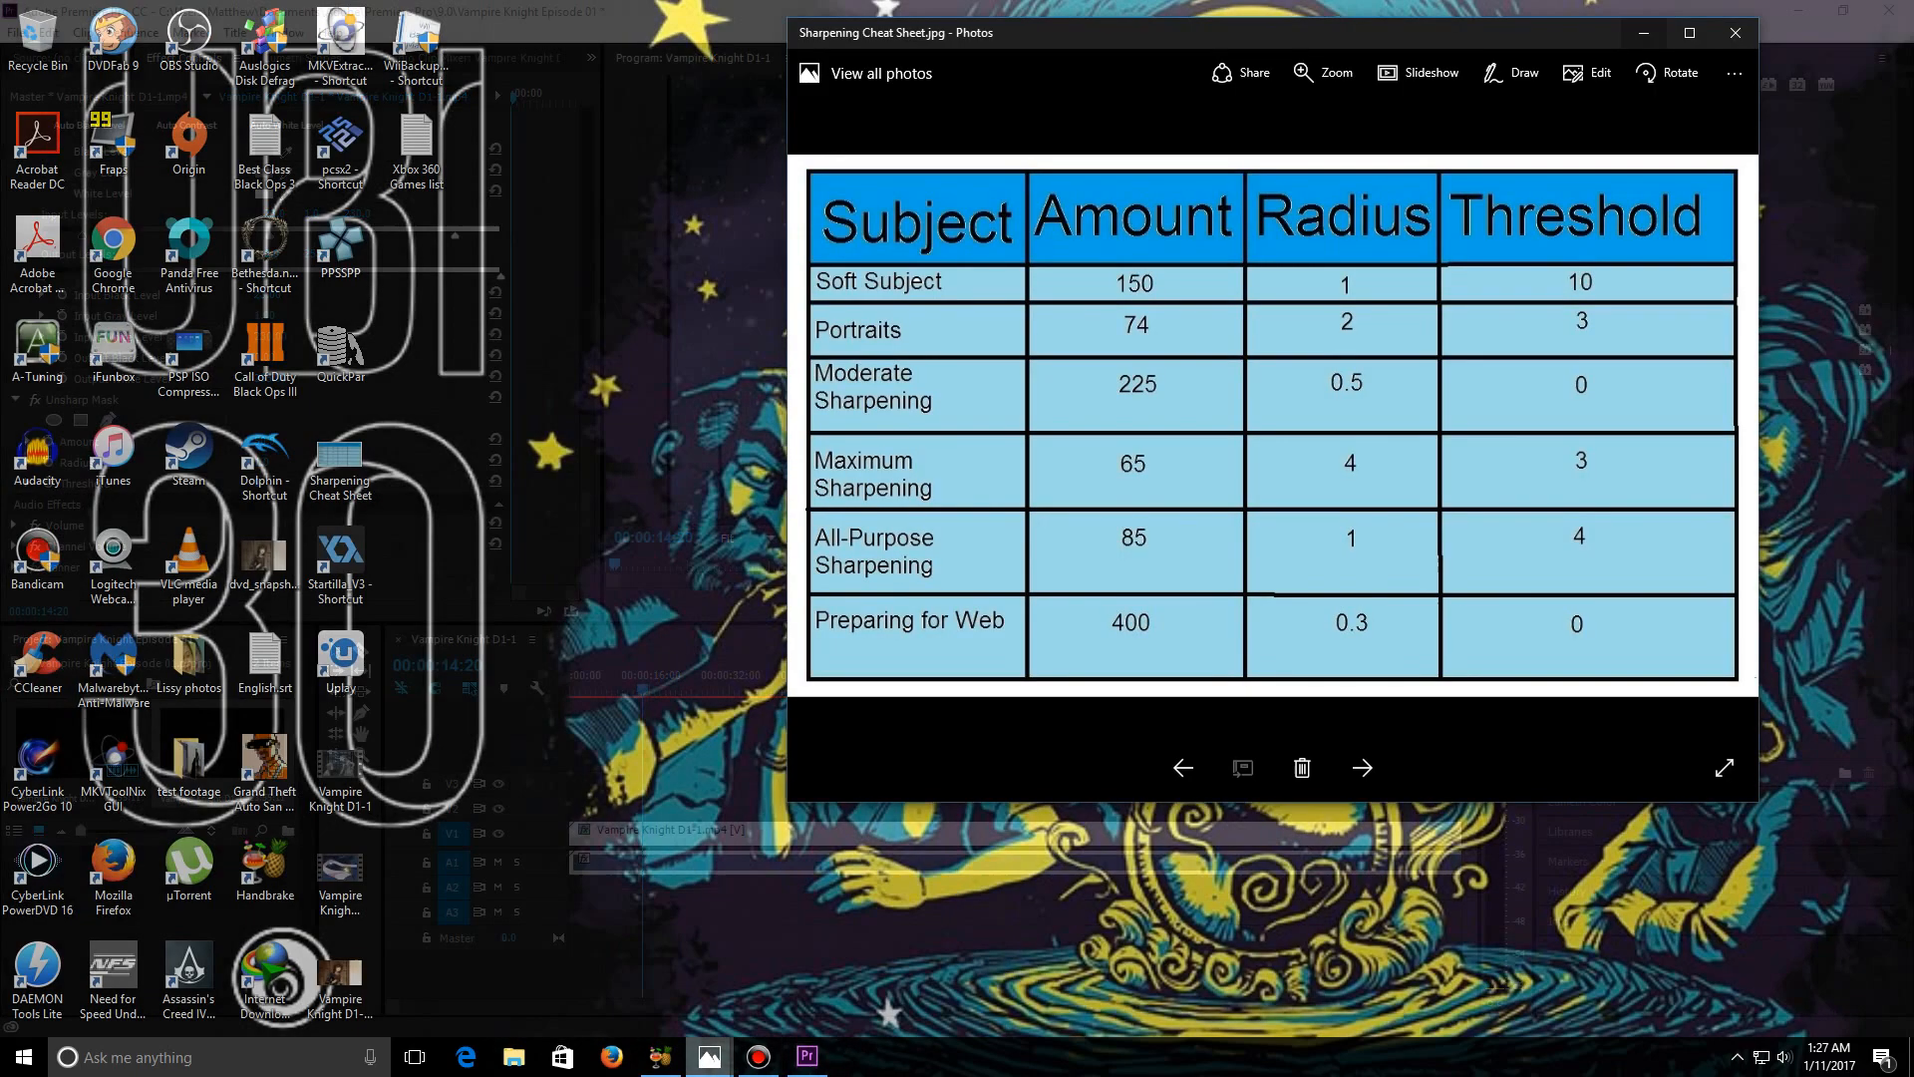
left_click(860, 976)
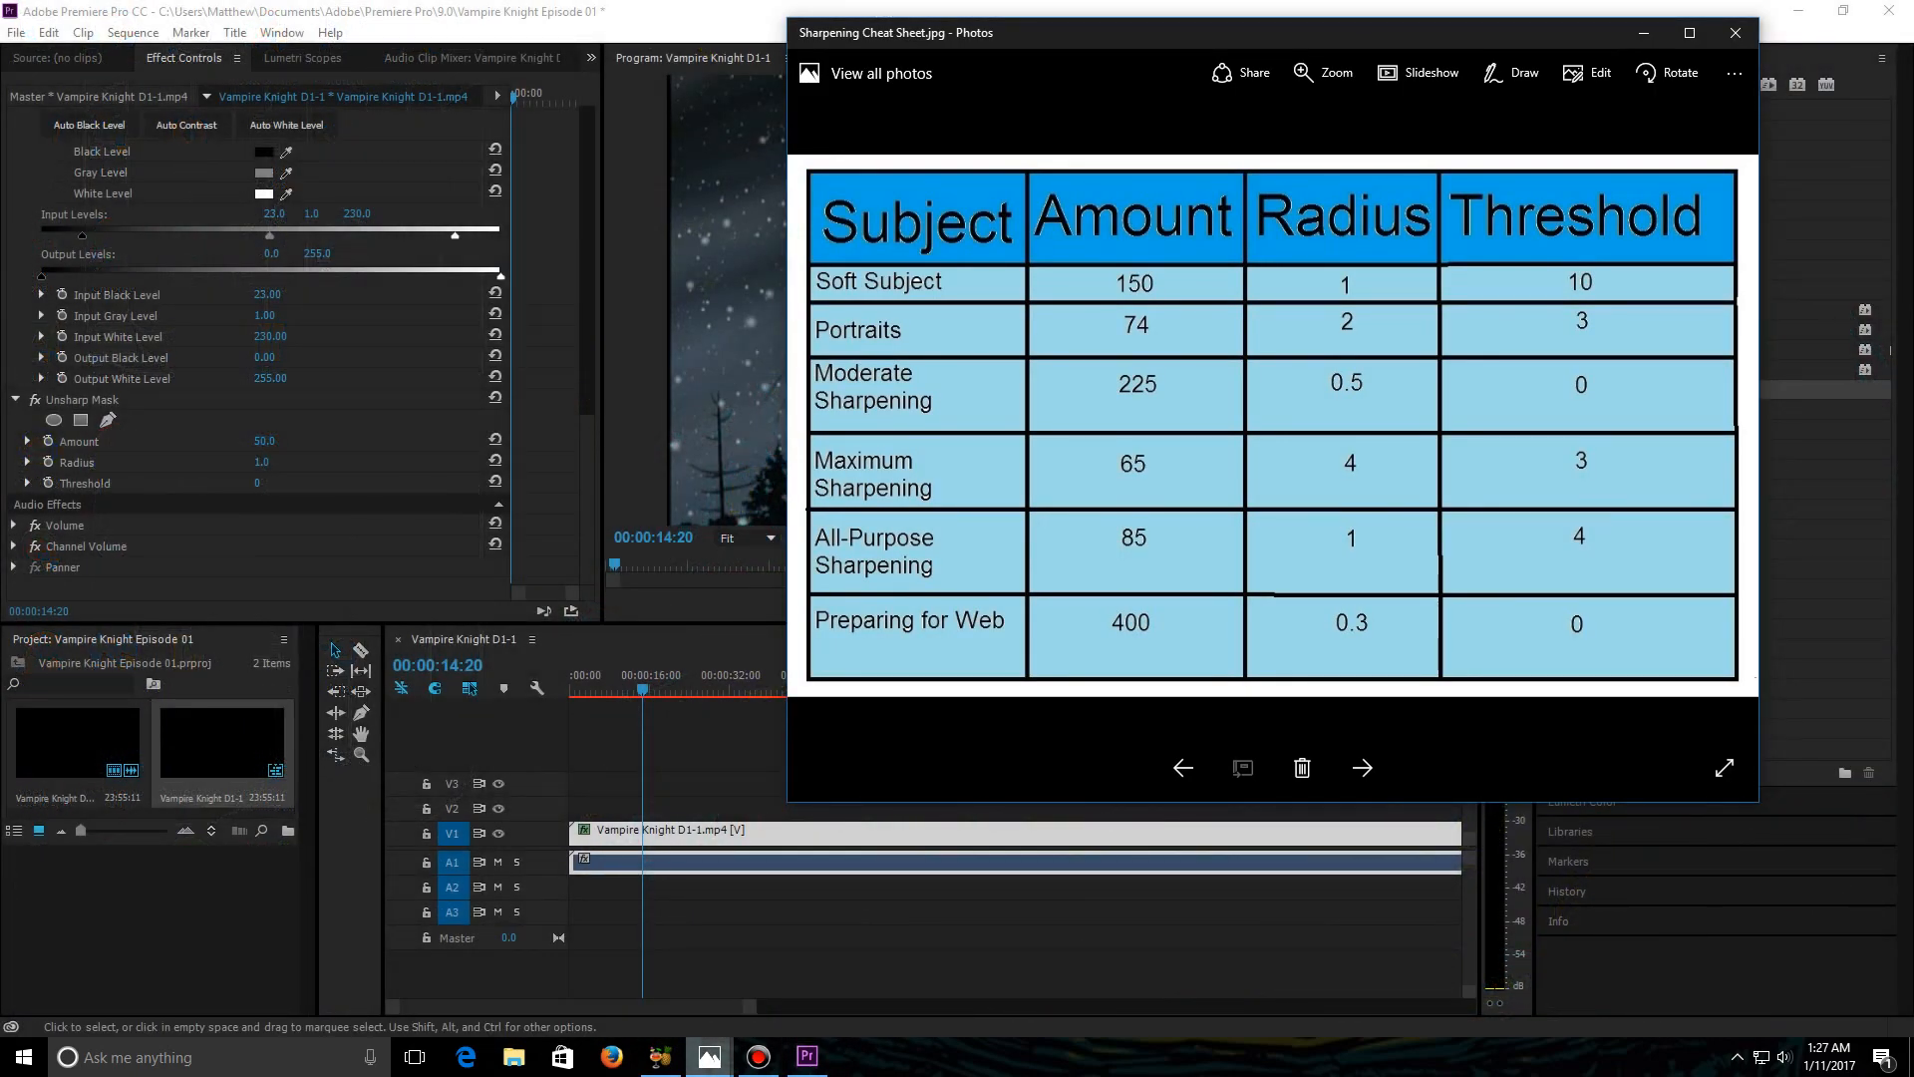
left_click_drag(1277, 45, 1441, 29)
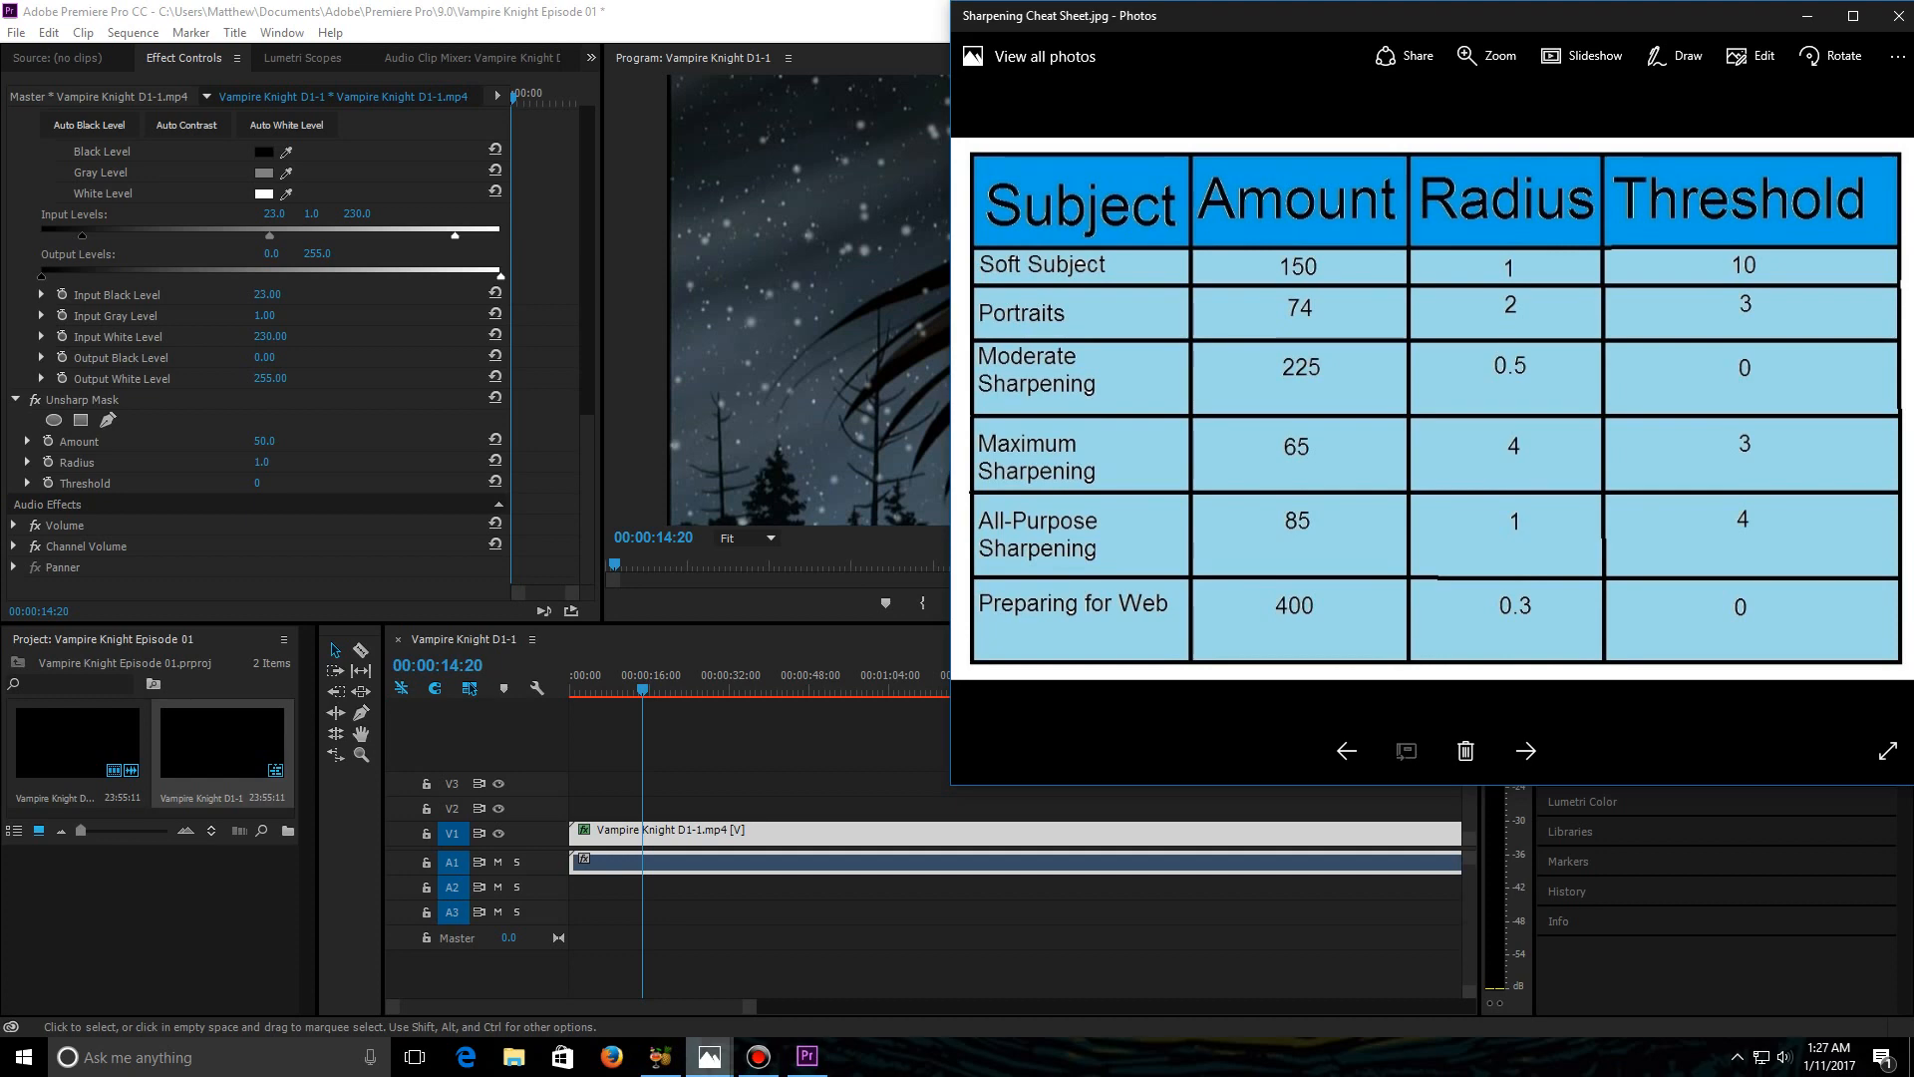
left_click(1806, 16)
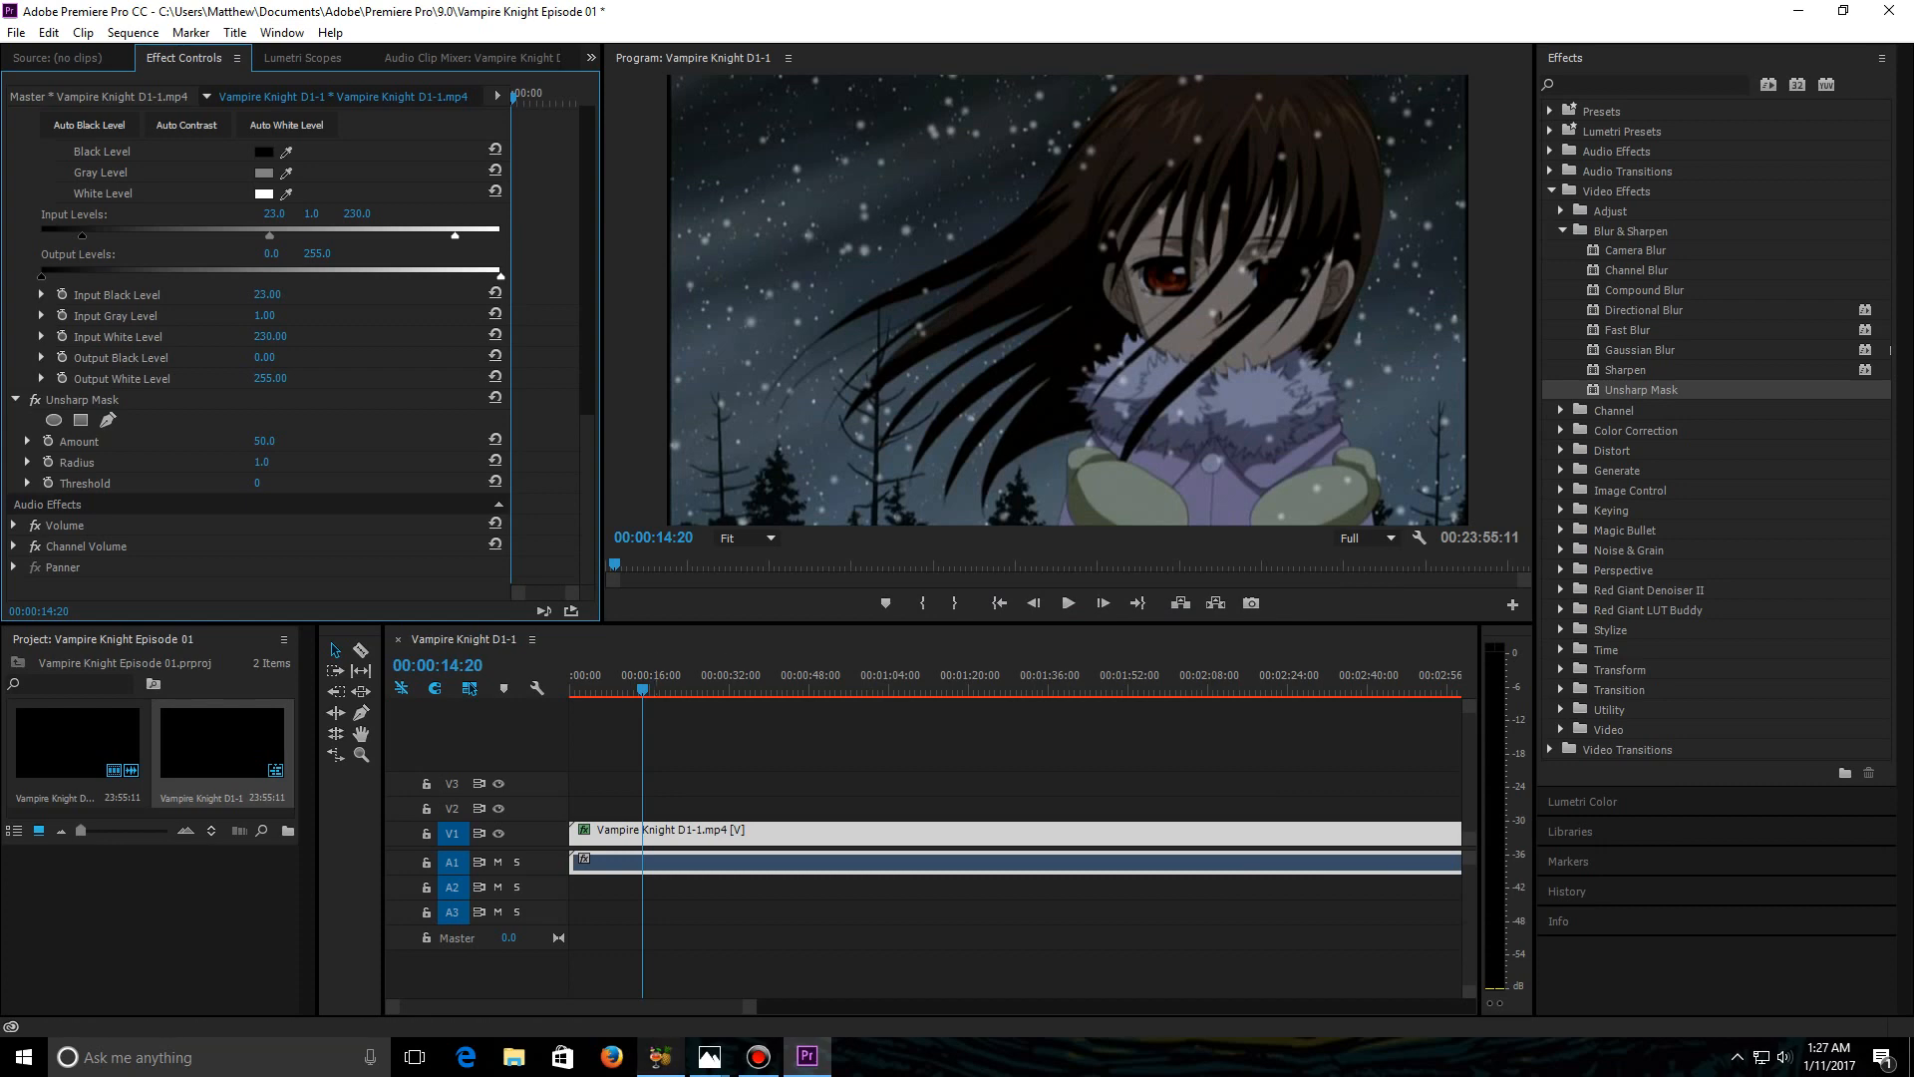
mouse_move(710, 1057)
left_click(859, 967)
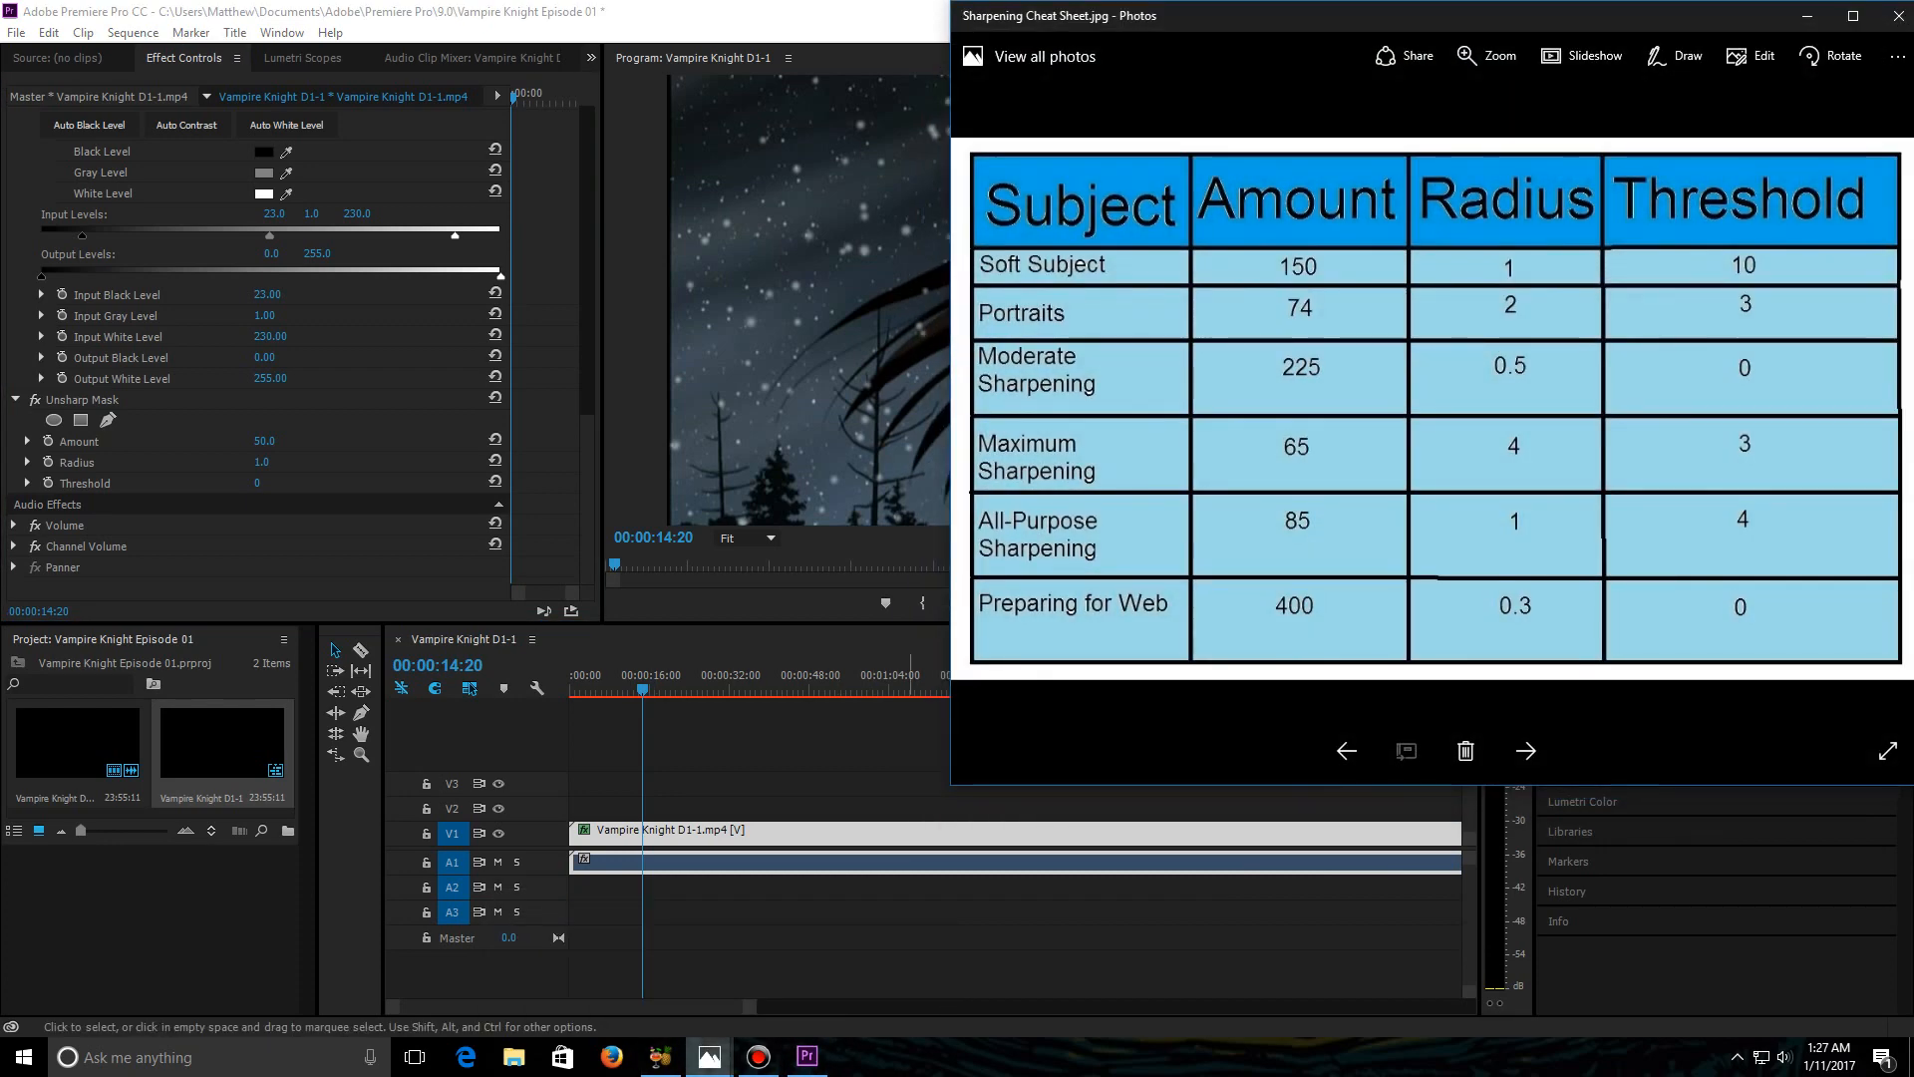
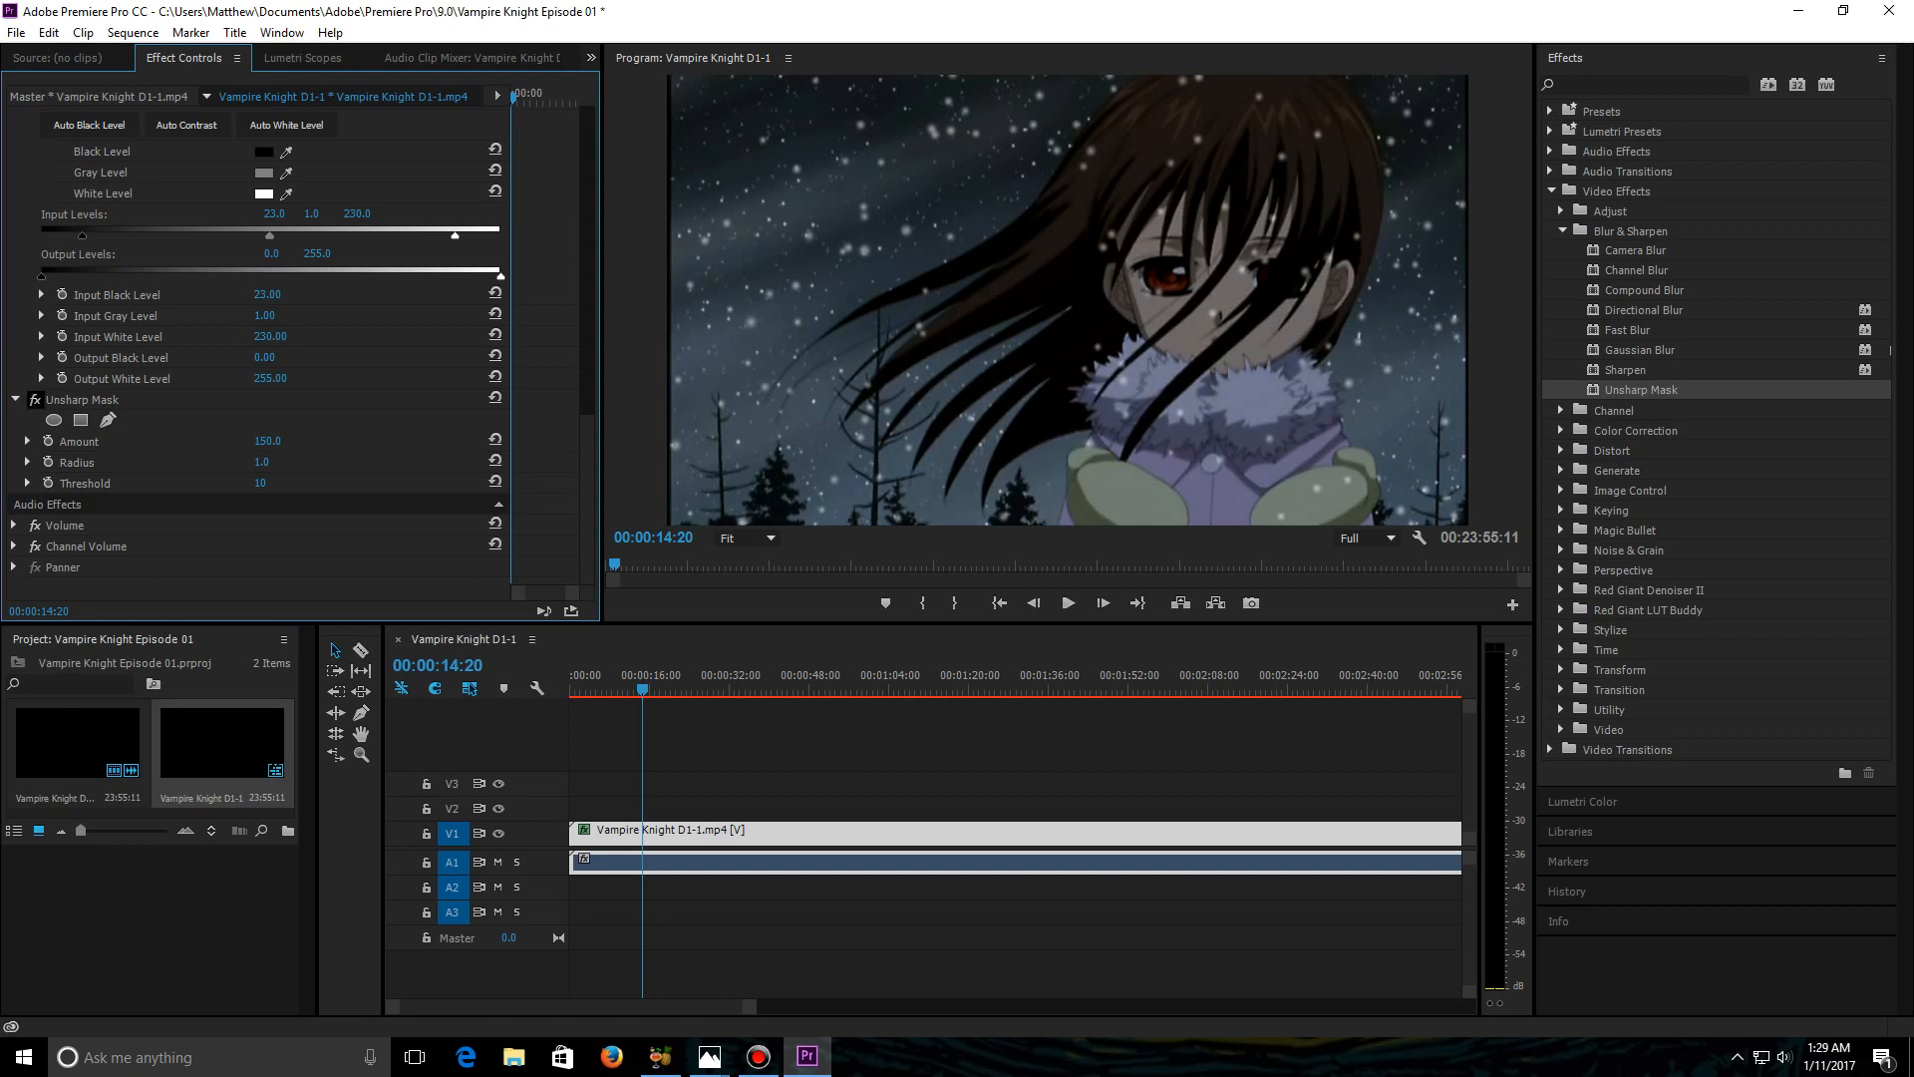
Compare the frame with Unsharp Mask on and off, at Fit and at 100% preview zoom, and return the preview to Fit.
left_click(35, 400)
left_click(36, 400)
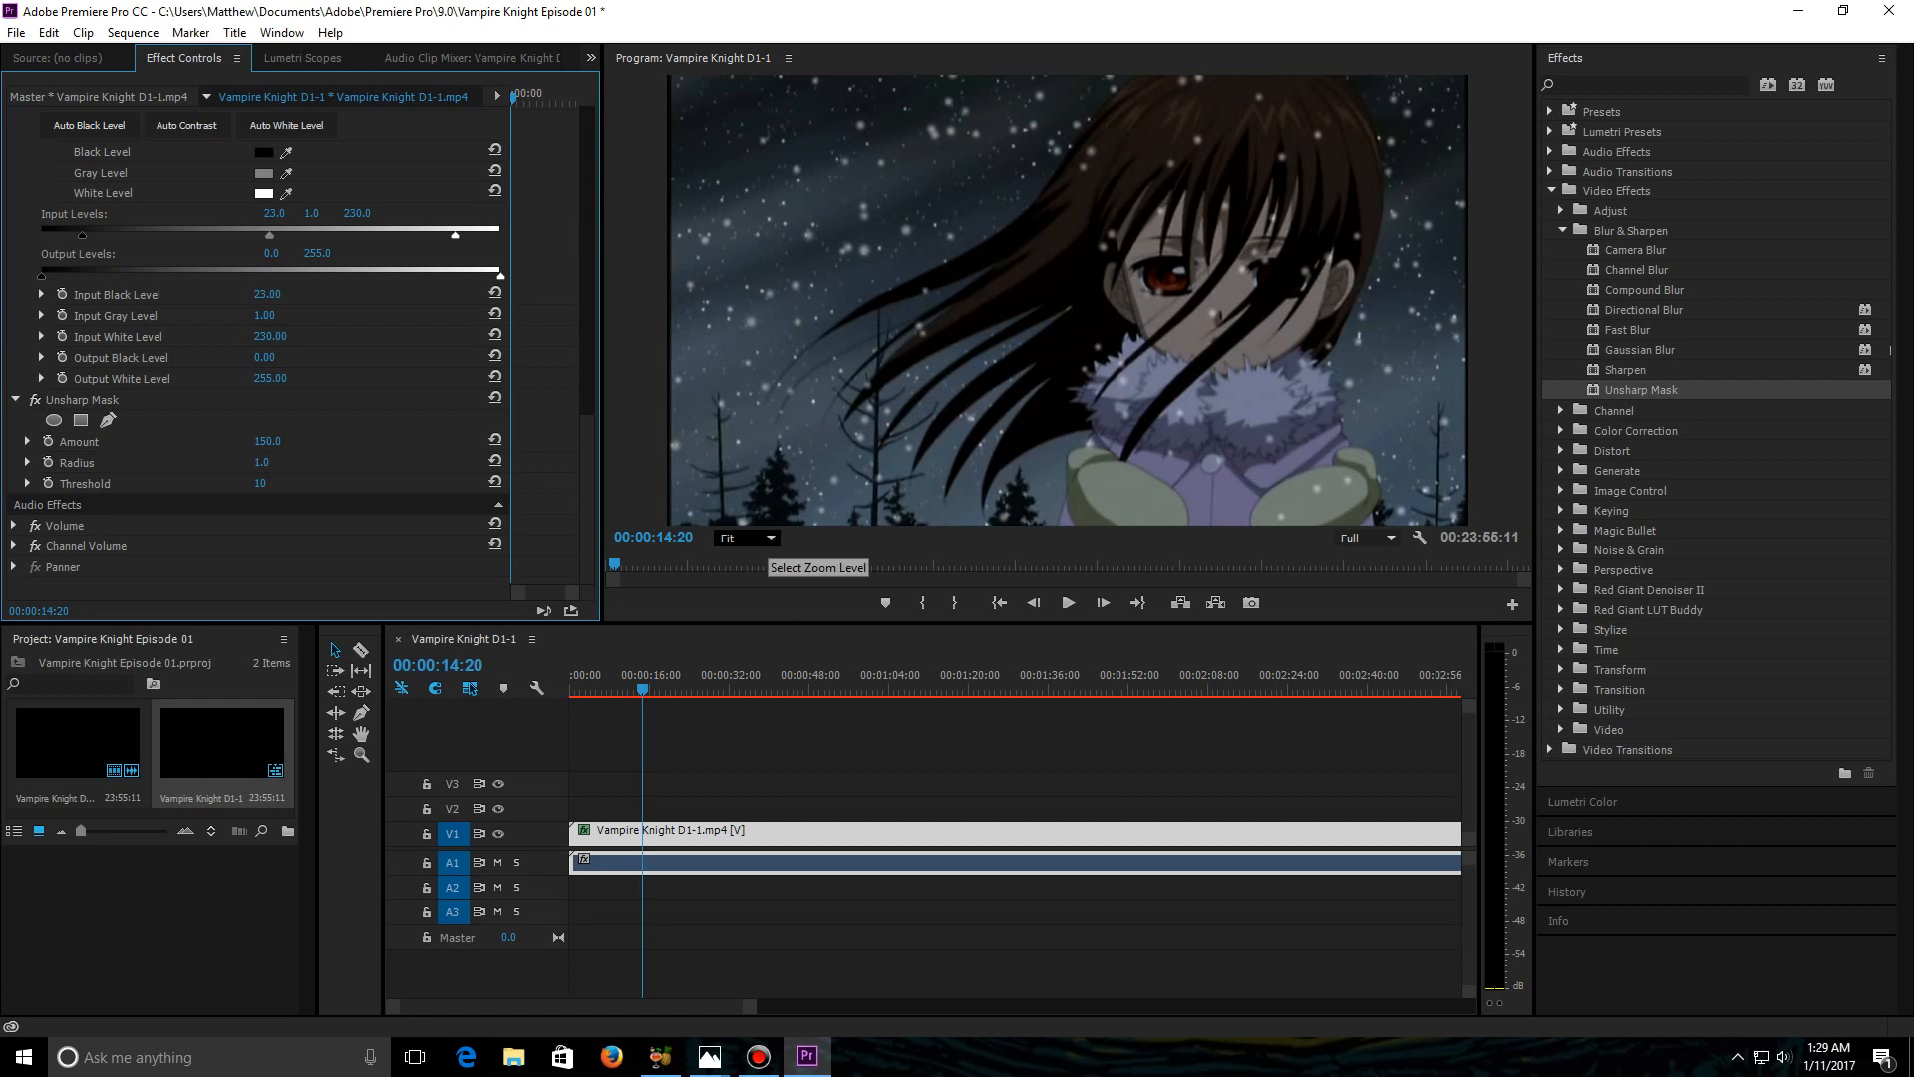
left_click(745, 539)
left_click(762, 676)
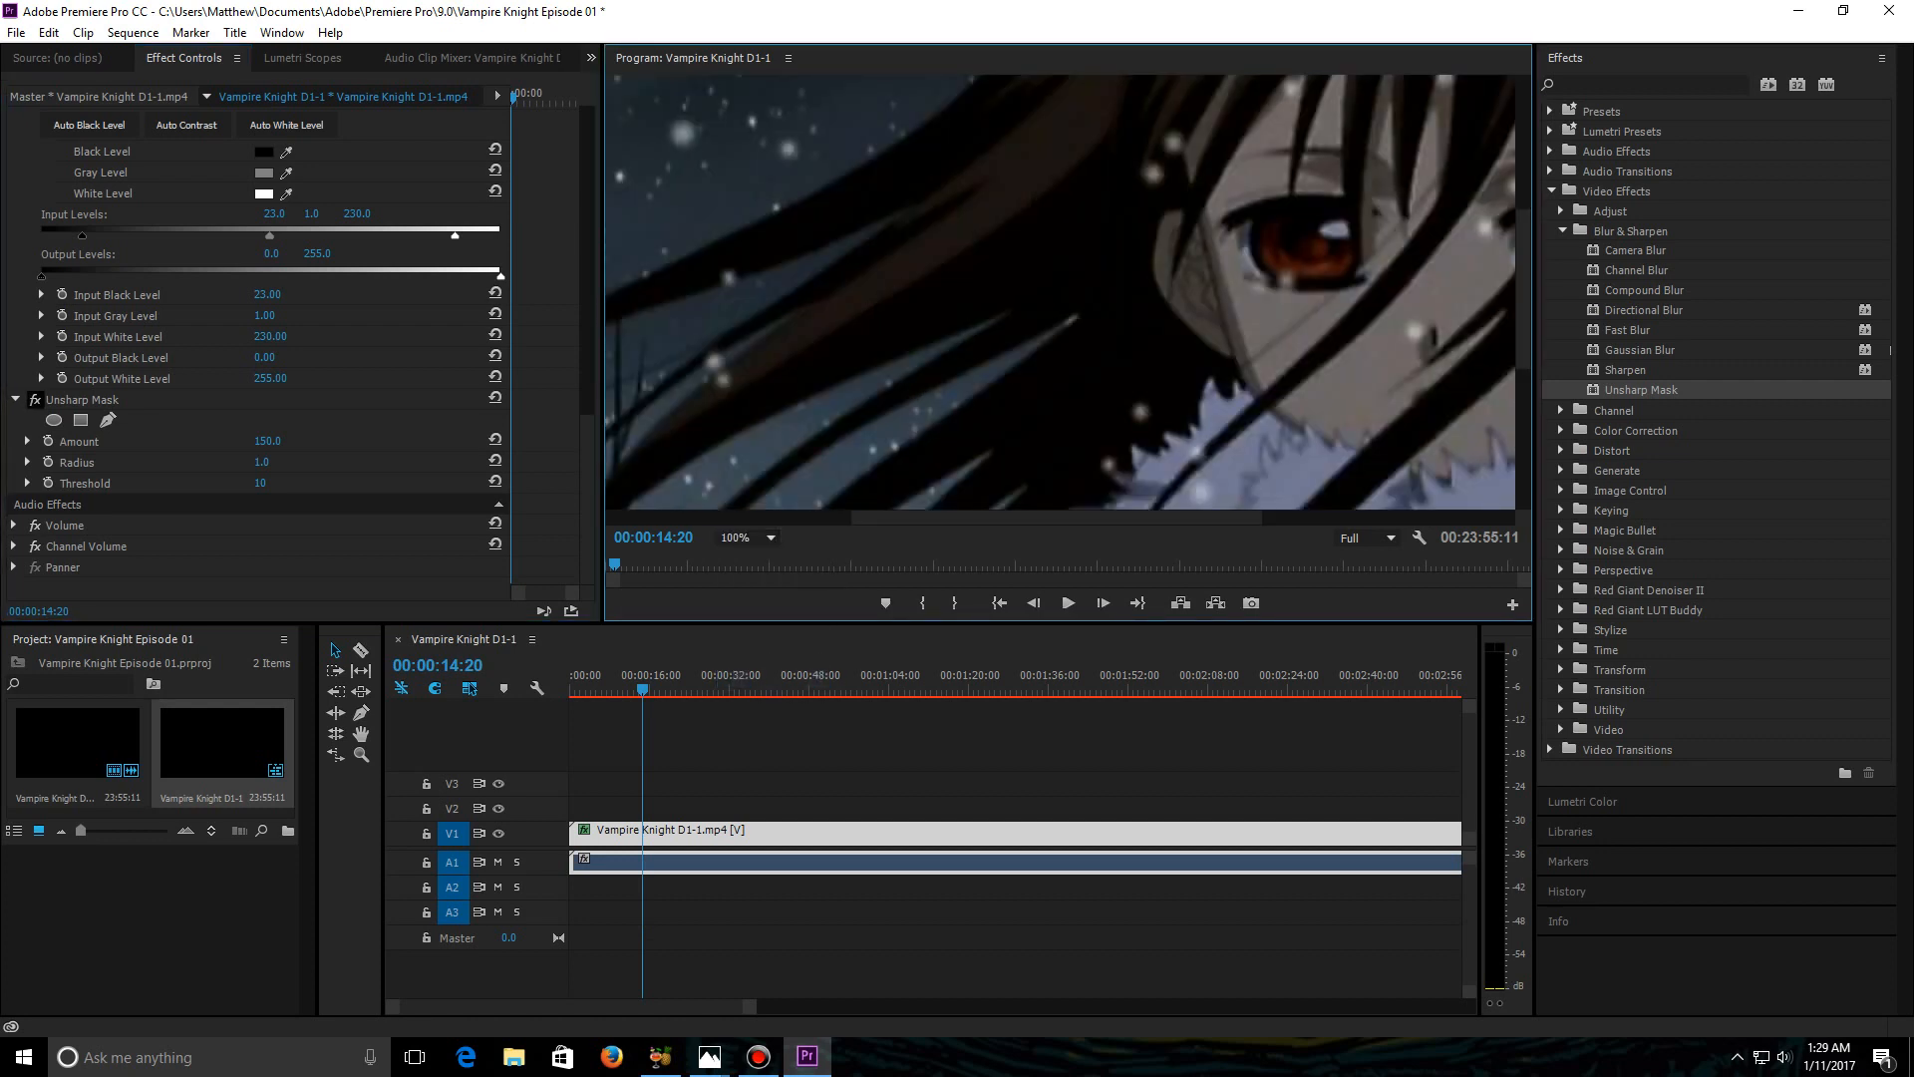
left_click(34, 400)
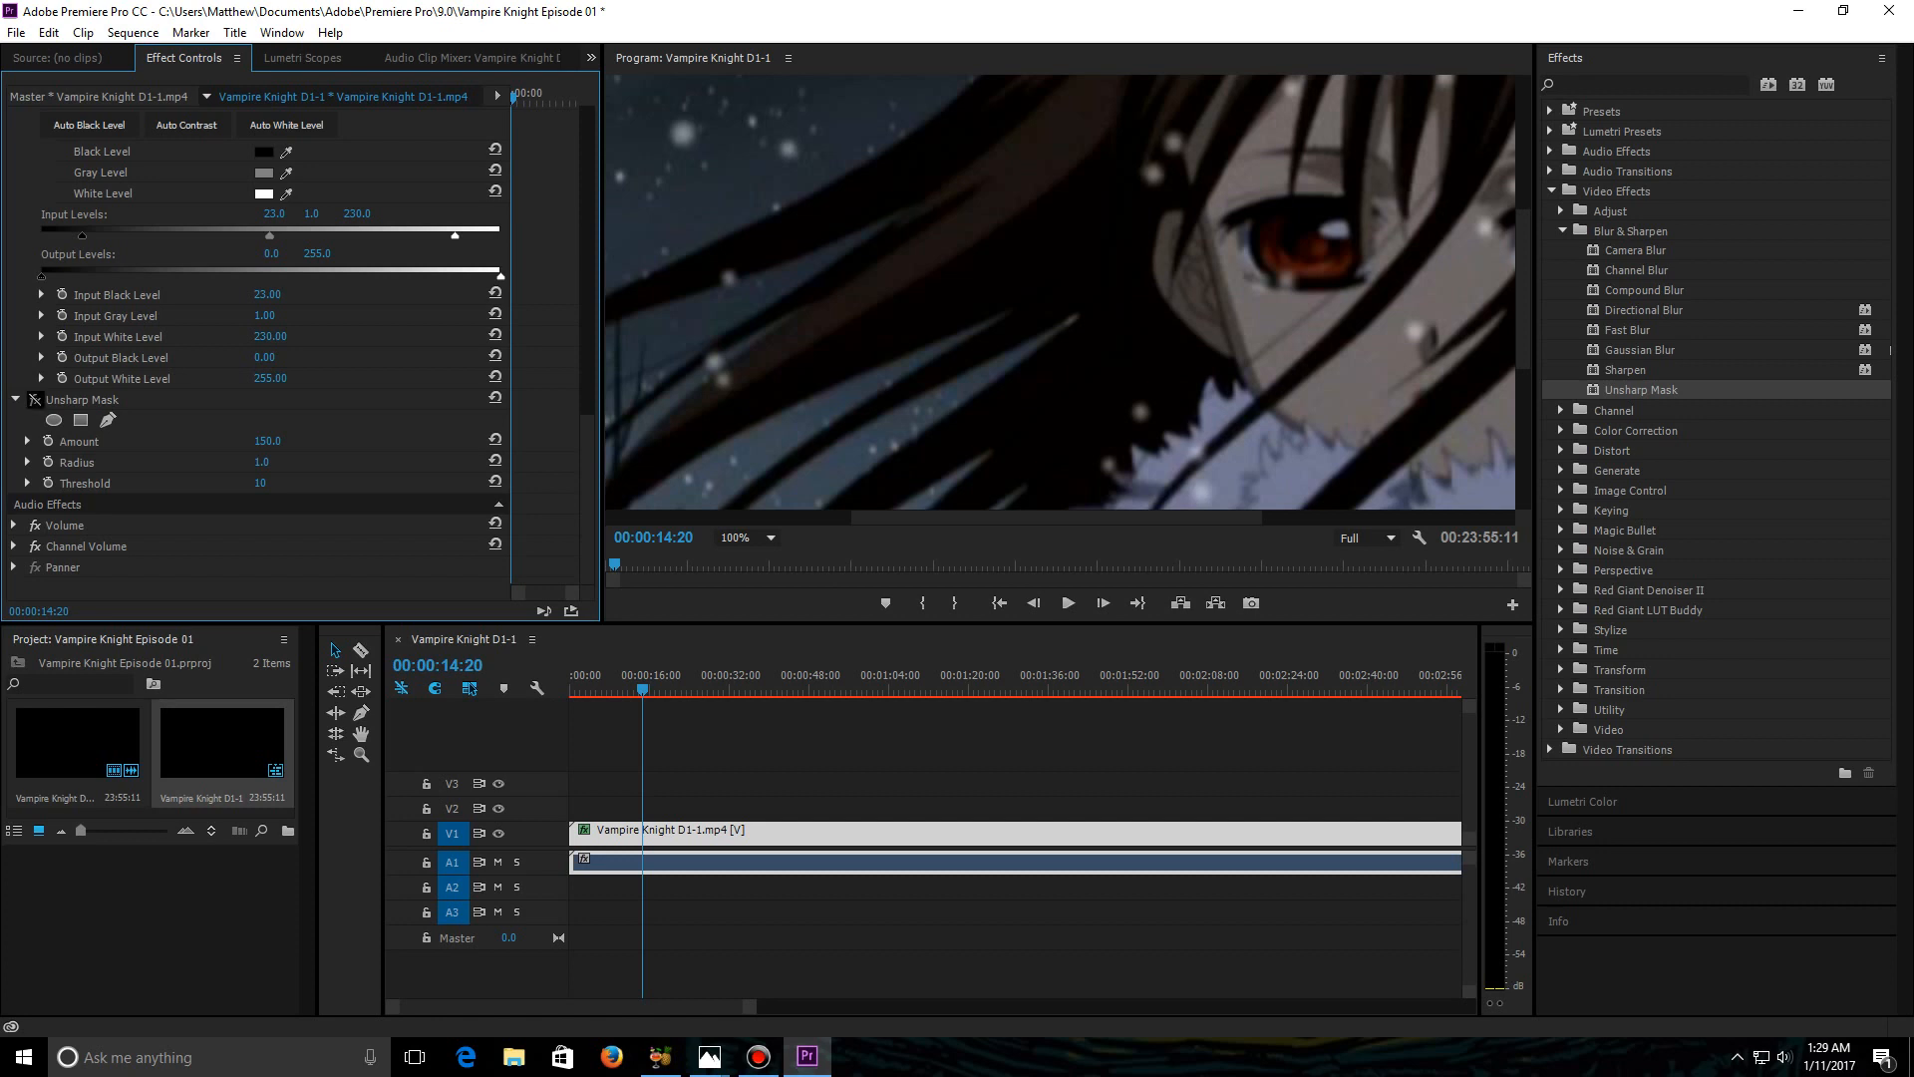
left_click(34, 400)
left_click(35, 400)
left_click(746, 537)
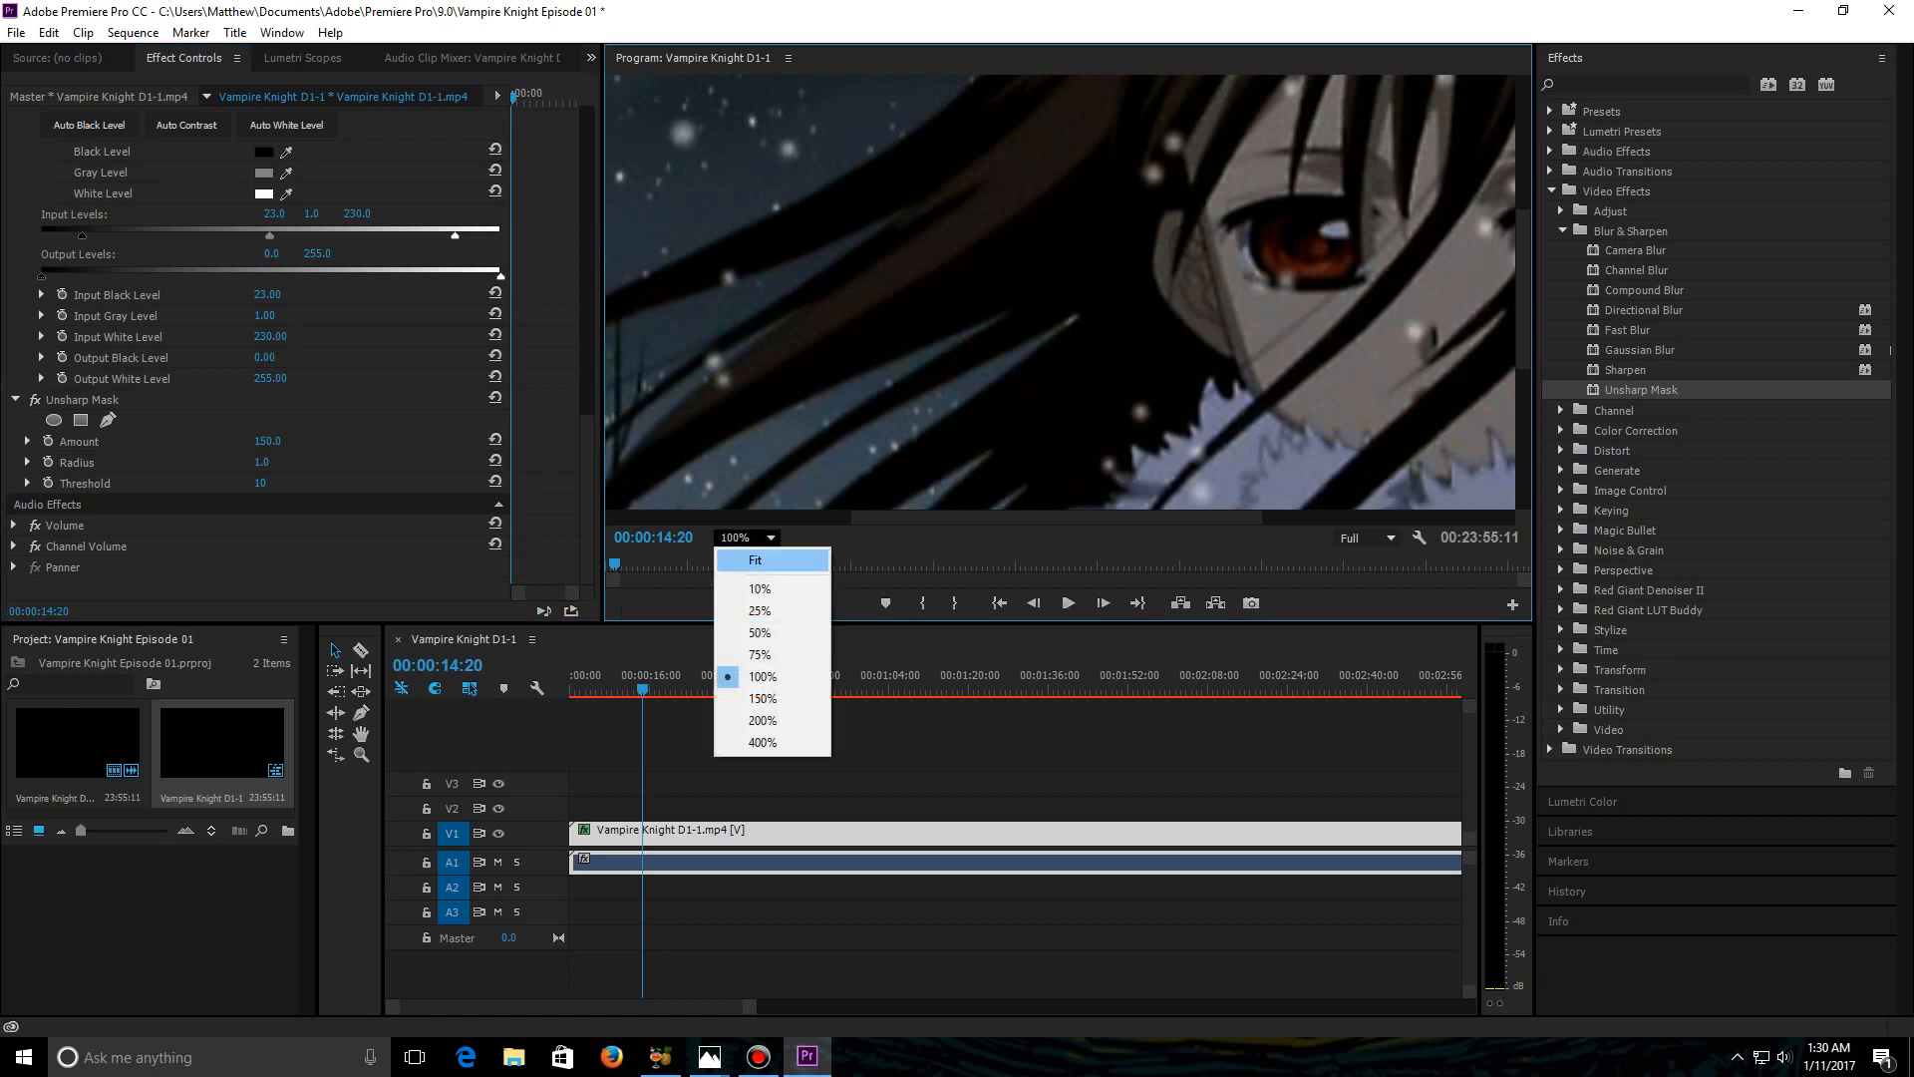
left_click(745, 556)
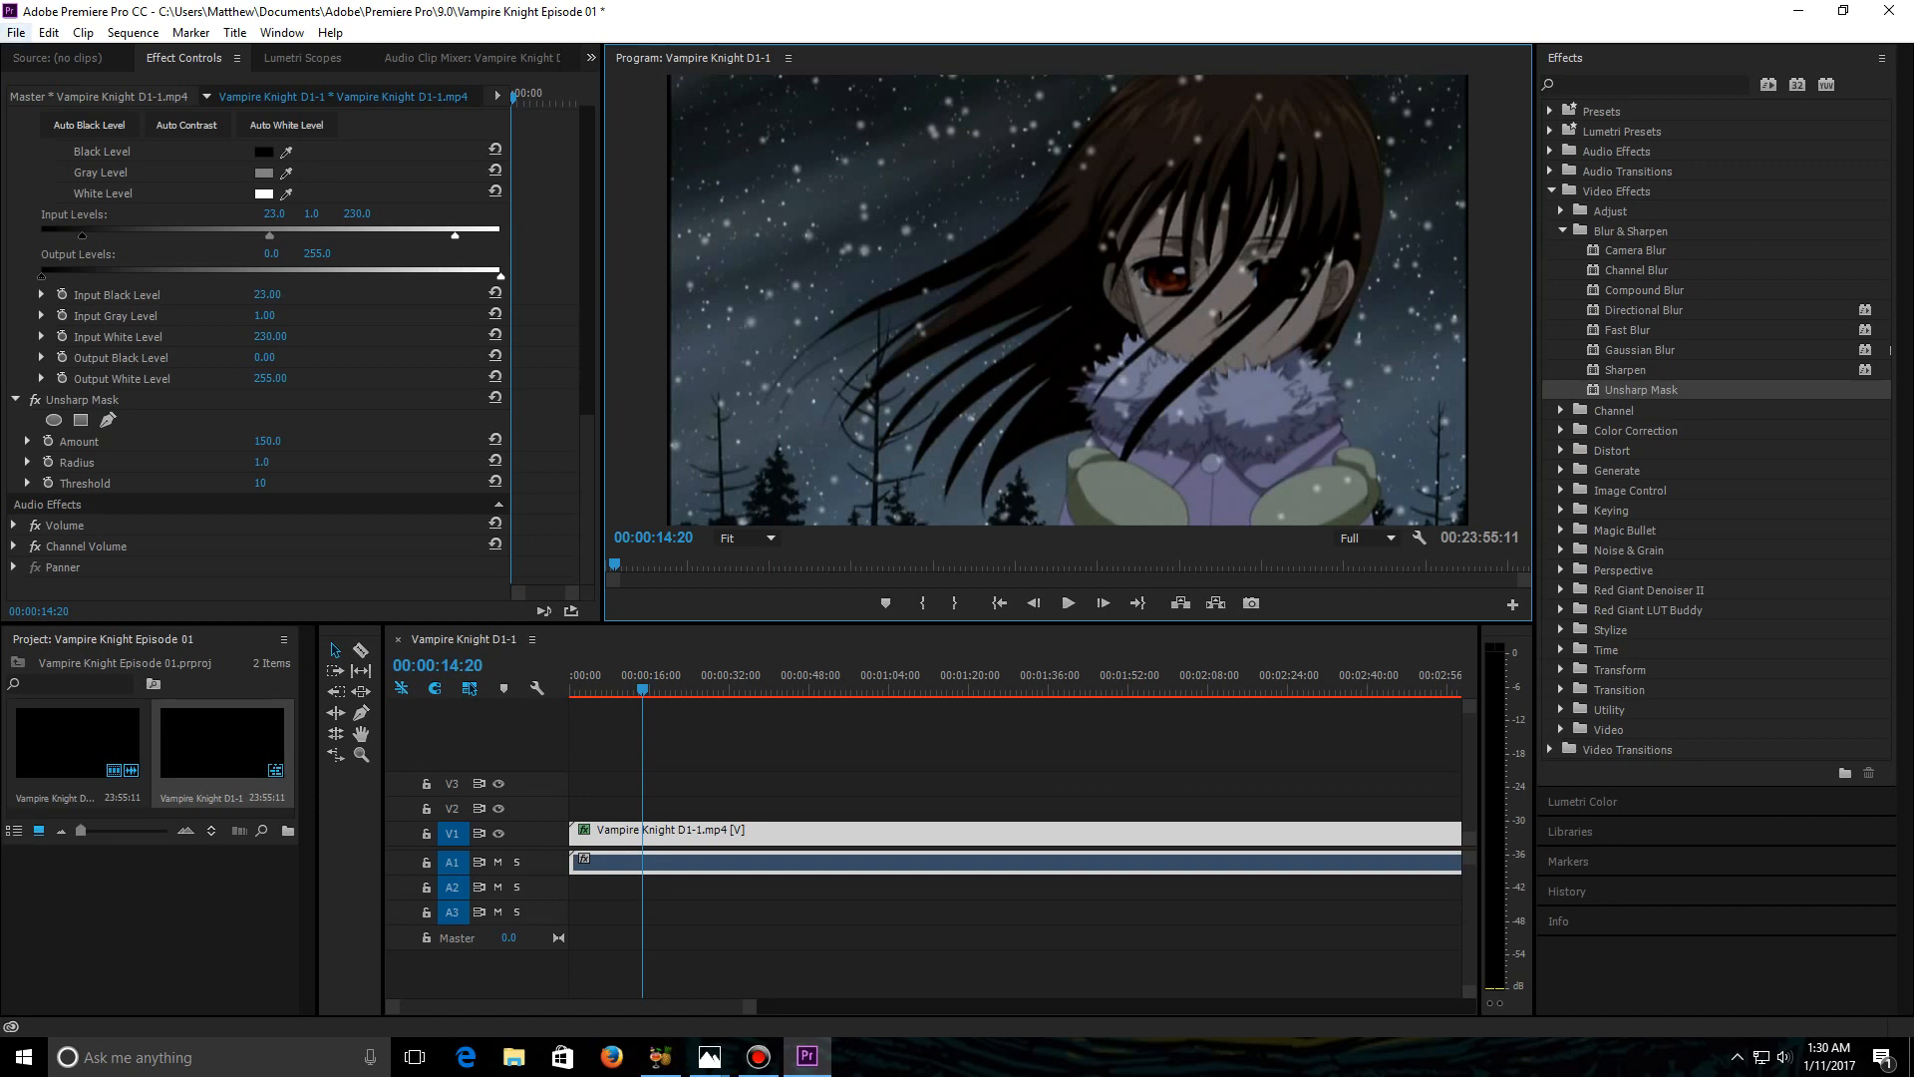
View the media export settings for the Vampire Knight D1-1 sequence and close them without exporting.
left_click(16, 33)
left_click(797, 750)
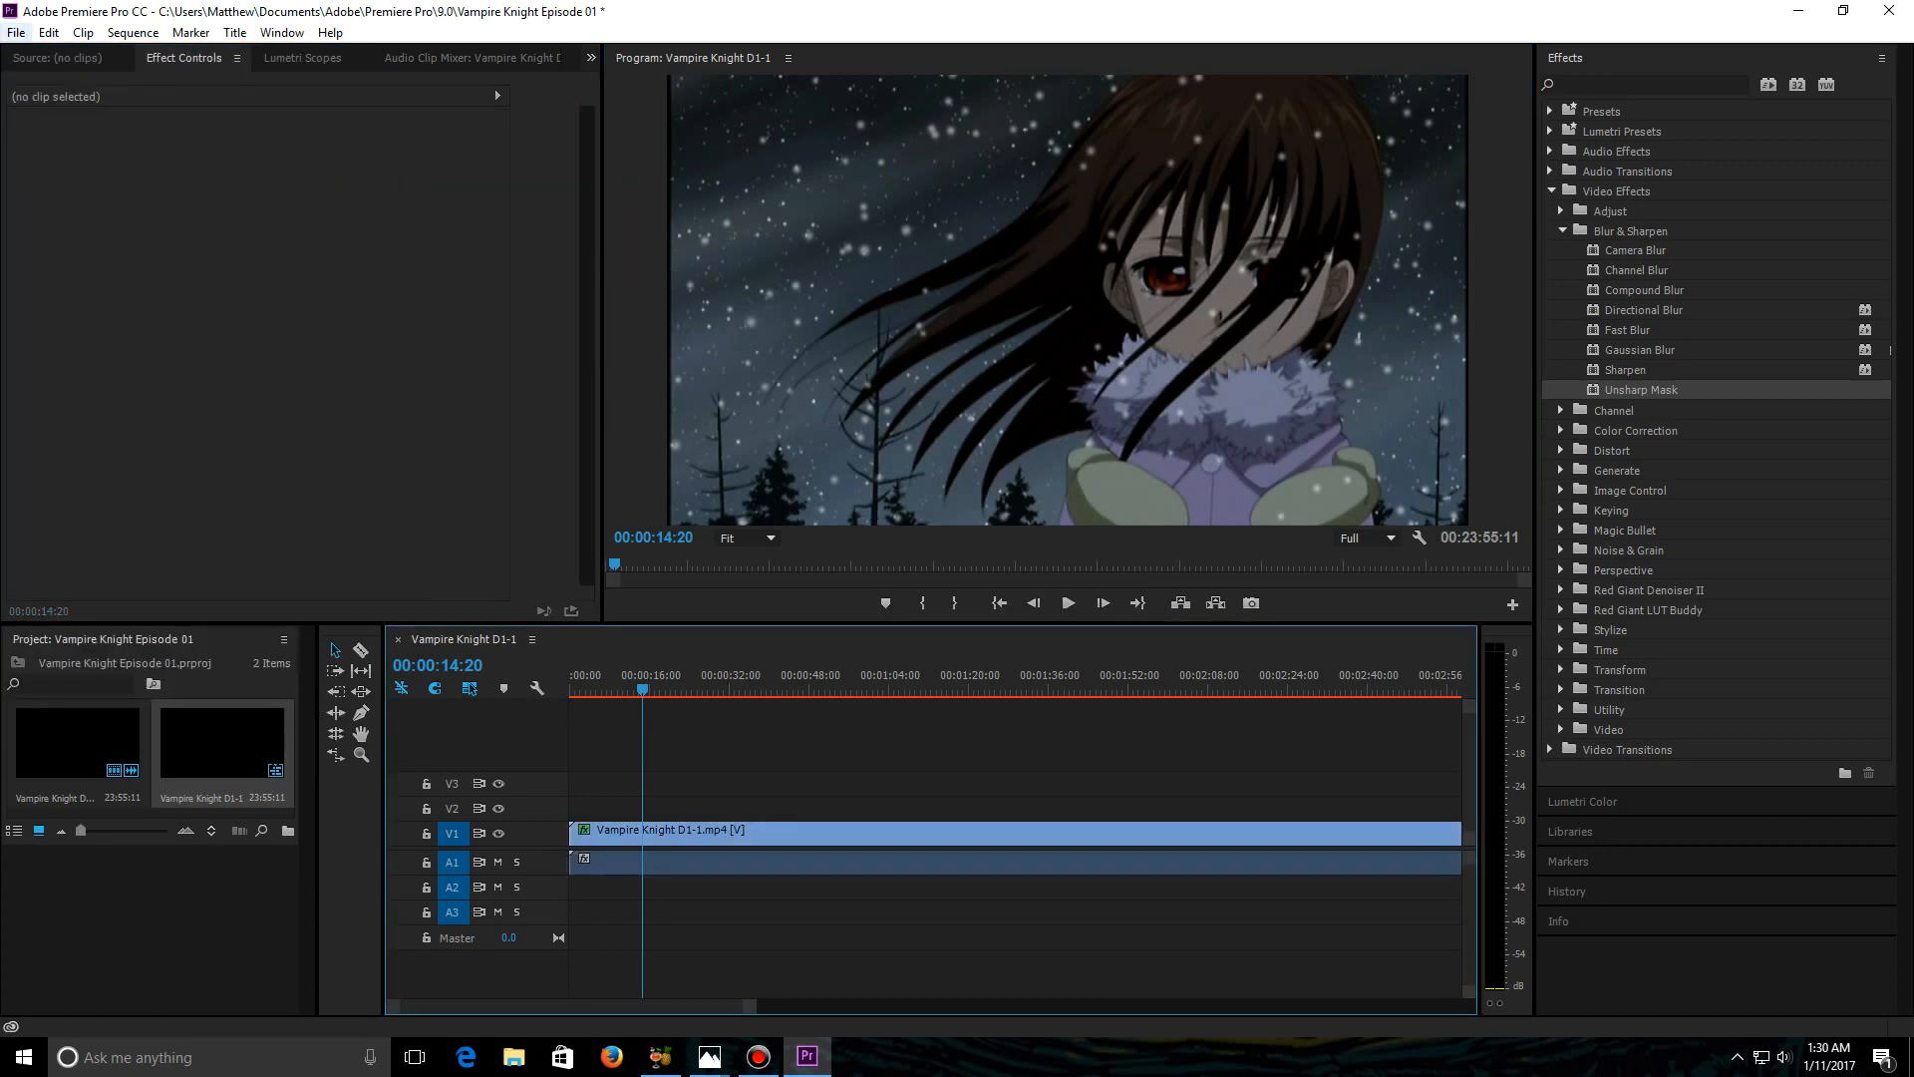
left_click(16, 33)
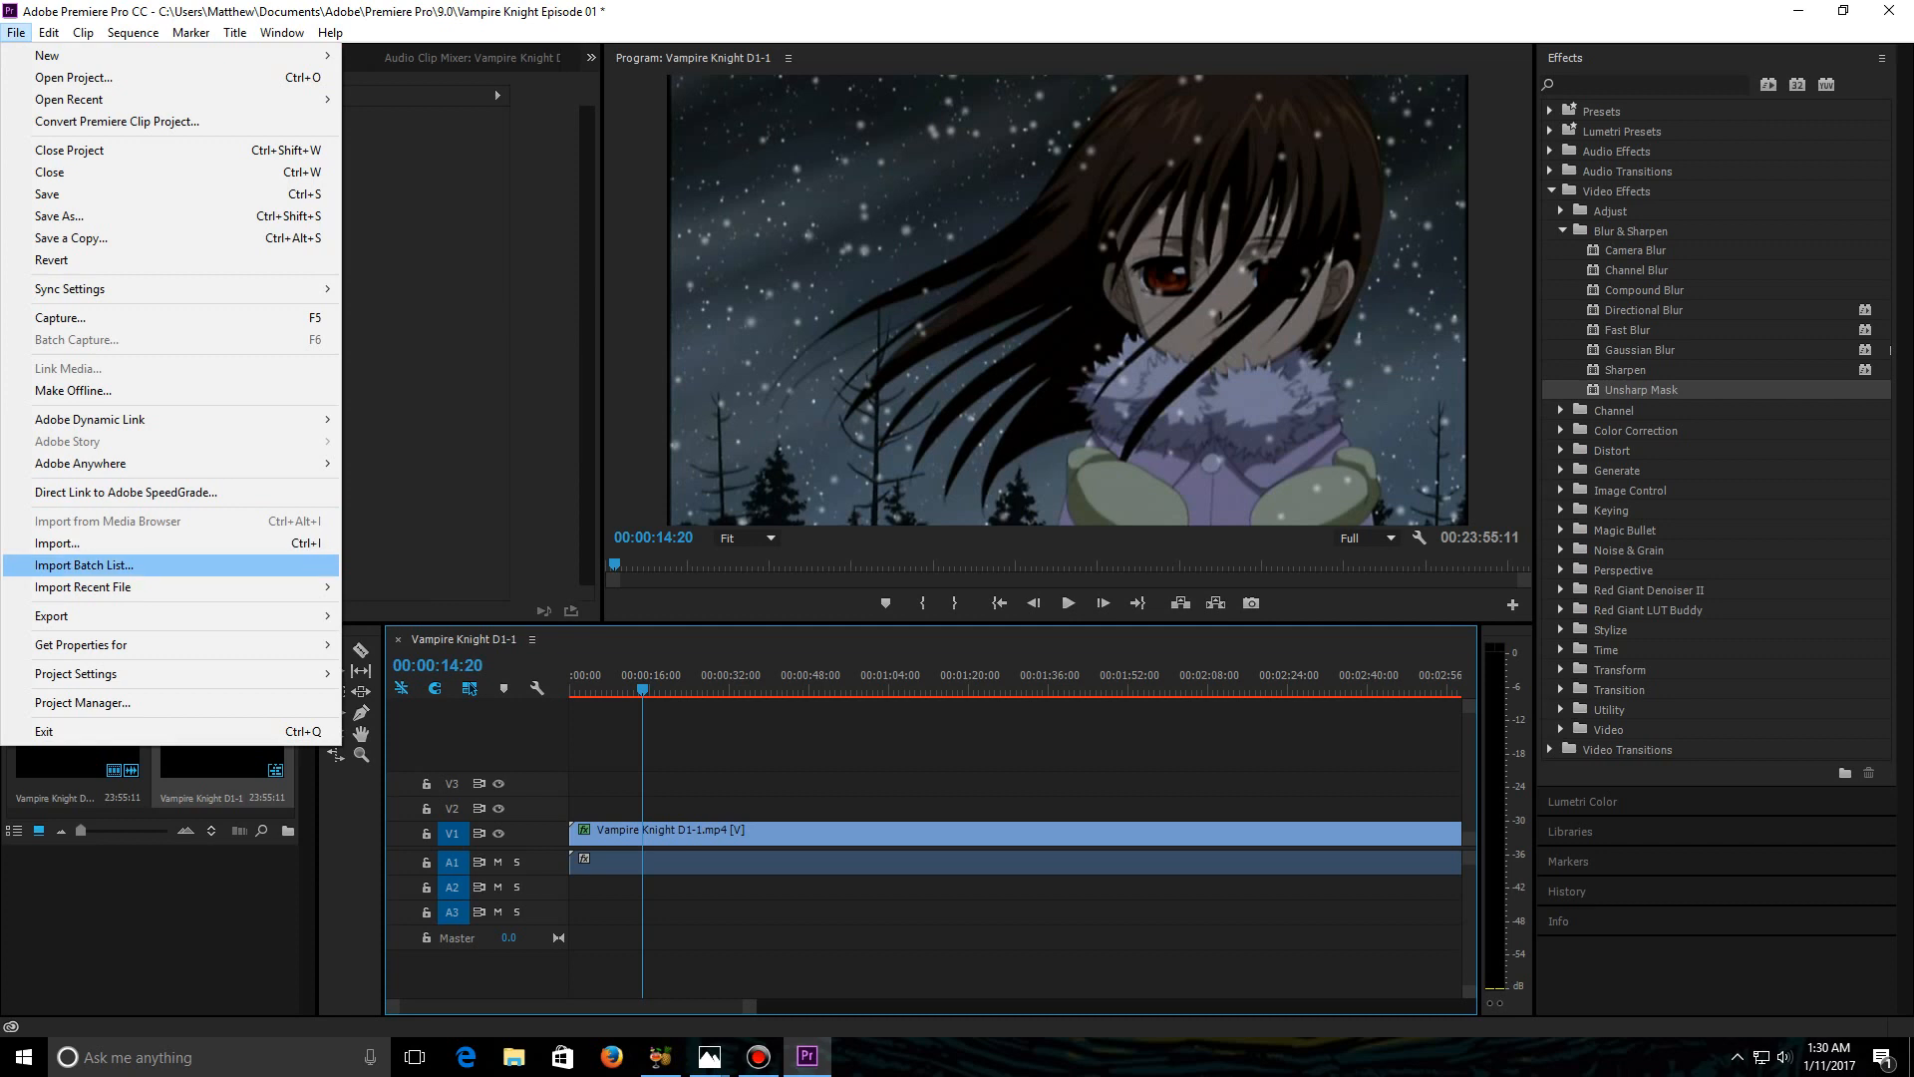
mouse_move(100, 616)
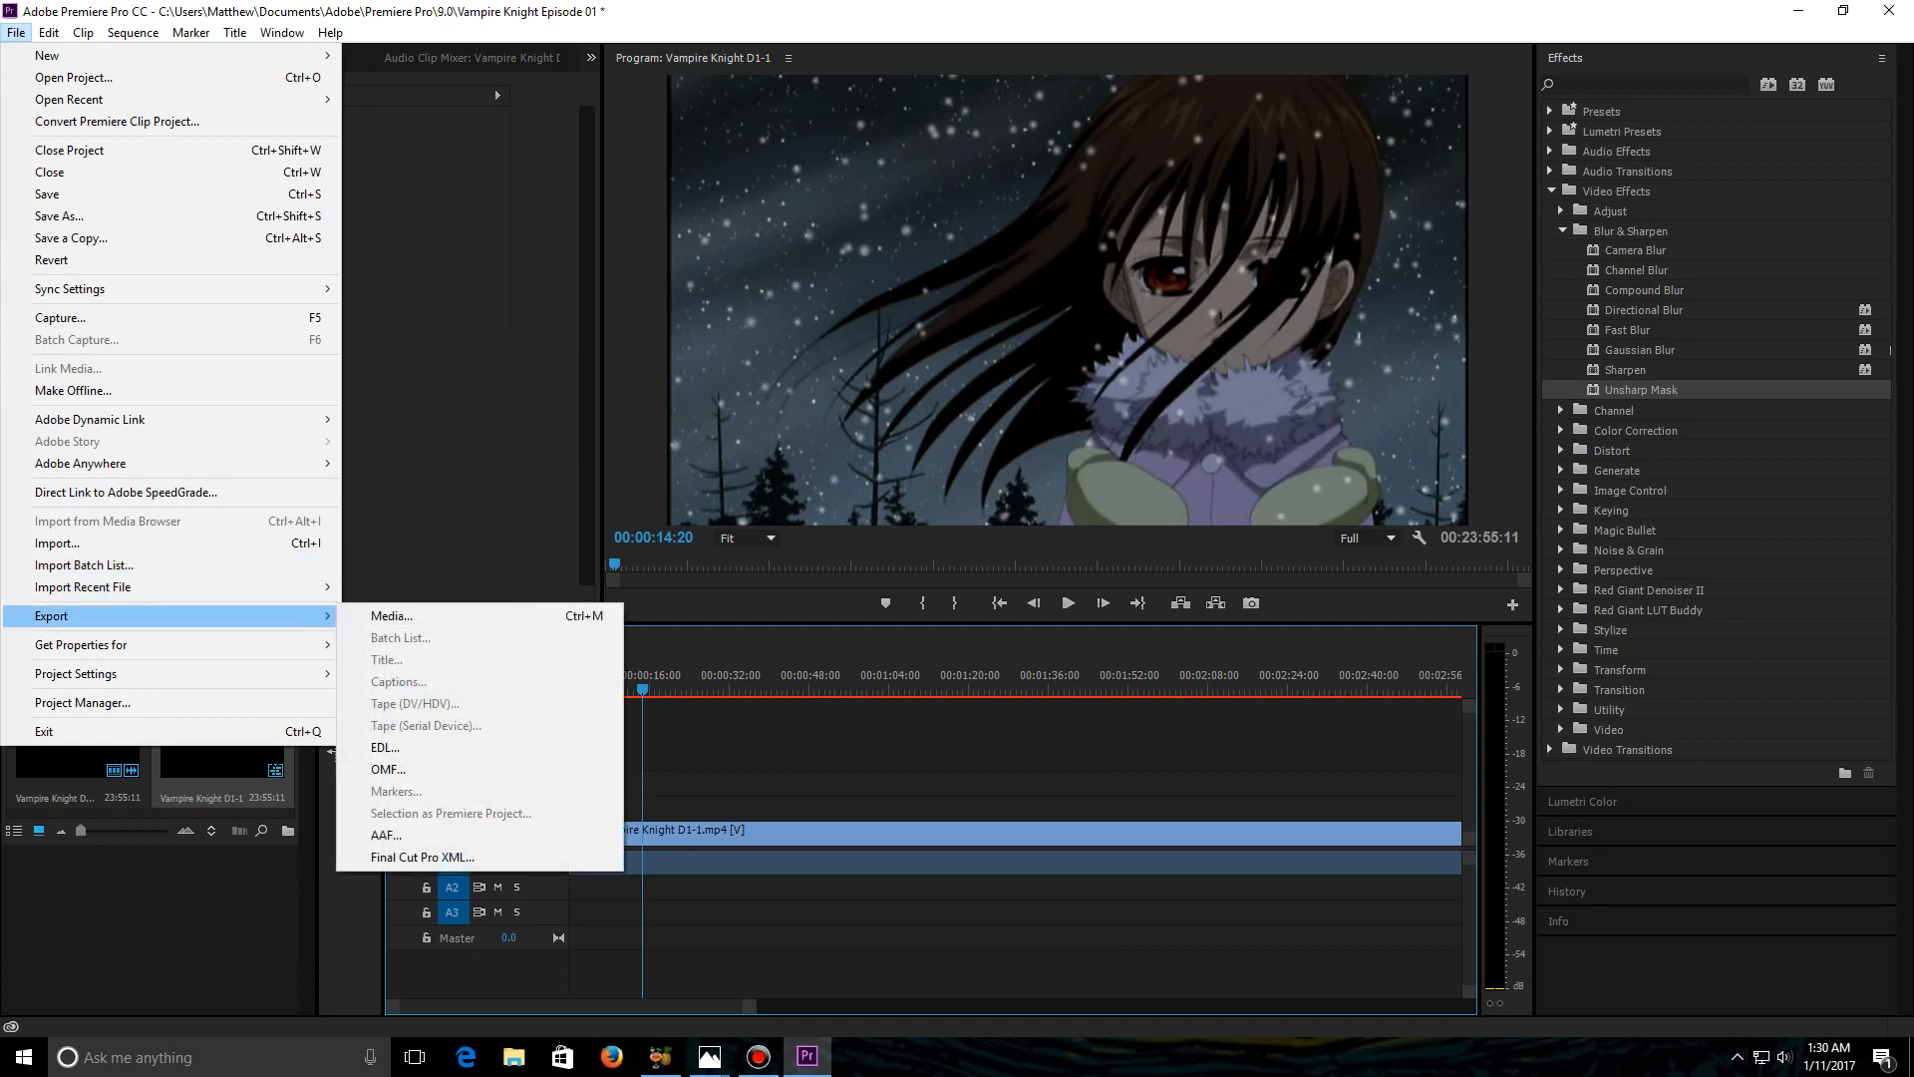
left_click(392, 616)
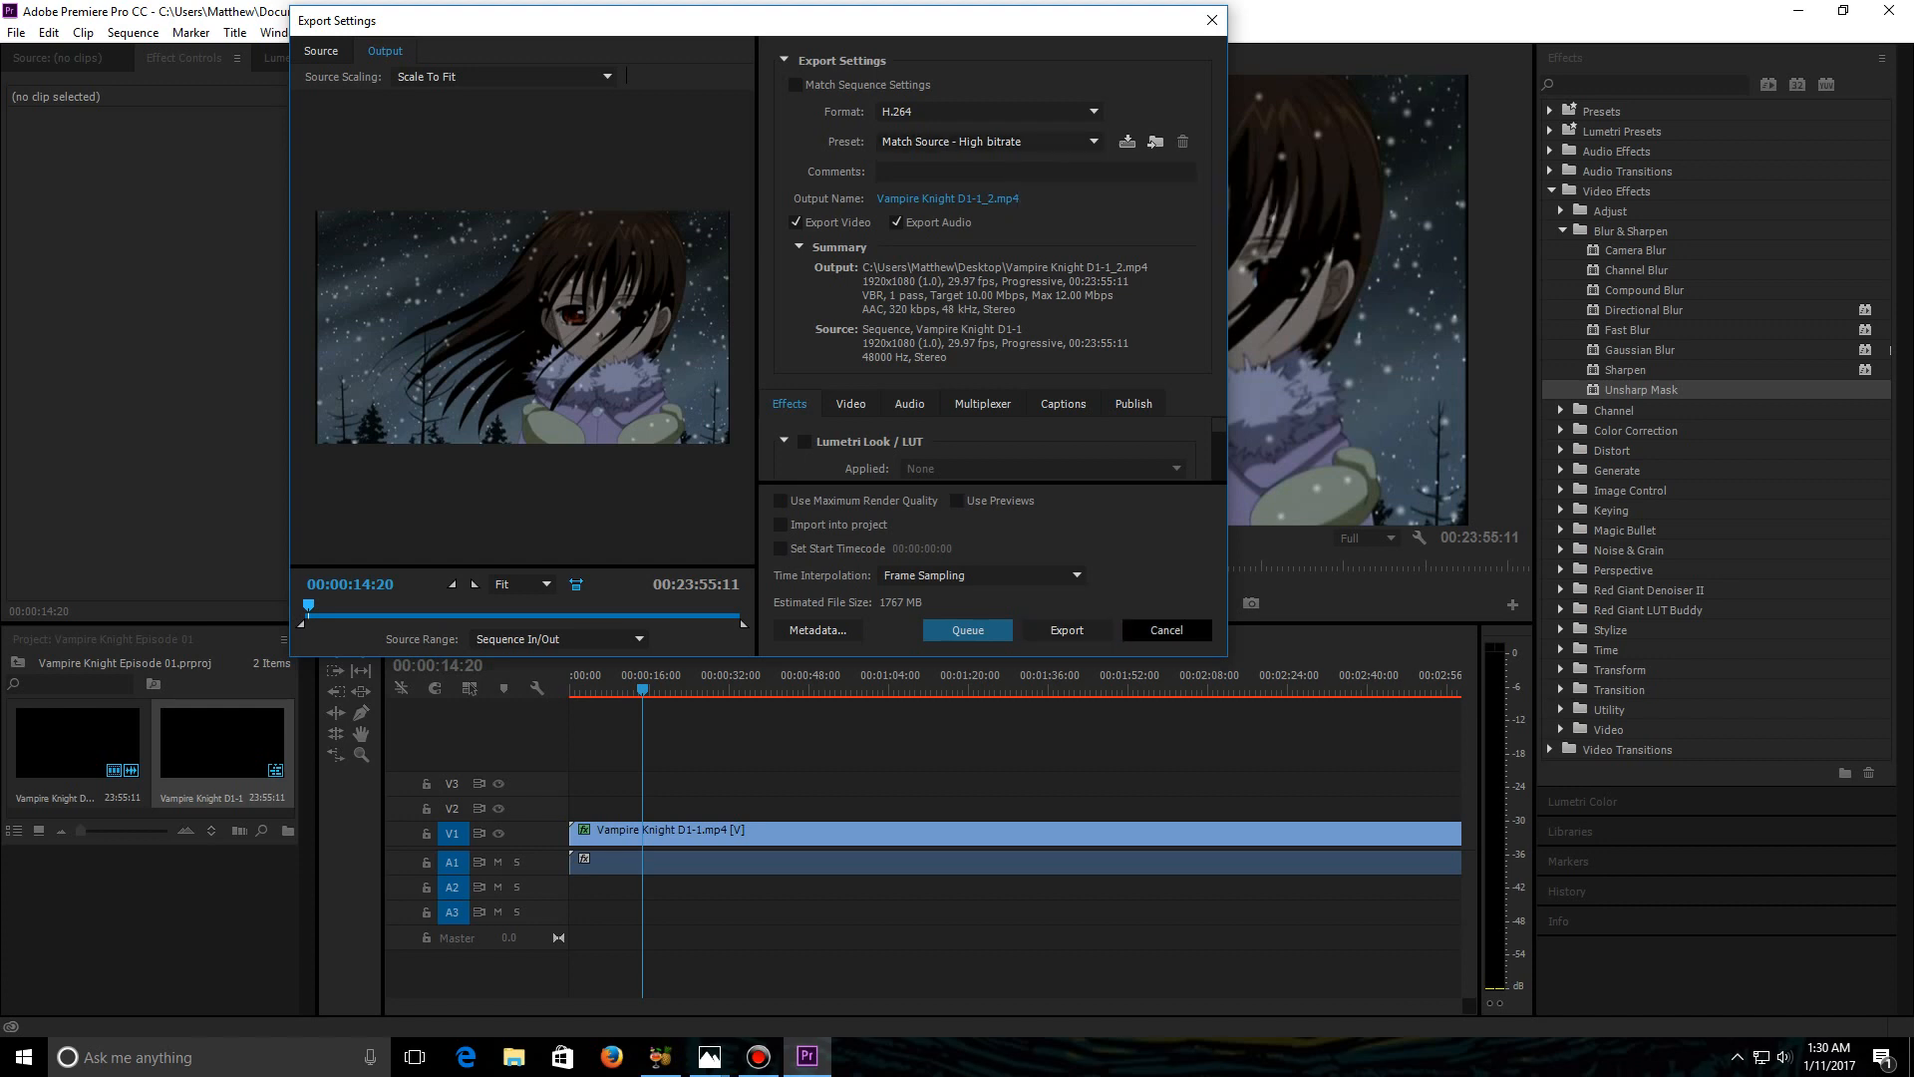
left_click(1166, 630)
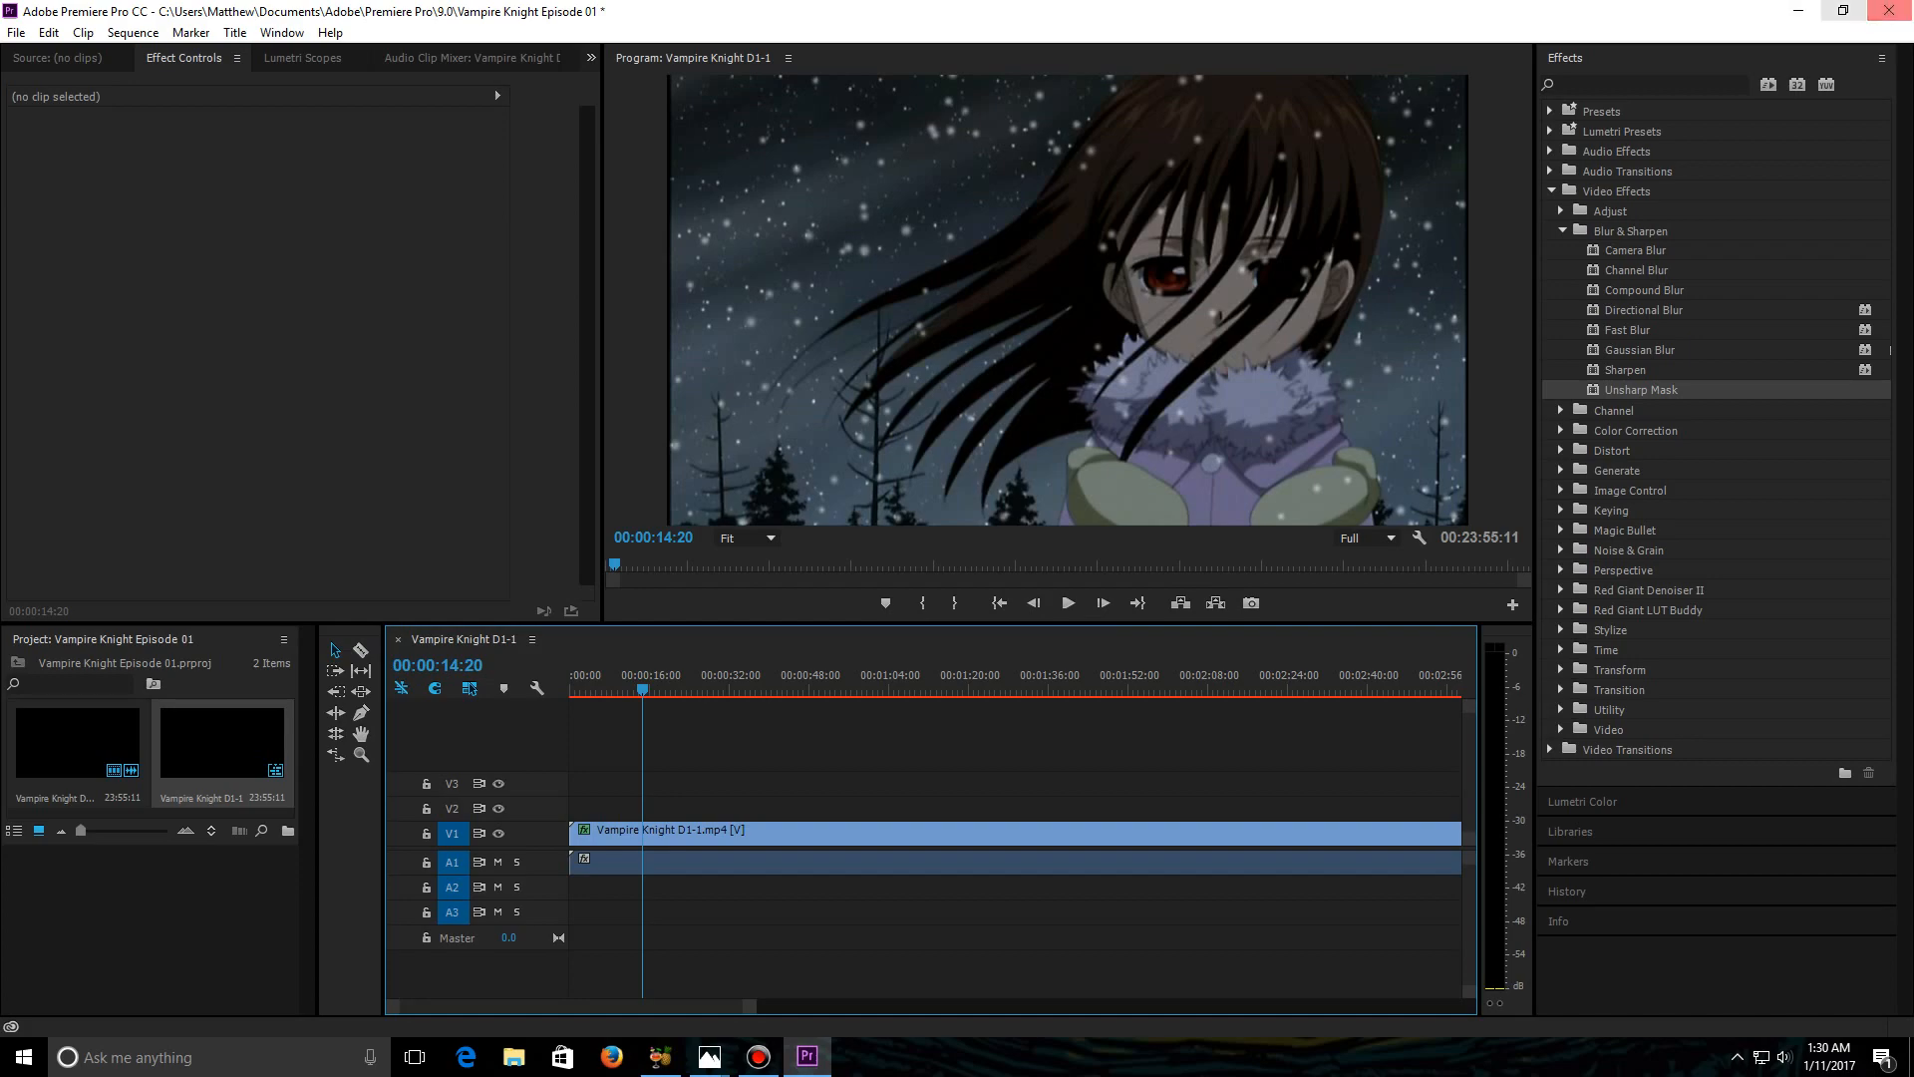
Minimize Premiere Pro, close the Sharpening Cheat Sheet, and show the DVD snapshot and the Vampire Knight D1-1_1.mp4 snapshot side by side in Photos.
left_click(1798, 12)
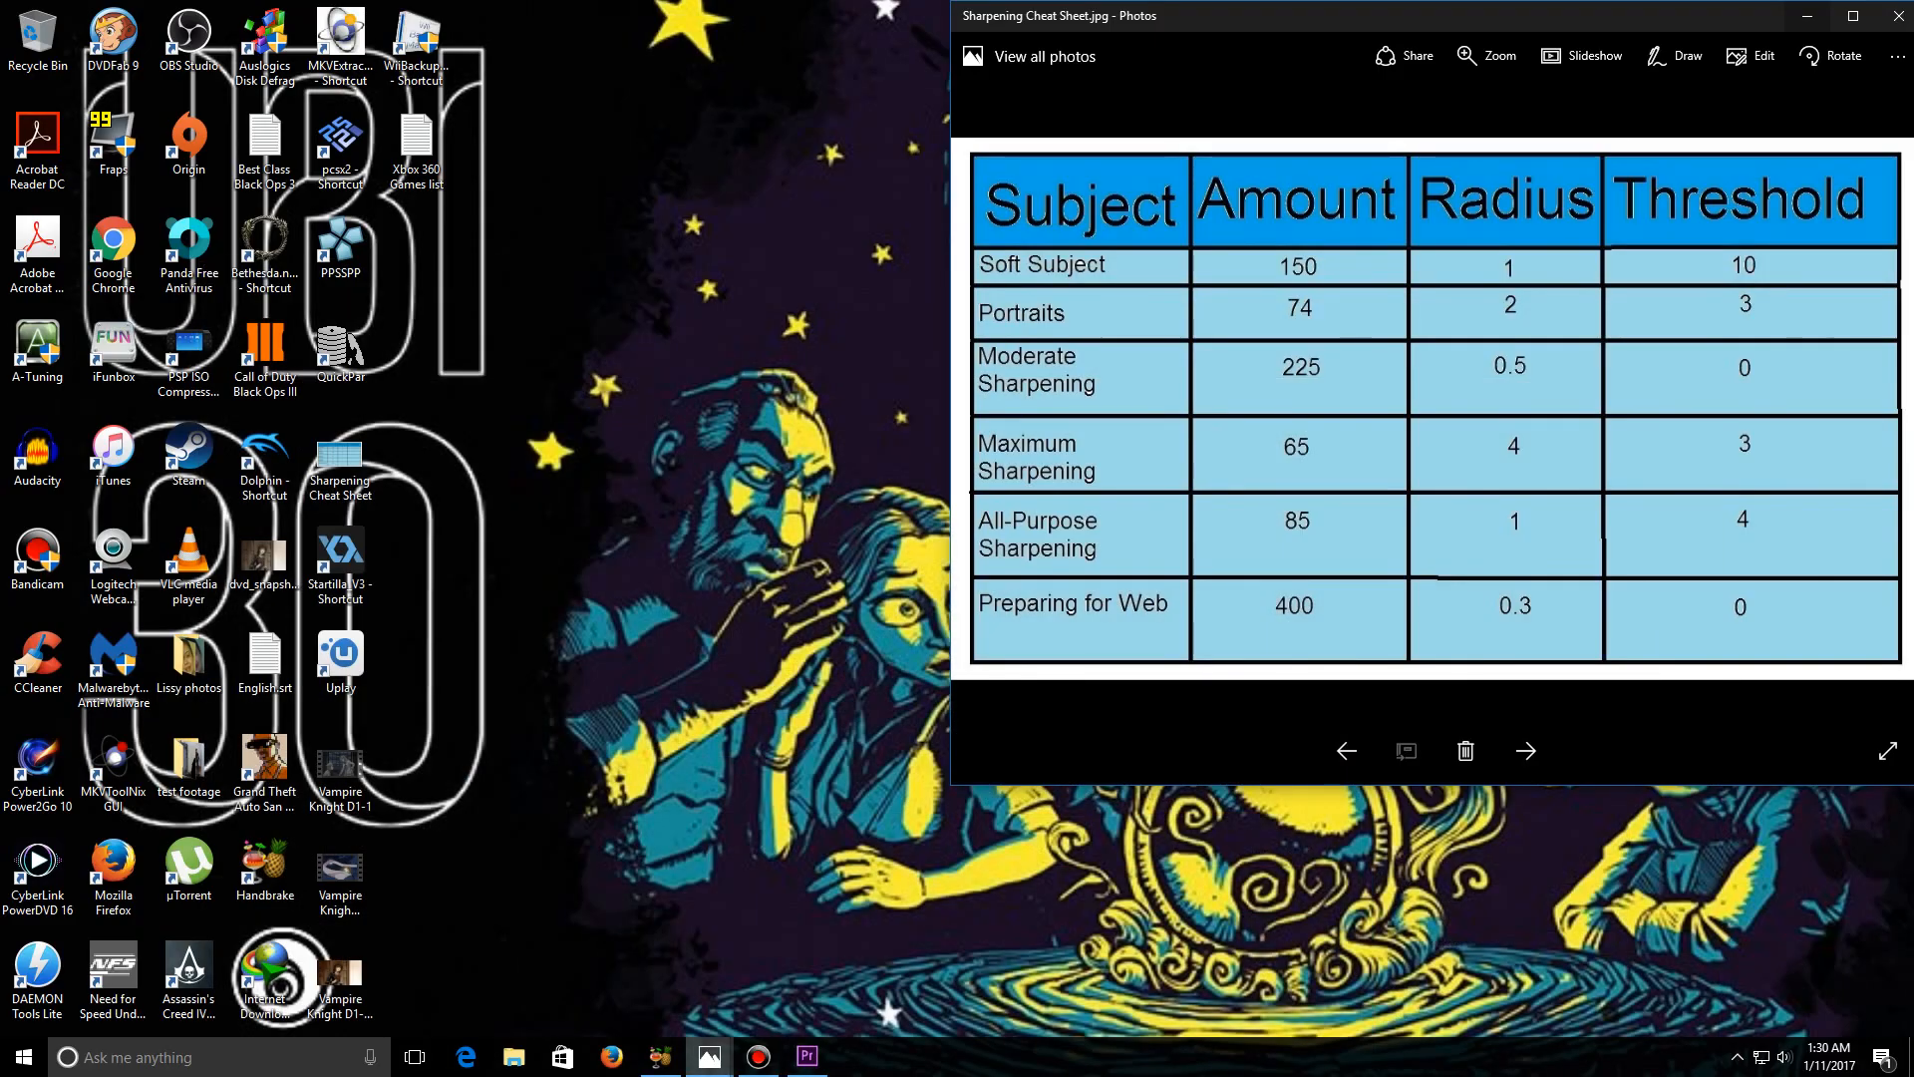
left_click(1898, 16)
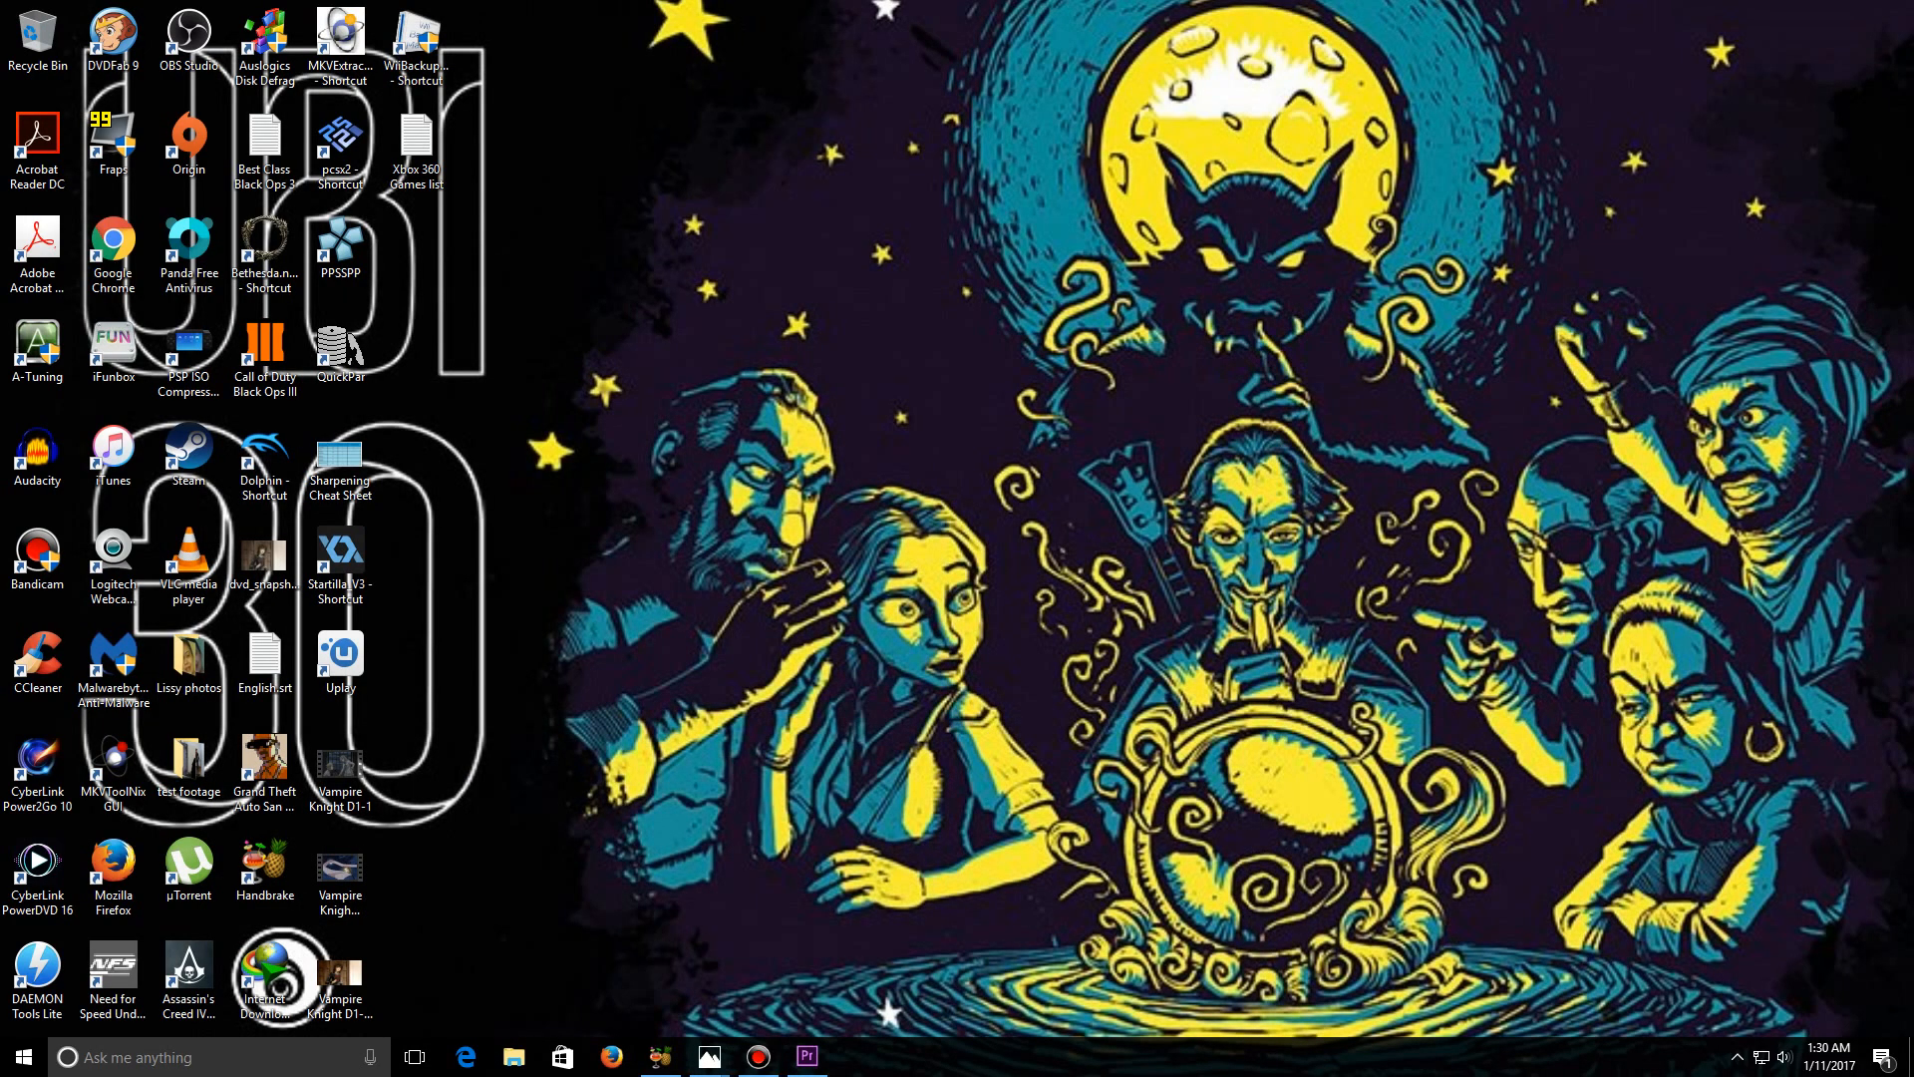
mouse_move(710, 1056)
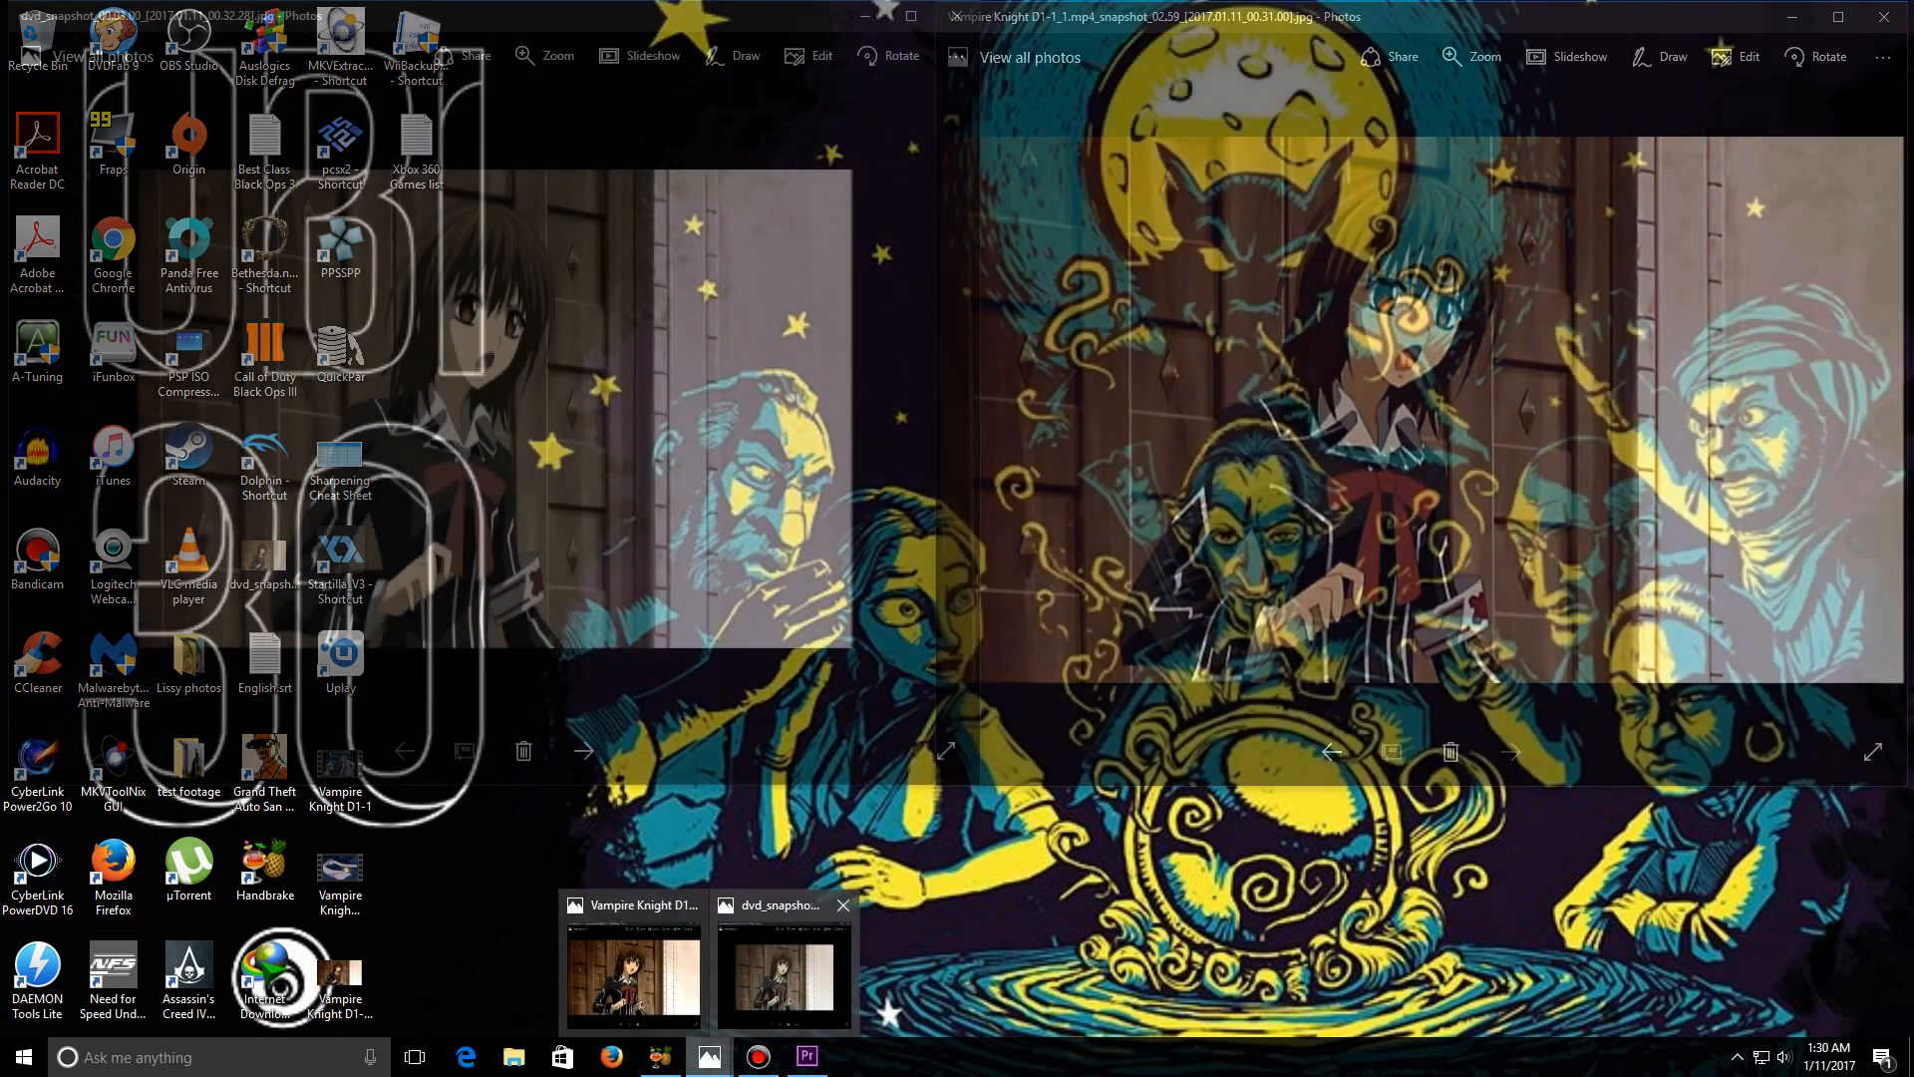
left_click(783, 966)
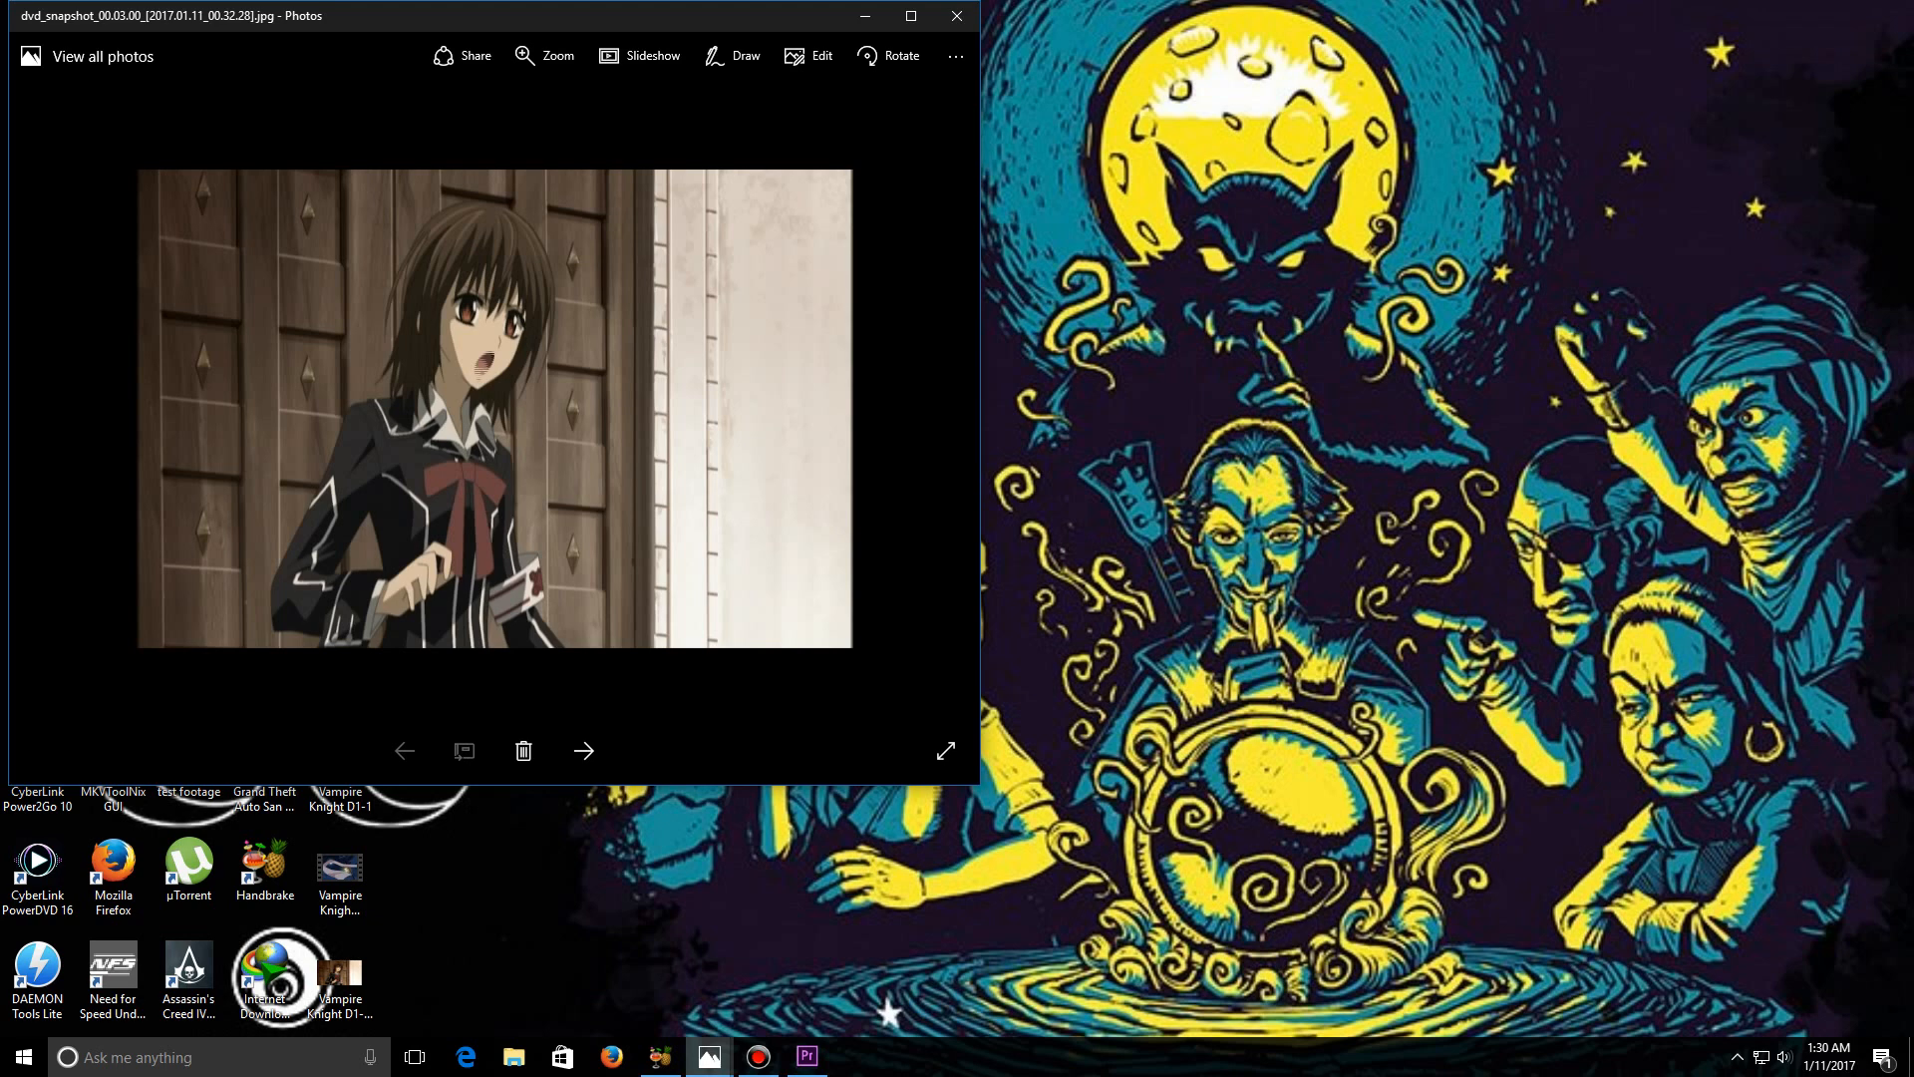
mouse_move(710, 1056)
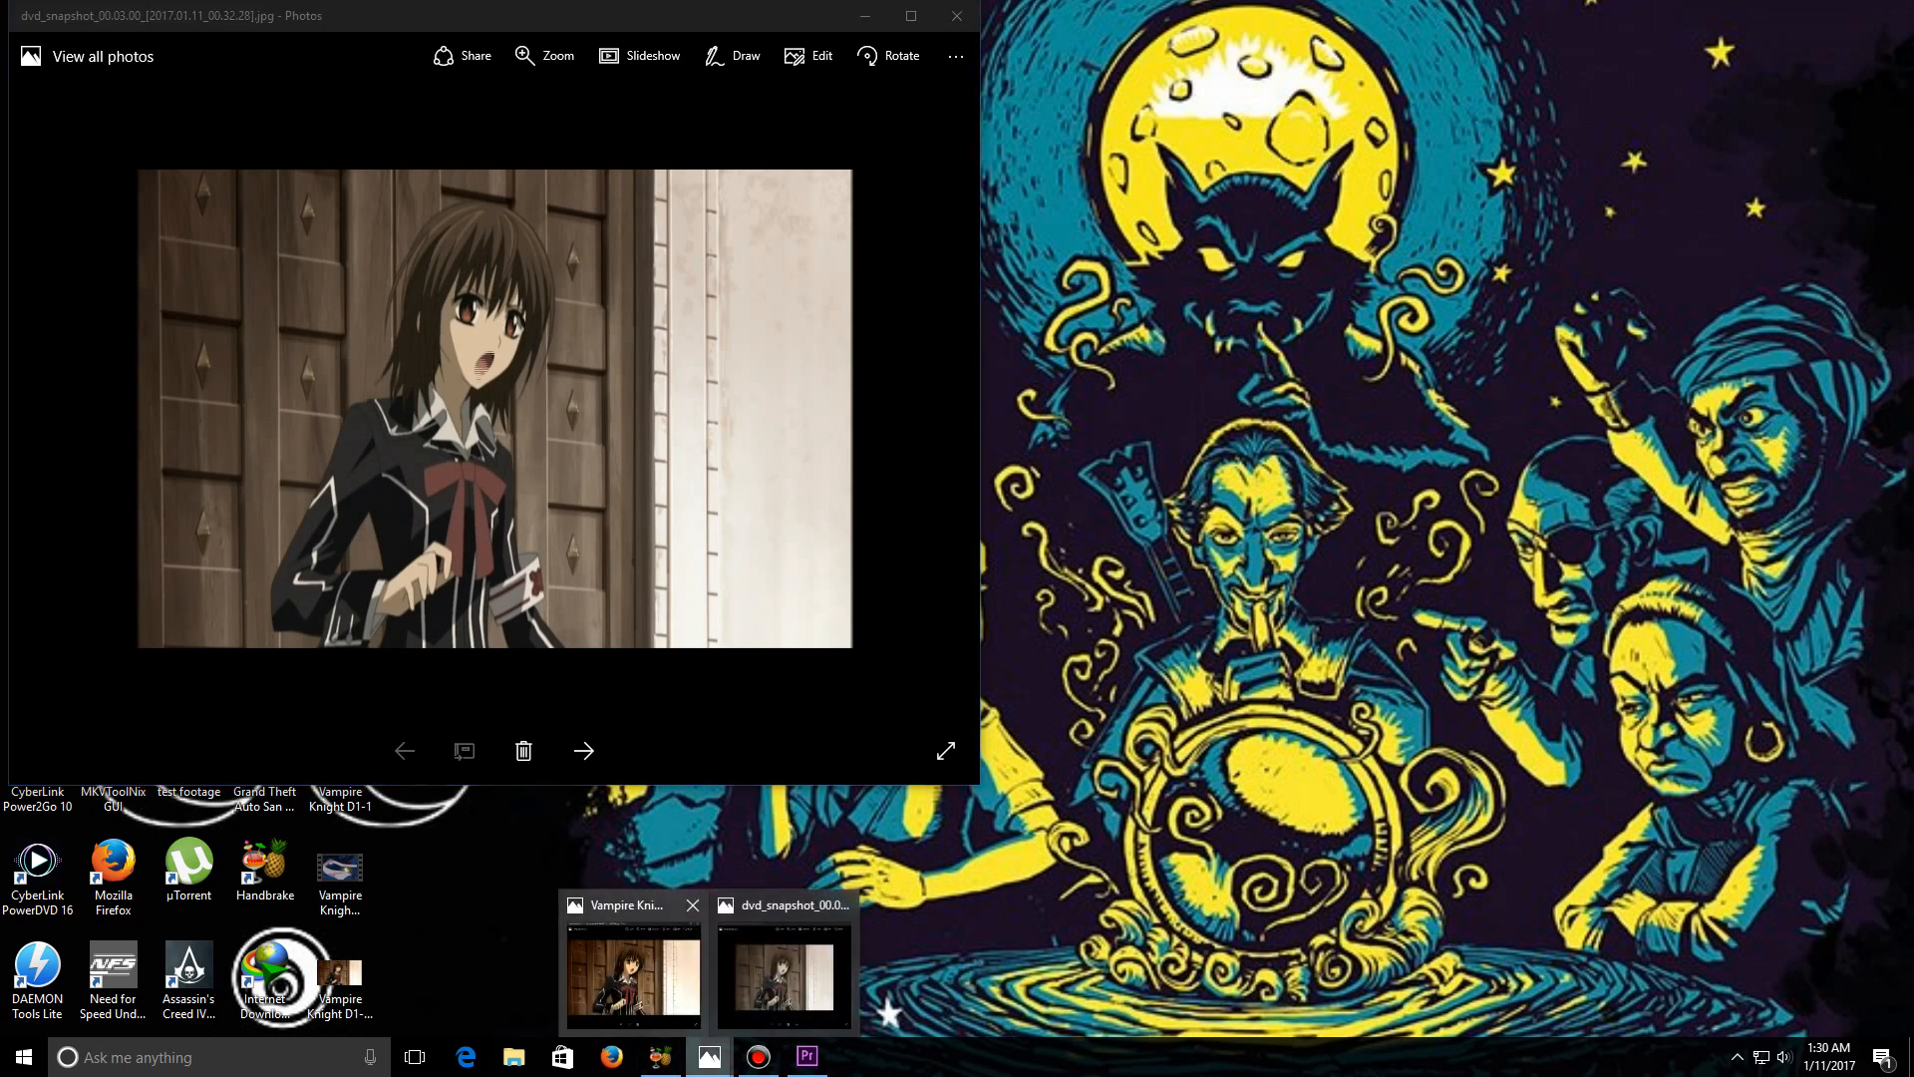
left_click(633, 972)
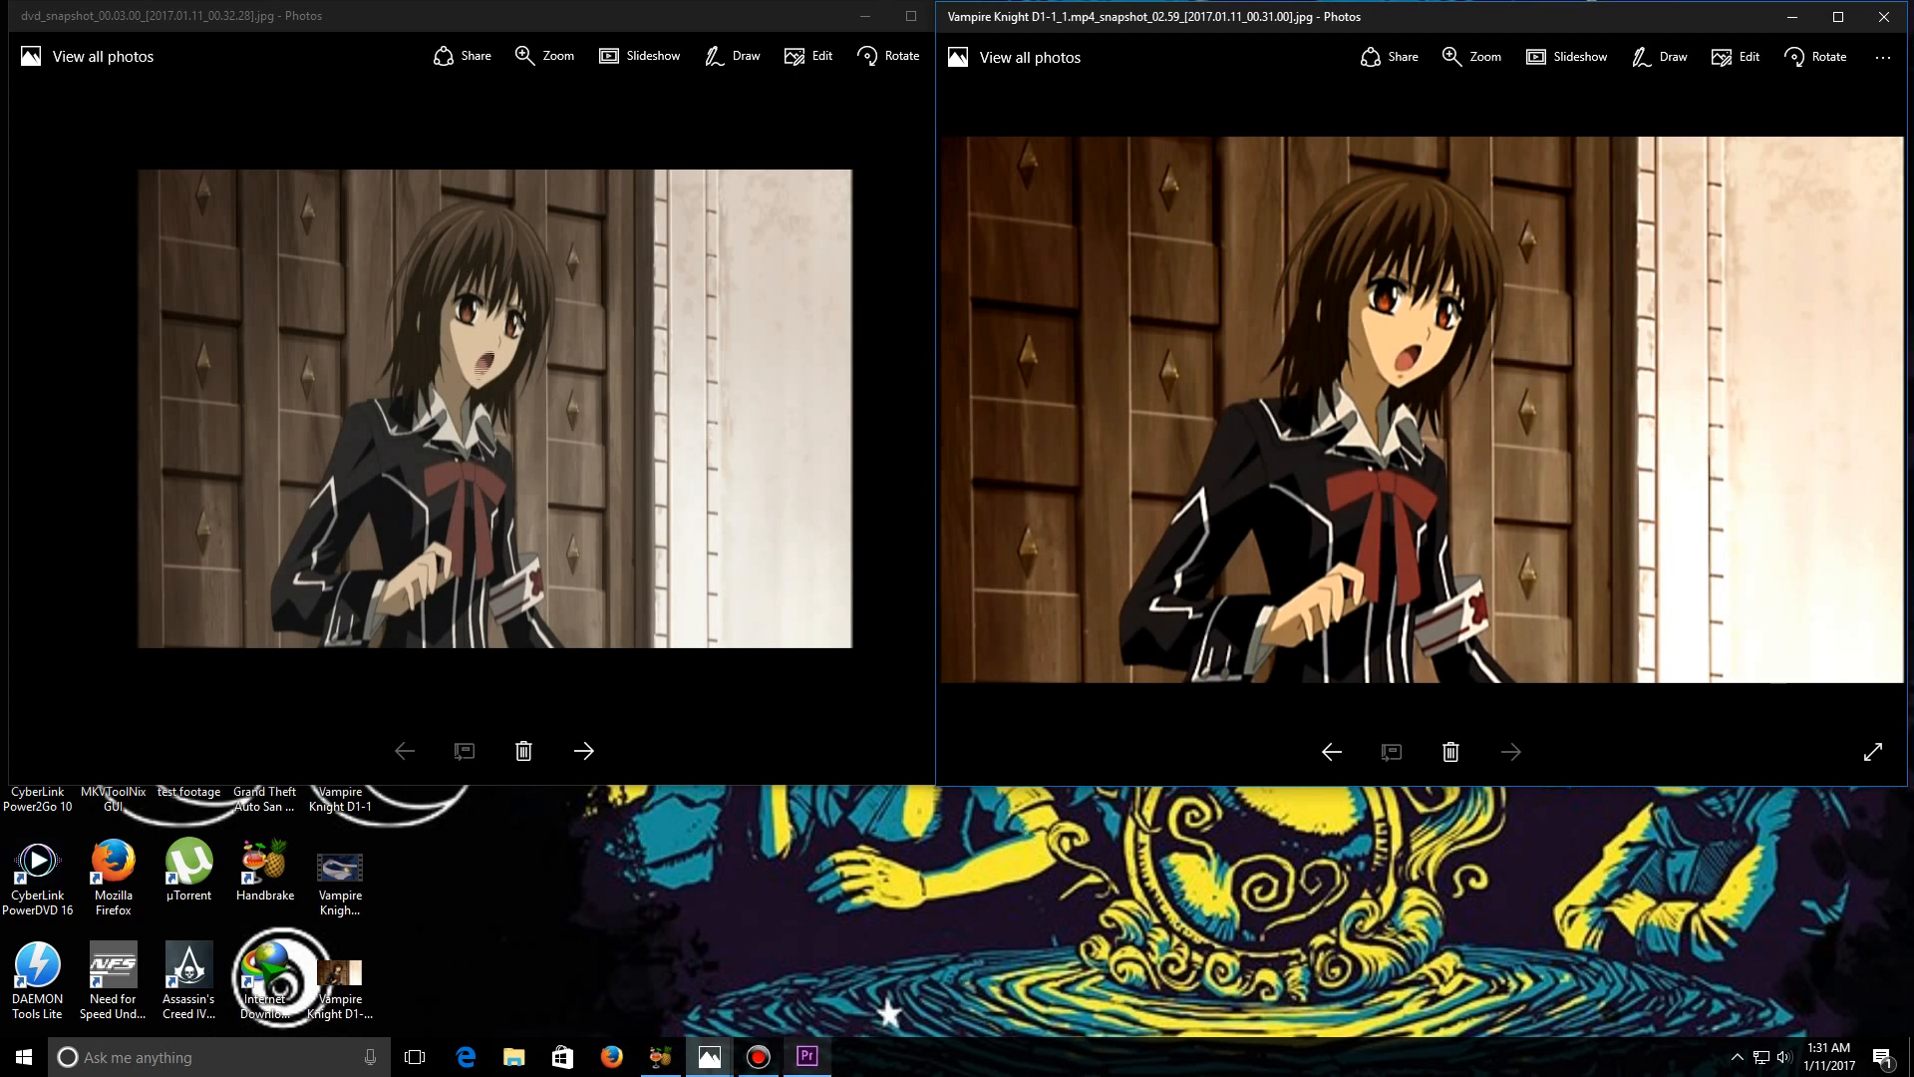
Compare the character's face and line detail in the DVD snapshot and the enhanced snapshot by examining each image close up.
mouse_move(807, 1056)
scroll(467, 431, "up", 7)
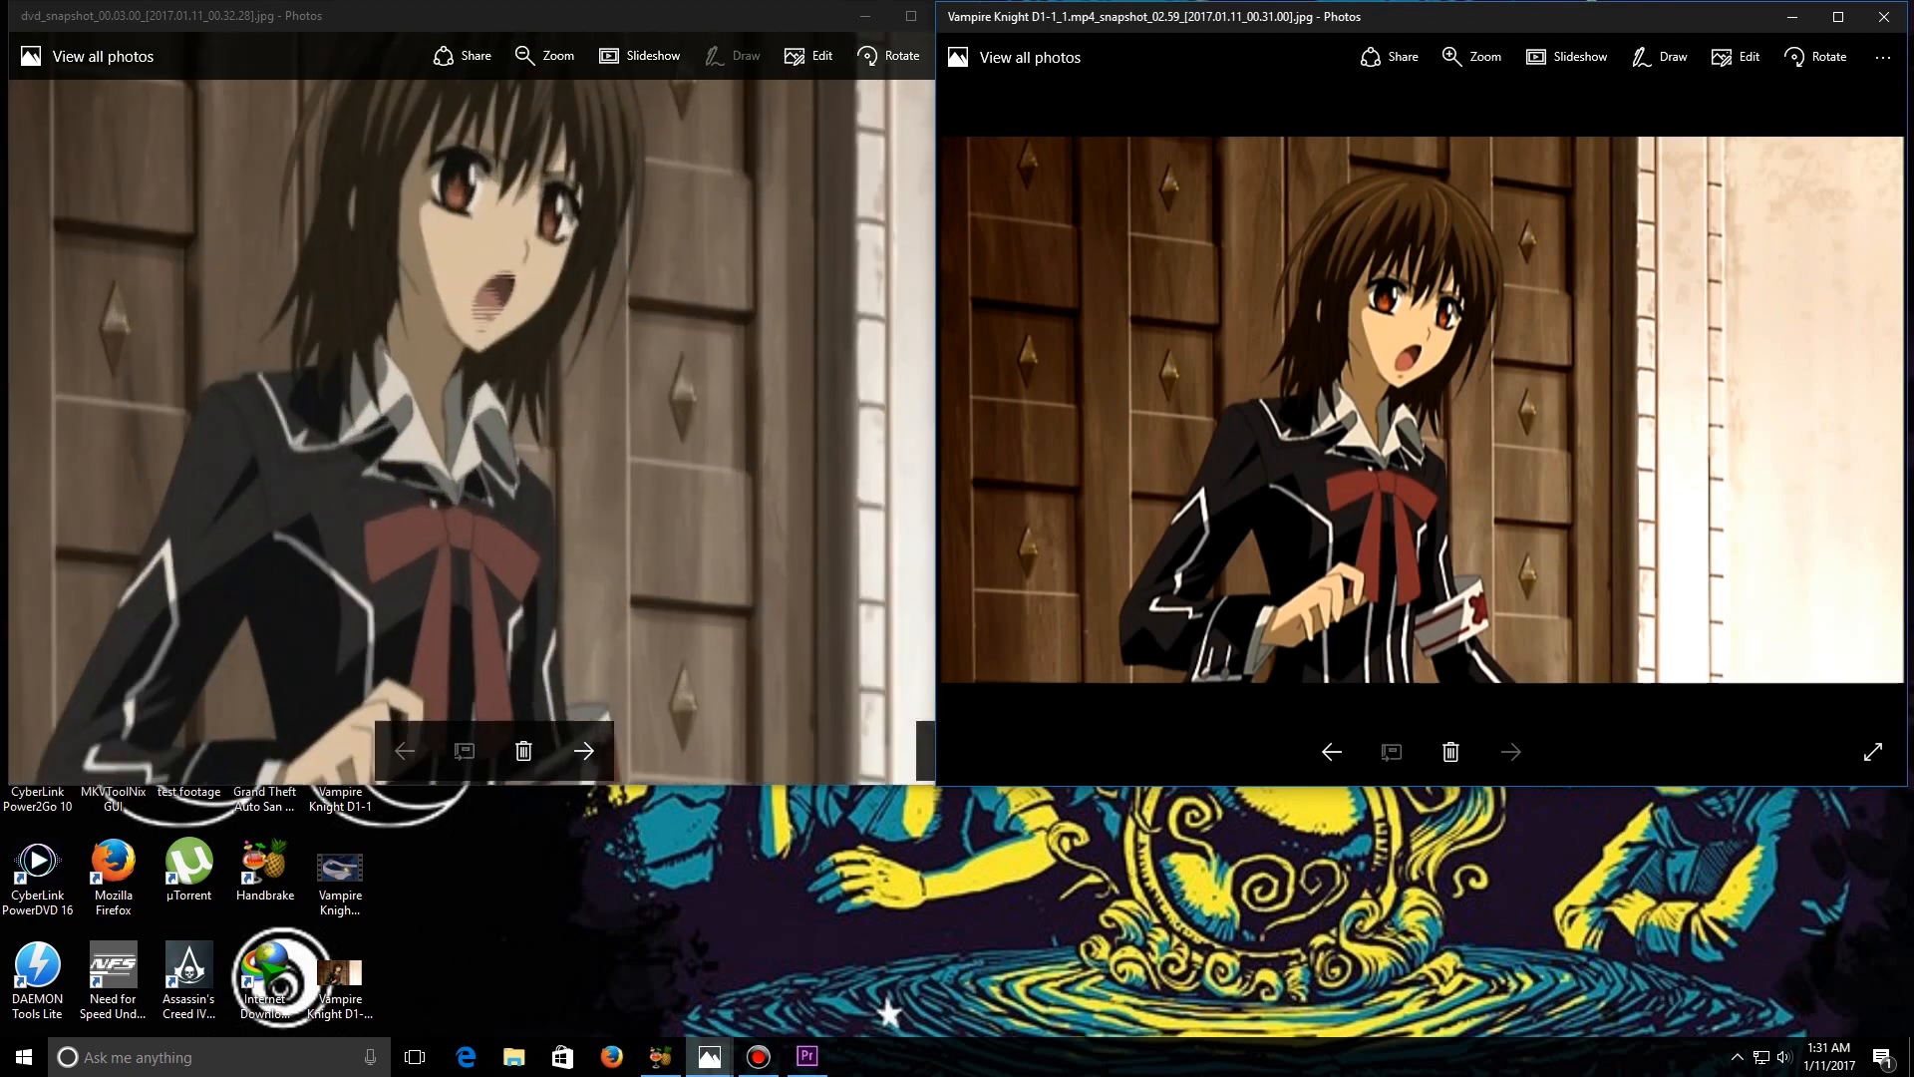
left_click_drag(468, 432, 452, 691)
scroll(494, 409, "down", 9)
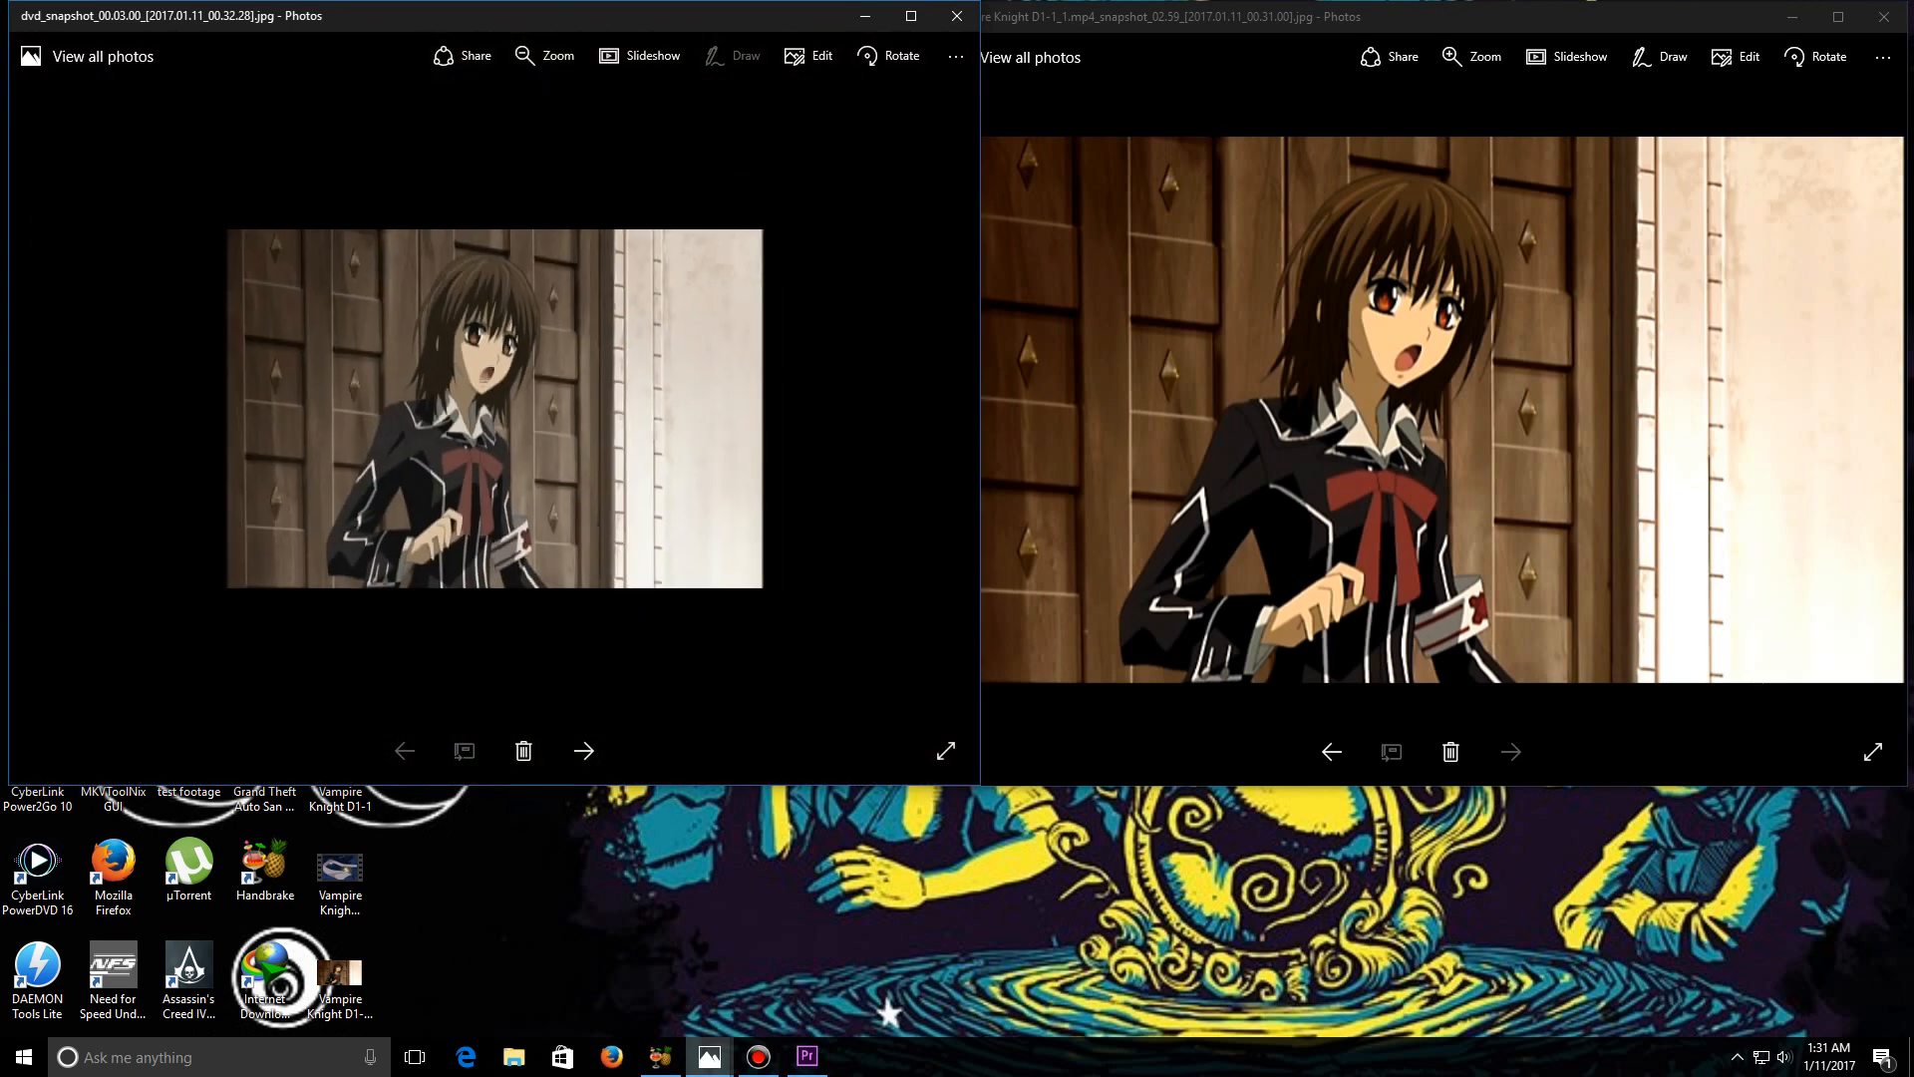
left_click(1303, 413)
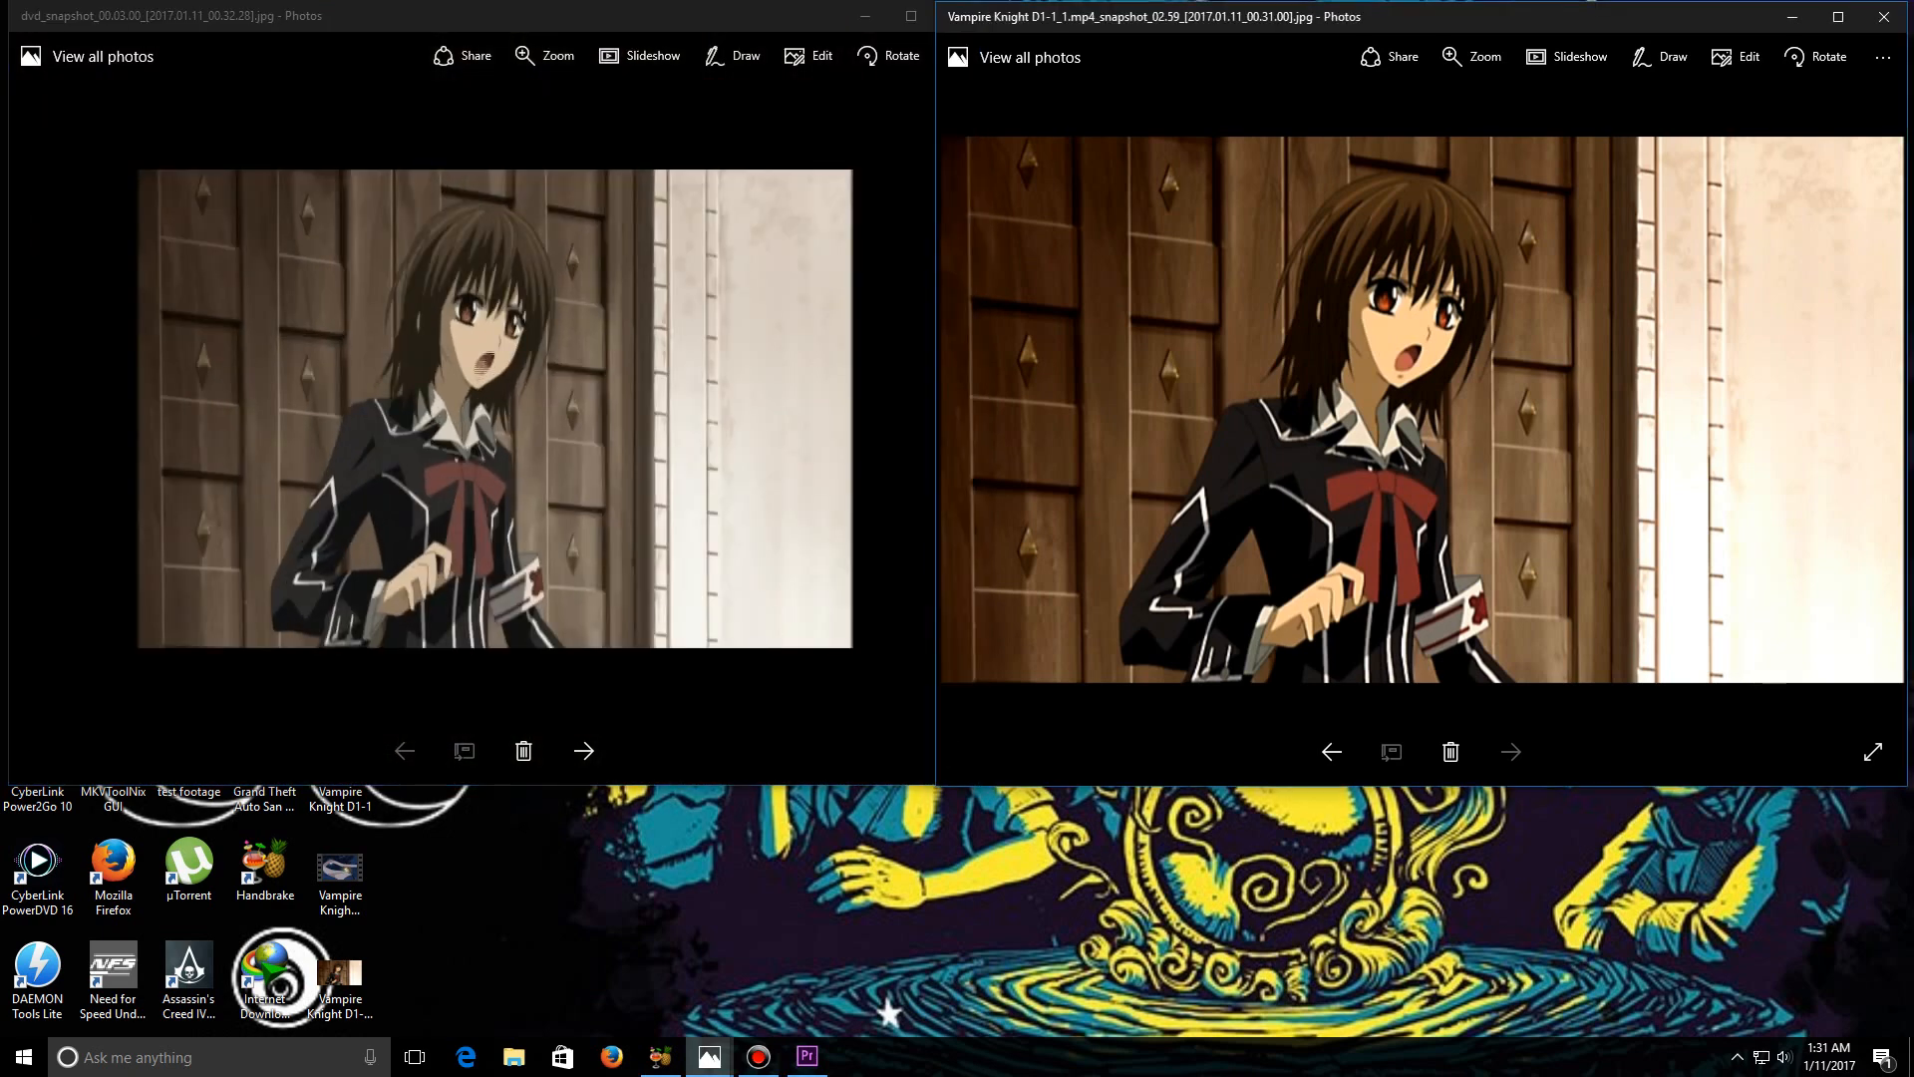
scroll(1303, 413, "up", 6)
scroll(1303, 413, "up", 2)
left_click_drag(1303, 413, 1012, 687)
scroll(1421, 409, "down", 8)
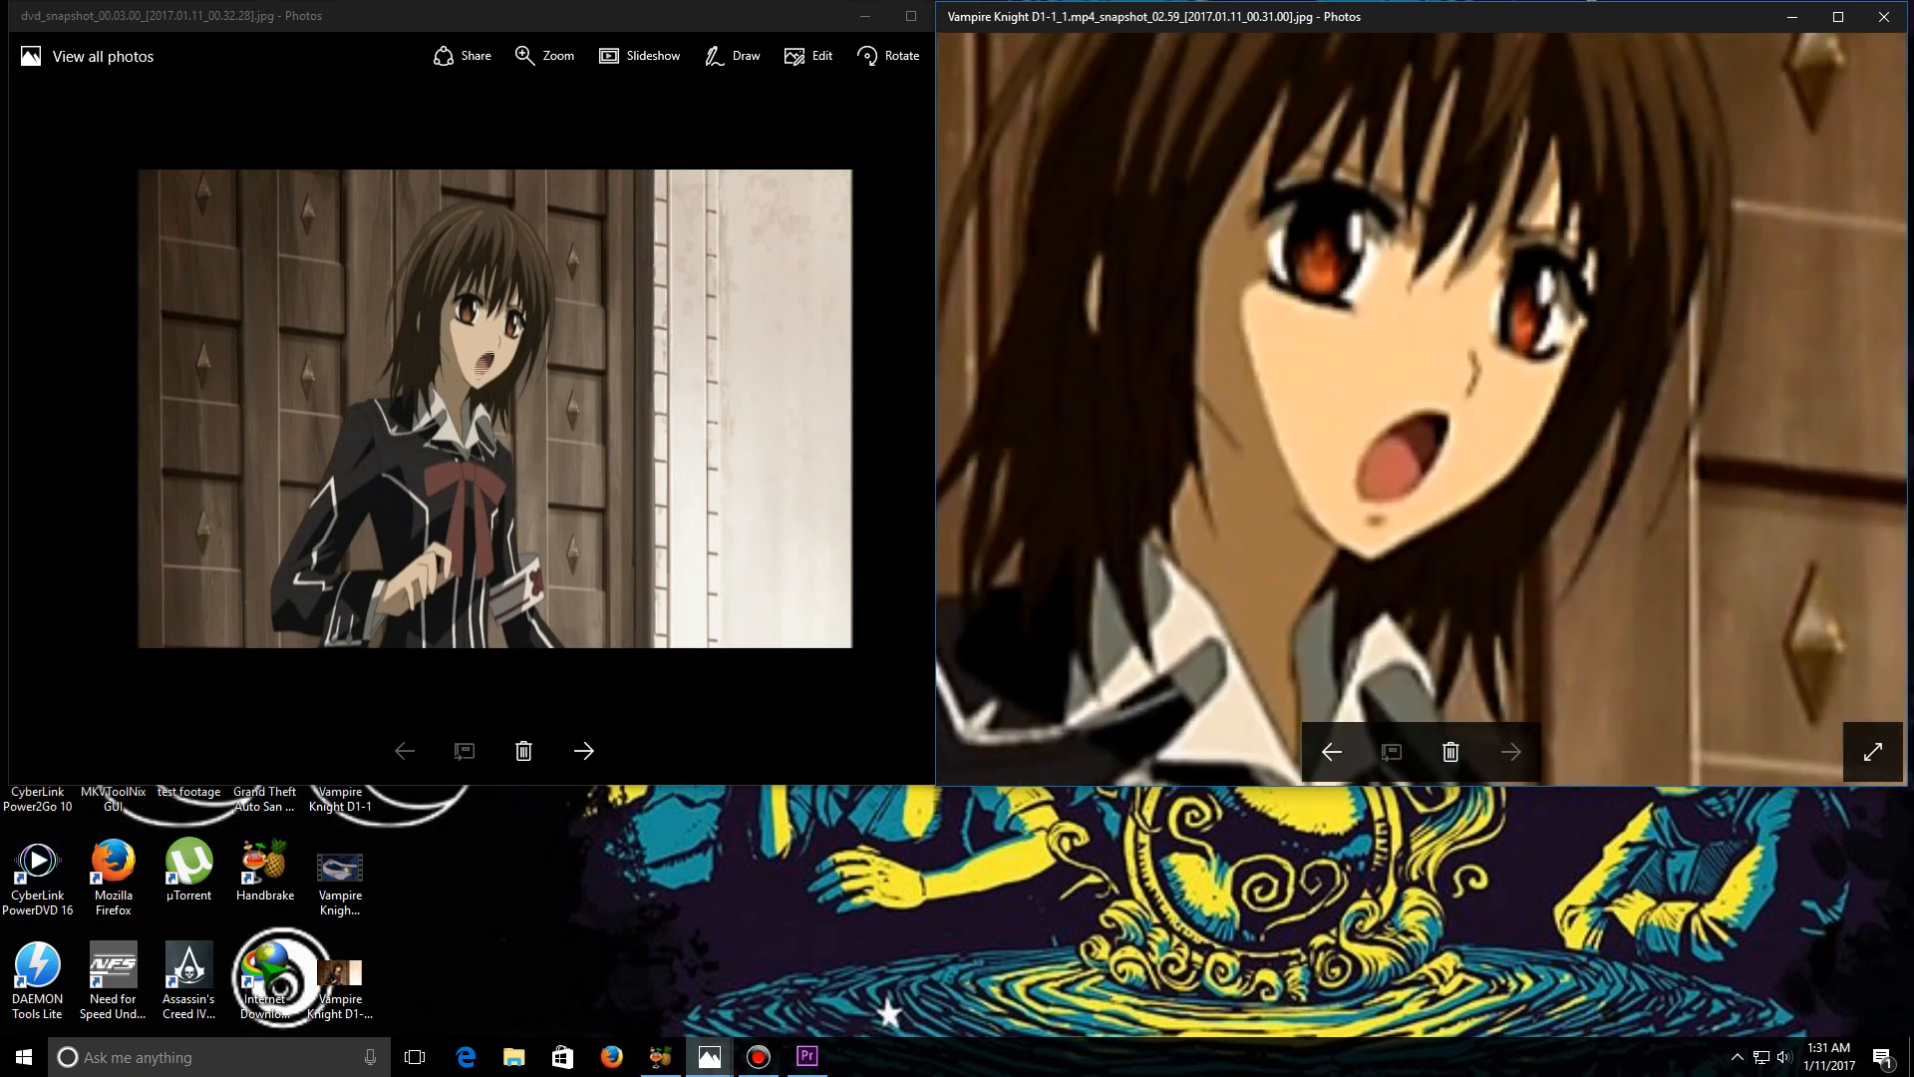
scroll(1421, 408, "up", 2)
scroll(1422, 408, "down", 3)
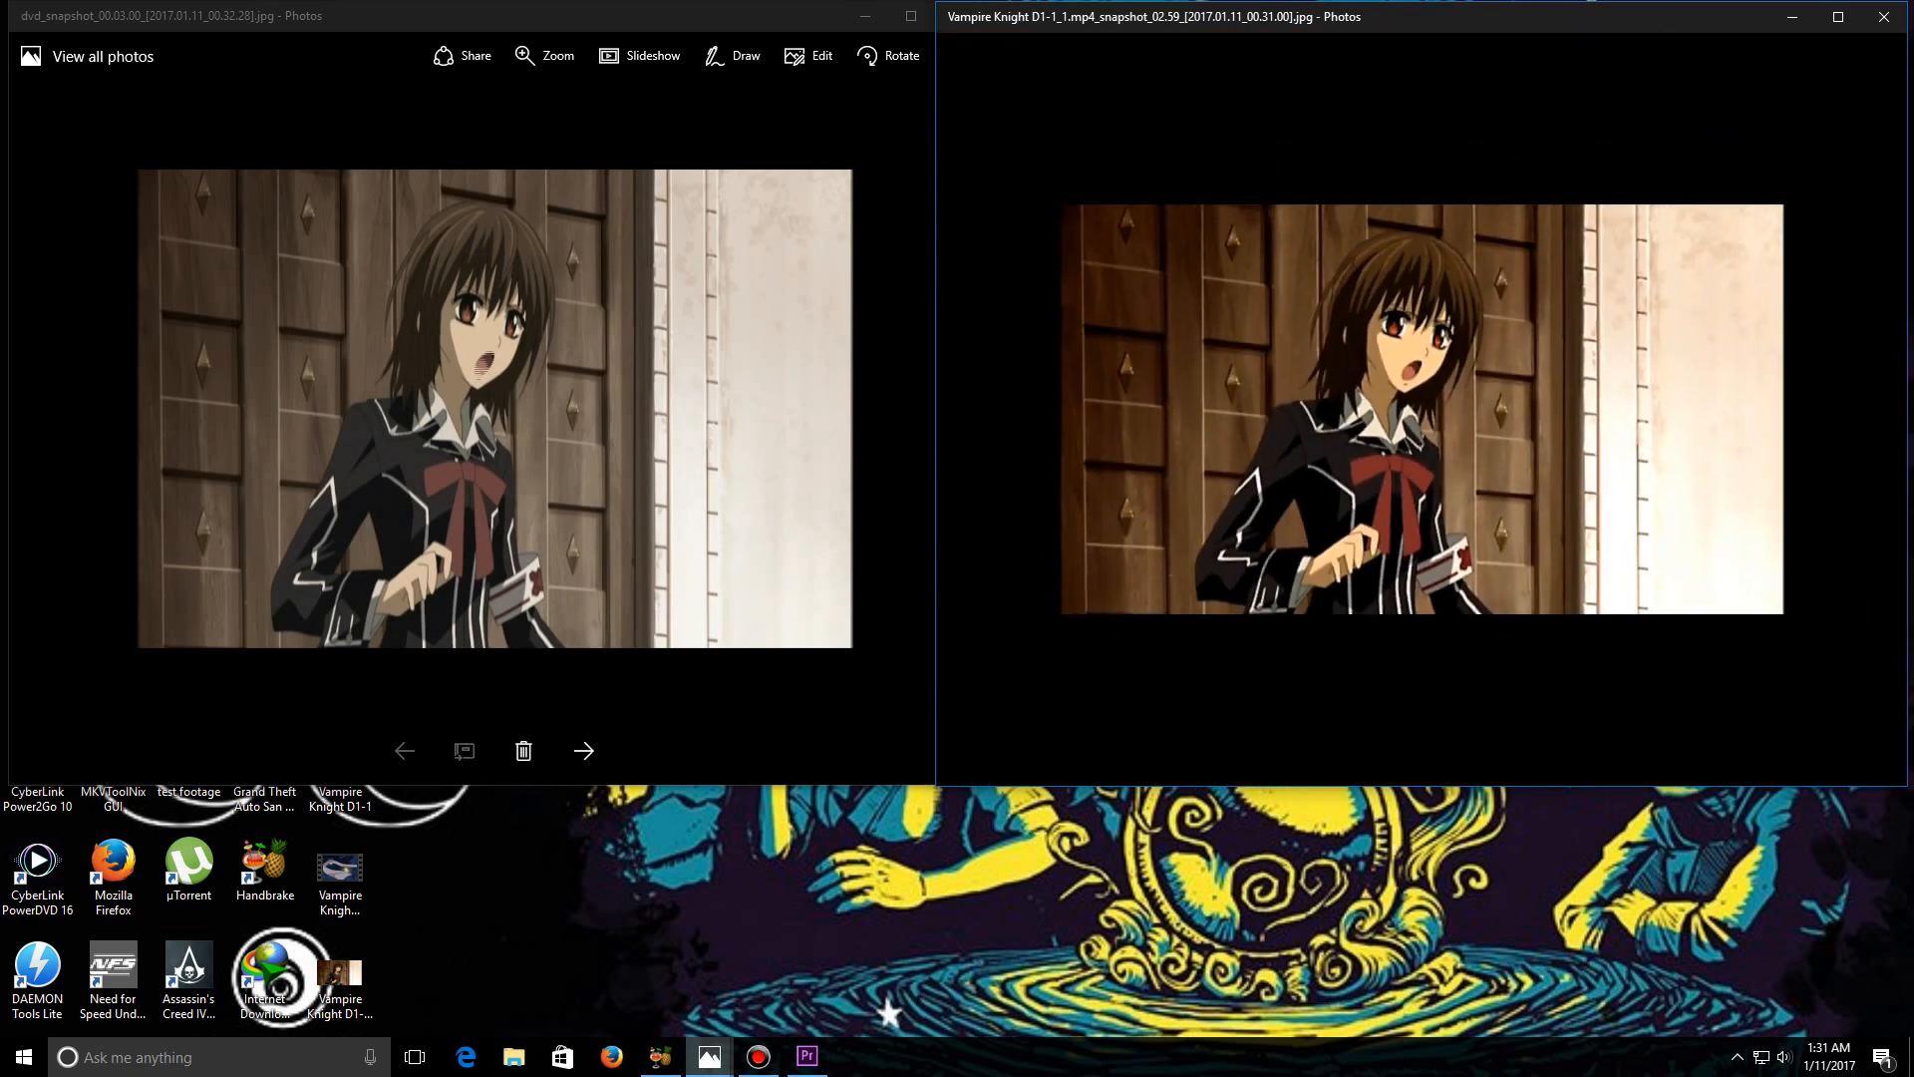